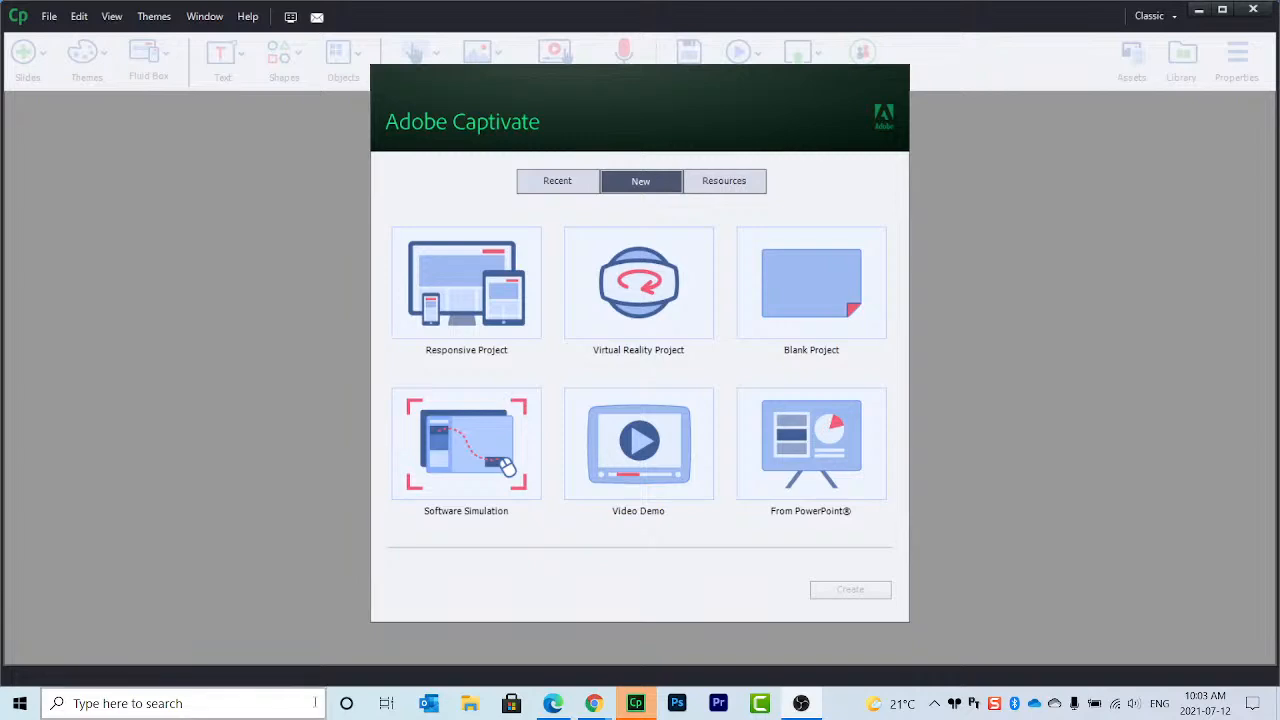
Step: Open Sample Course.cptx from the Desktop to show its 'Respect in the Workplace' title slide
mouse_move(597, 707)
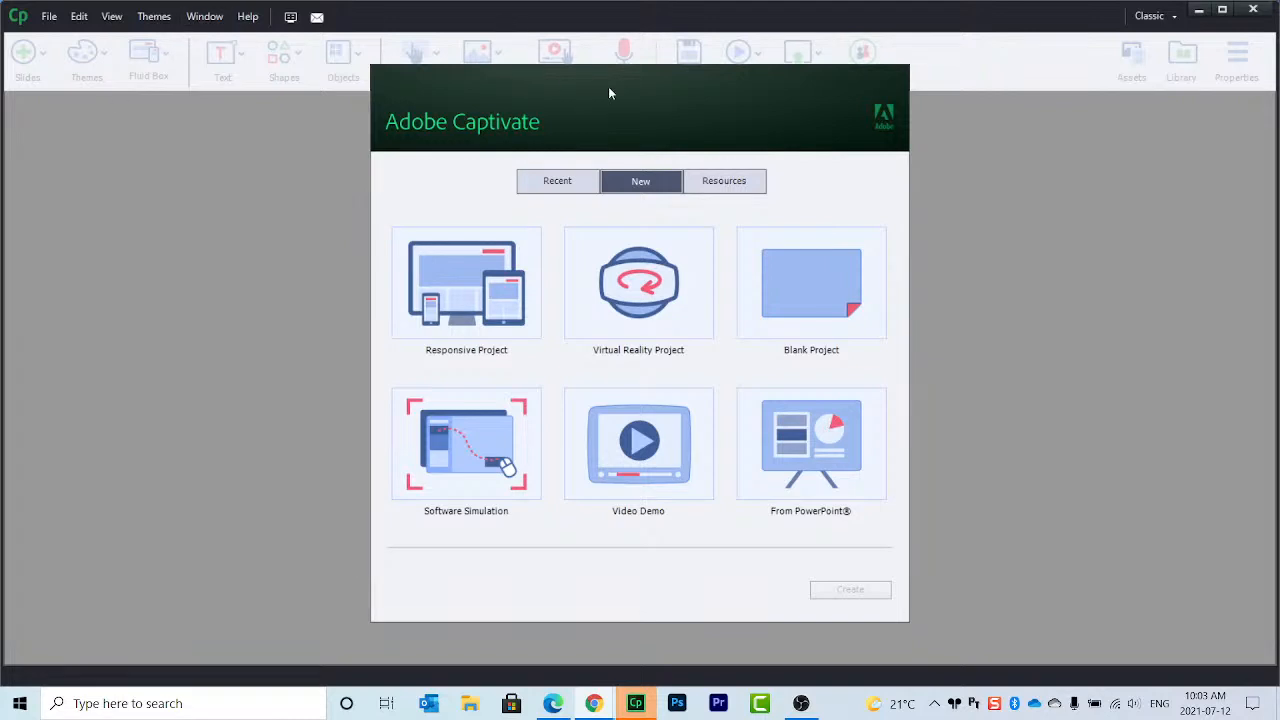
left_click(50, 18)
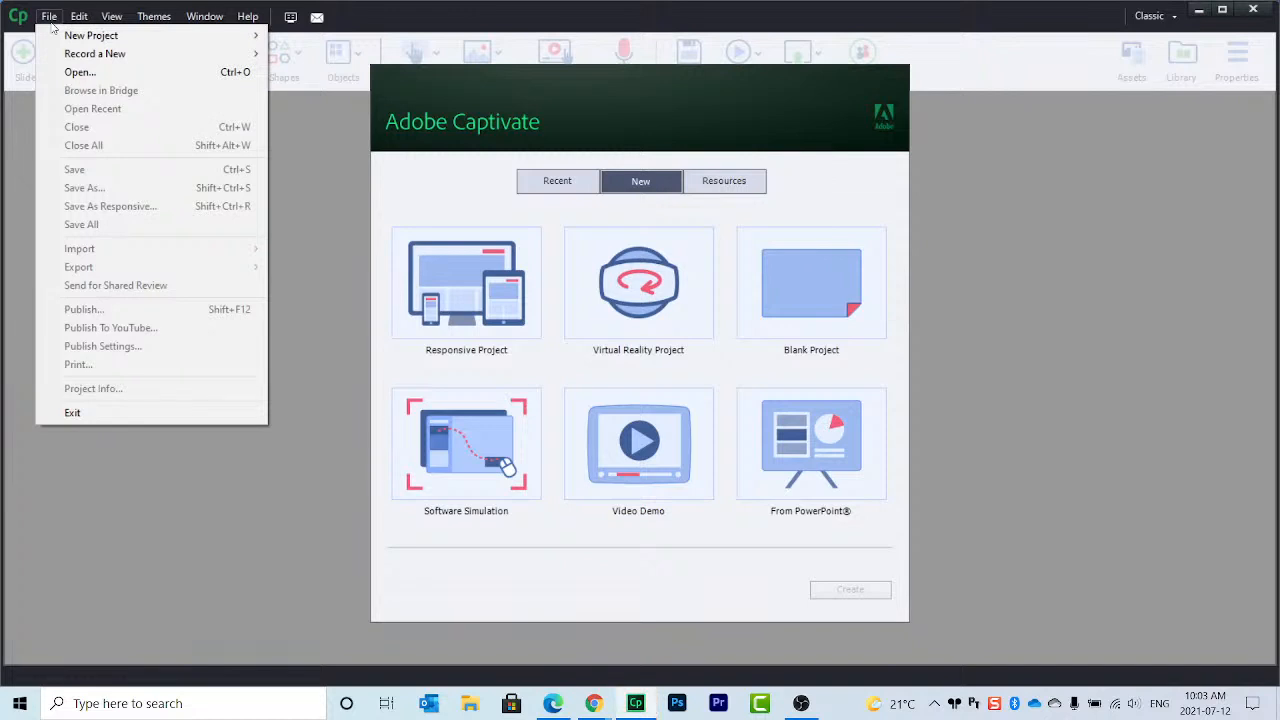
left_click(76, 72)
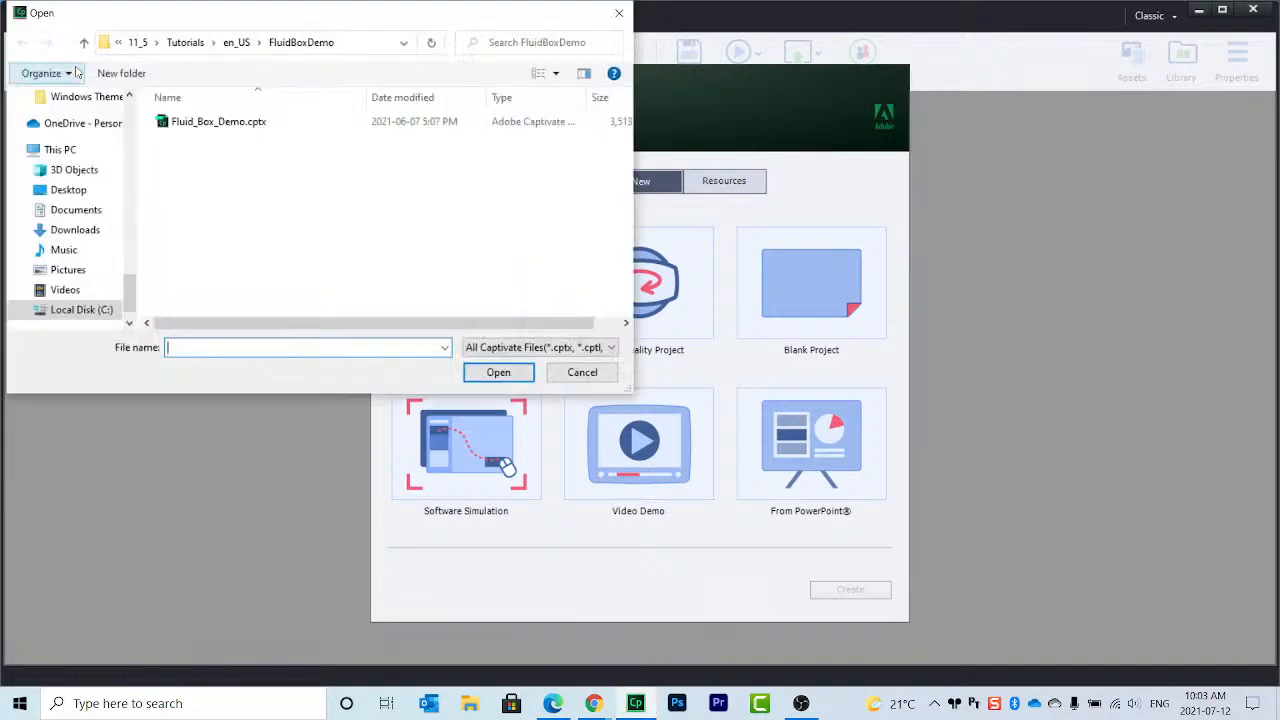
left_click(67, 191)
left_click(311, 158)
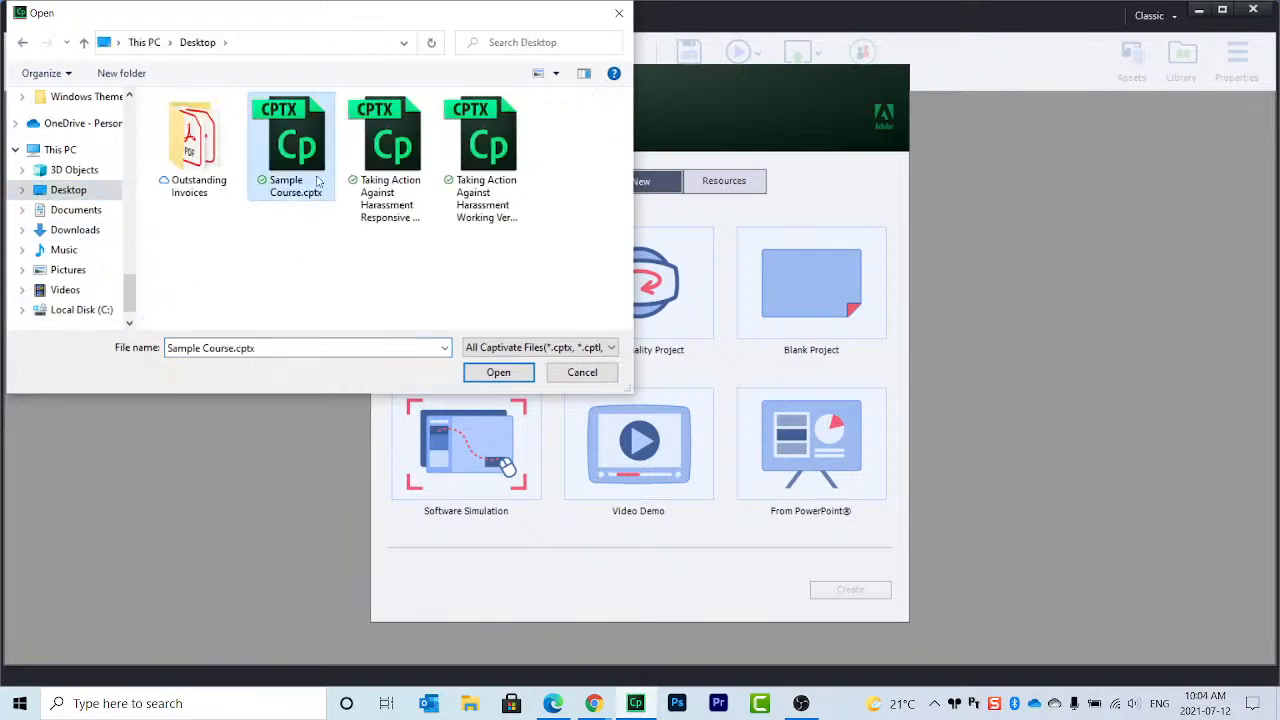
left_click(501, 374)
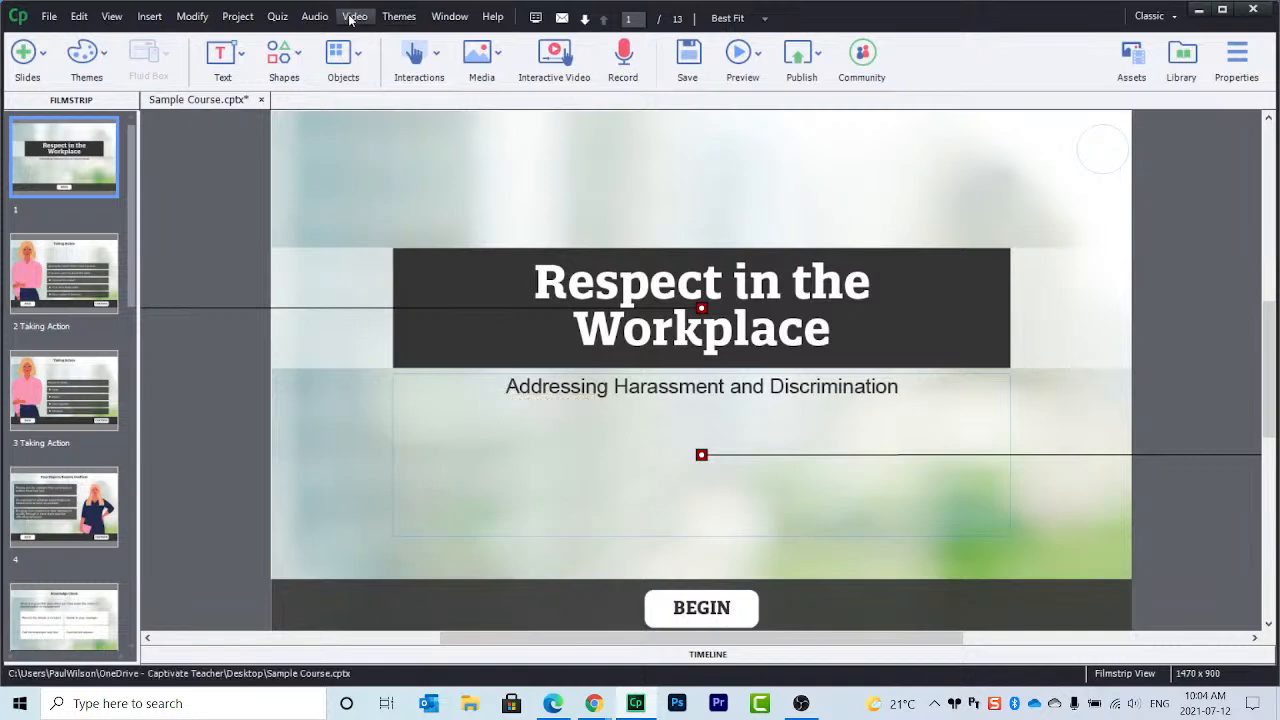
Step: Open Quiz Preferences at the Quiz > Reporting category
left_click(278, 17)
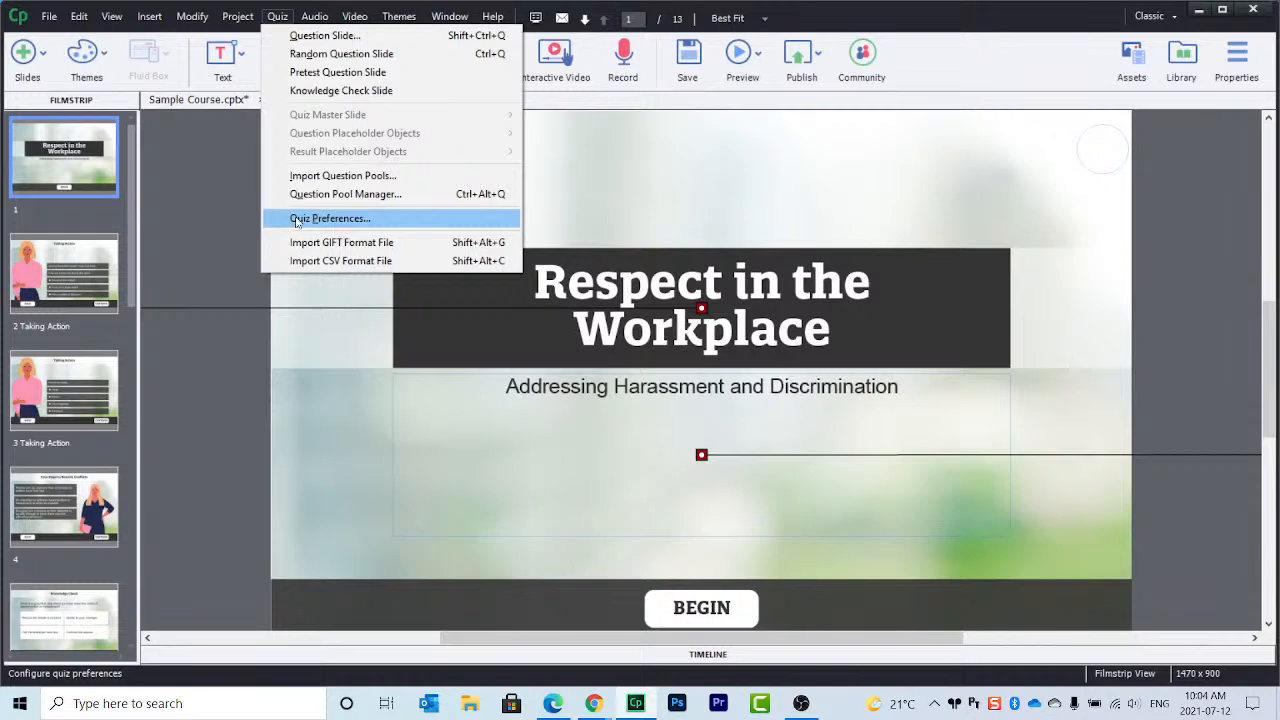
left_click(339, 220)
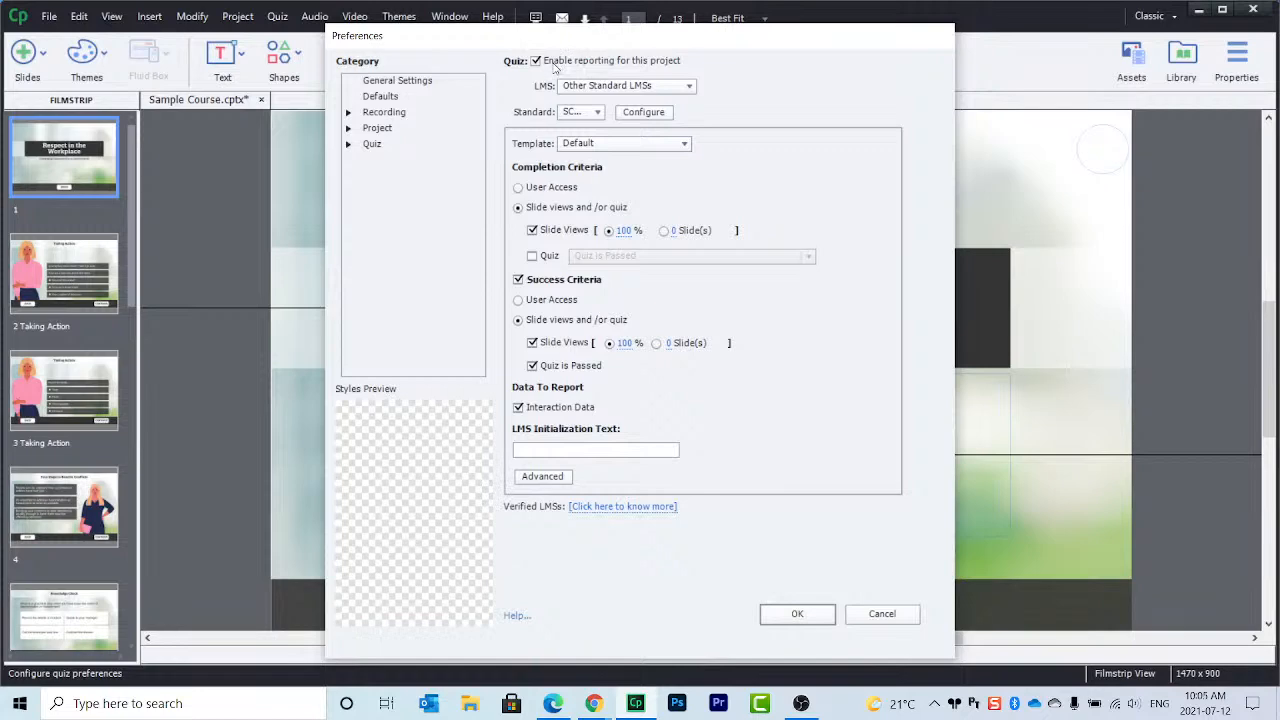
left_click(349, 145)
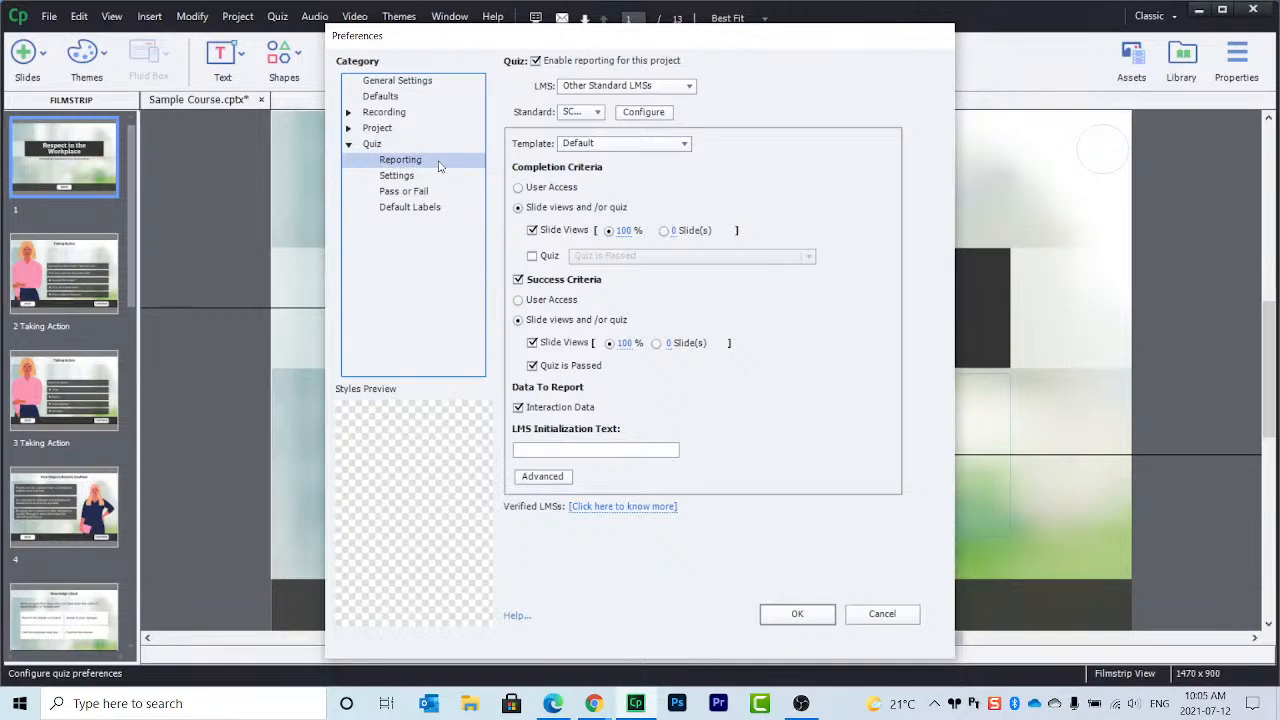
Step: Toggle 'Enable reporting for this project' off and back on, then list the LMS choices
left_click(536, 61)
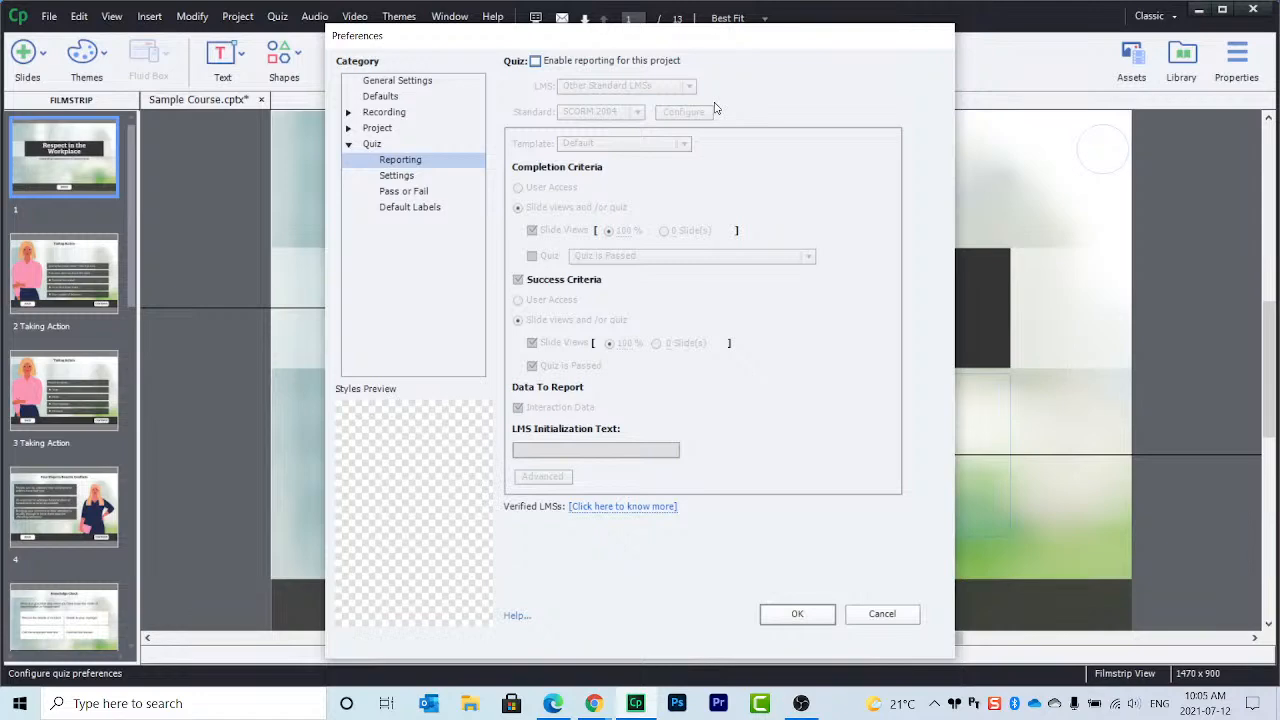
left_click(536, 62)
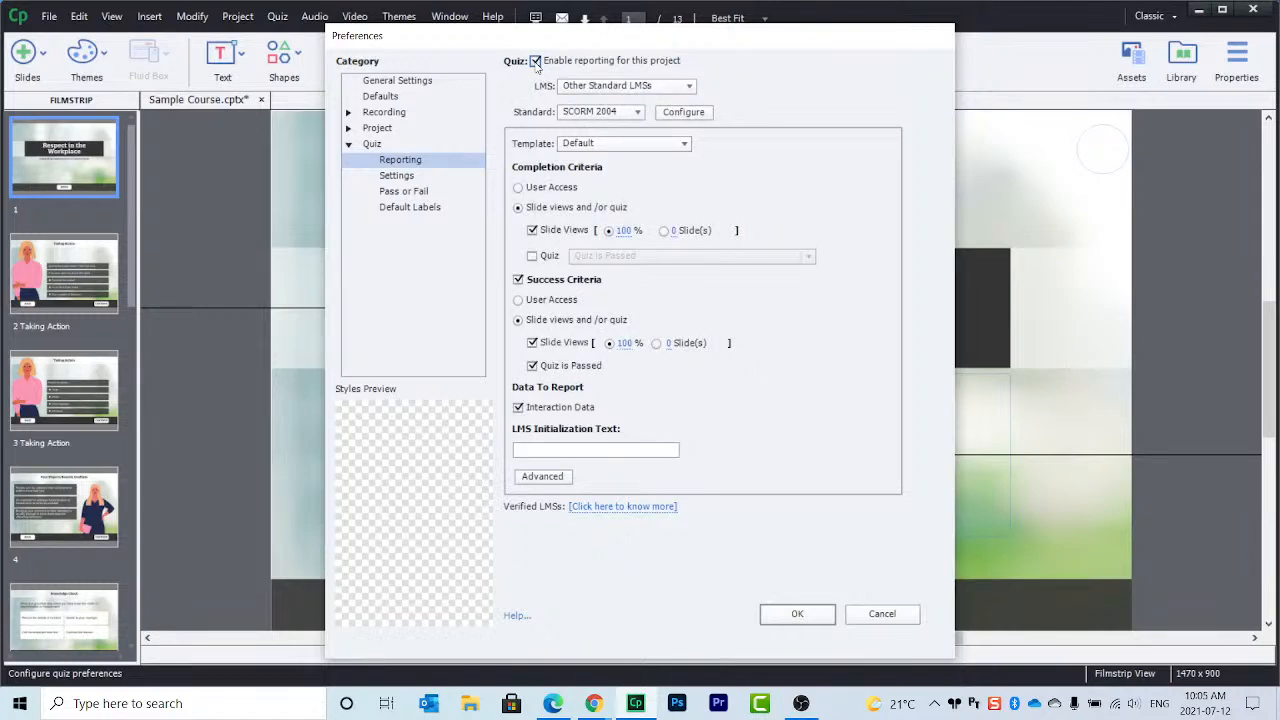
left_click(658, 88)
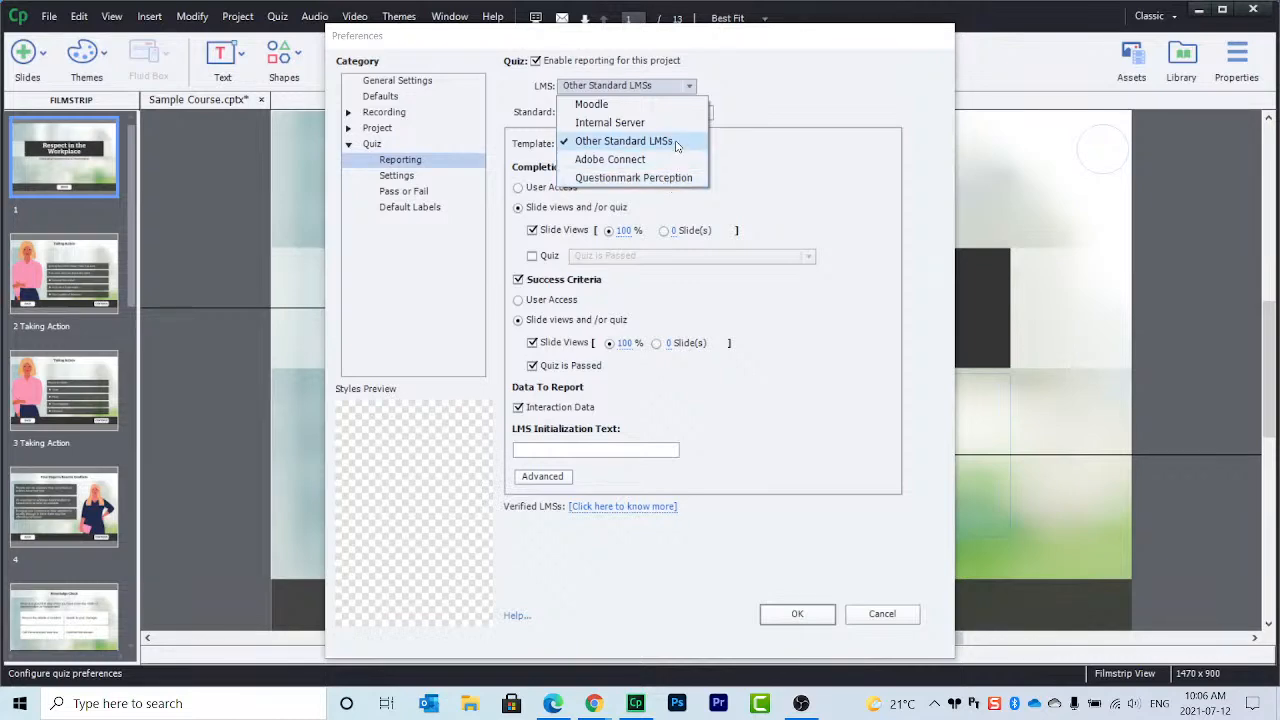
Step: Keep Other Standard LMSs as the reporting LMS and show the Standard options
left_click(680, 143)
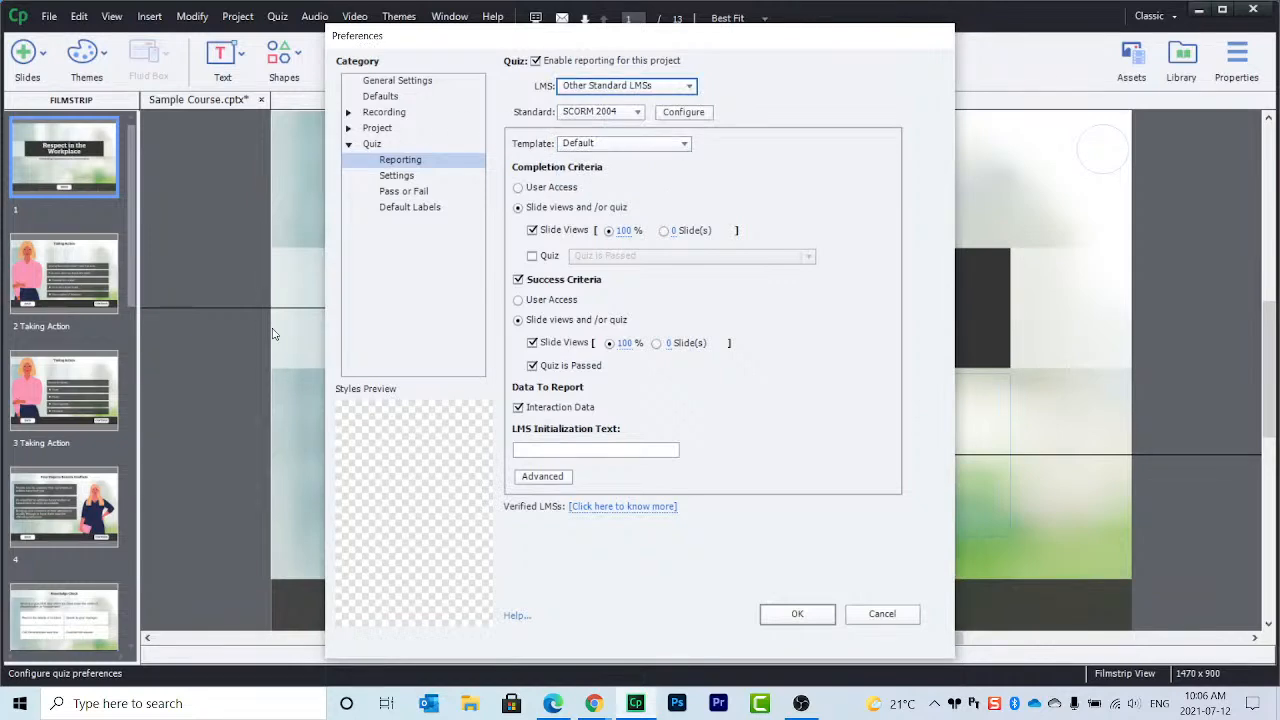
mouse_move(600, 712)
left_click(556, 638)
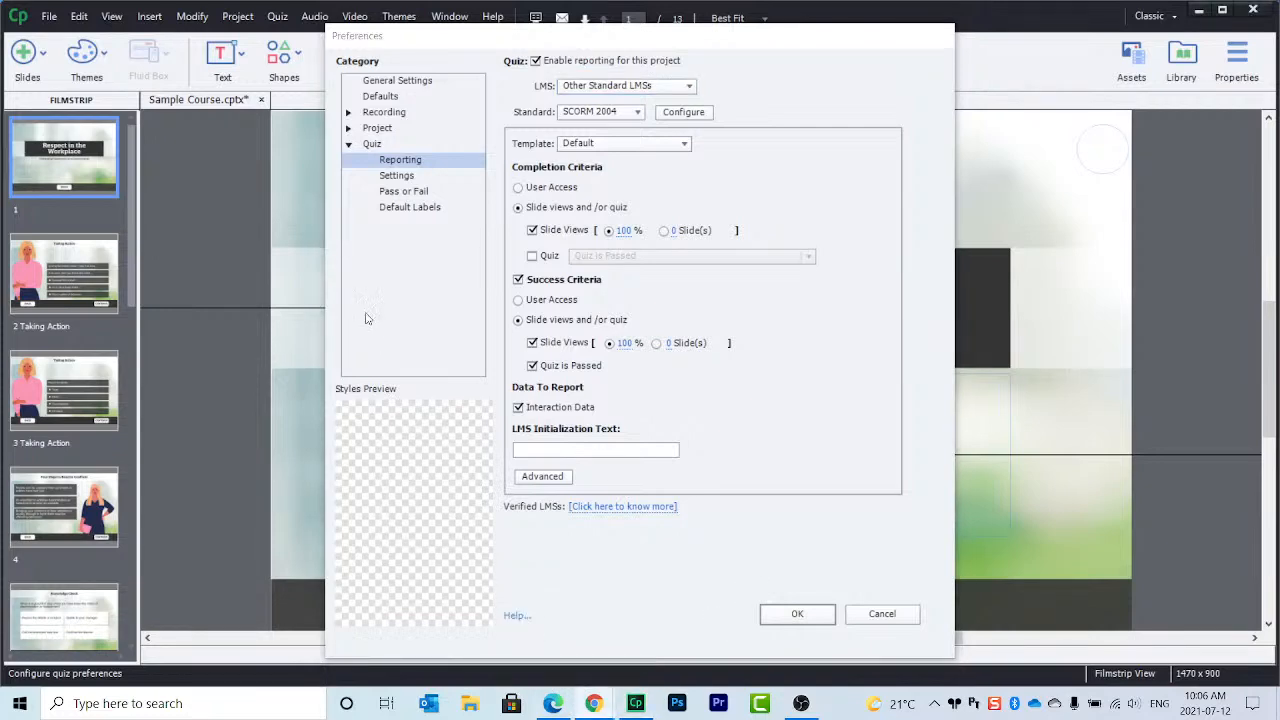
left_click(630, 114)
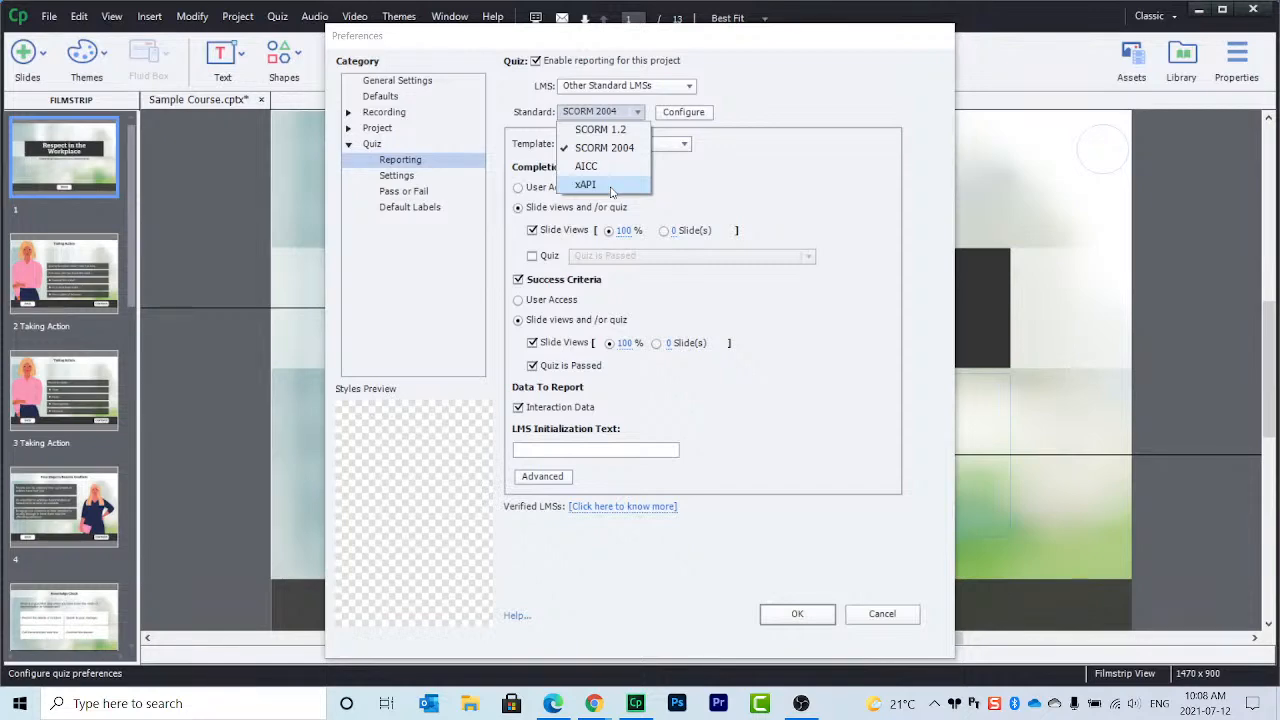
Step: Try SCORM 1.2 and AICC as the reporting standard, then settle on SCORM 2004
left_click(630, 130)
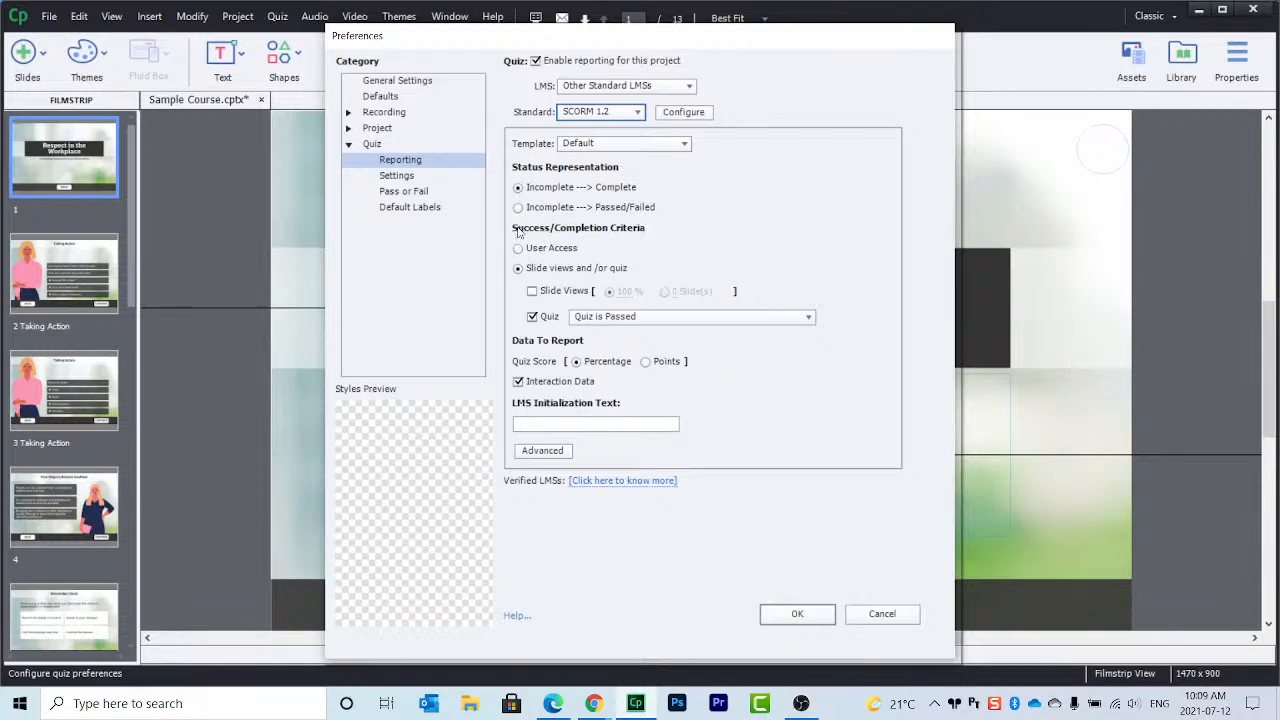
left_click(616, 116)
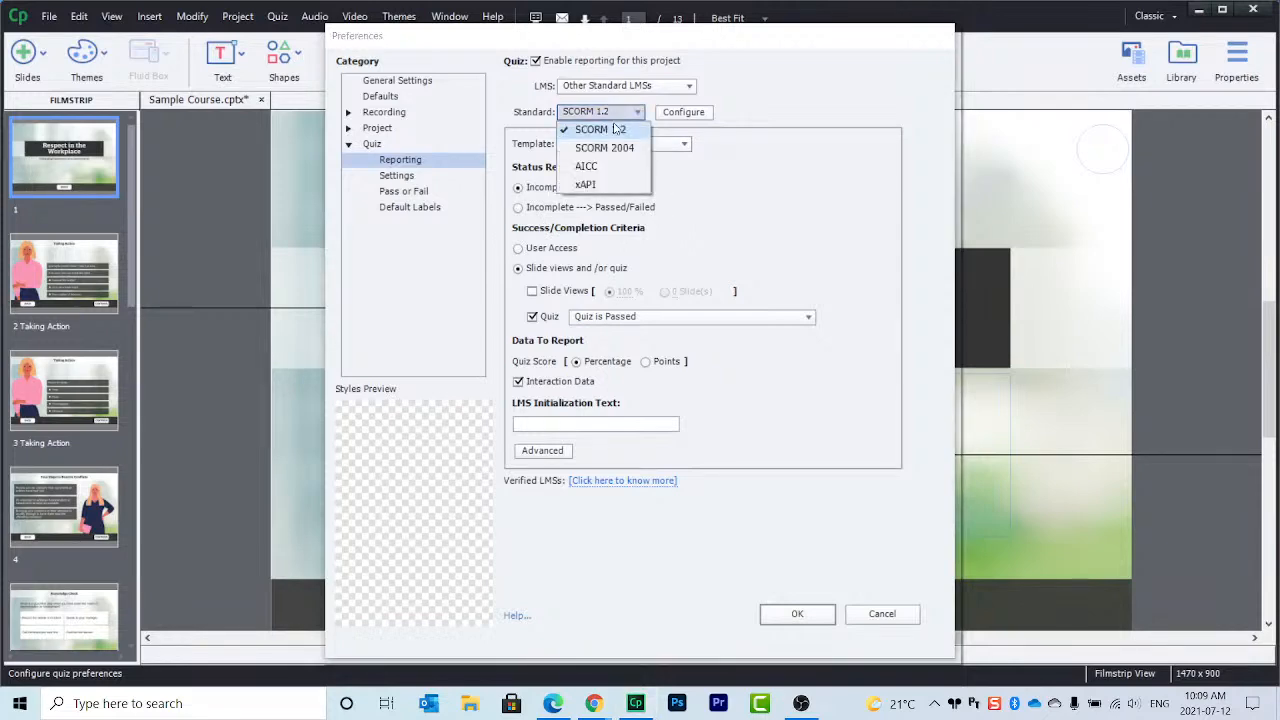
left_click(586, 166)
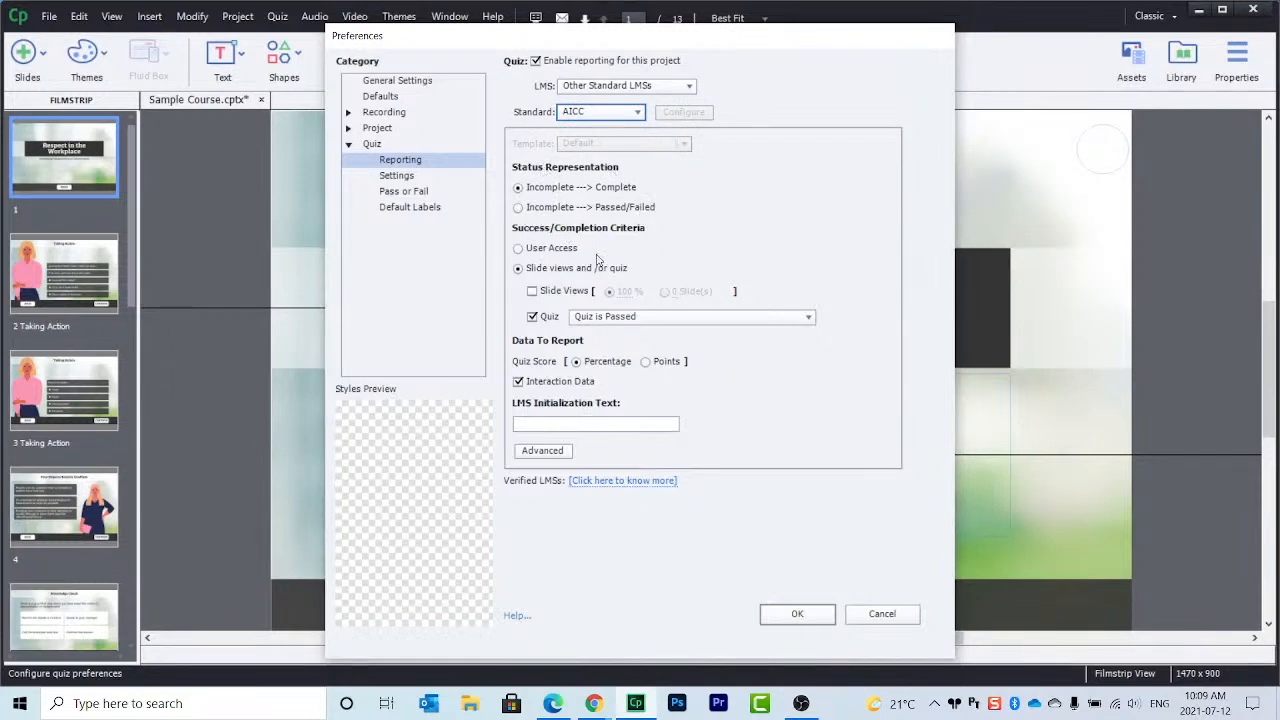
left_click(609, 114)
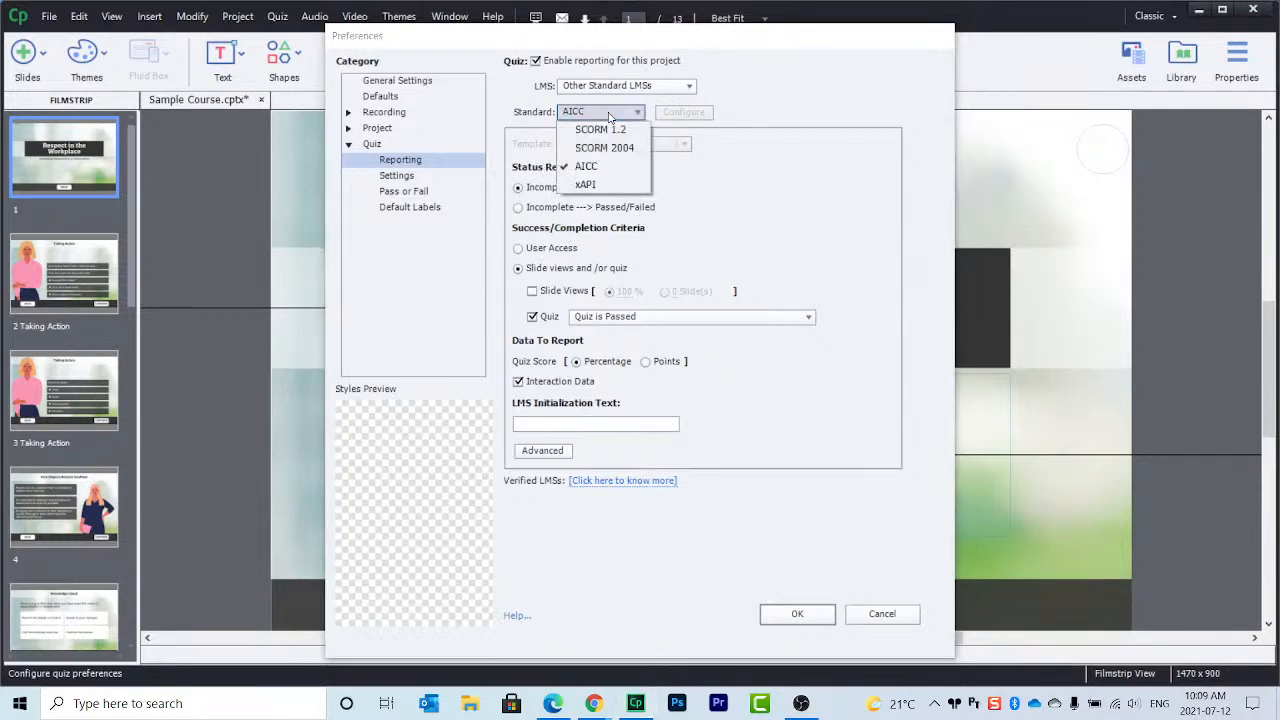
left_click(612, 148)
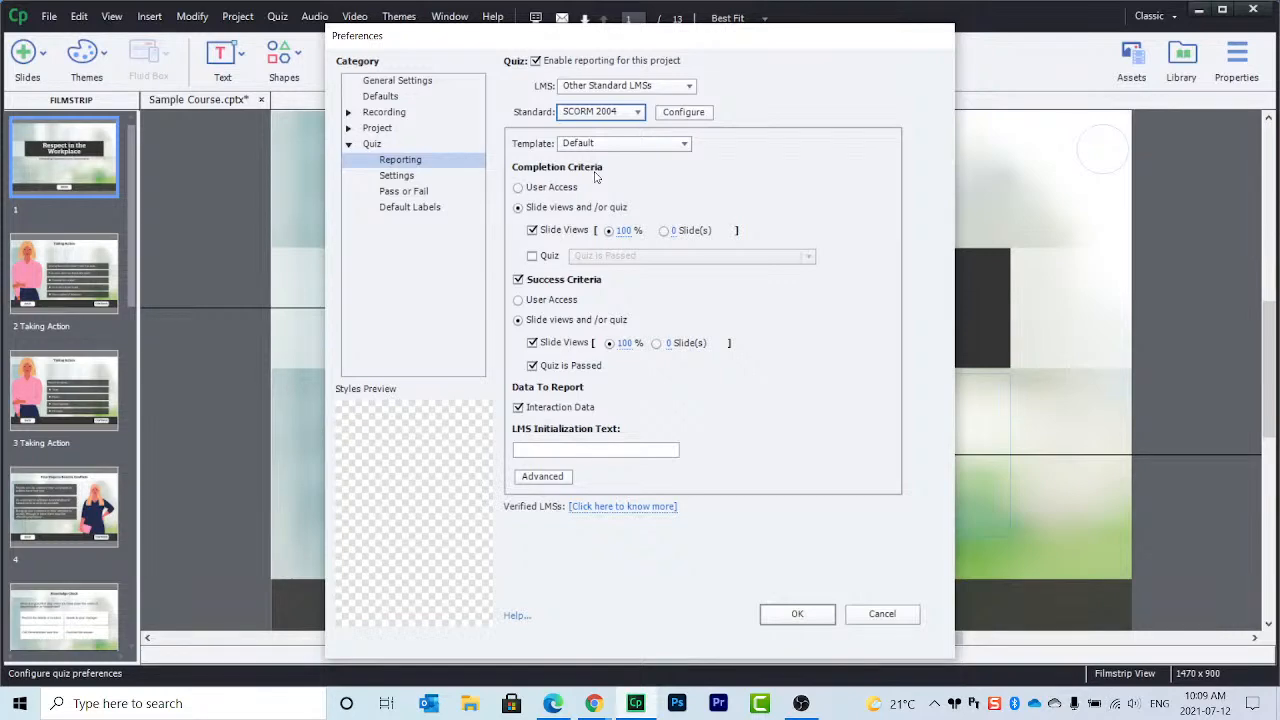
left_click(518, 188)
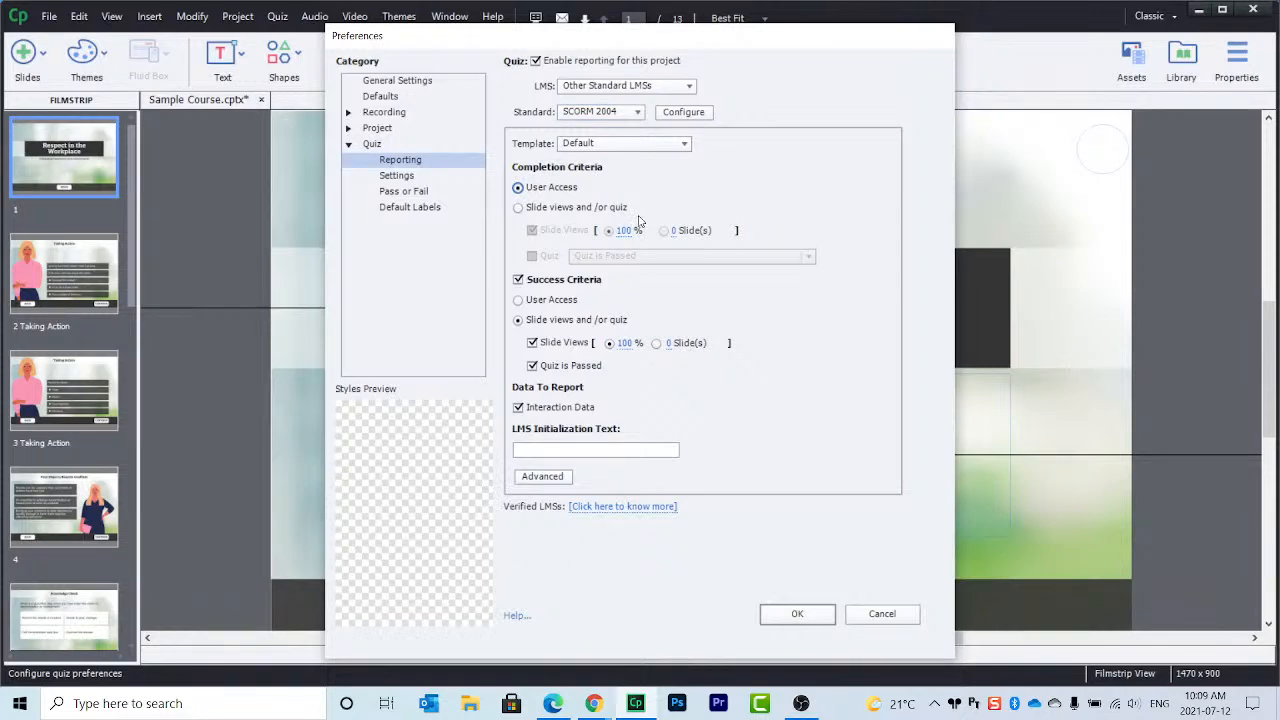
left_click(518, 207)
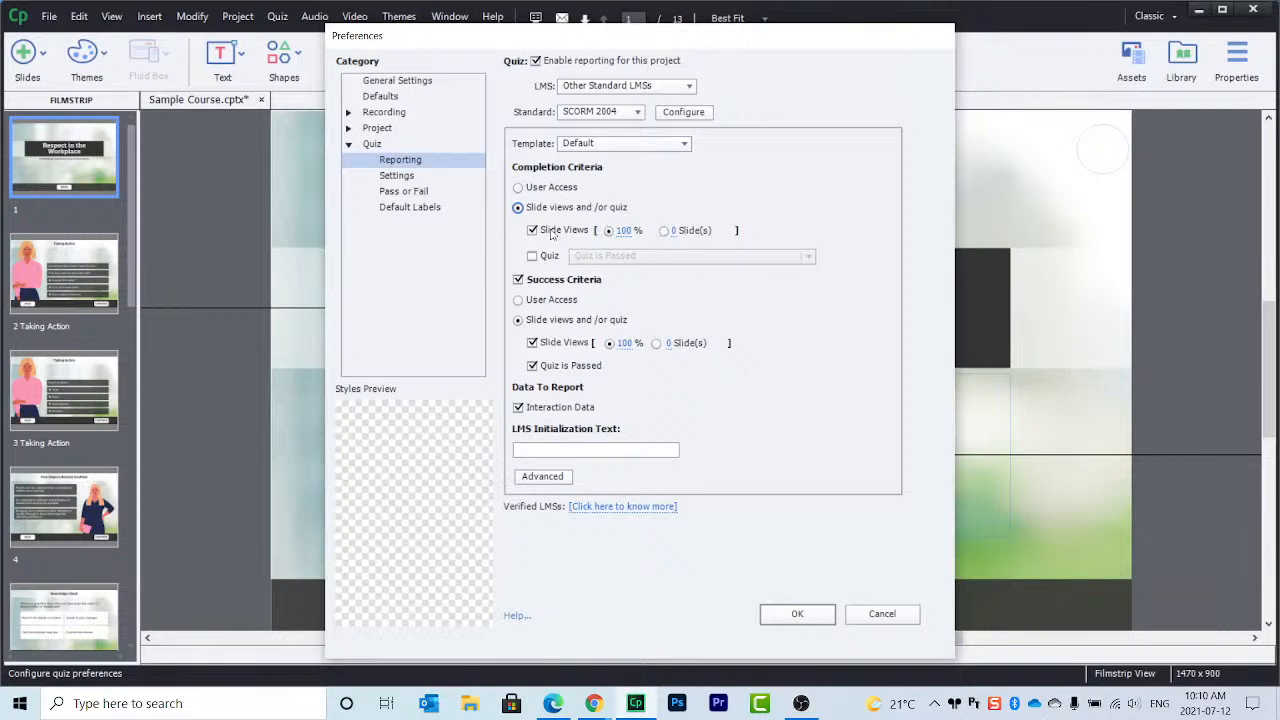
Step: Require 12 slides viewed for completion and drop Slide Views from the success criteria
left_click(664, 231)
left_click(674, 231)
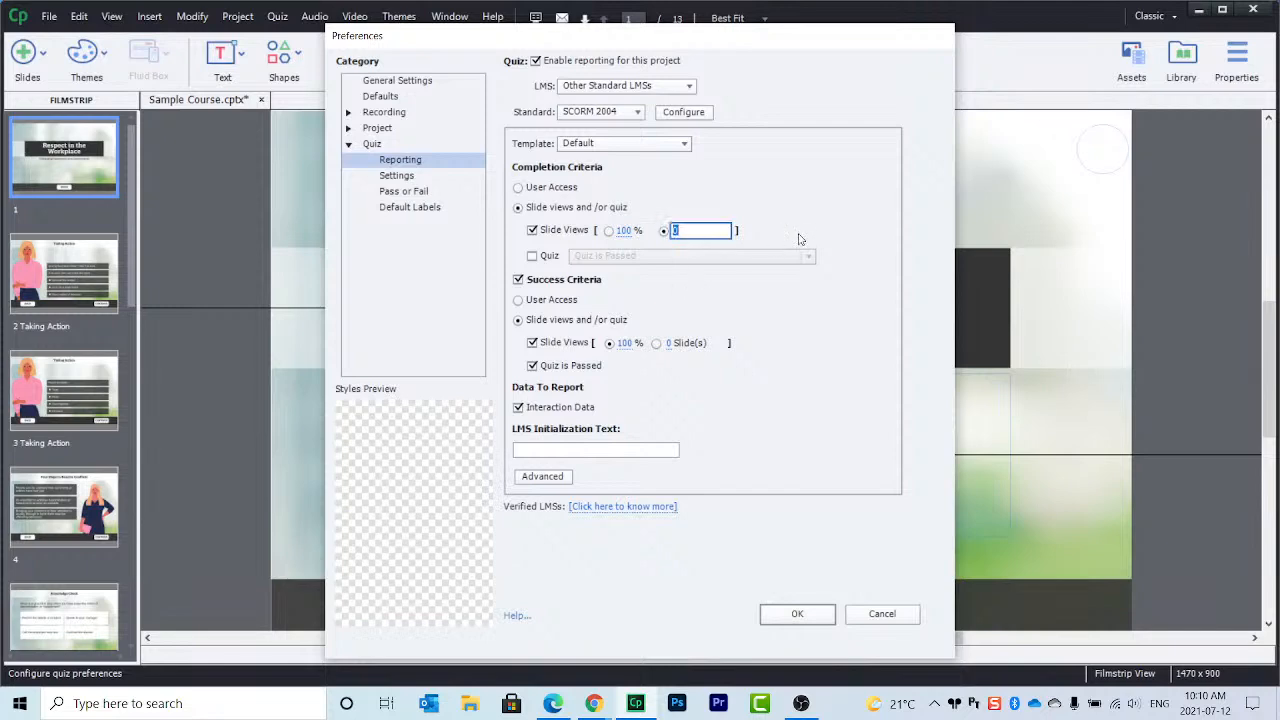
type("12")
left_click(800, 239)
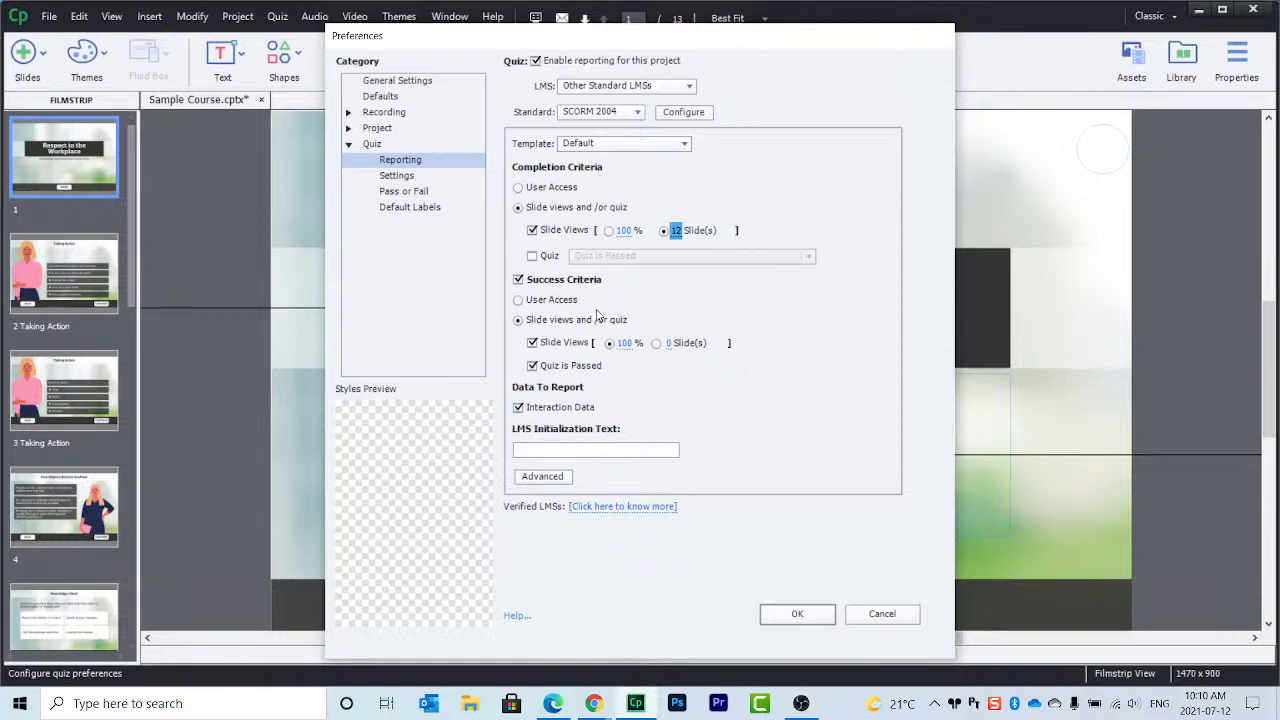
left_click(532, 343)
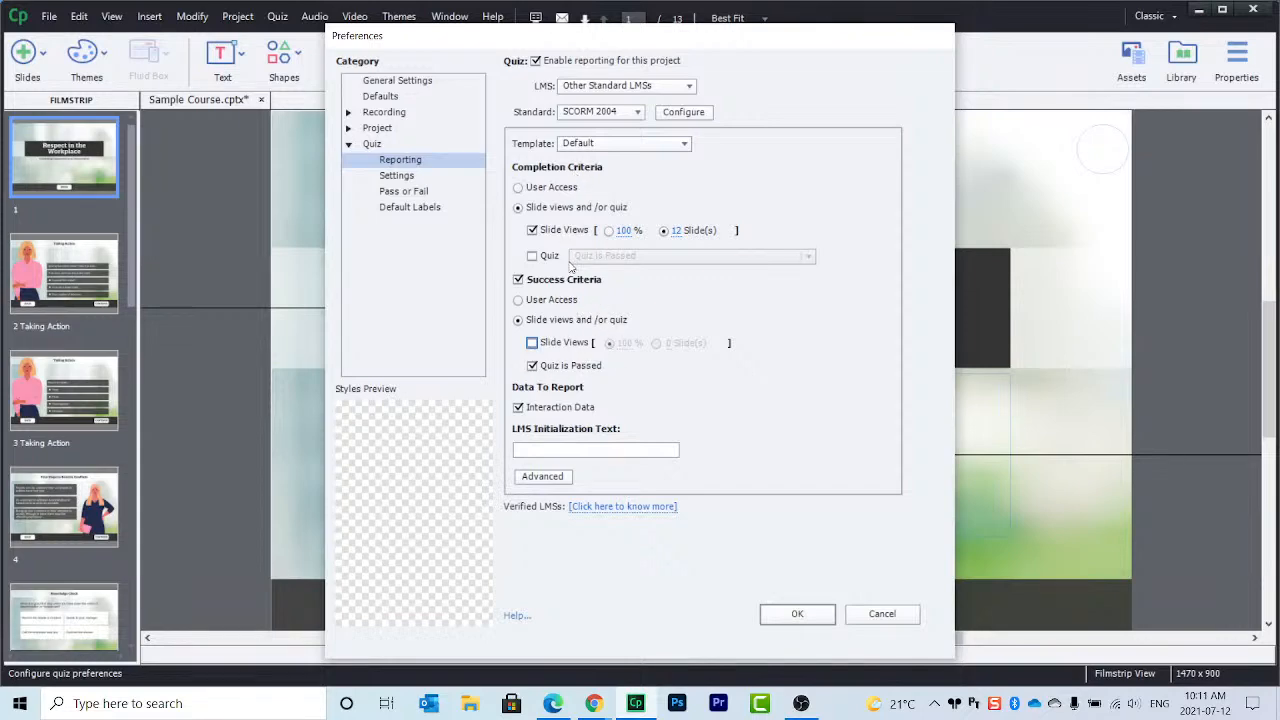
left_click(405, 177)
Step: Lower the quiz pass mark from 60% to 50% under Pass or Fail, then return to Reporting
left_click(410, 192)
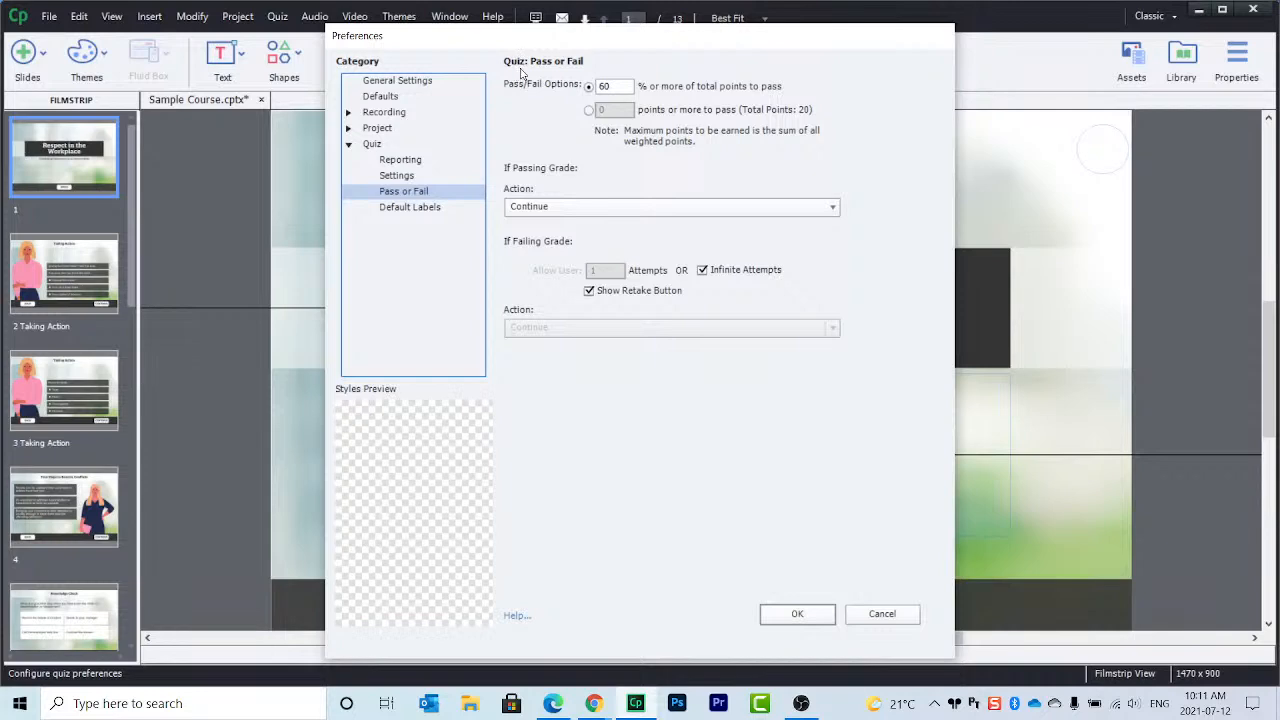
left_click(611, 88)
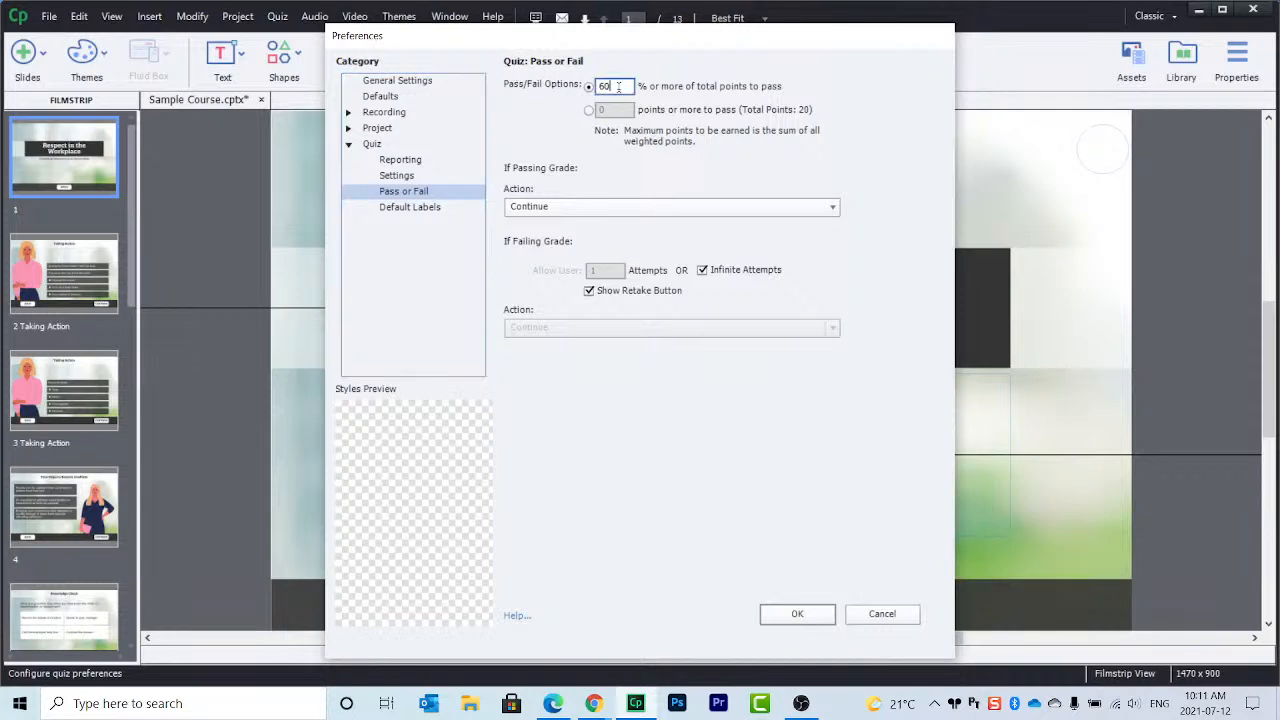
left_click_drag(607, 88, 596, 88)
type("50")
left_click(405, 166)
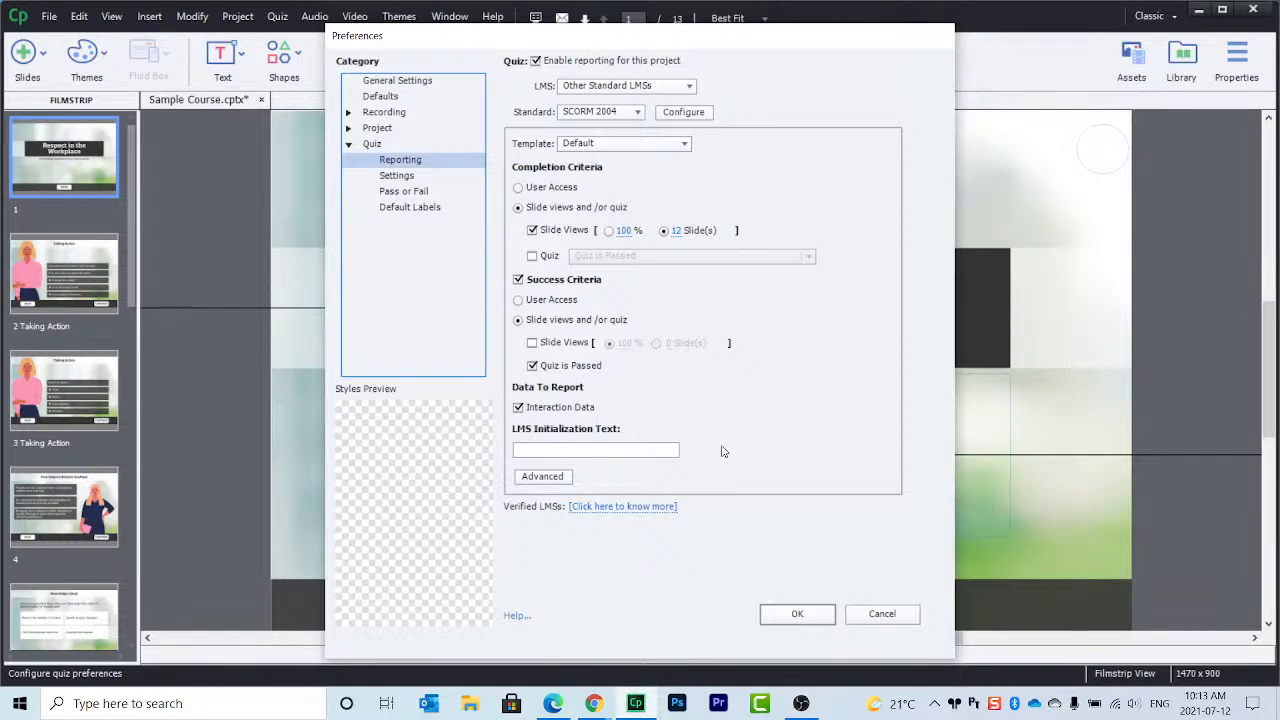
Step: Enter 'Loading...' as the LMS Initialization Text
left_click(607, 449)
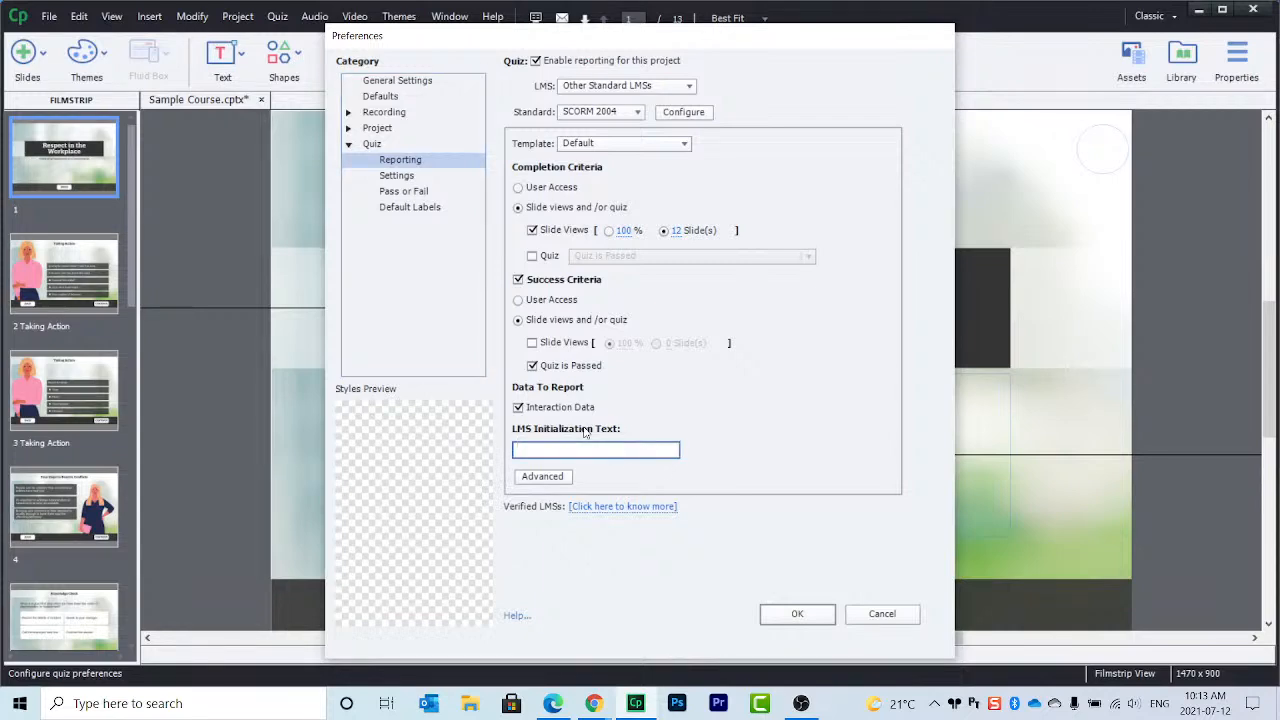
type("Loading....")
left_click_drag(573, 450, 505, 453)
left_click(767, 450)
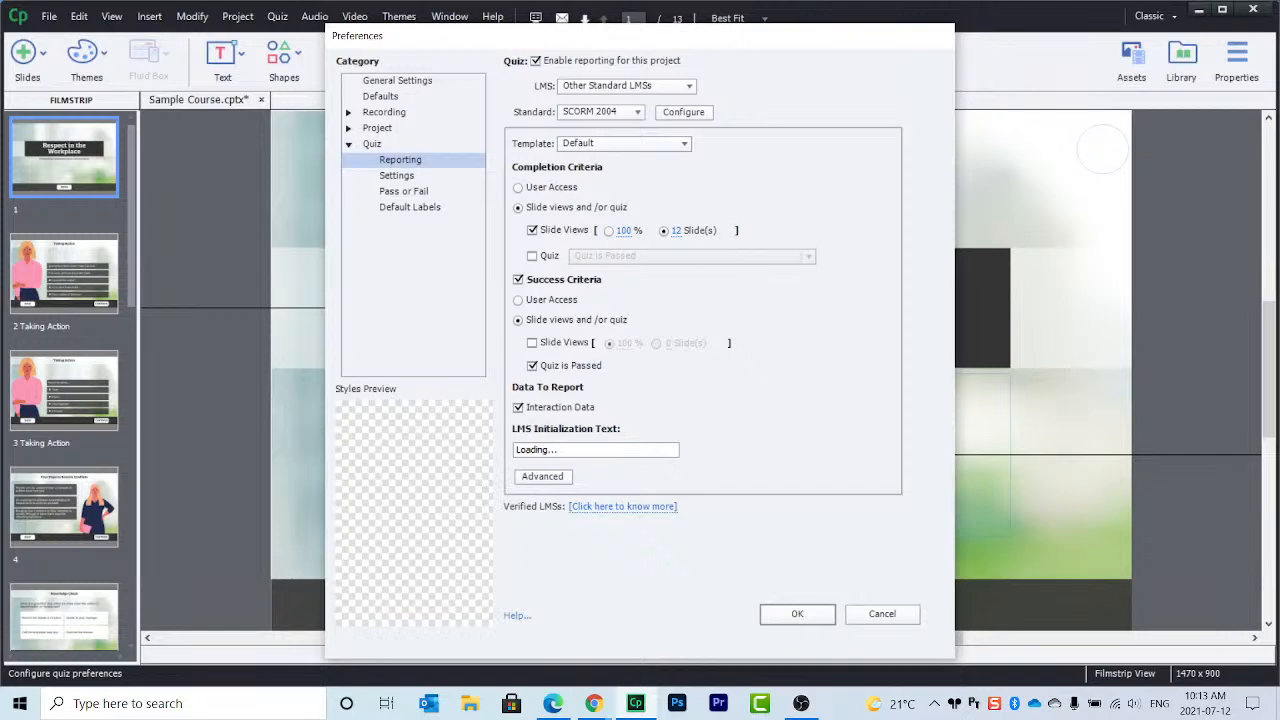
Step: In LMS Advanced Settings, enable Send Data On Every Slide and Never Send Resume Data, then turn Every Slide off again
left_click(543, 477)
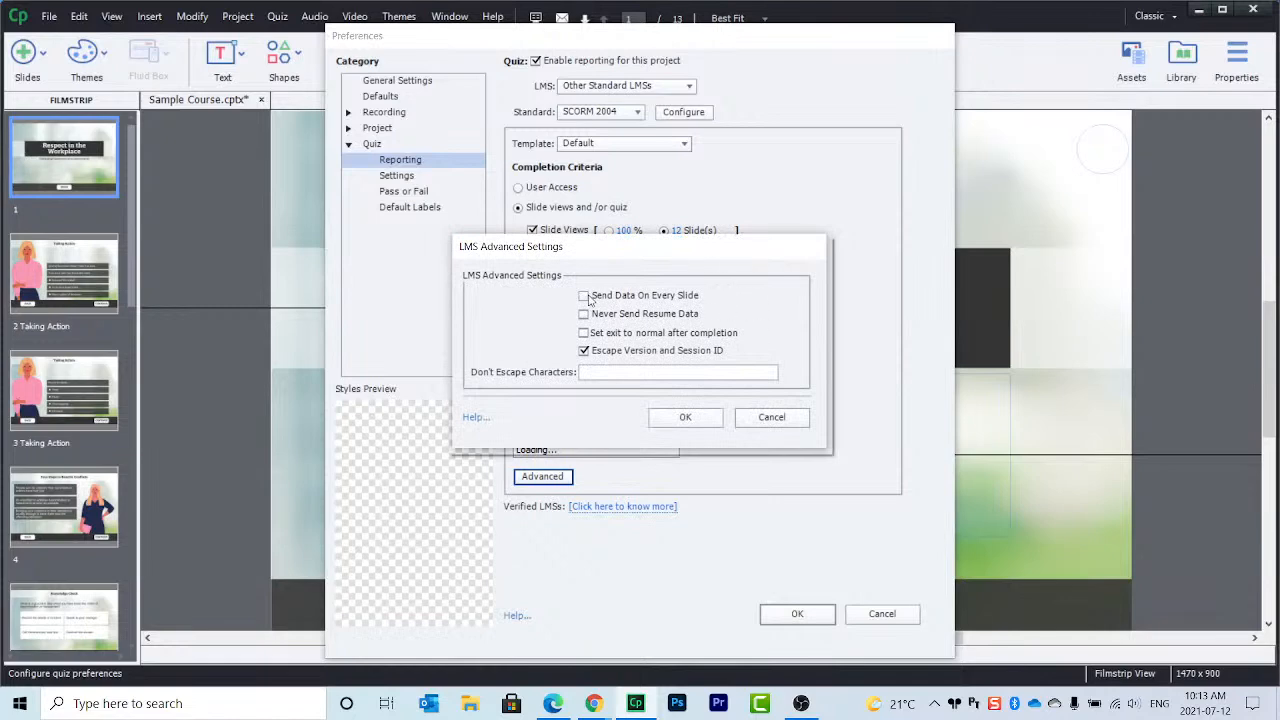
left_click(584, 297)
left_click(584, 314)
left_click(584, 296)
Step: Allow resume data again, read the advanced-settings help page down to step 8, and close Chrome
left_click(584, 314)
left_click(475, 420)
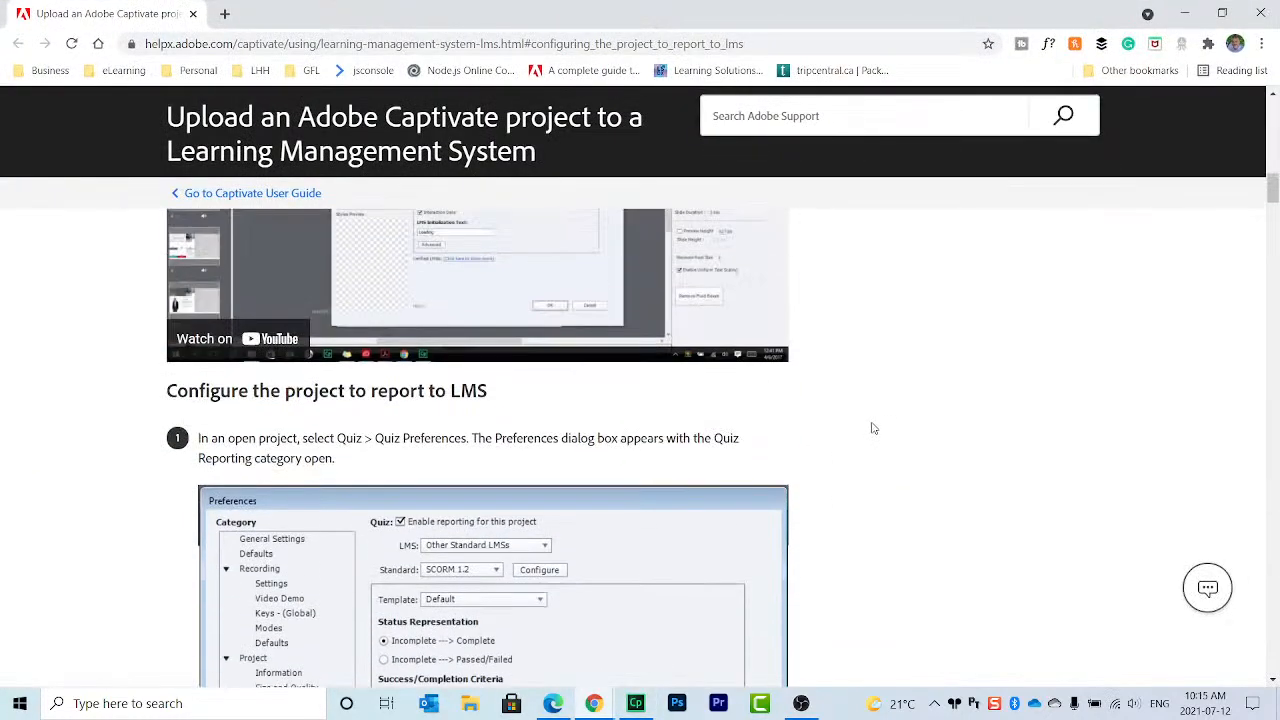
scroll(873, 430, "down", 7)
scroll(873, 428, "down", 12)
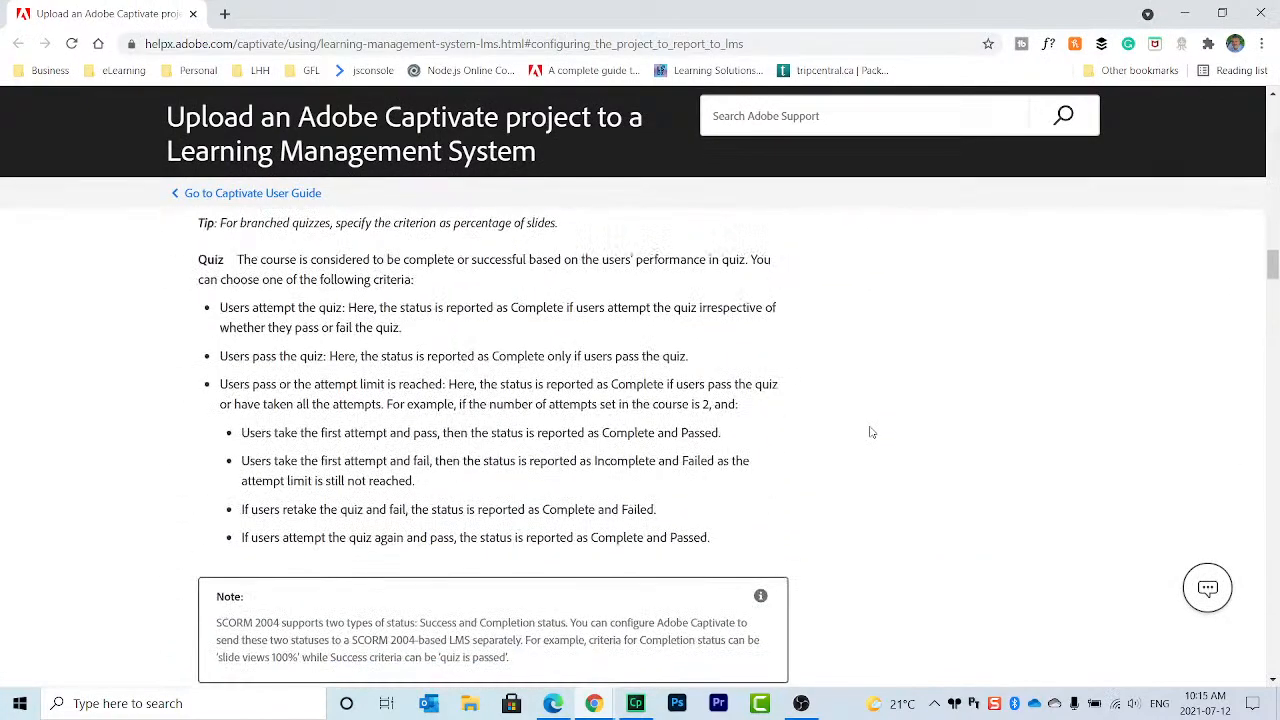
scroll(873, 430, "down", 3)
scroll(871, 432, "down", 2)
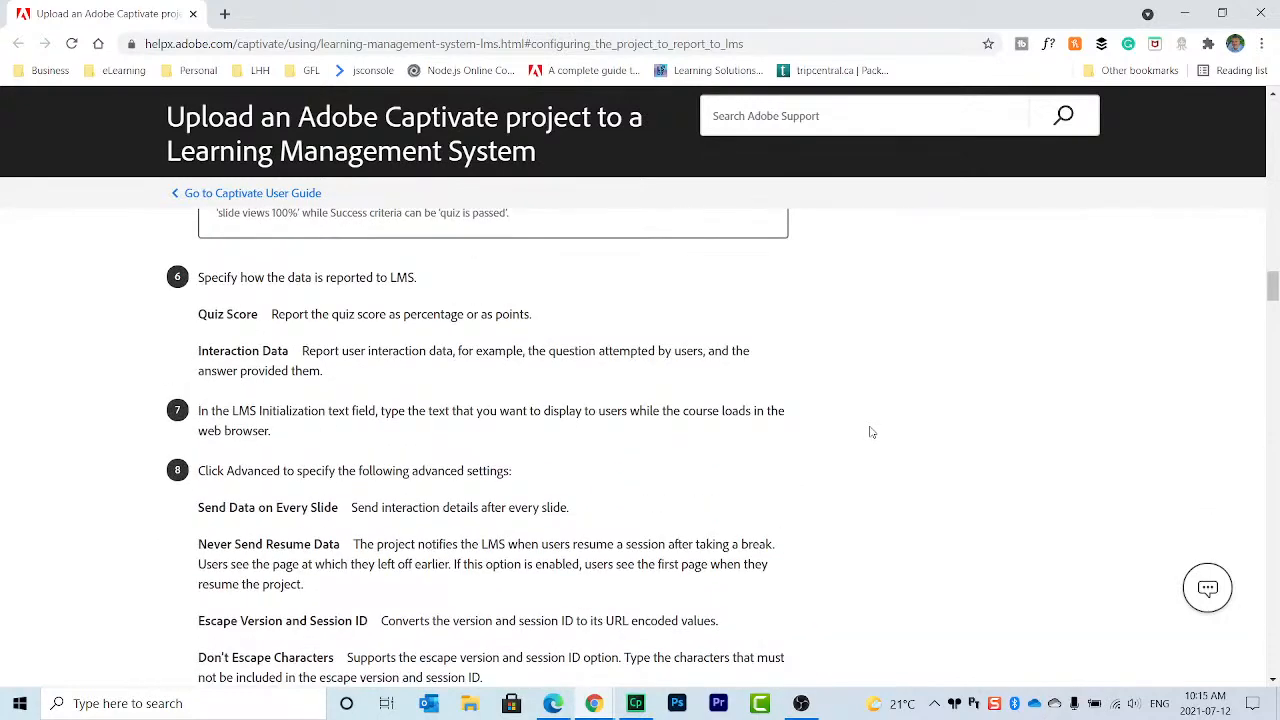
left_click(1260, 13)
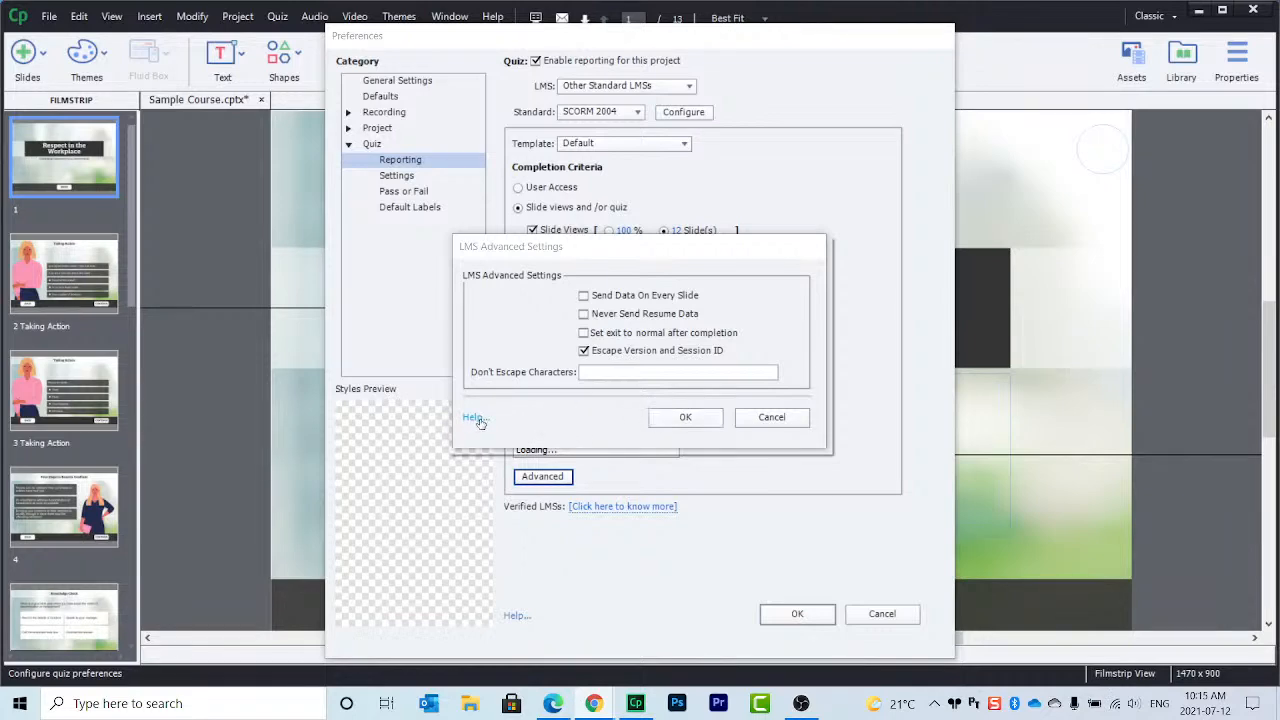
Step: Accept the LMS advanced settings and view the available quiz reporting standards
left_click(682, 419)
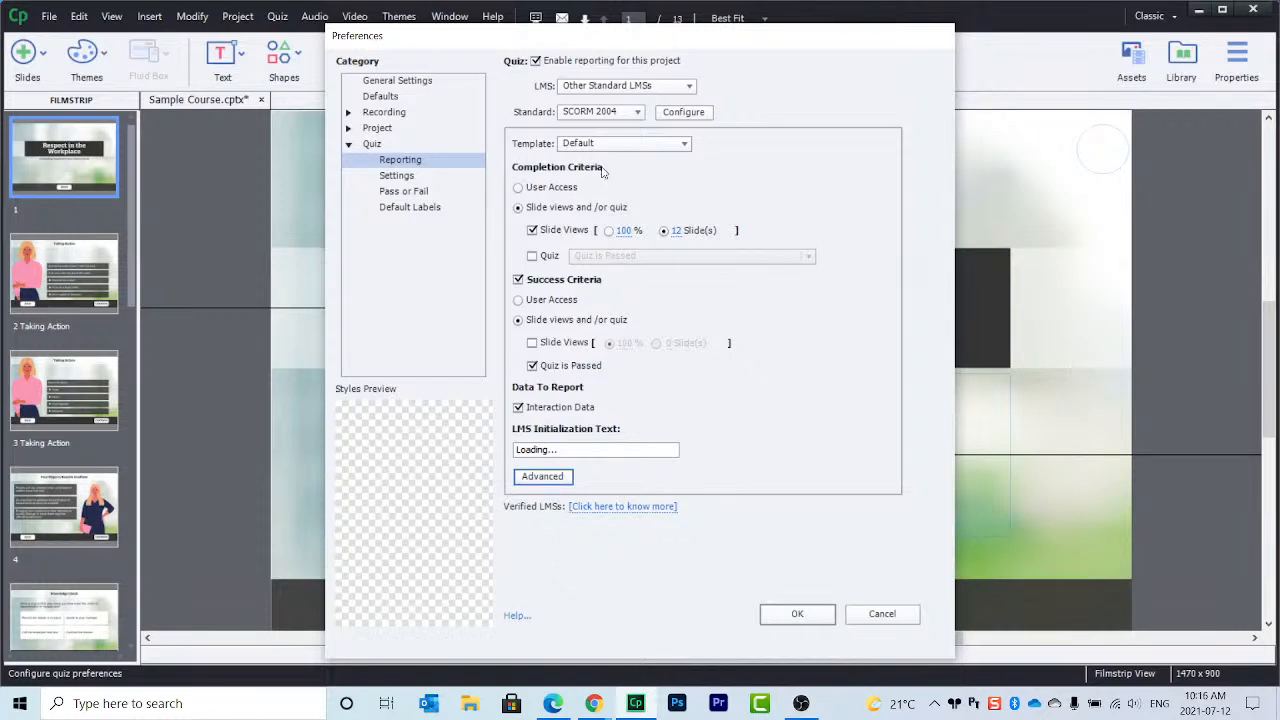
left_click(612, 114)
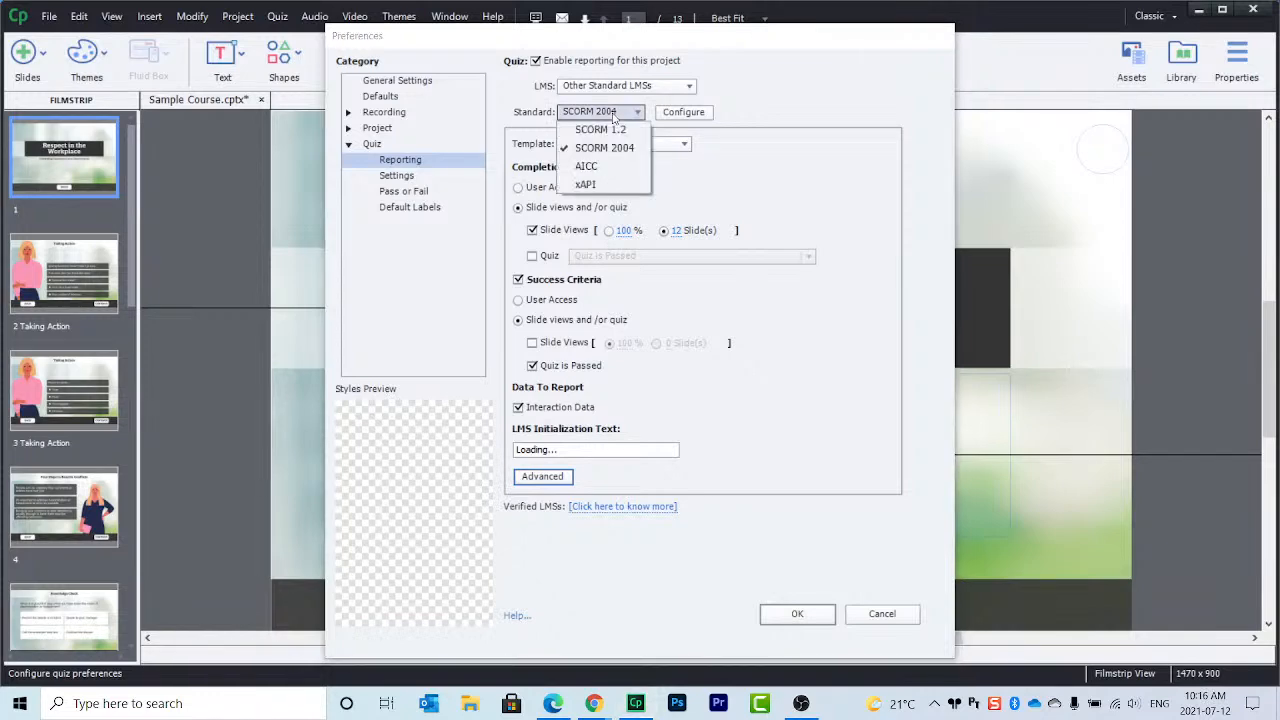
Step: Keep SCORM 2004 as the reporting standard and bring up its manifest configuration
left_click(773, 104)
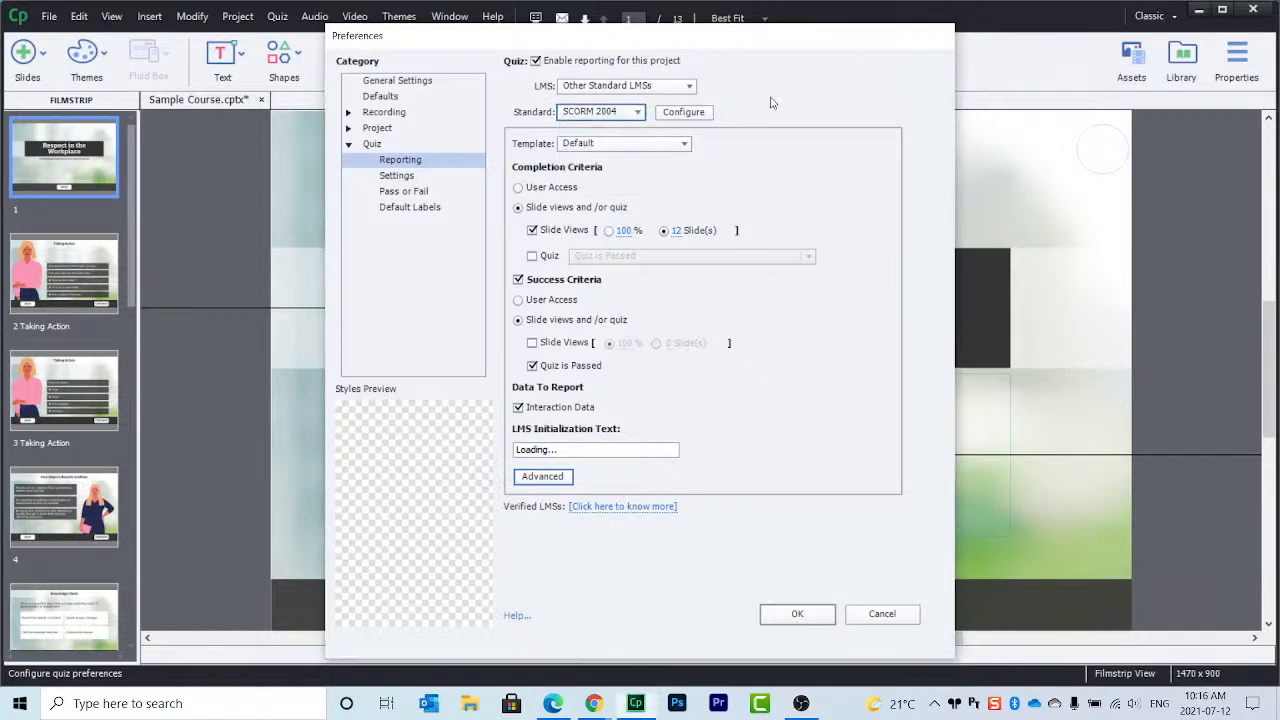
left_click(703, 113)
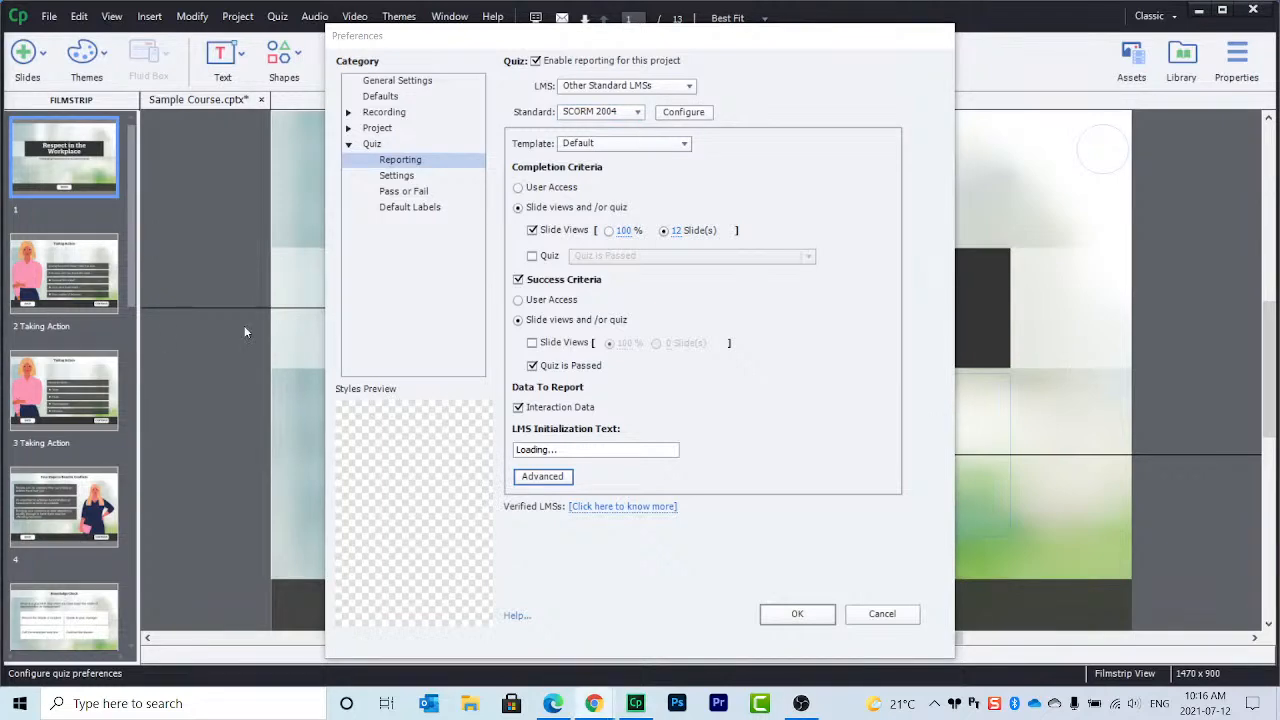
left_click(690, 113)
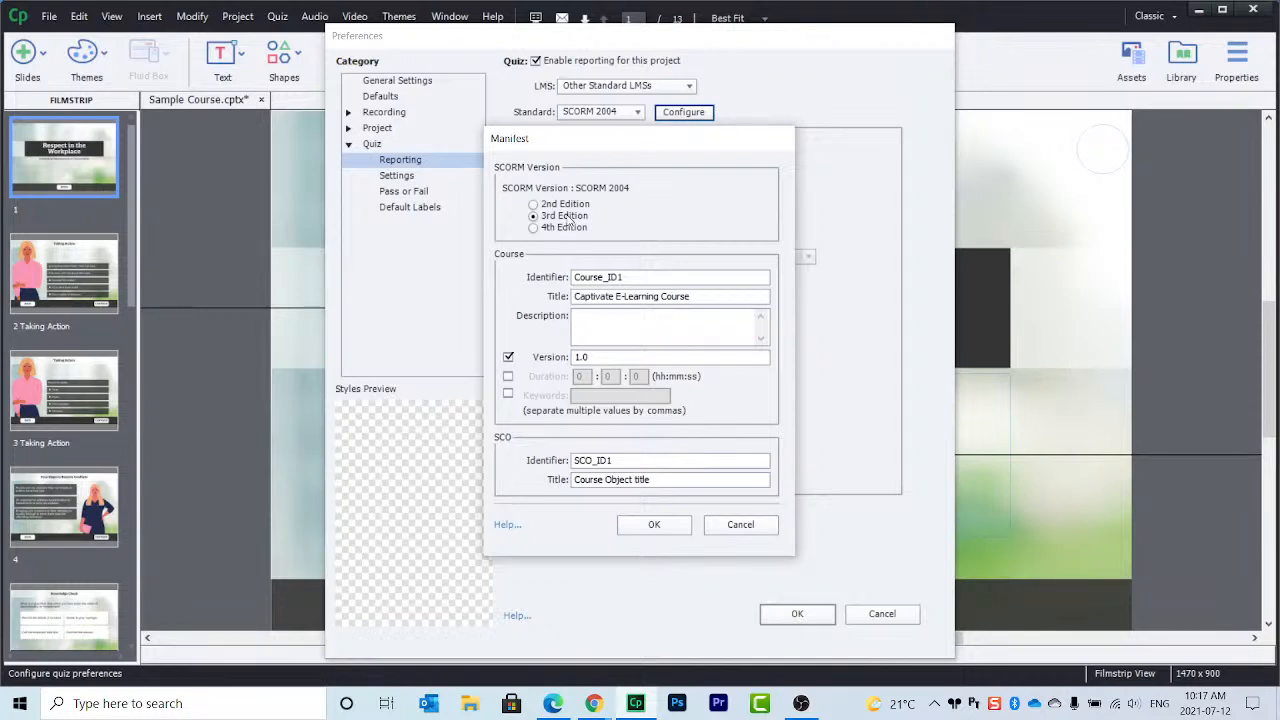
Step: Replace the manifest course identifier Course_ID1 with HR-101
double_click(635, 276)
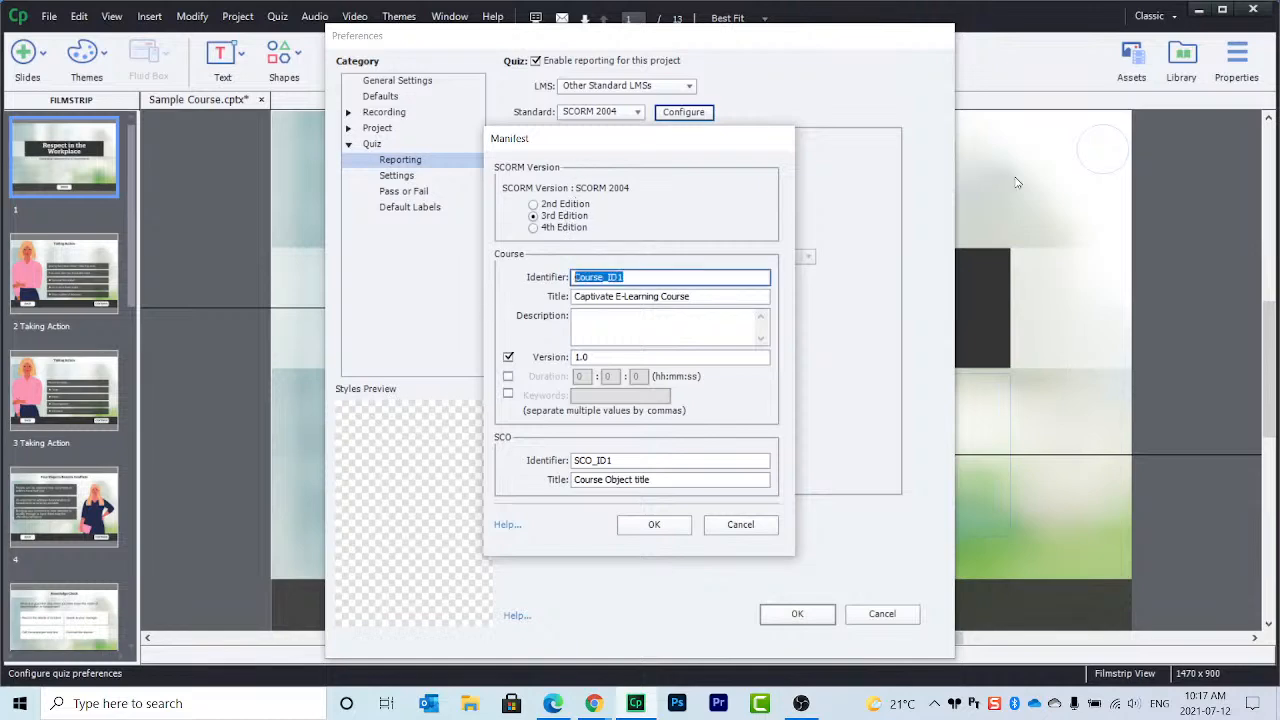
type("HR-101")
left_click_drag(576, 296, 722, 297)
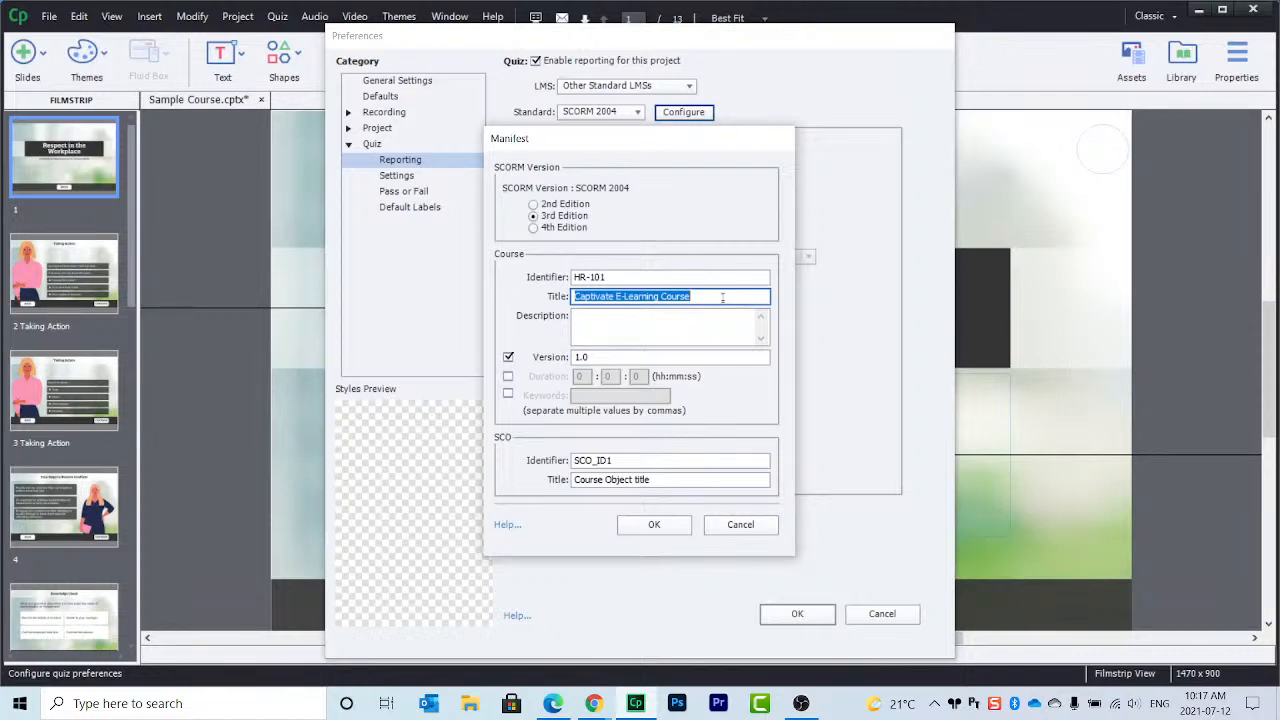
Step: Title the course 'Respect in the Workplace' and paste the same text into the Description
left_click(722, 297)
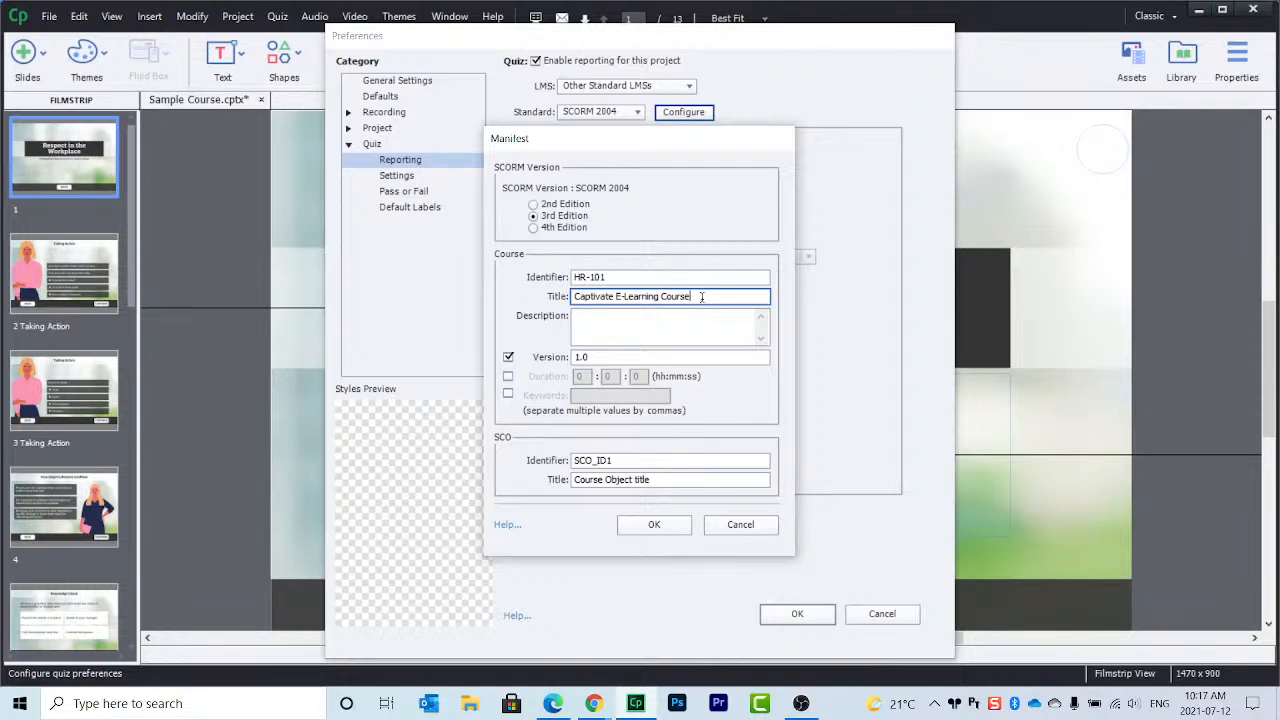
left_click_drag(575, 296, 511, 300)
left_click(705, 297)
type("Respect in the Workplace")
left_click_drag(688, 297, 474, 300)
key("ctrl+c")
left_click(668, 328)
key("ctrl+v")
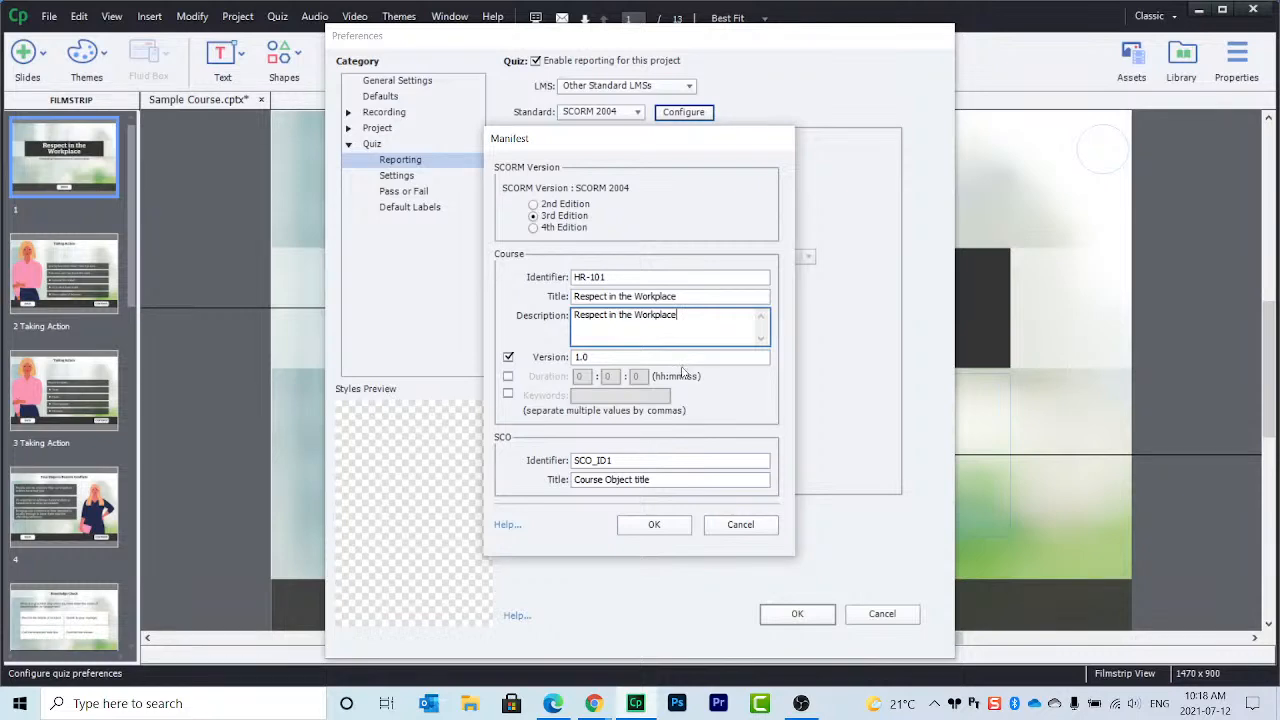
Step: Set the manifest course version to 0.1, review the SCO fields, and accept the manifest
double_click(585, 357)
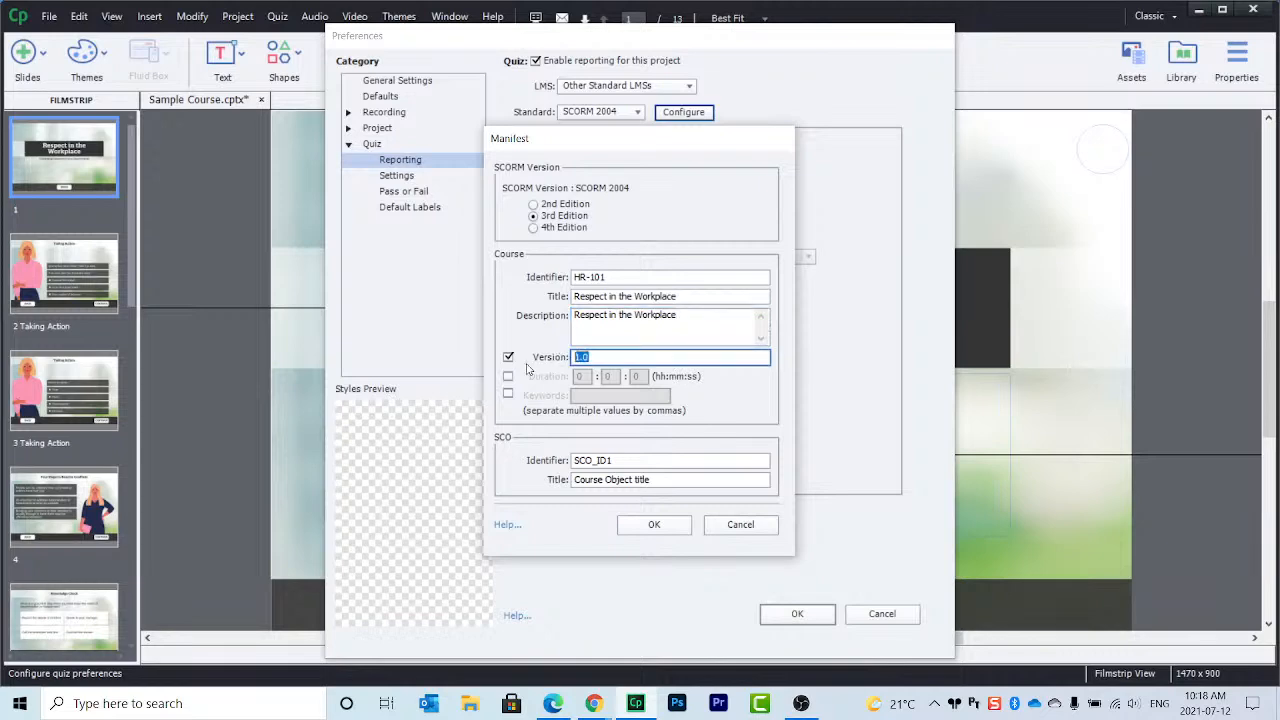
type("0.1")
left_click(623, 458)
left_click_drag(632, 460, 572, 462)
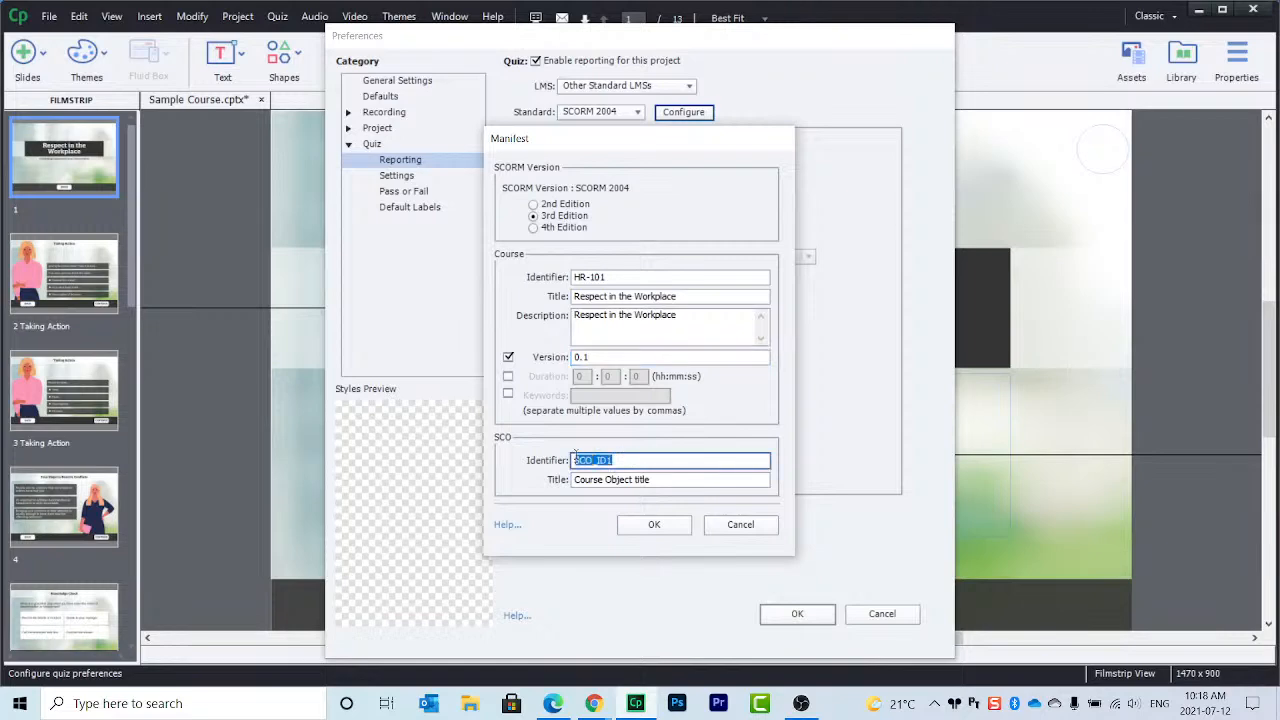
left_click(670, 480)
left_click_drag(670, 480, 556, 484)
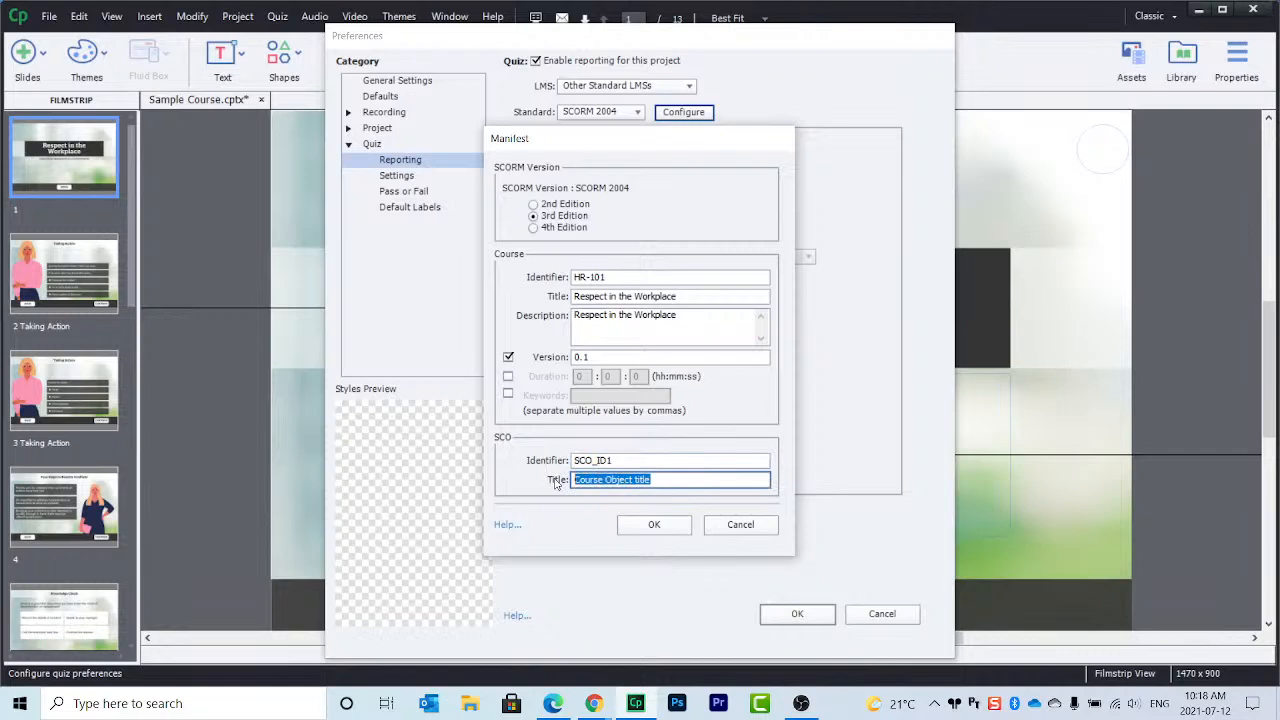
left_click(654, 525)
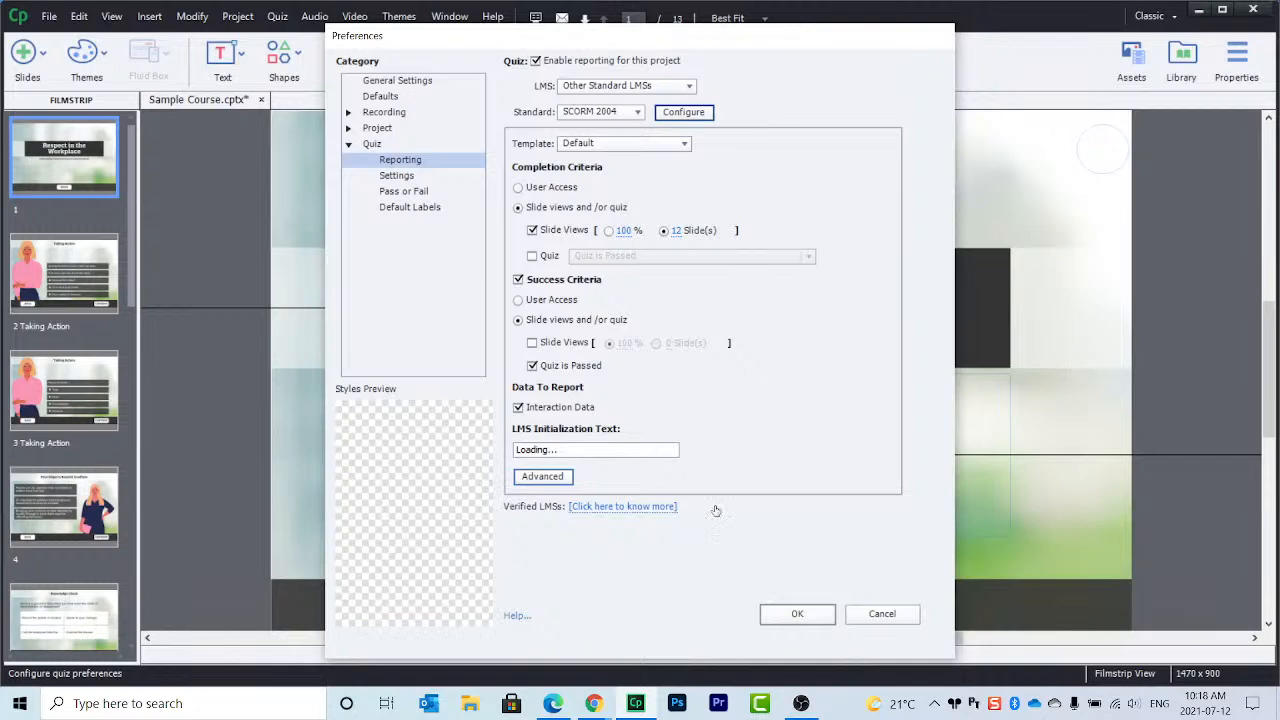
Step: Correct the quiz pass mark to 50% of total points
left_click(422, 193)
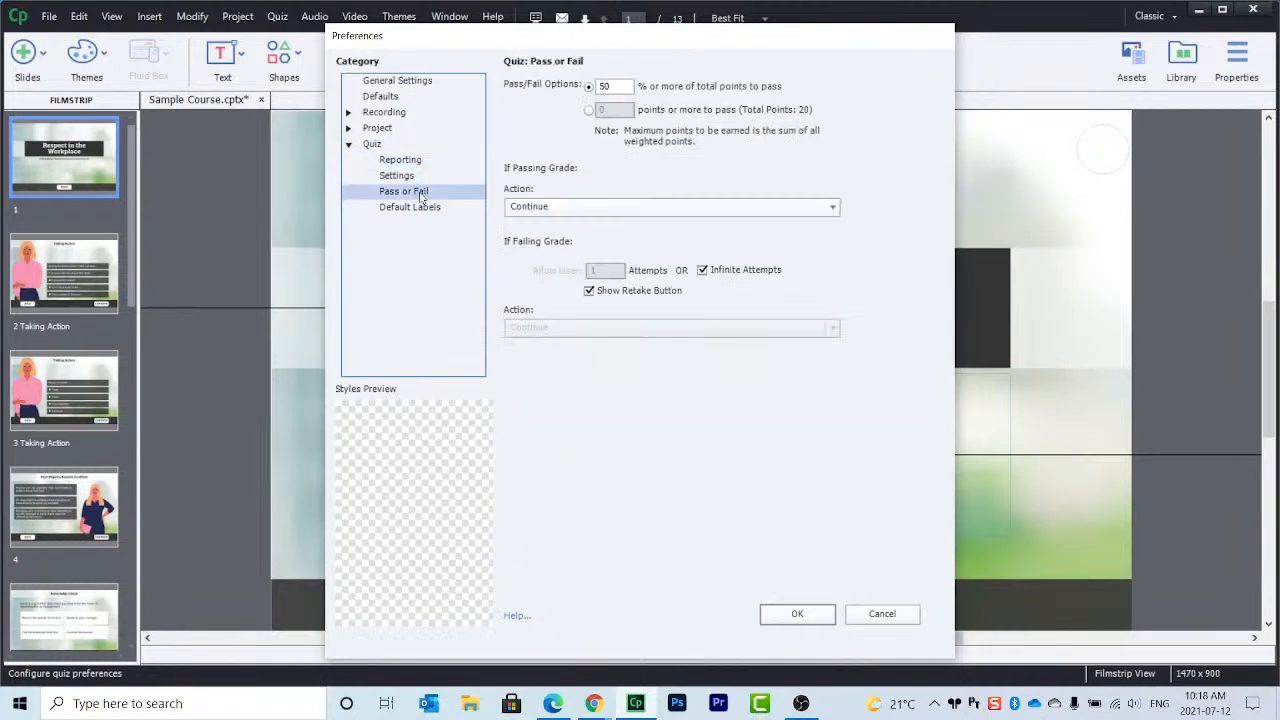
left_click(615, 88)
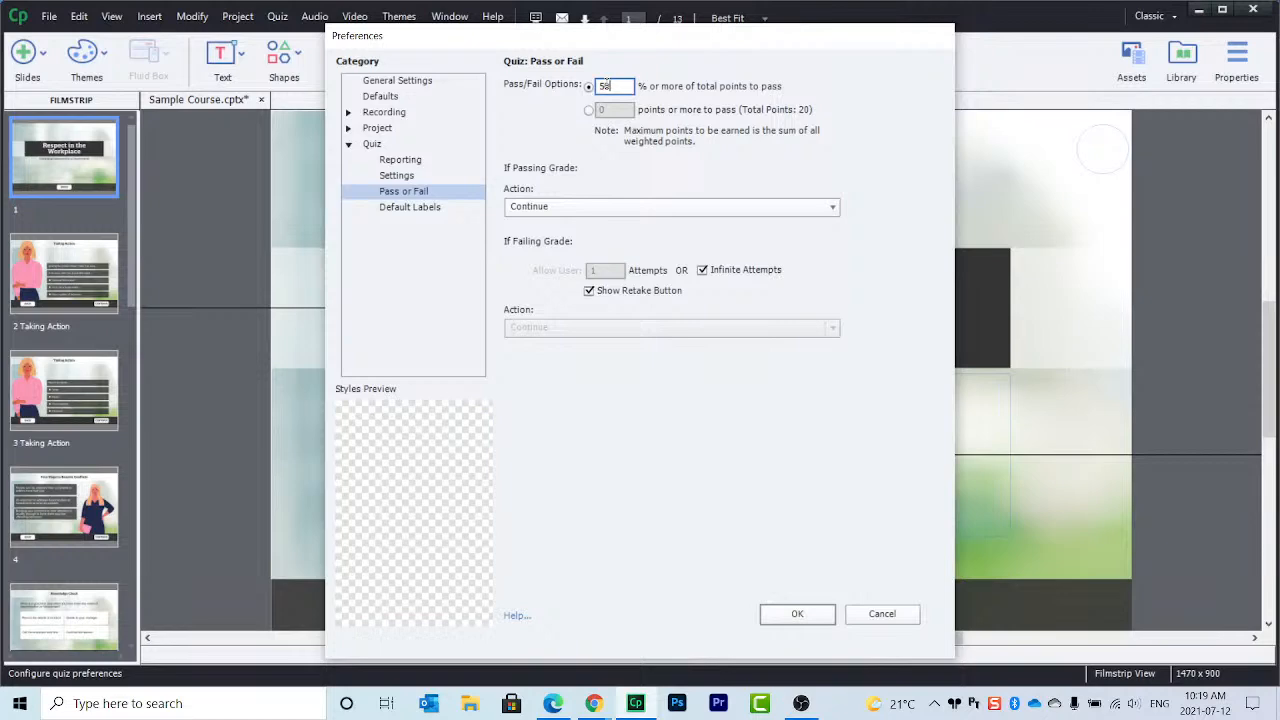
key("BackSpace")
type("0")
Step: Recheck the SCORM 2004 manifest without changes, then apply and close Preferences
left_click(410, 176)
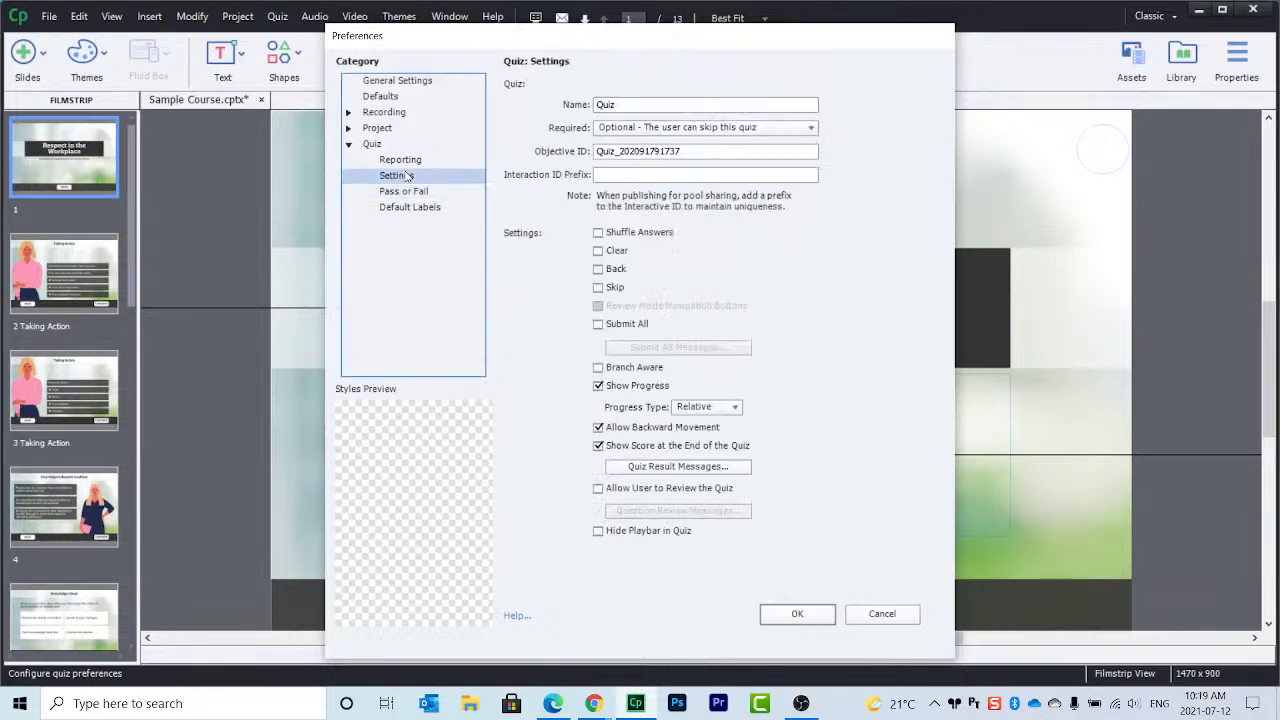
left_click(406, 161)
left_click(683, 112)
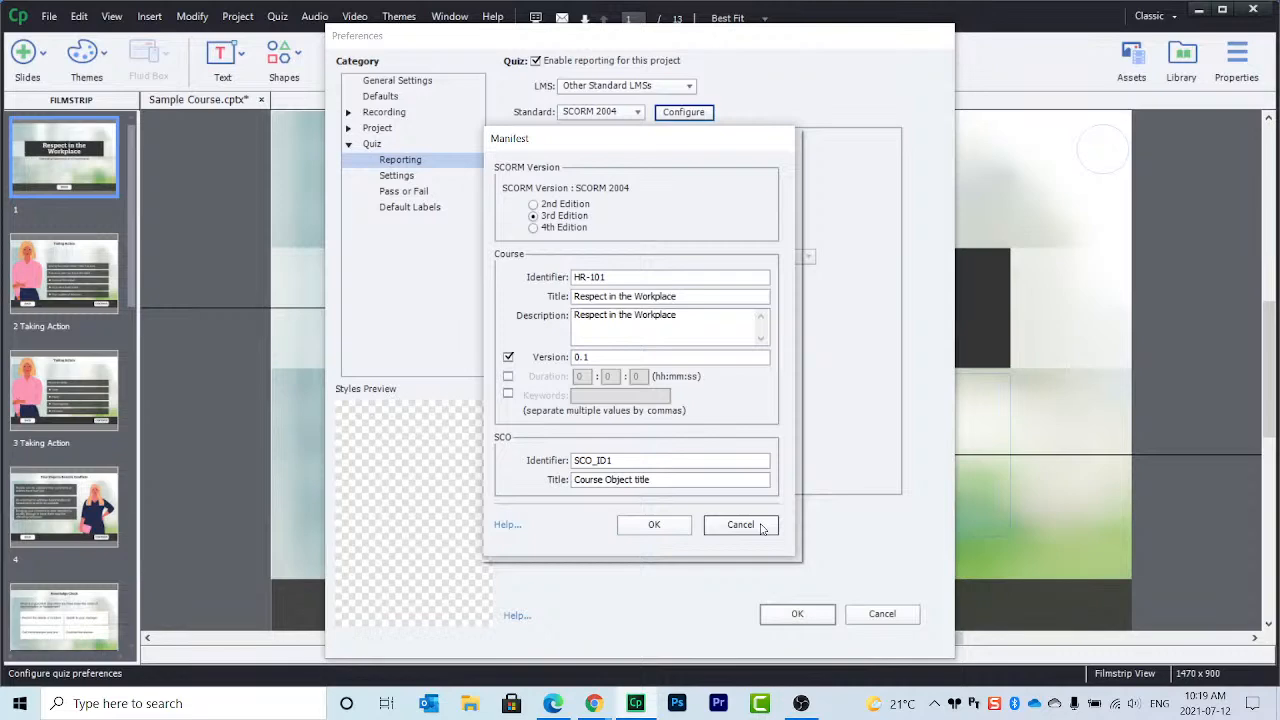
left_click(740, 525)
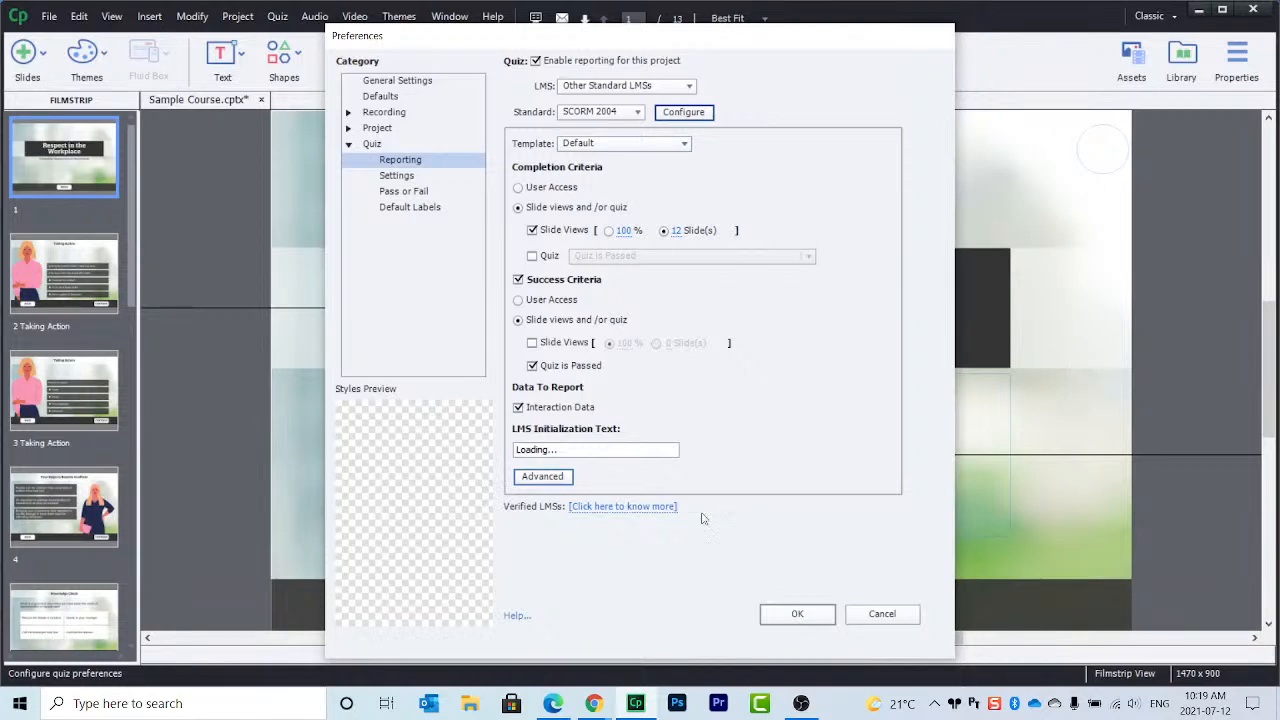
left_click(810, 617)
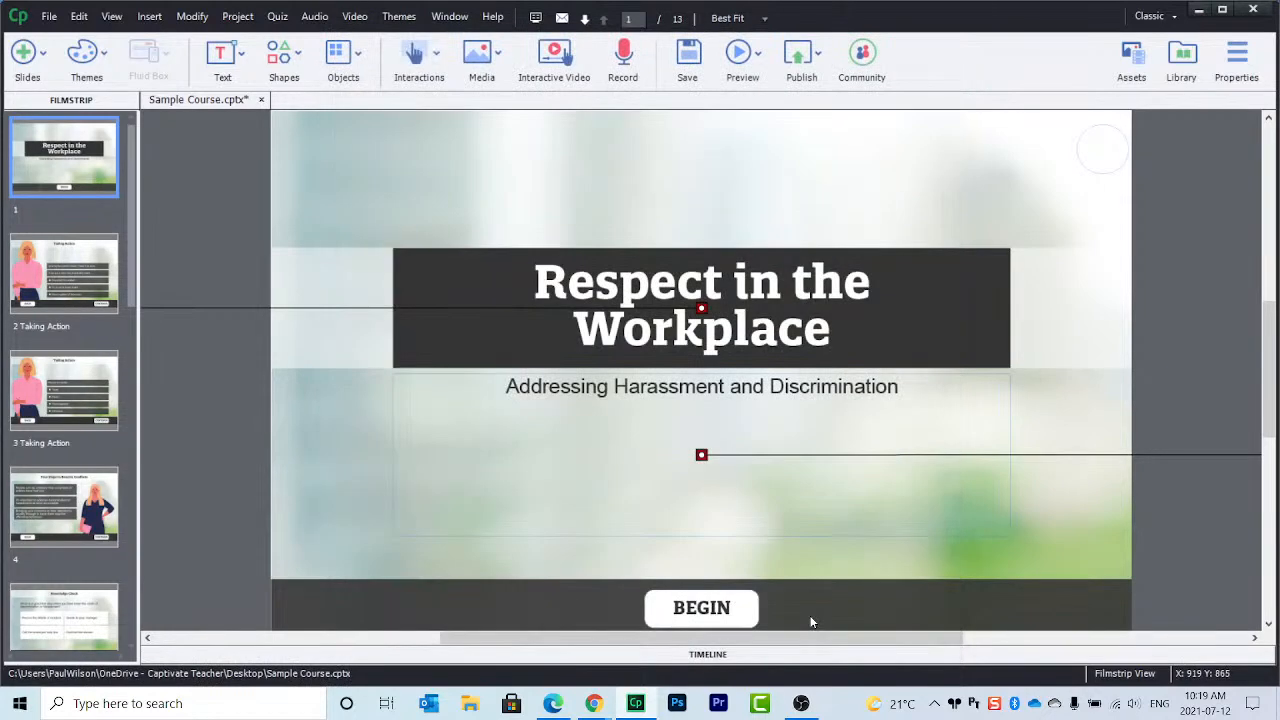
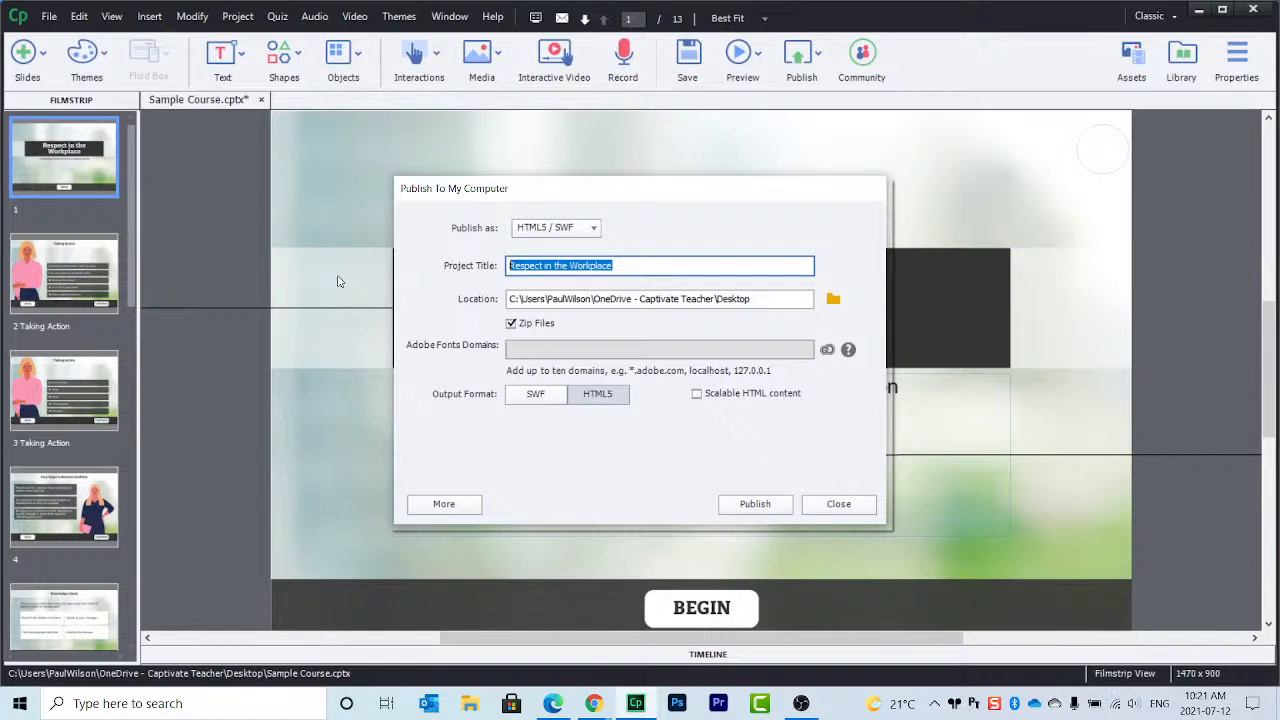
Step: Retitle the published project to respect_in_the_workplace_v01, with the underscore restored before v01
type("respect")
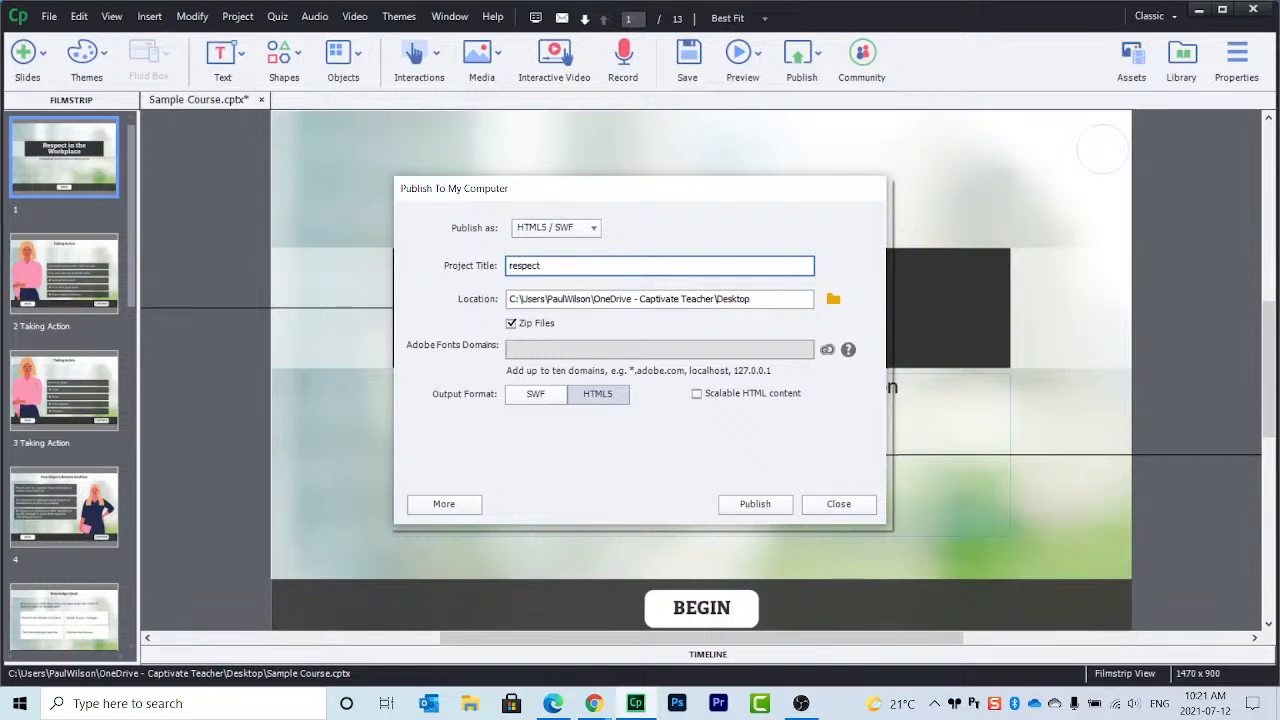
type("_in_the_workplace")
type("v01")
left_click(618, 265)
key("BackSpace")
type("_")
Step: Compare the SWF options, then keep HTML5 as the only output with Scalable HTML content enabled
left_click(536, 402)
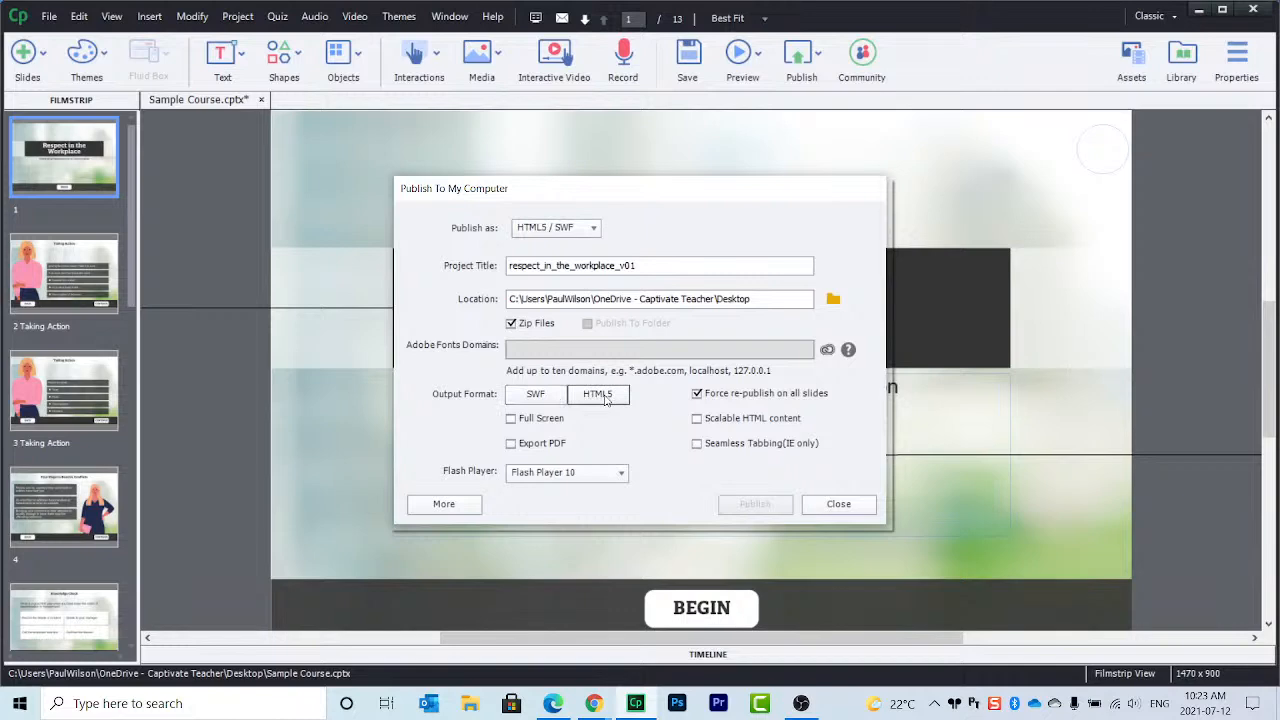
left_click(604, 400)
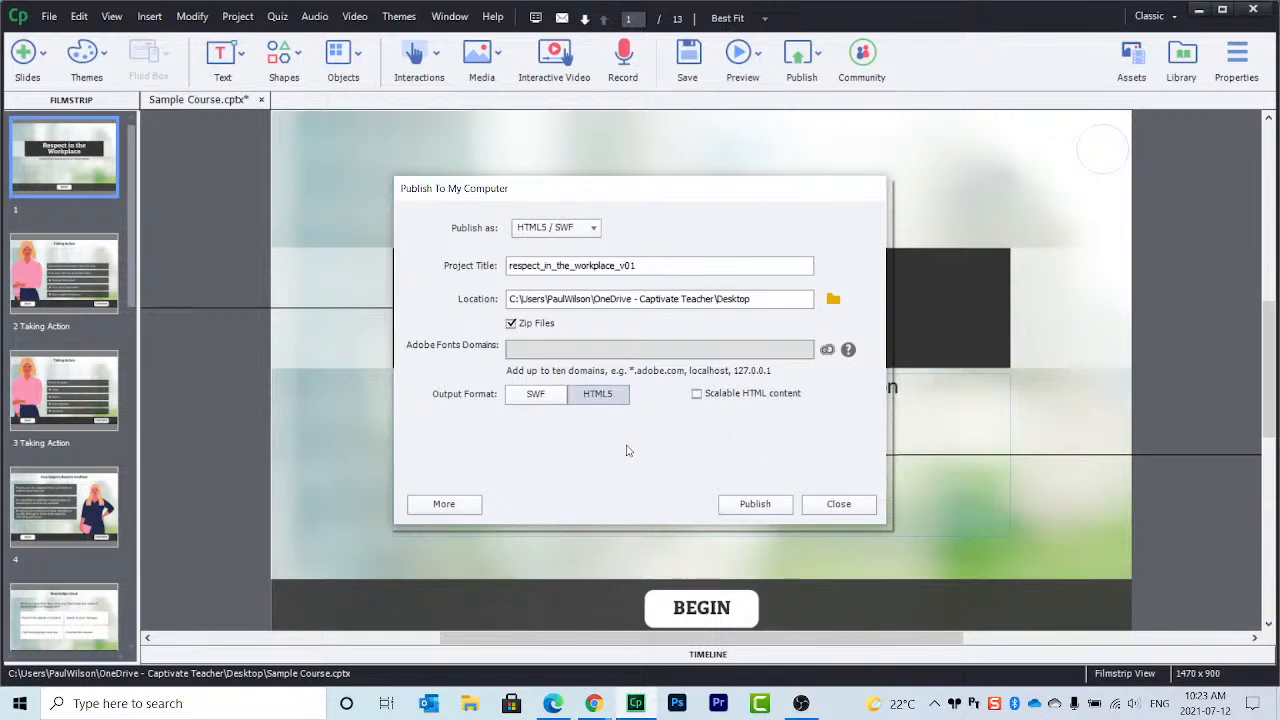
key("ctrl")
key("ctrl")
key("ctrl")
key("ctrl")
left_click(536, 394)
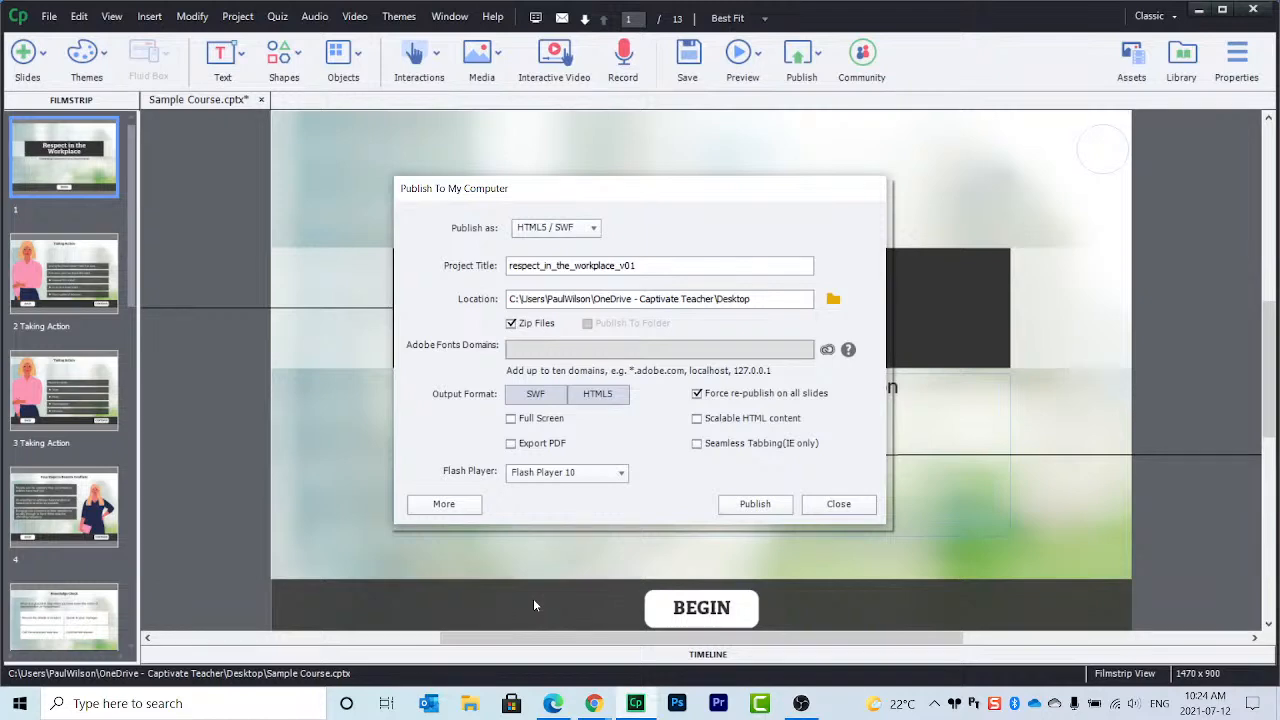
left_click(537, 400)
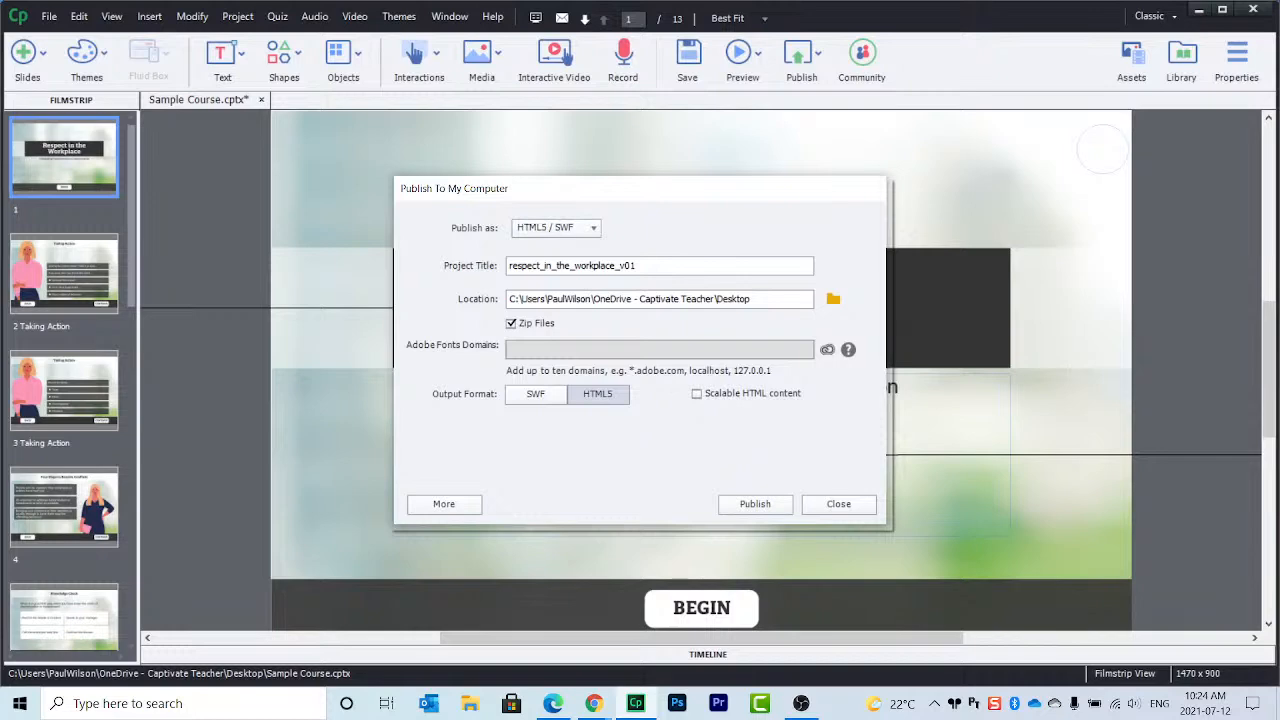
left_click(699, 394)
Step: Expand the full publish settings summary and open the Mobile Gestures settings in the Mobile Palette
left_click(444, 504)
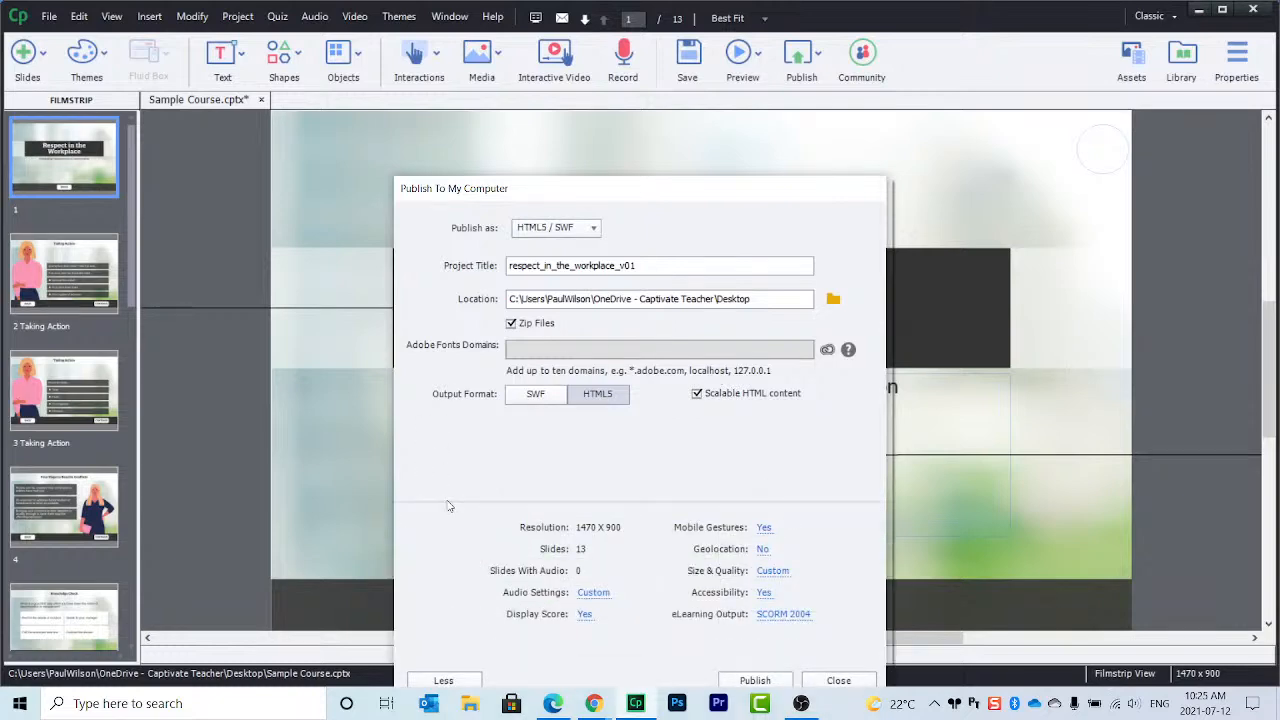
left_click_drag(569, 193, 571, 103)
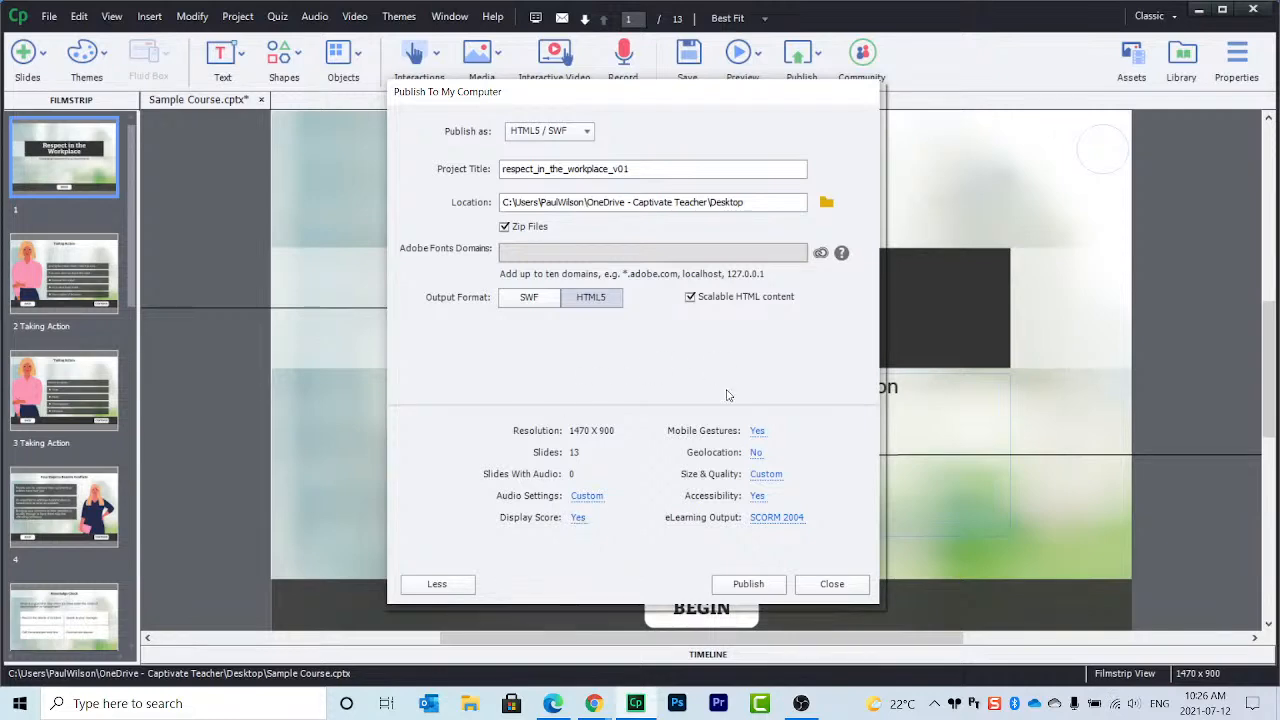
left_click(757, 431)
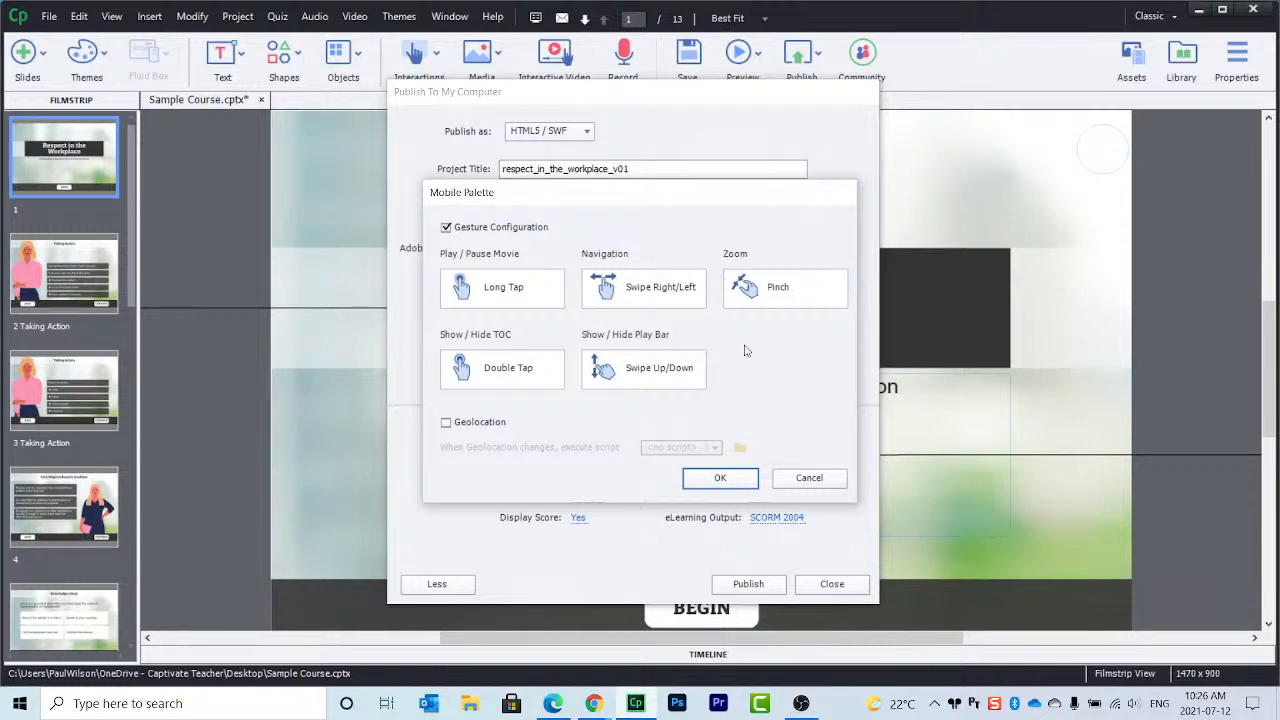
Step: Uncheck Gesture Configuration in the Mobile Palette so Mobile Gestures reads No
left_click(482, 229)
left_click(720, 477)
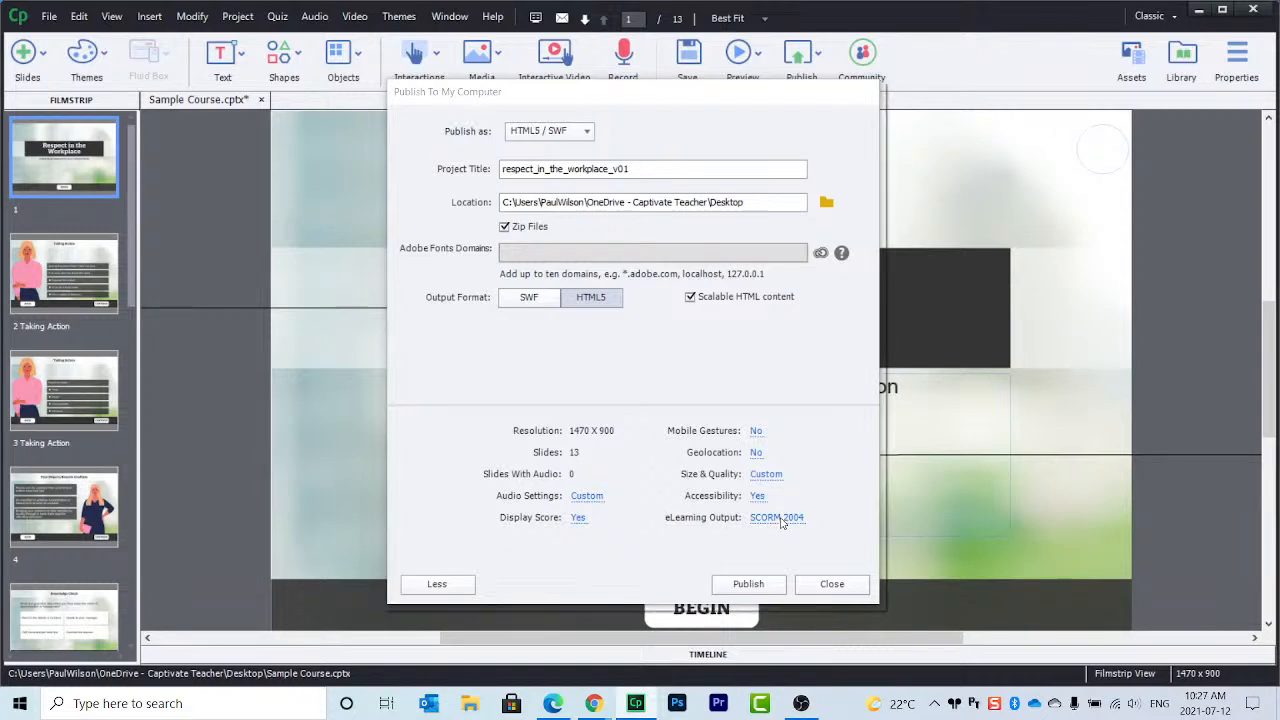
Step: Review the SCORM 2004 reporting preferences without changes, then publish the zipped HTML5 package
left_click(782, 520)
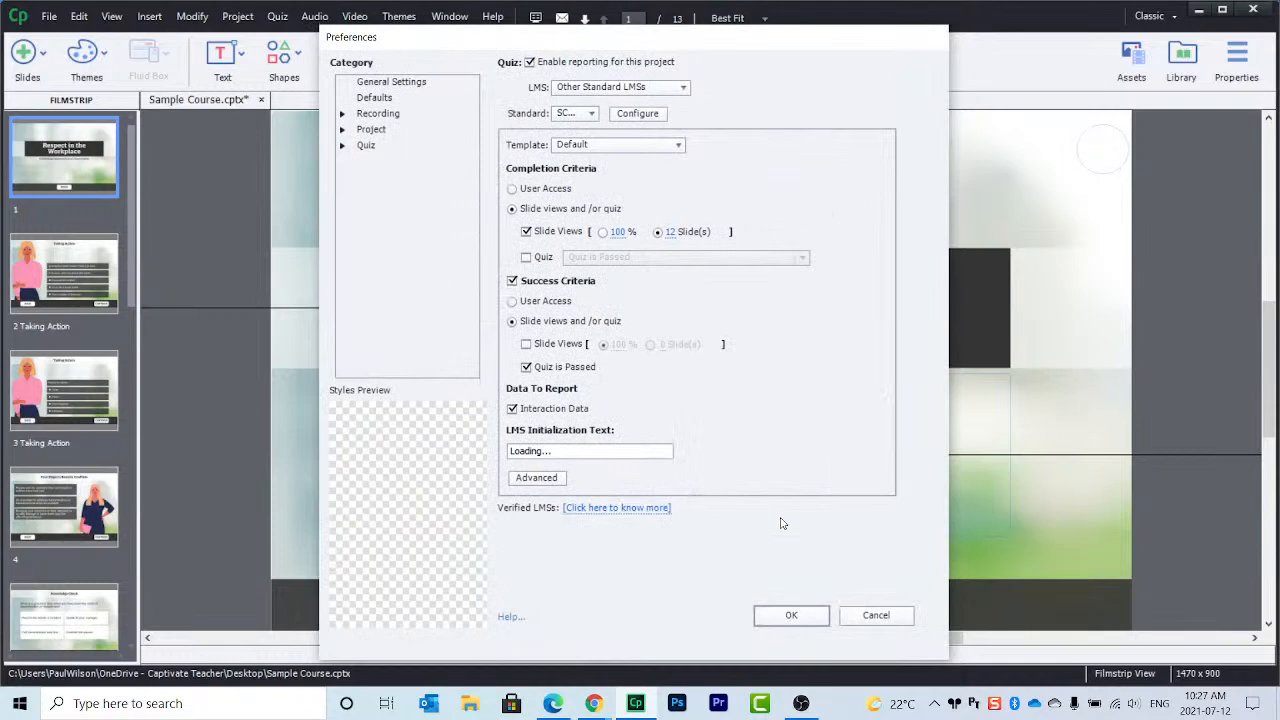
left_click(876, 616)
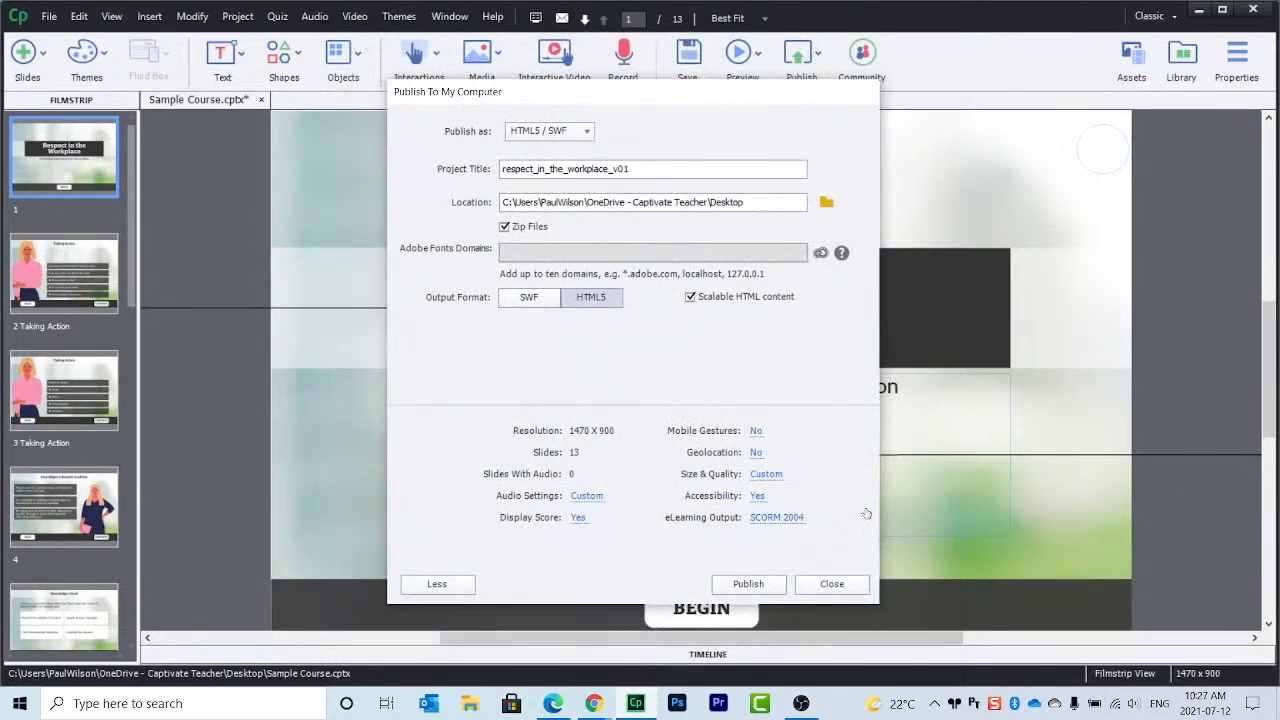
left_click(759, 587)
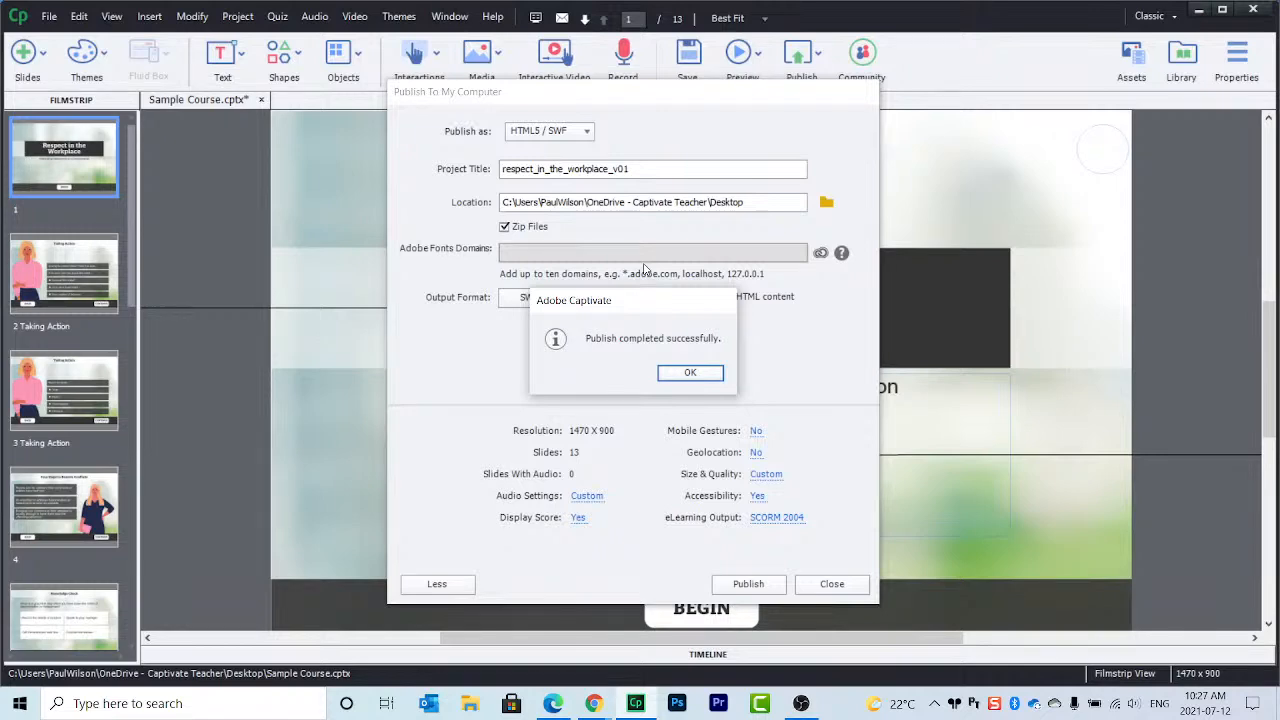
Step: Dismiss the 'Publish completed successfully' message
left_click(685, 372)
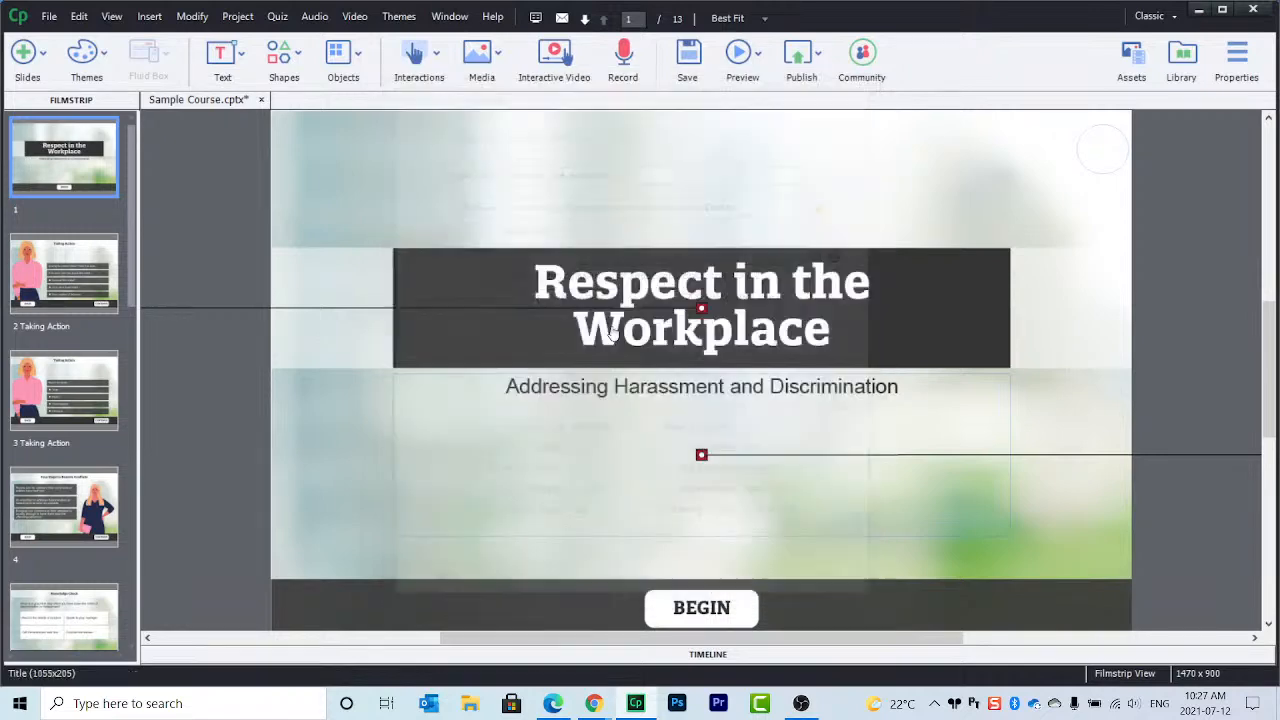
left_click(802, 60)
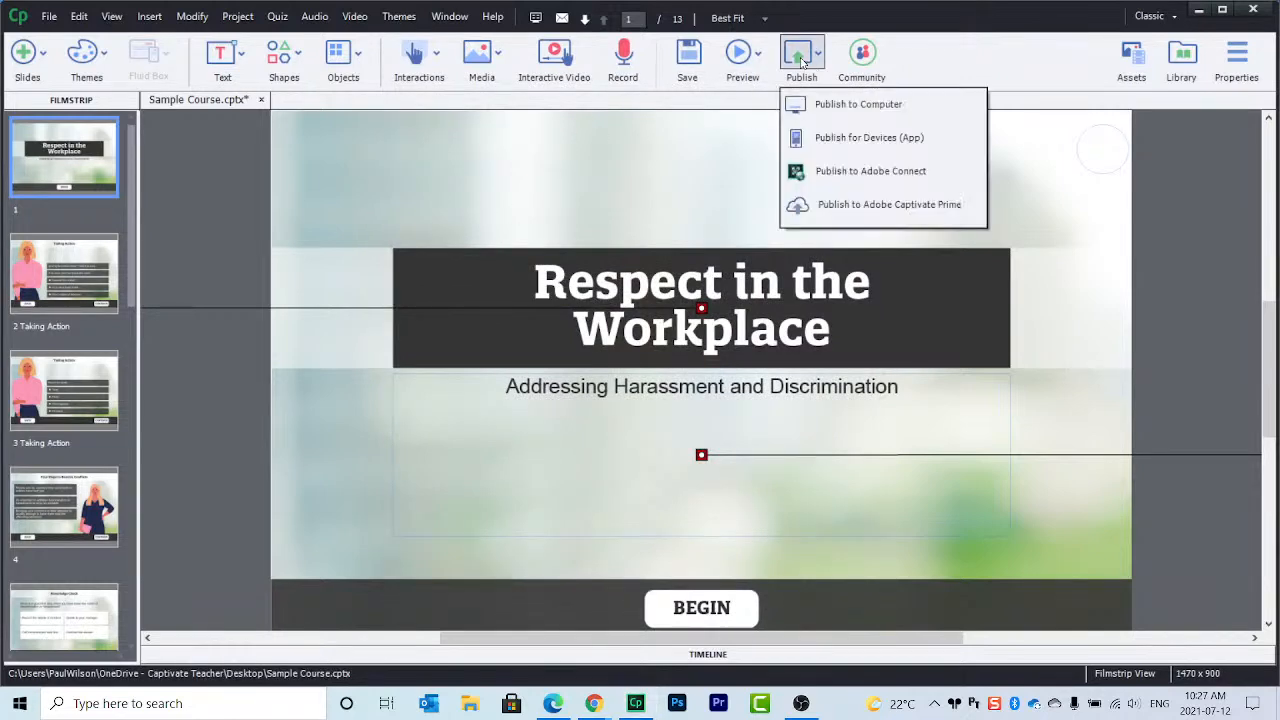
left_click(830, 104)
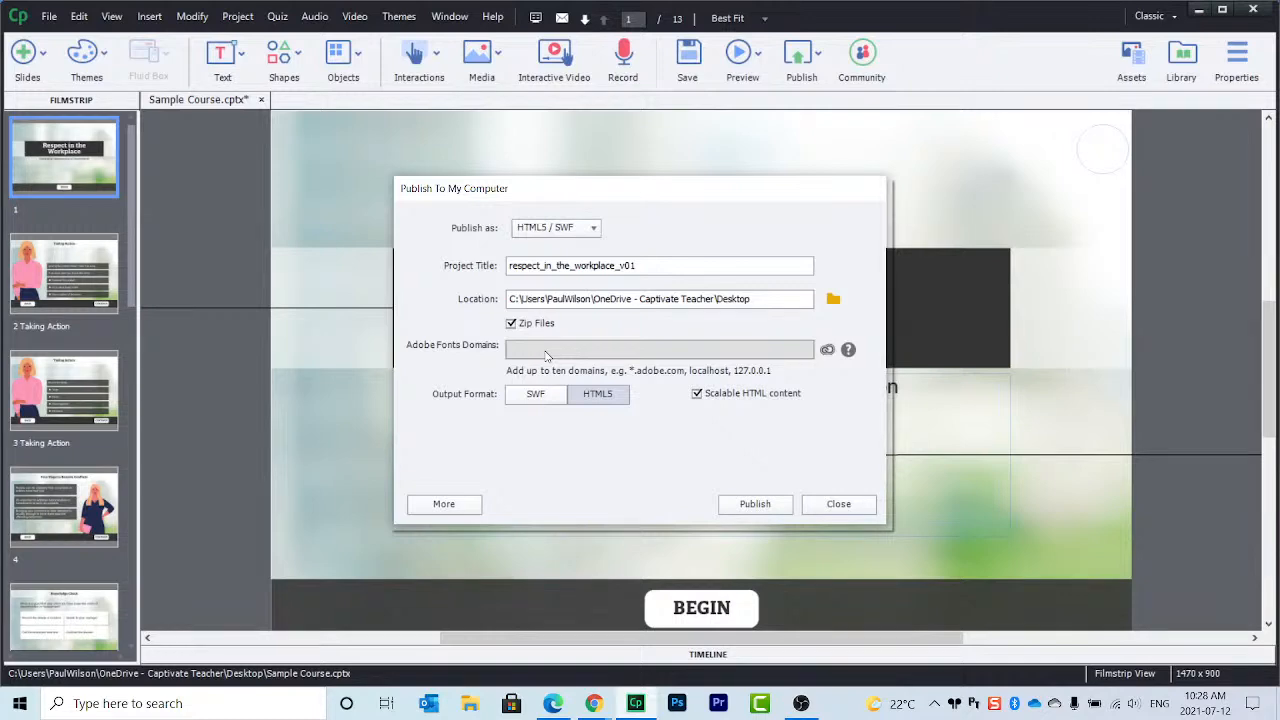
left_click(860, 510)
left_click(612, 291)
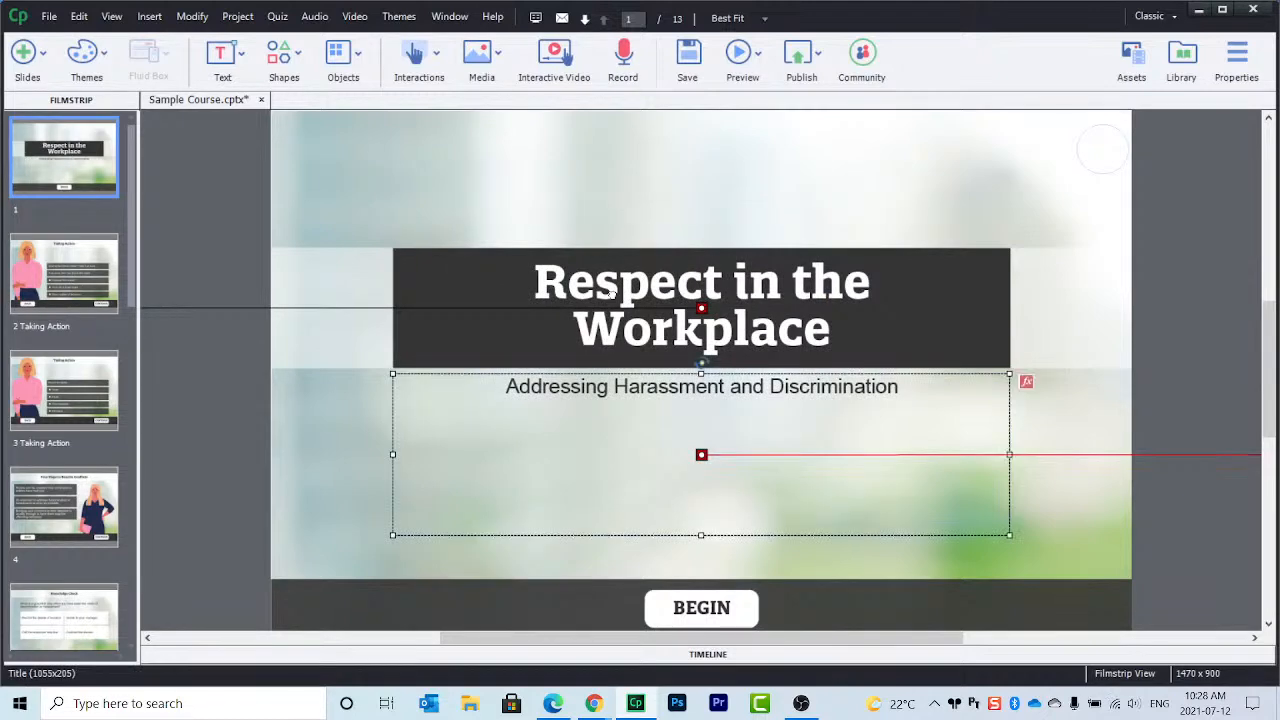
Step: Check the title box's properties and confirm its font is Quatro Slab, Bold, size 80
left_click(612, 291)
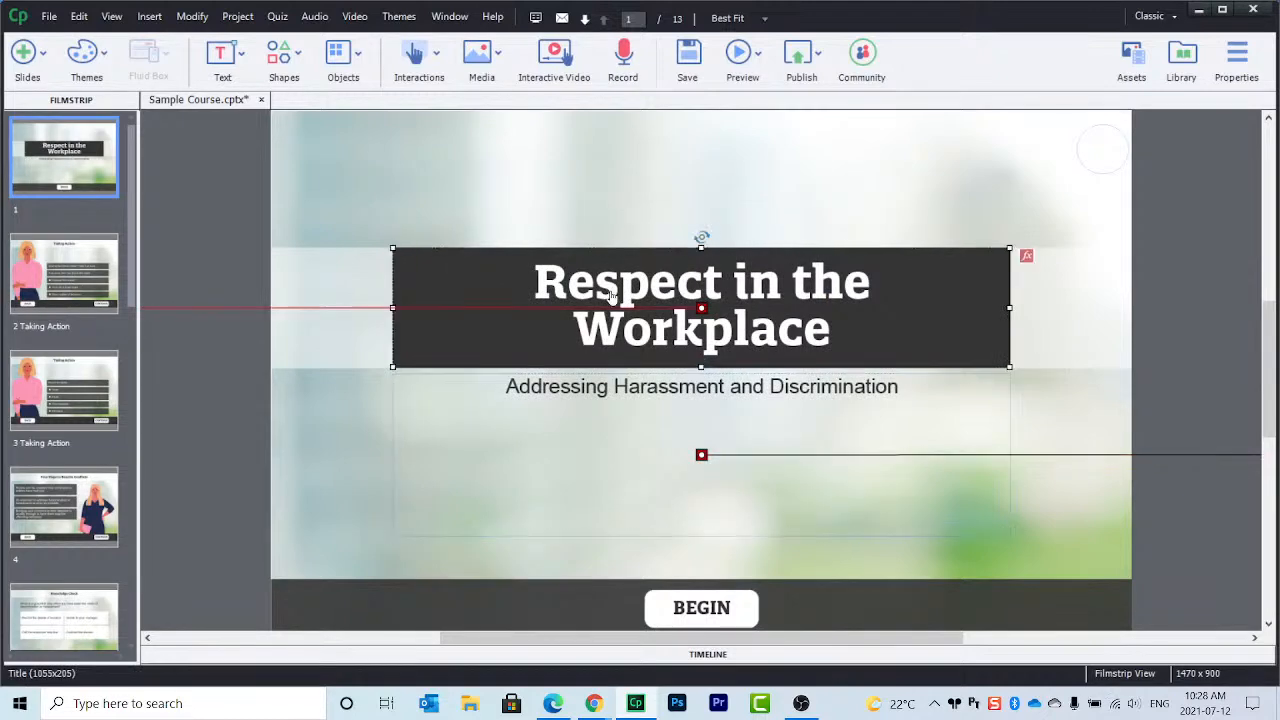
left_click(1243, 67)
scroll(1185, 410, "down", 5)
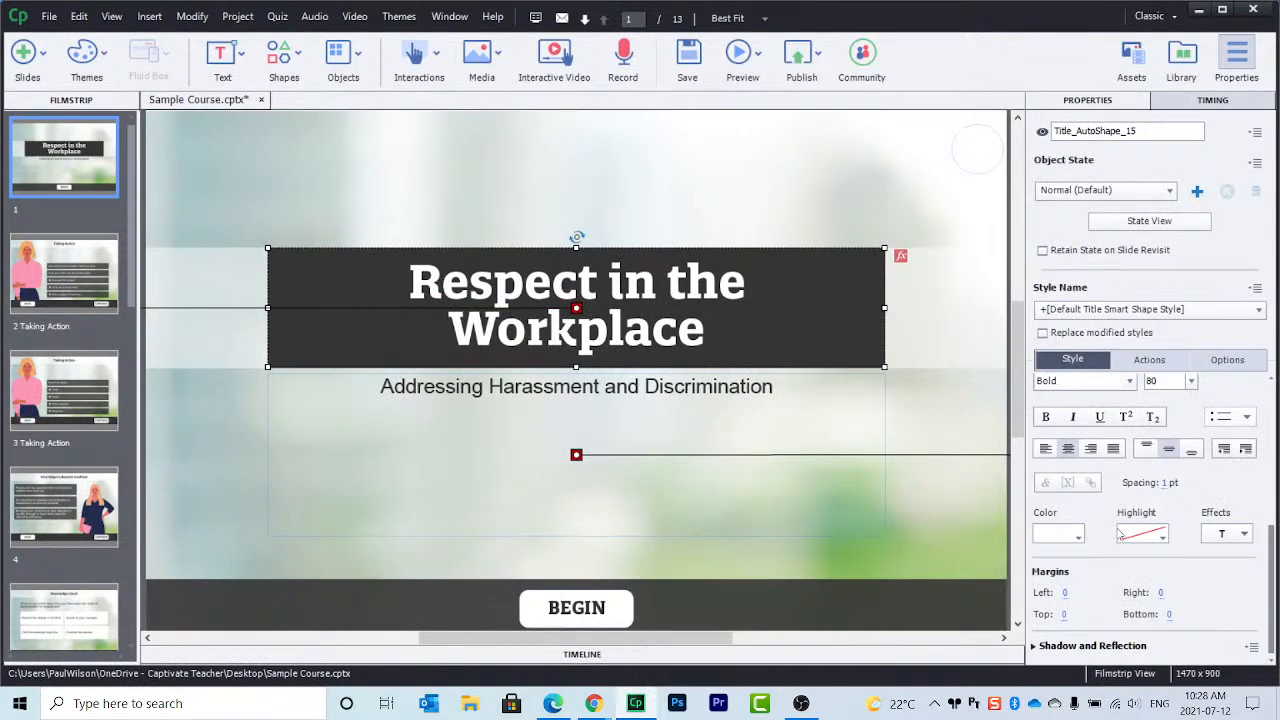
scroll(1090, 490, "up", 1)
left_click(1102, 408)
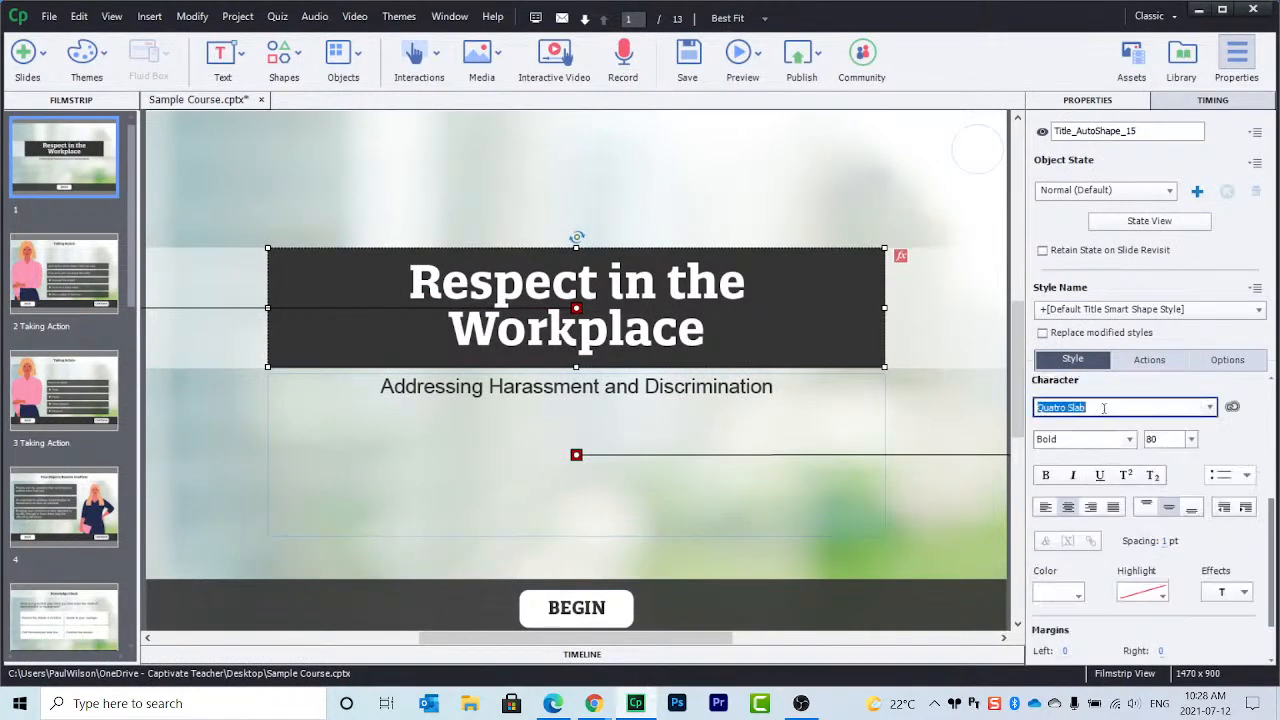
left_click(1211, 408)
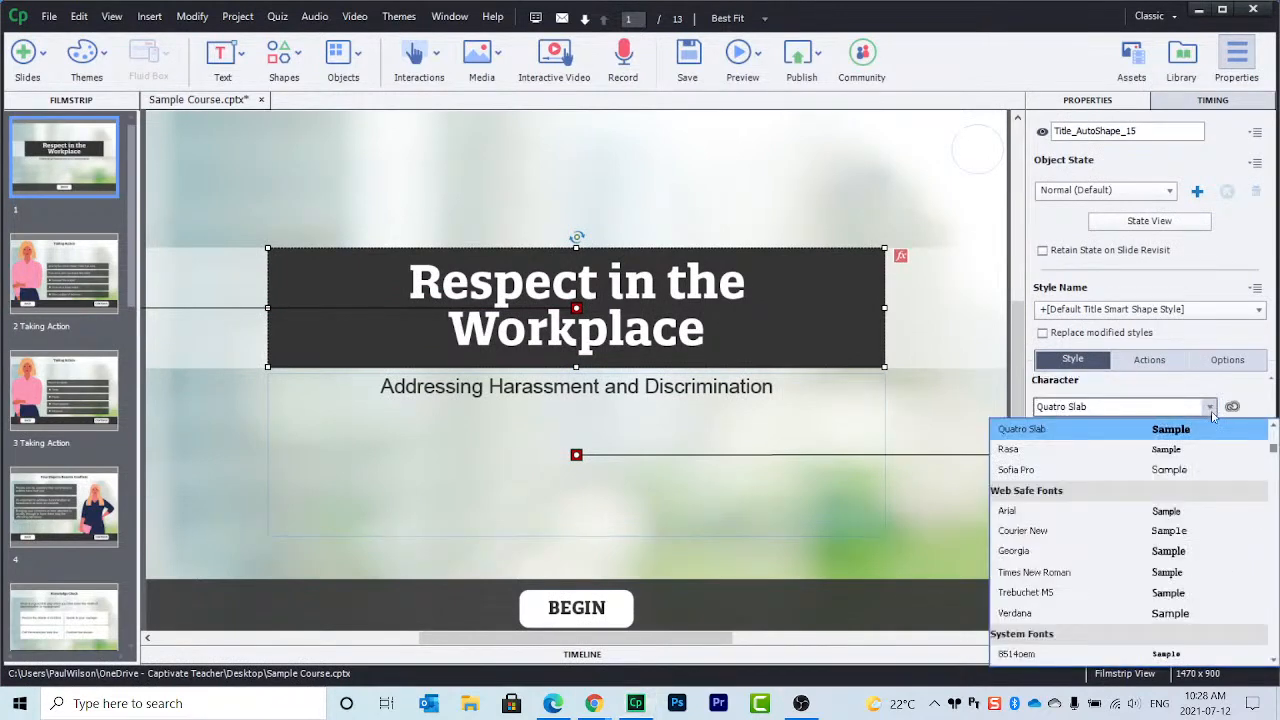
scroll(1274, 447, "up", 1)
scroll(1274, 447, "up", 3)
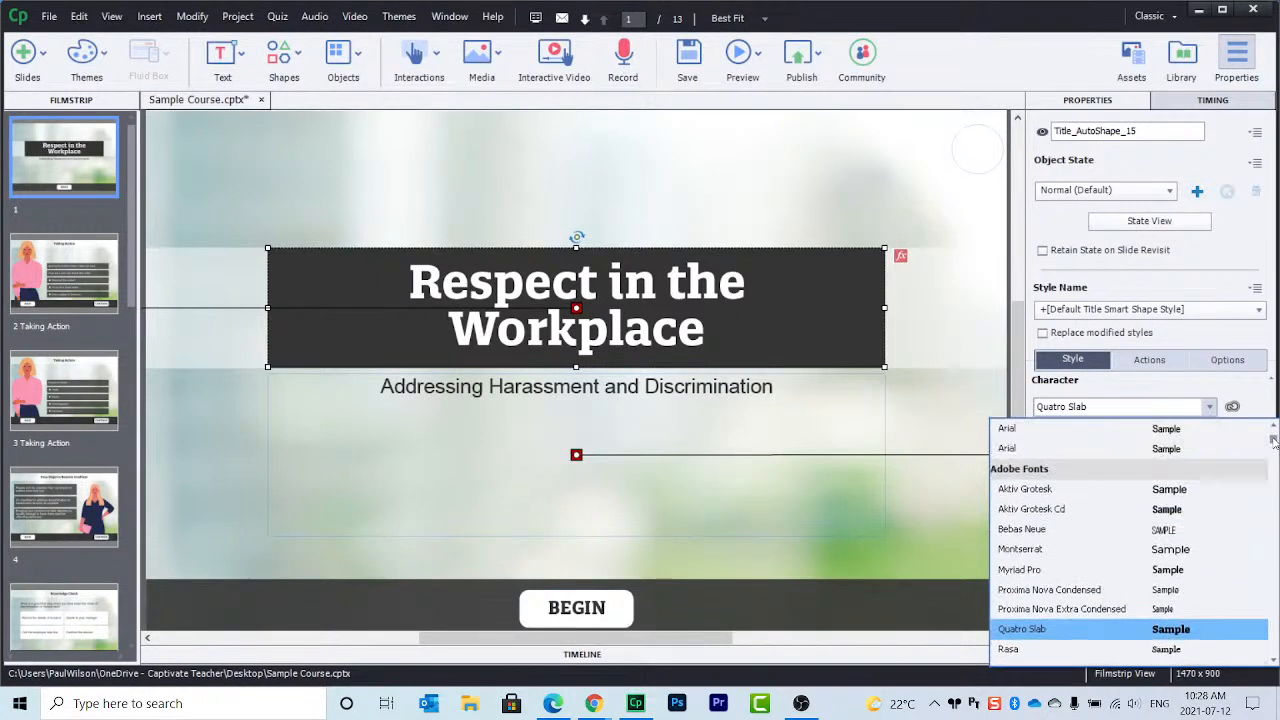
left_click(1228, 398)
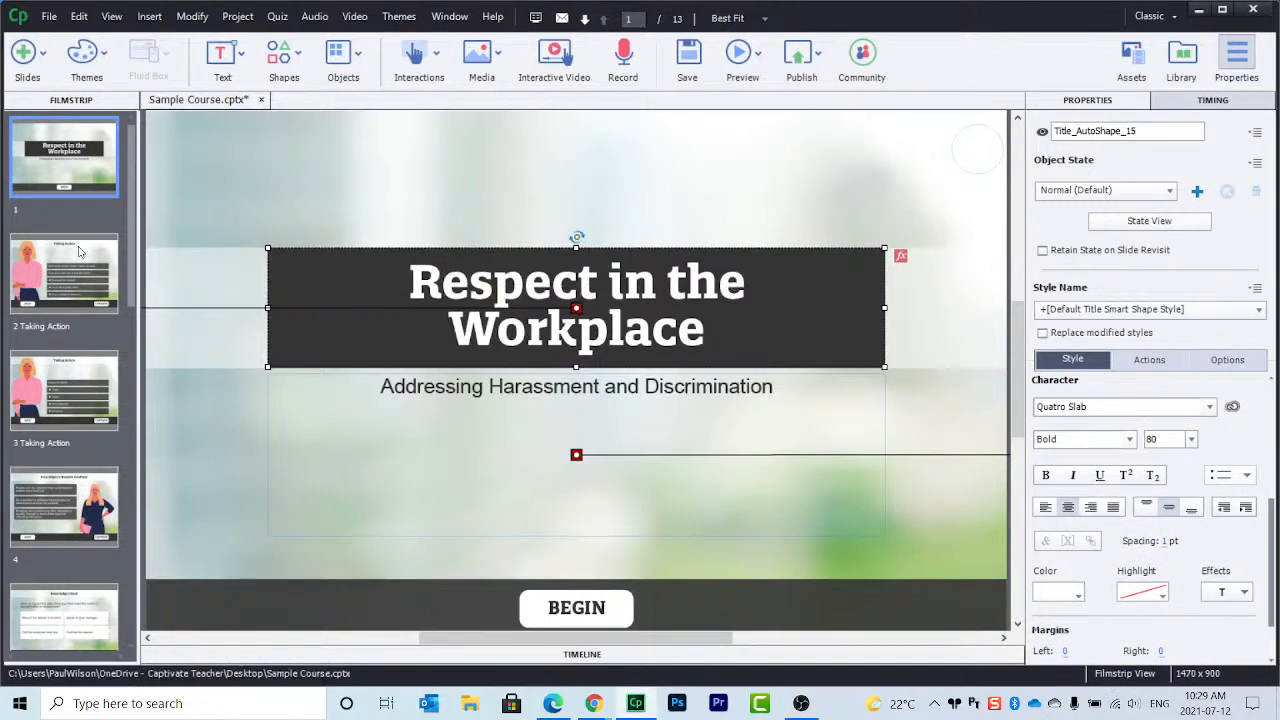
left_click_drag(132, 230, 137, 560)
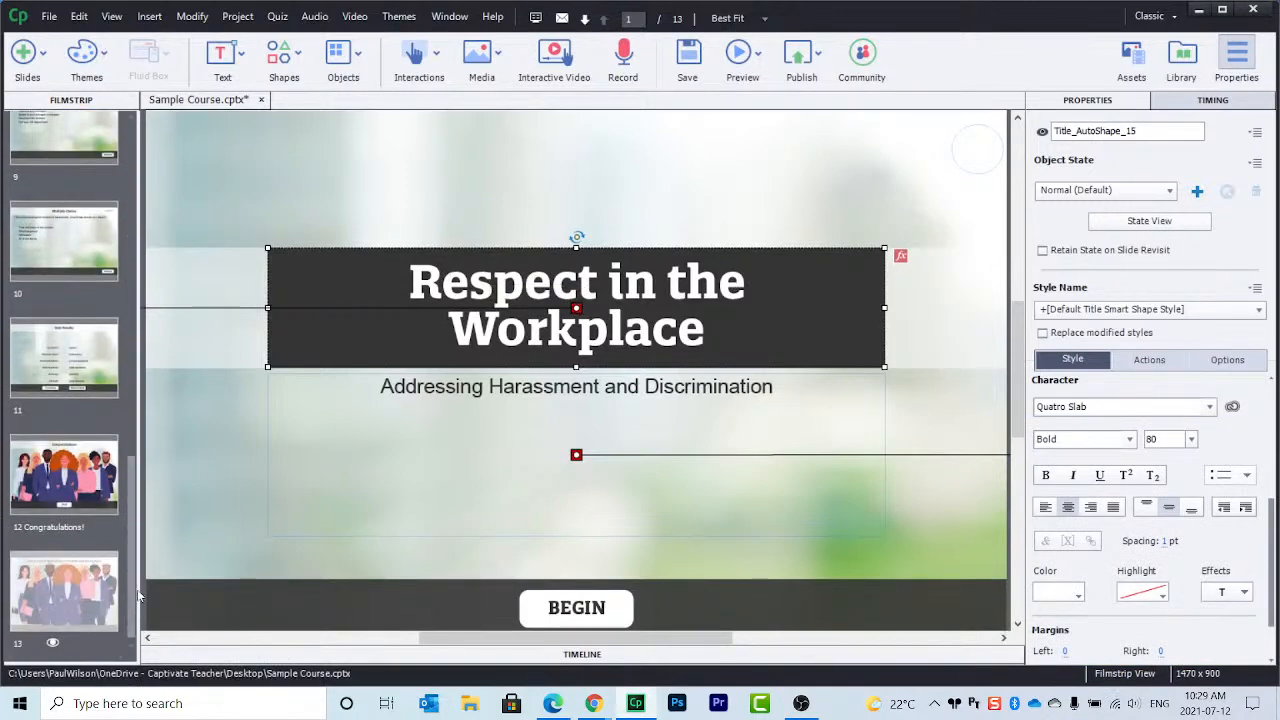
Step: Inspect the score fields on Quiz Results slide 11, then close Captivate and save the project
left_click(94, 366)
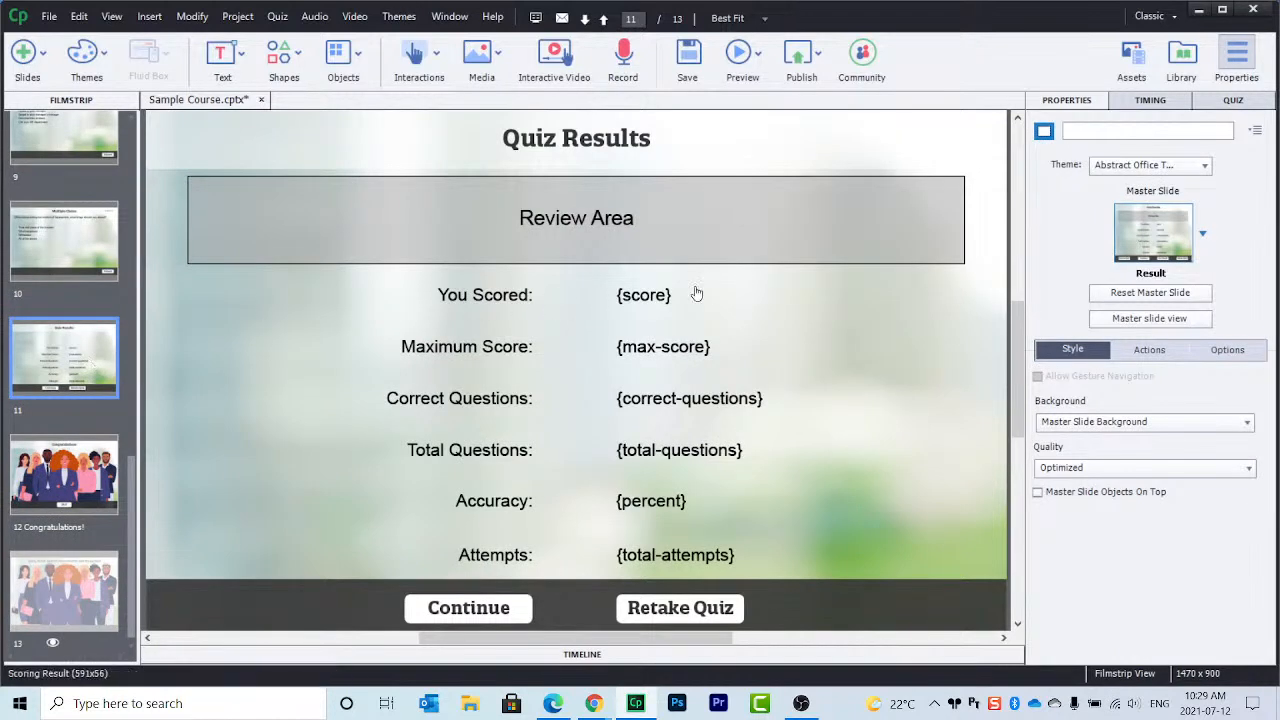
left_click(655, 295)
left_click(685, 346)
left_click(693, 402)
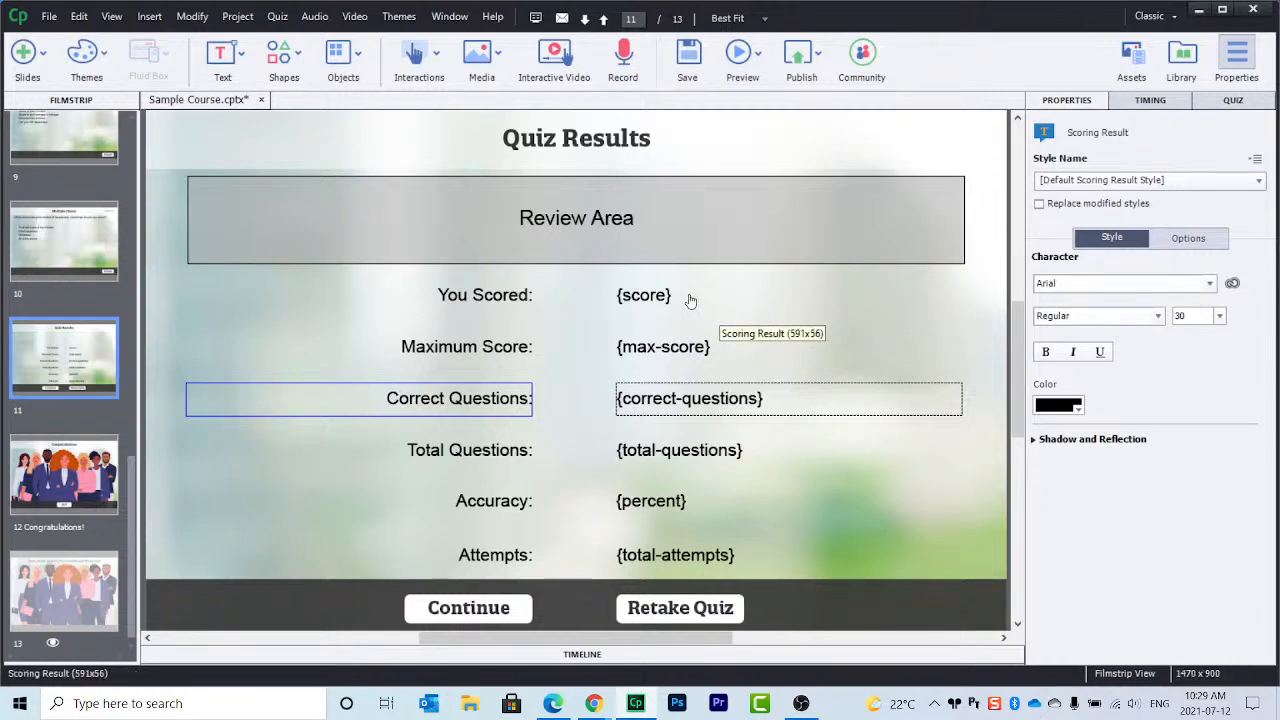
left_click(1254, 10)
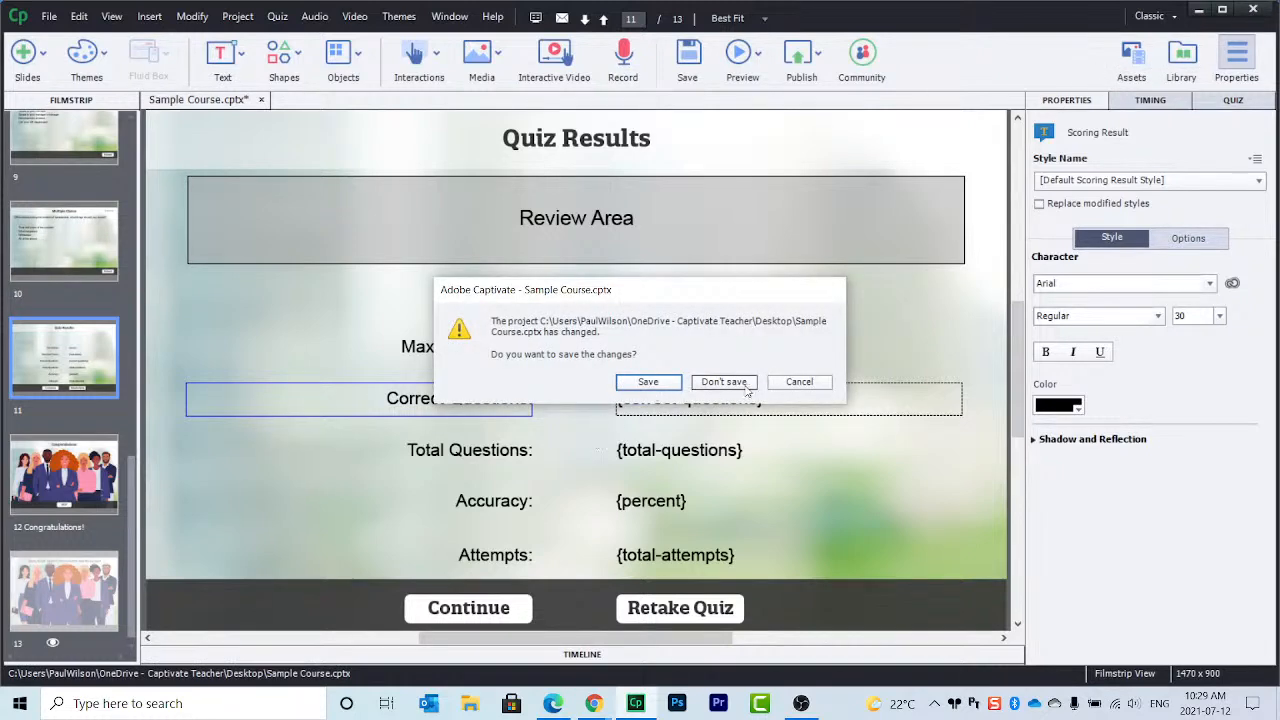
left_click(656, 384)
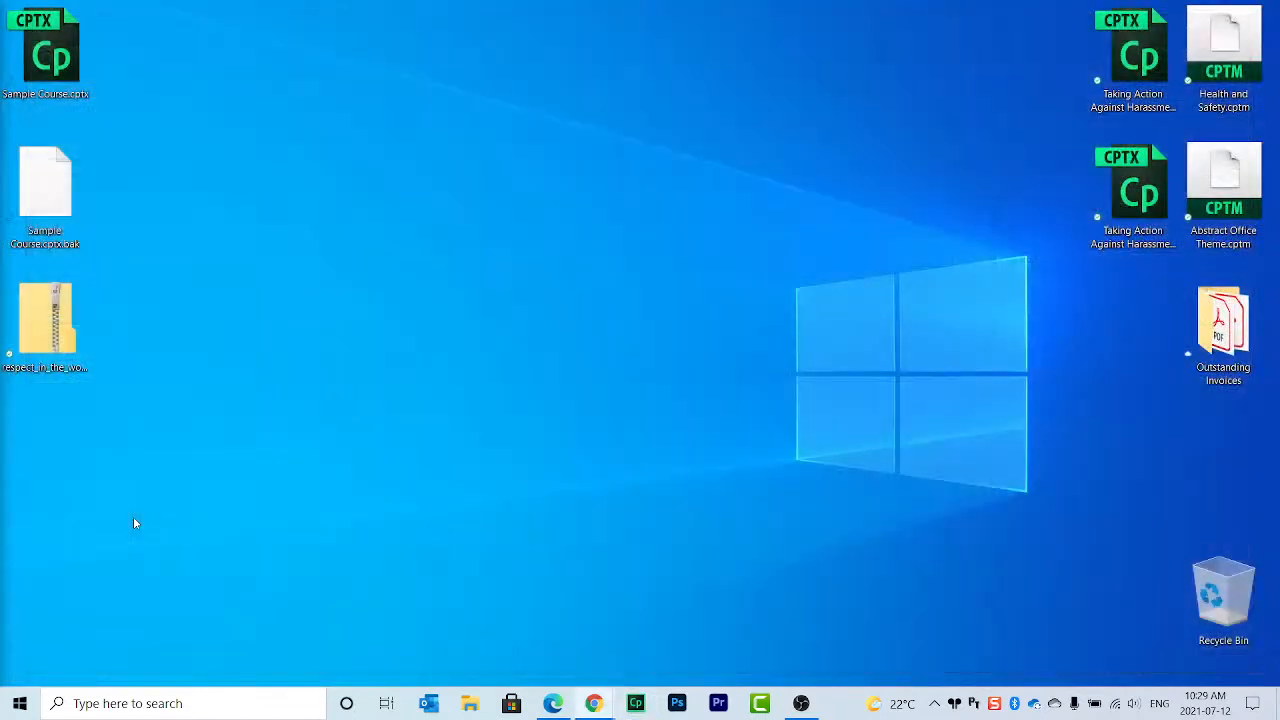
Step: Move Sample Course.cptx.bak to the Recycle Bin and bring up Review My eLearning in Edge
left_click(53, 325)
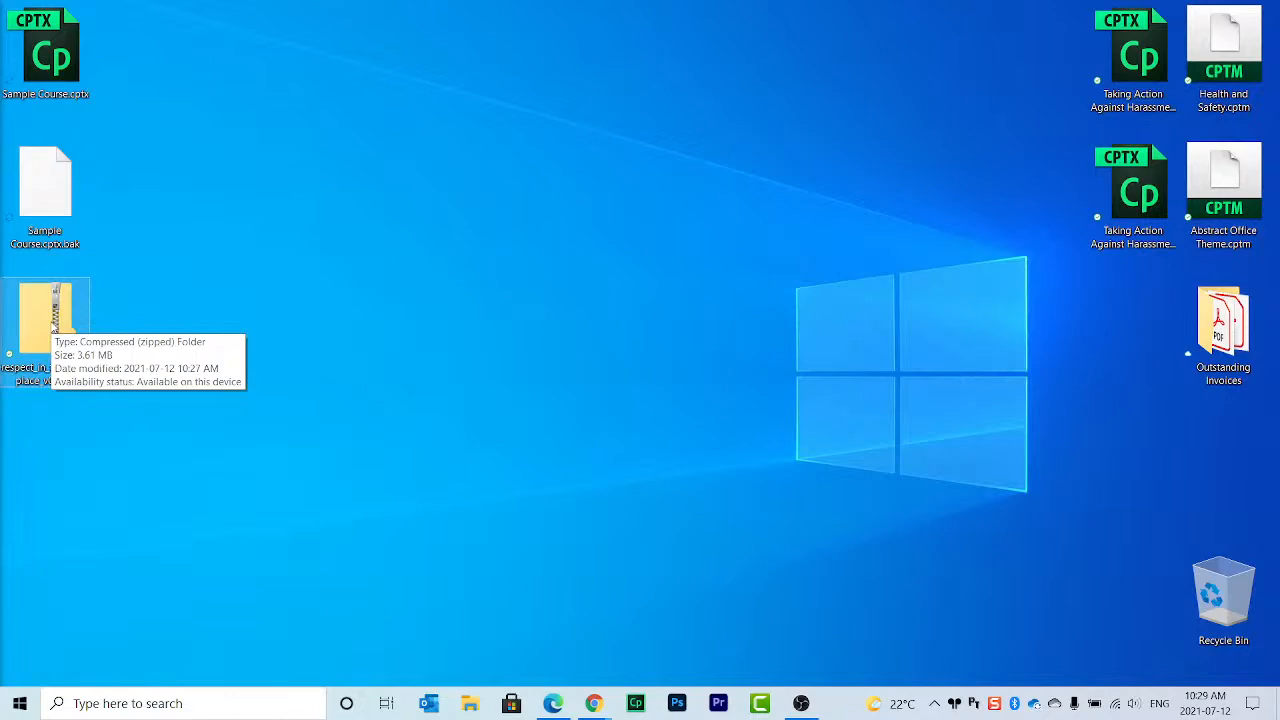
left_click(53, 325)
key("ctrl")
key("ctrl")
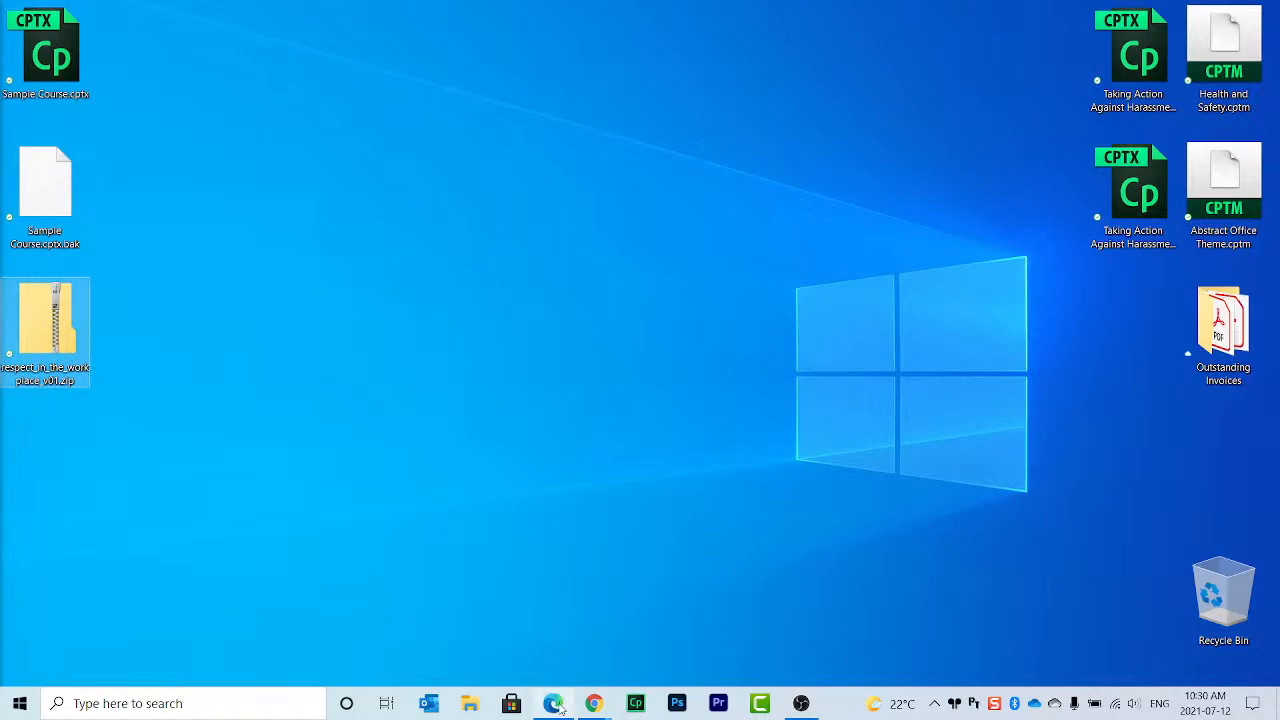
mouse_move(560, 706)
left_click(530, 620)
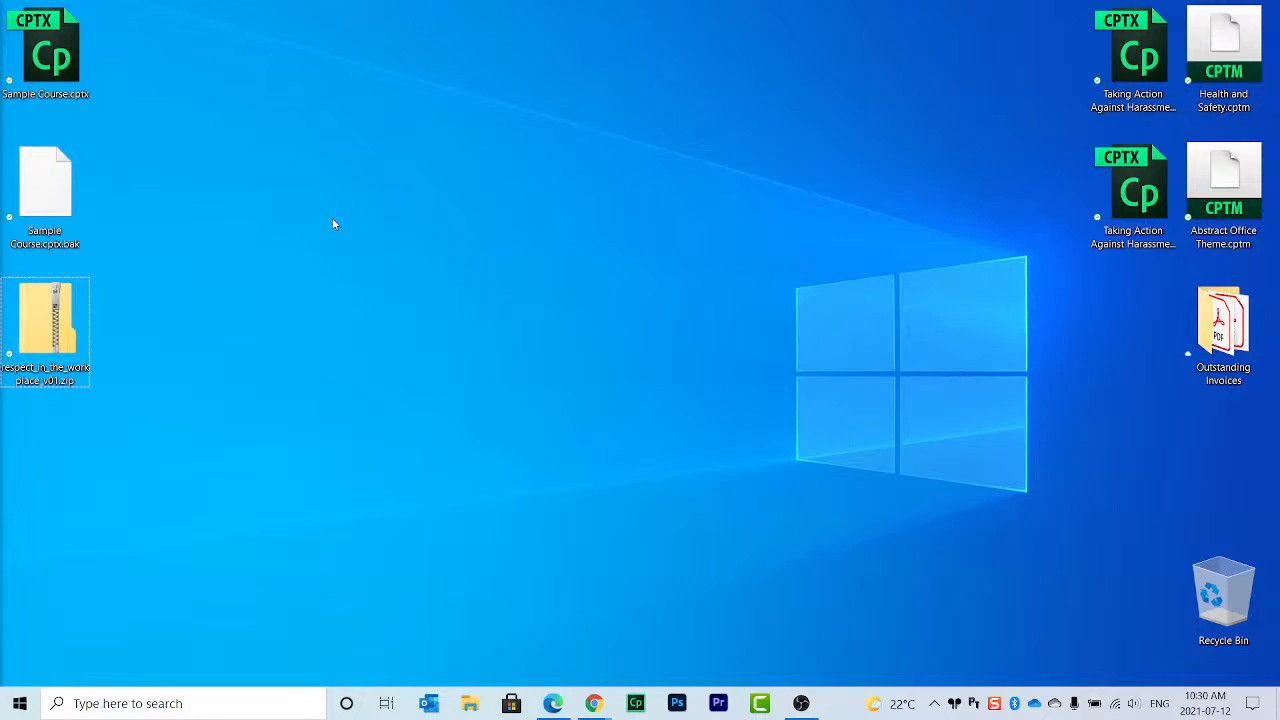
left_click_drag(56, 190, 1222, 562)
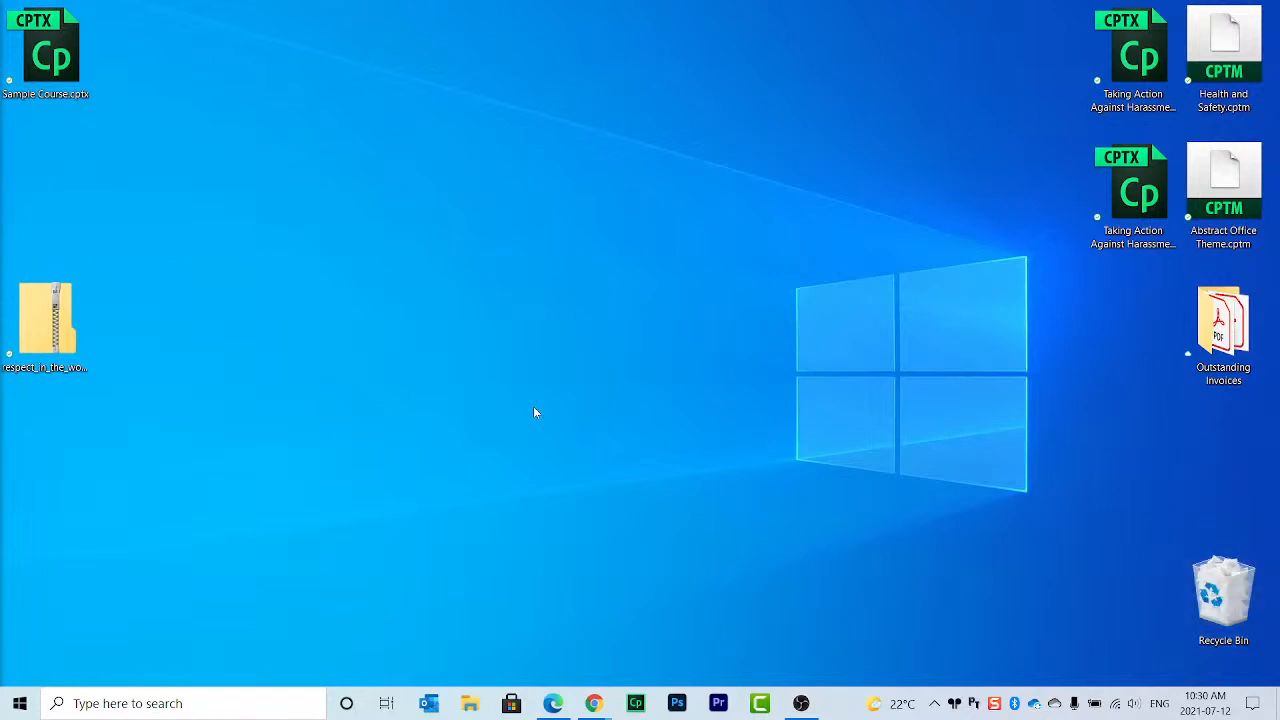
left_click(555, 705)
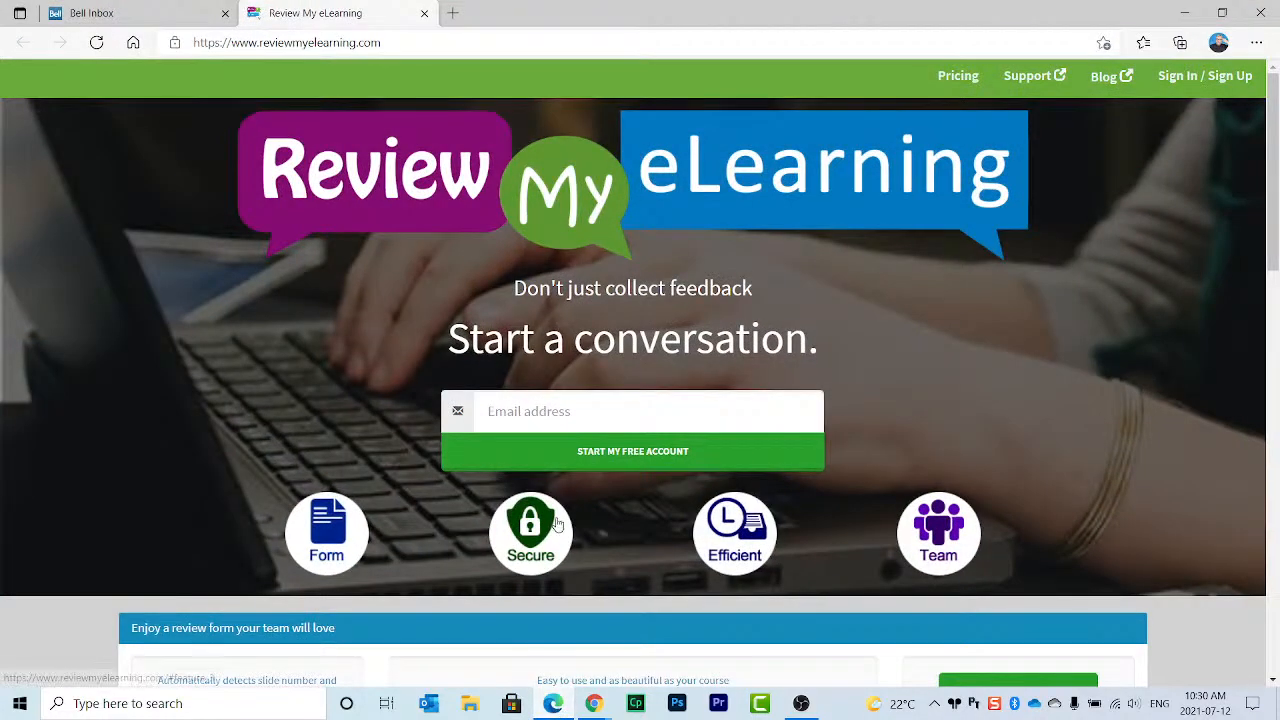
Step: Restore and resize the Edge window over the desktop, then go to the Review My eLearning sign-in page
left_click_drag(612, 8, 657, 27)
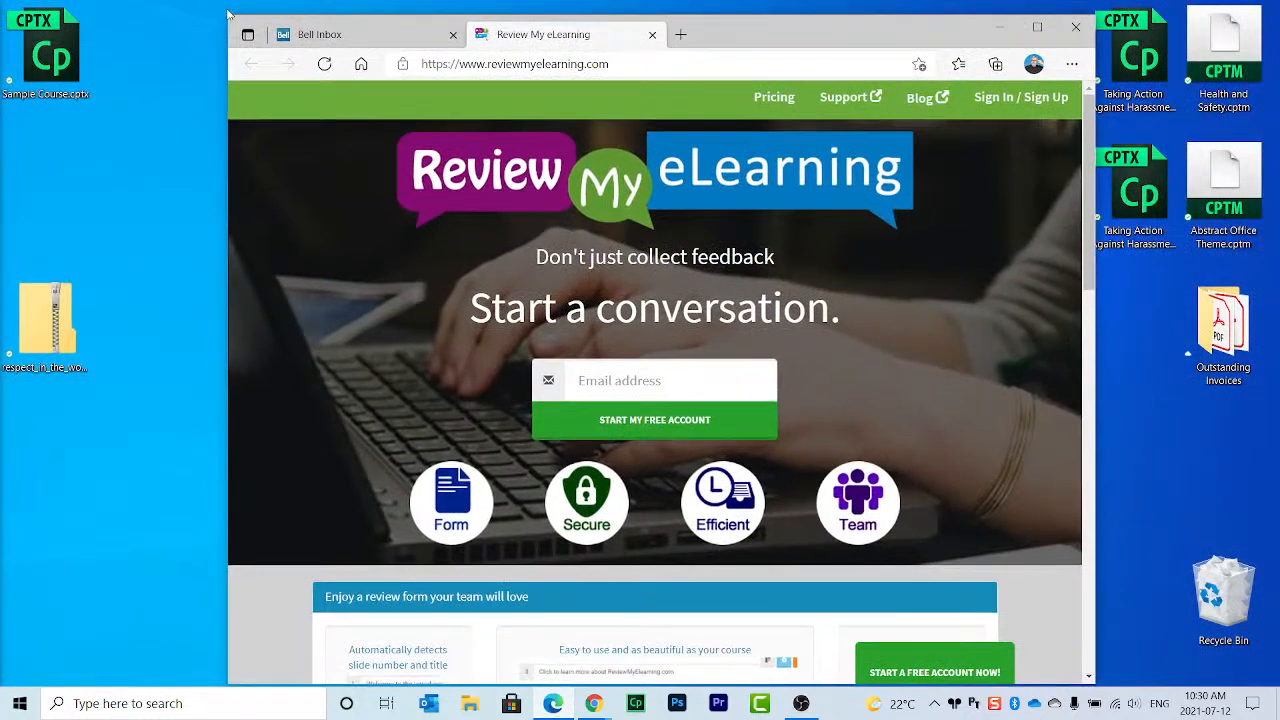
left_click_drag(227, 15, 218, 103)
left_click_drag(788, 120, 964, 27)
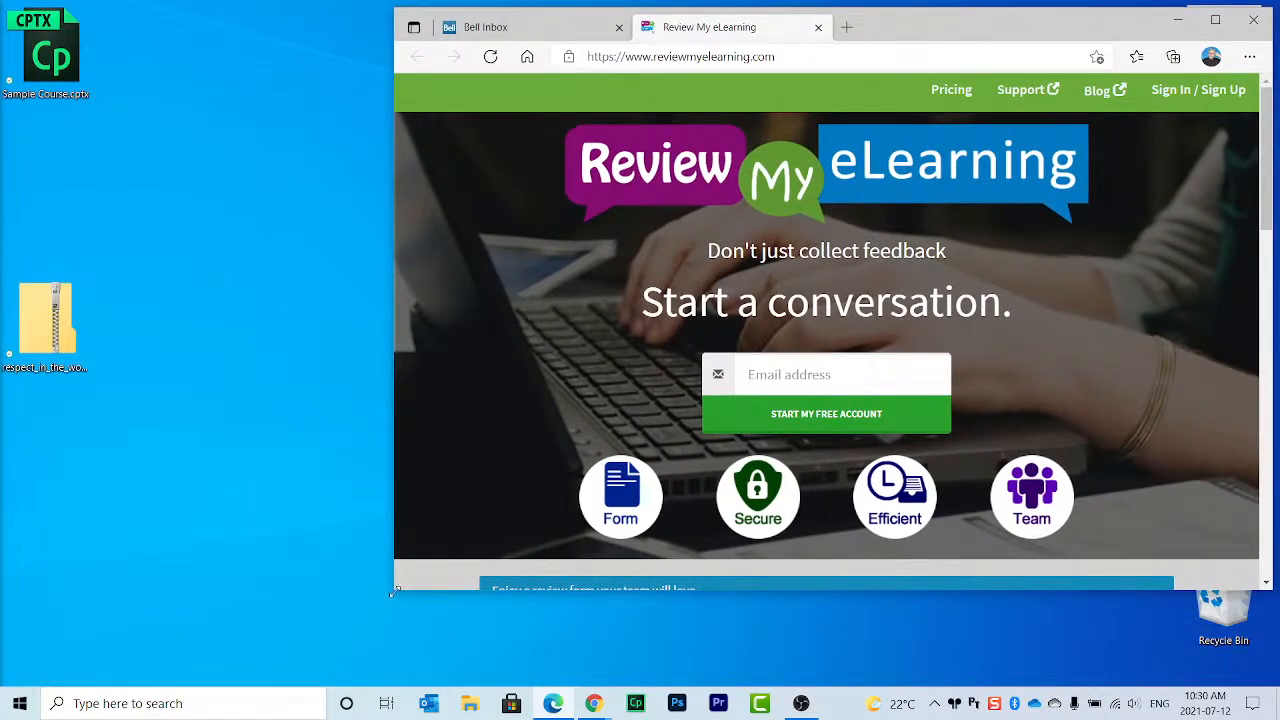
left_click_drag(393, 594, 142, 658)
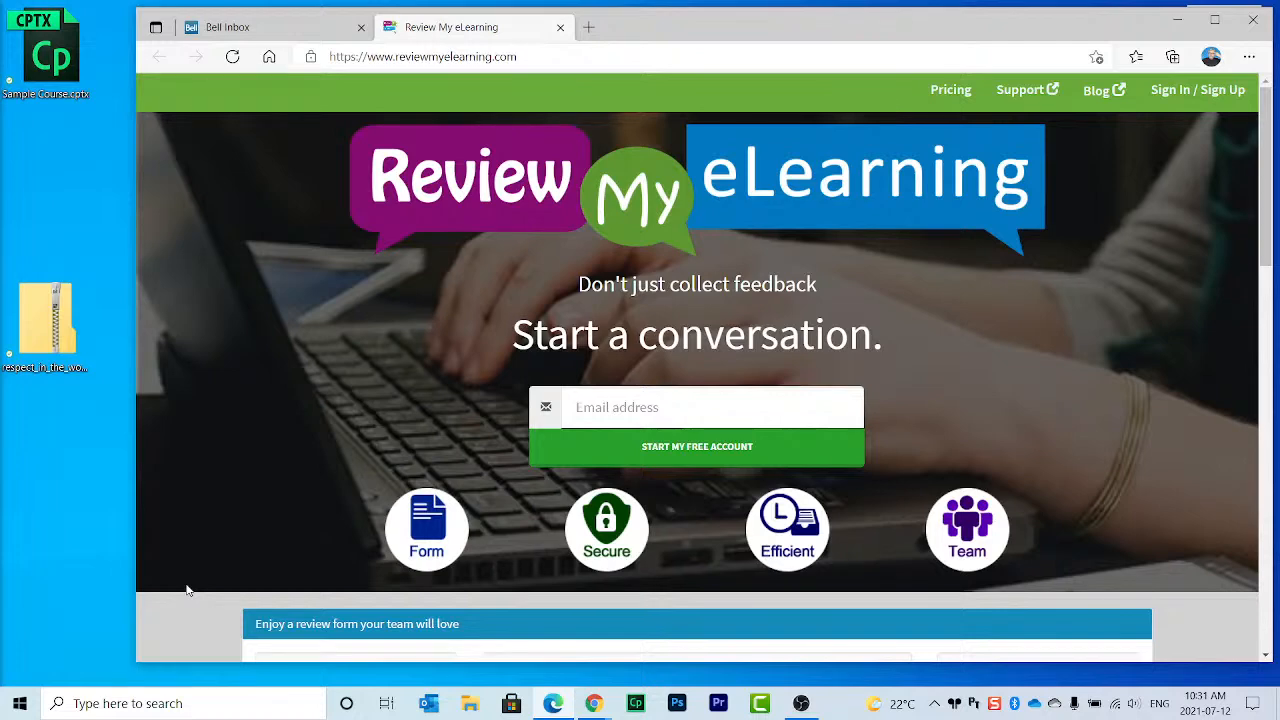
left_click(1168, 92)
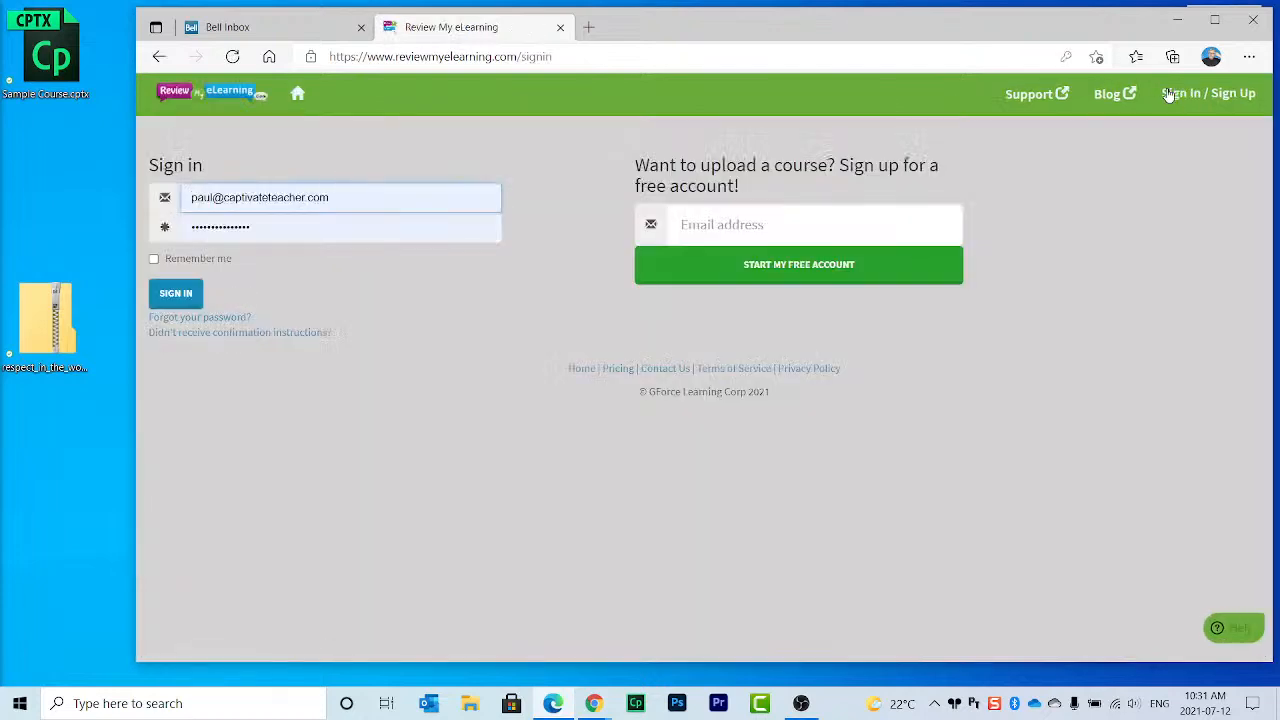
Step: Clear the autofilled e-mail and password from the sign-in fields
left_click(359, 197)
left_click_drag(359, 197, 148, 206)
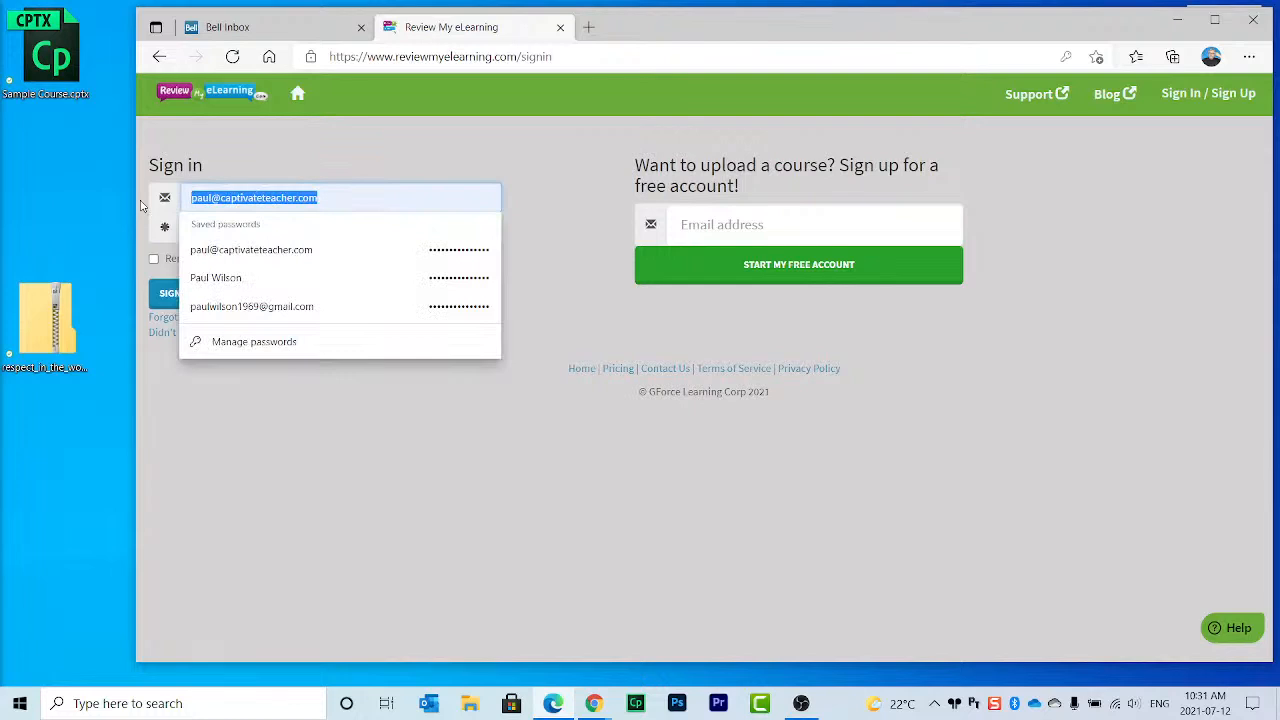
key("BackSpace")
key("Caps_Lock")
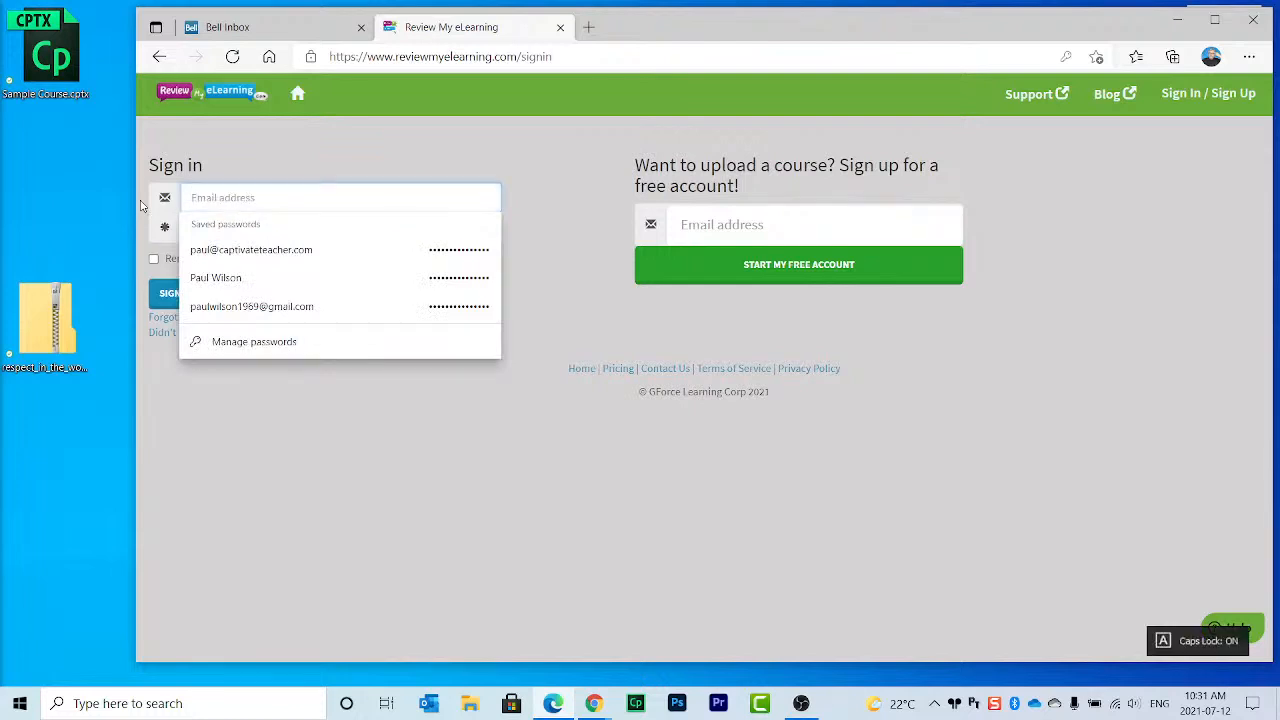
left_click(273, 151)
left_click(253, 226)
left_click_drag(253, 226, 165, 231)
key("BackSpace")
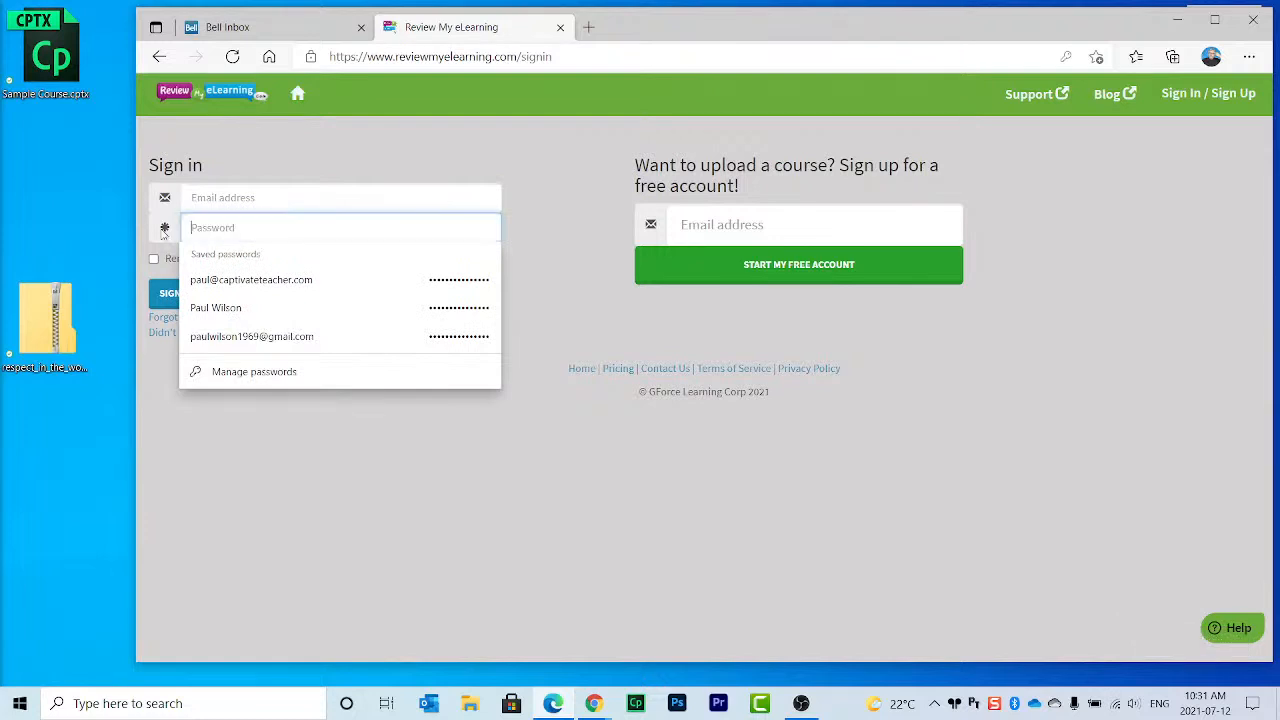
left_click(533, 233)
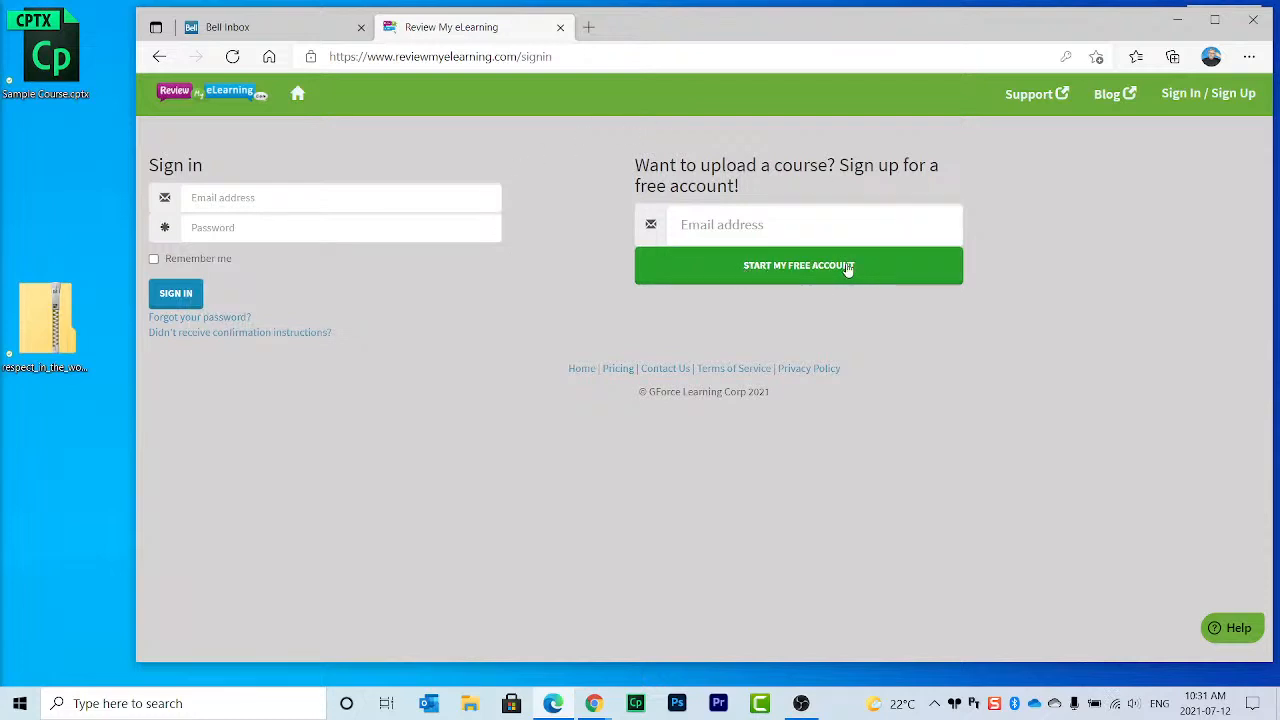
Step: Enter the Bell e-mail address in the sign-up box and start the free account
left_click(260, 28)
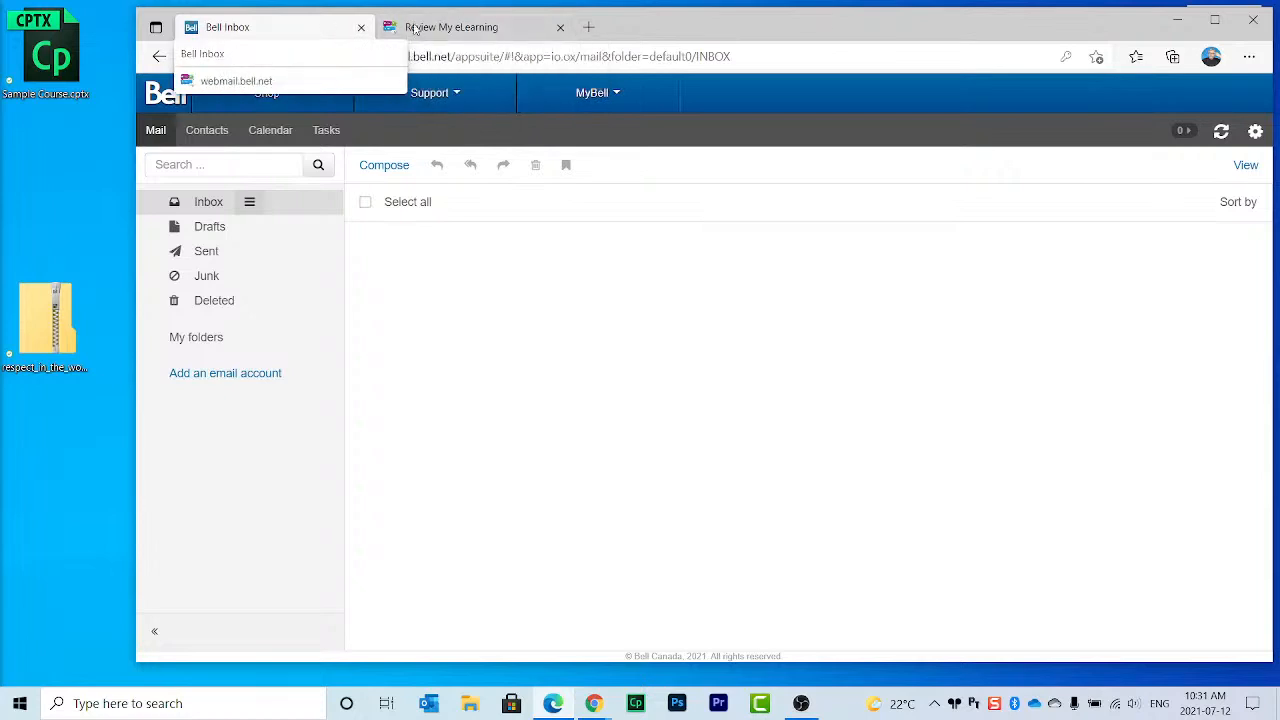
left_click(540, 27)
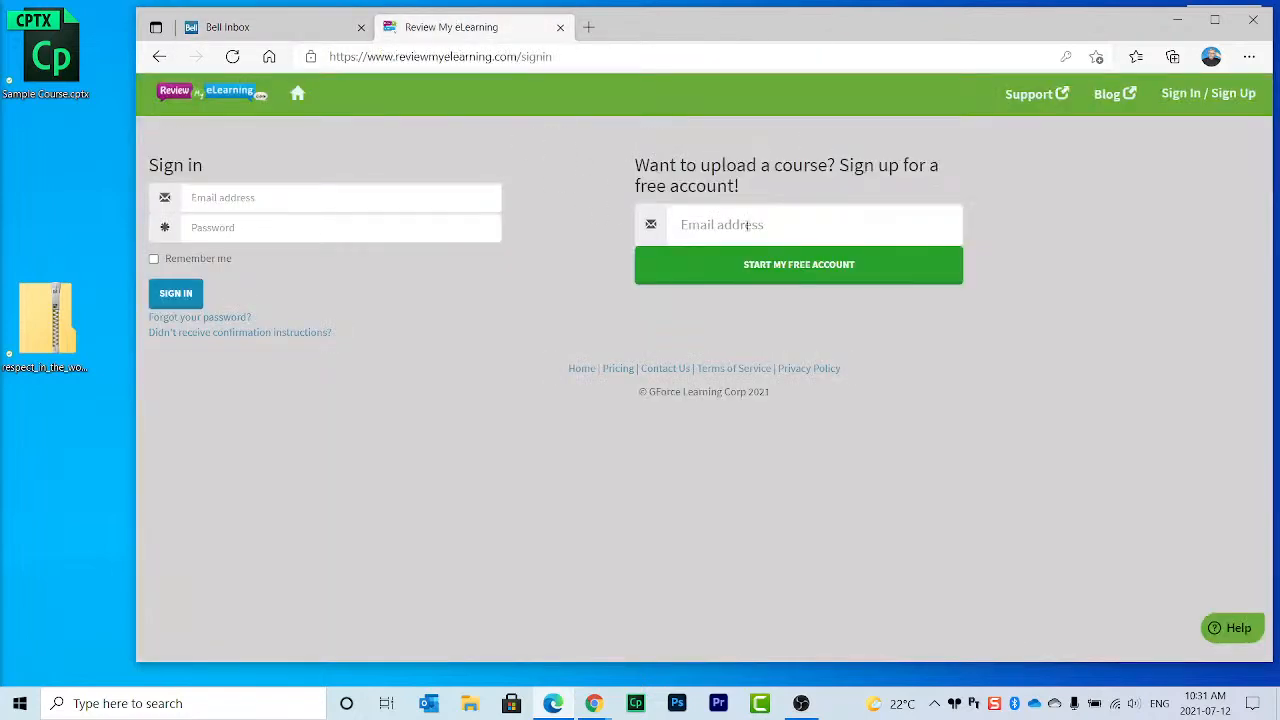
left_click(298, 30)
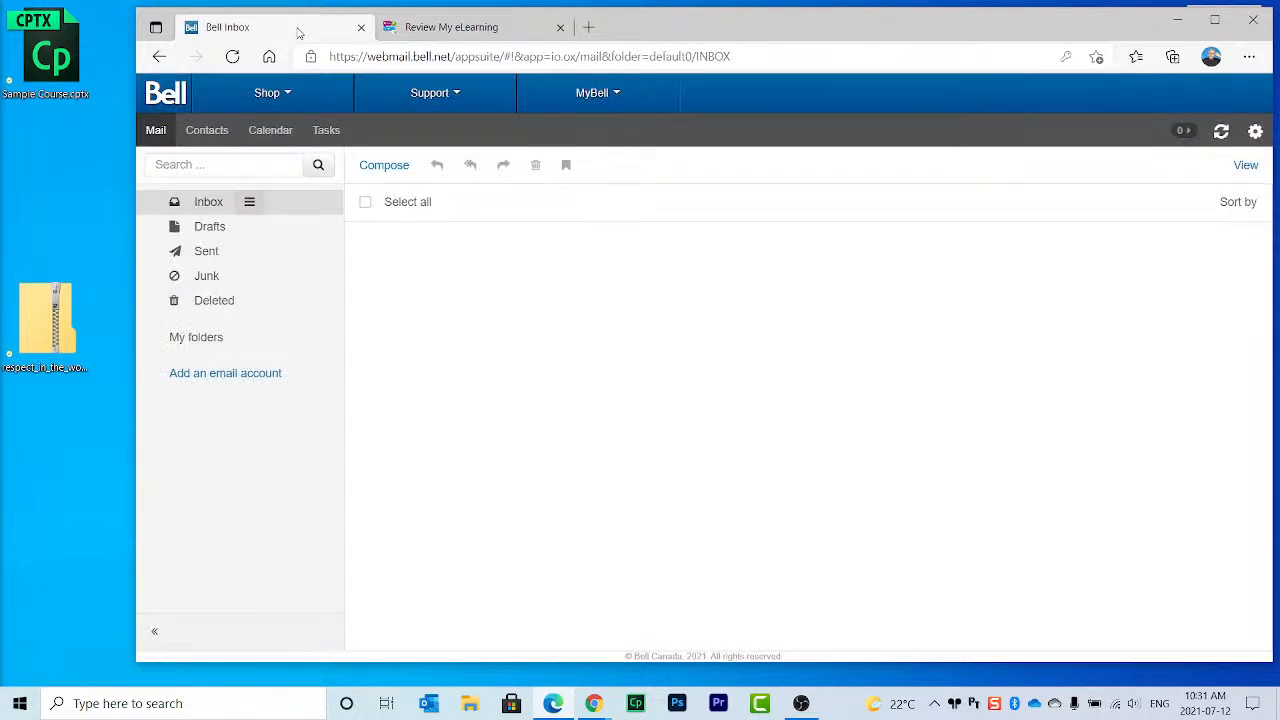
left_click(478, 32)
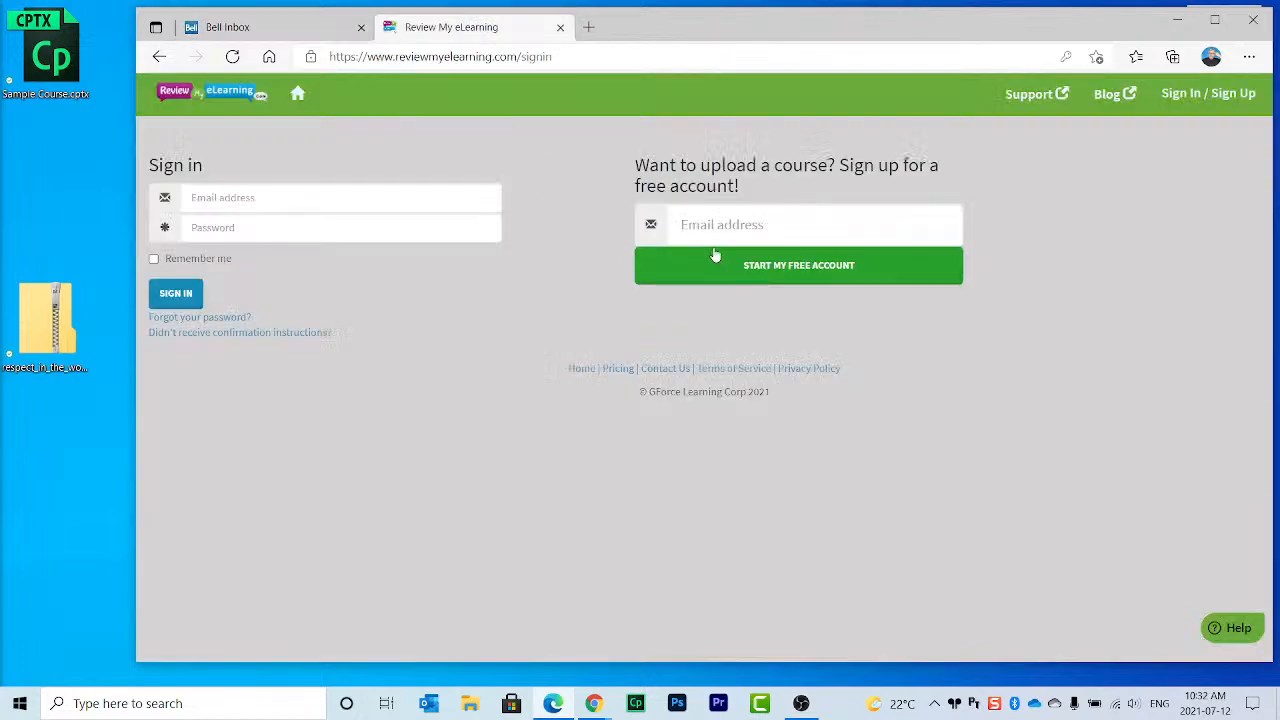
left_click(834, 208)
type("PAU")
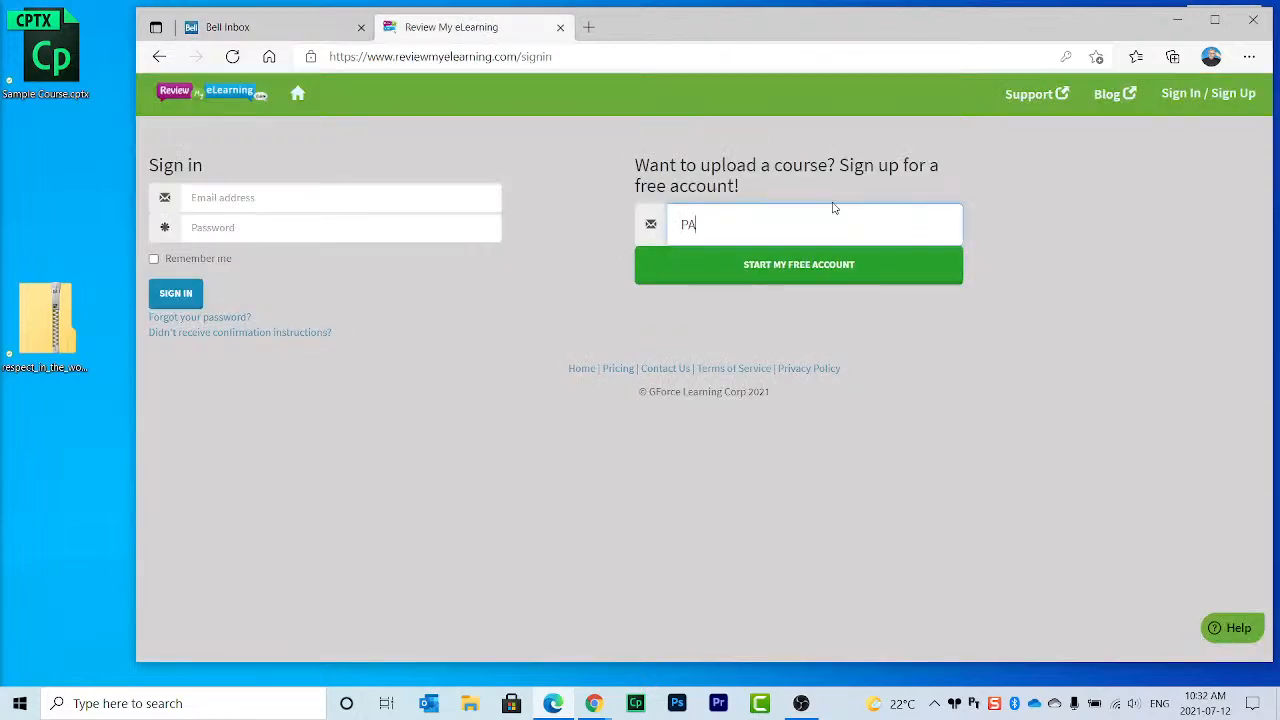
key("Caps_Lock")
key("BackSpace")
key("BackSpace")
key("BackSpace")
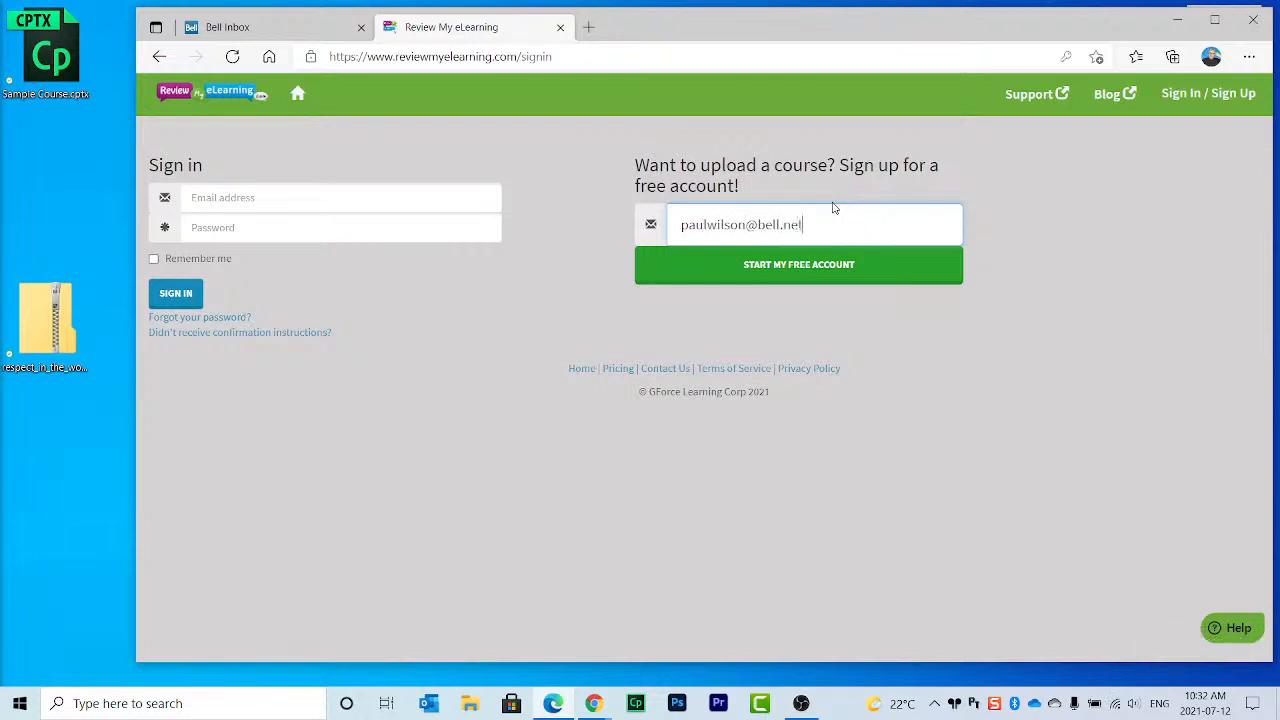
left_click(830, 266)
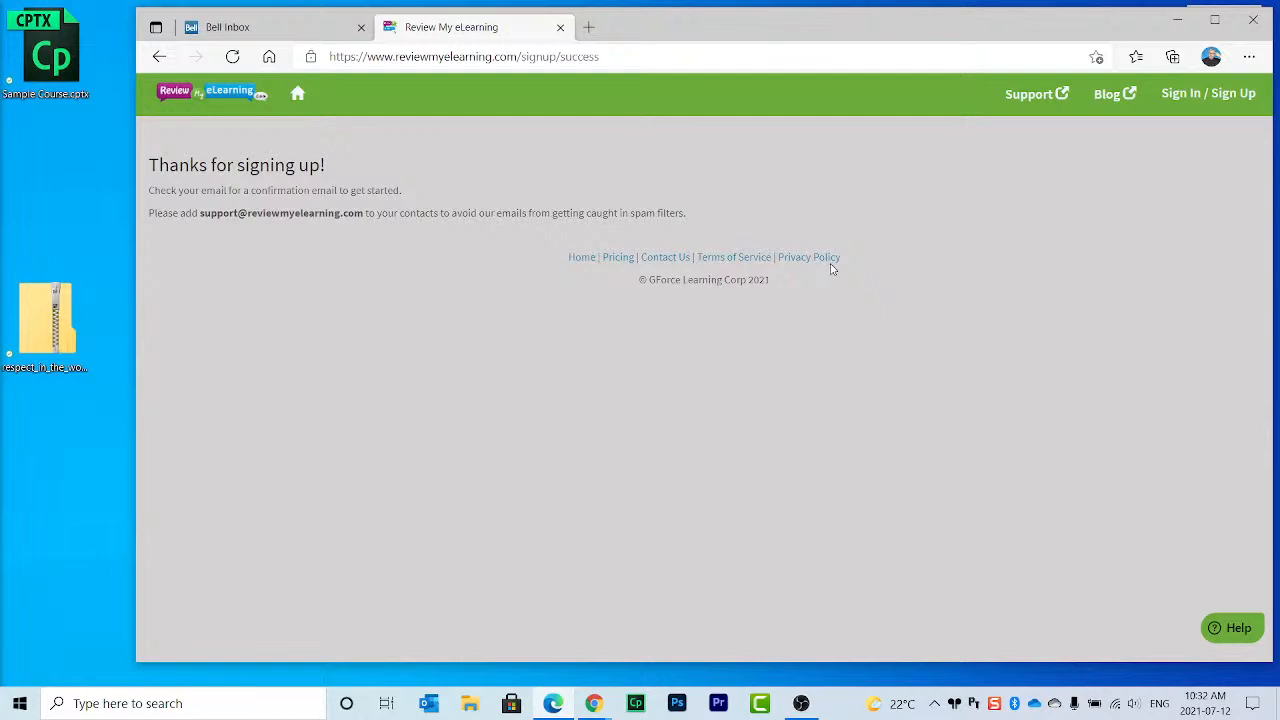
Step: Look through the Drafts, Junk and Sent folders for the confirmation e-mail
left_click(263, 30)
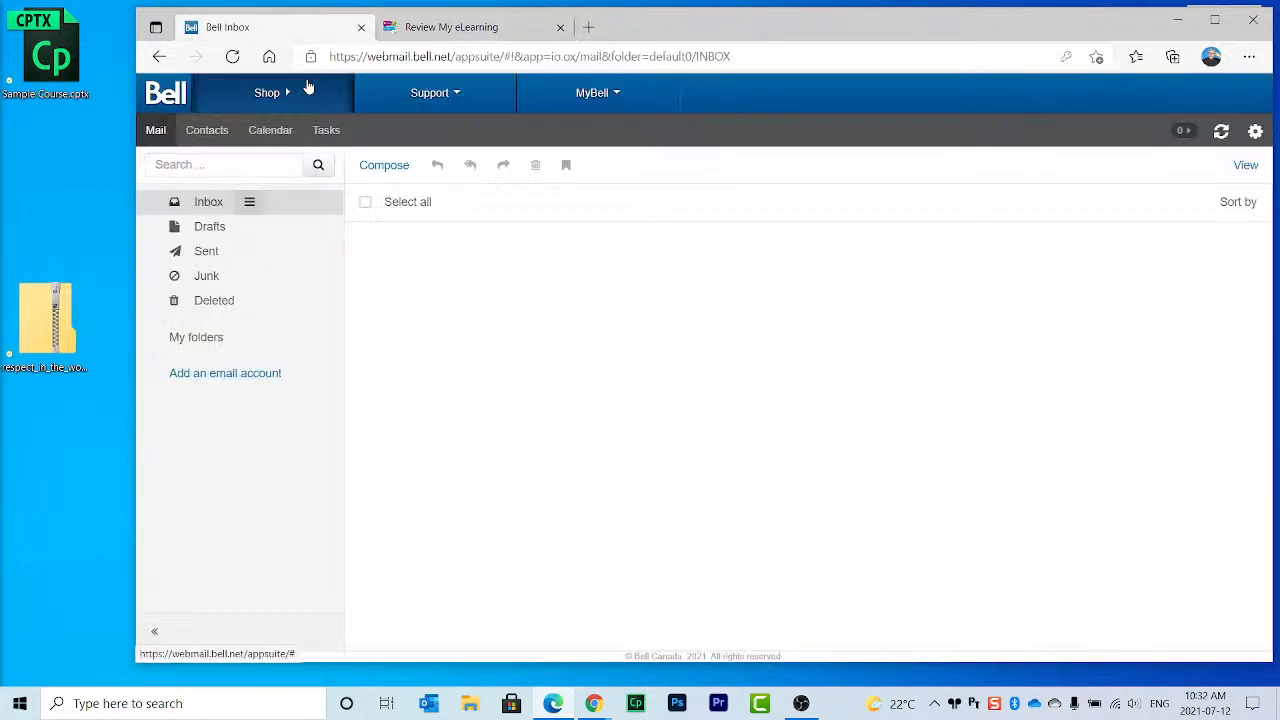
left_click(209, 228)
left_click(214, 208)
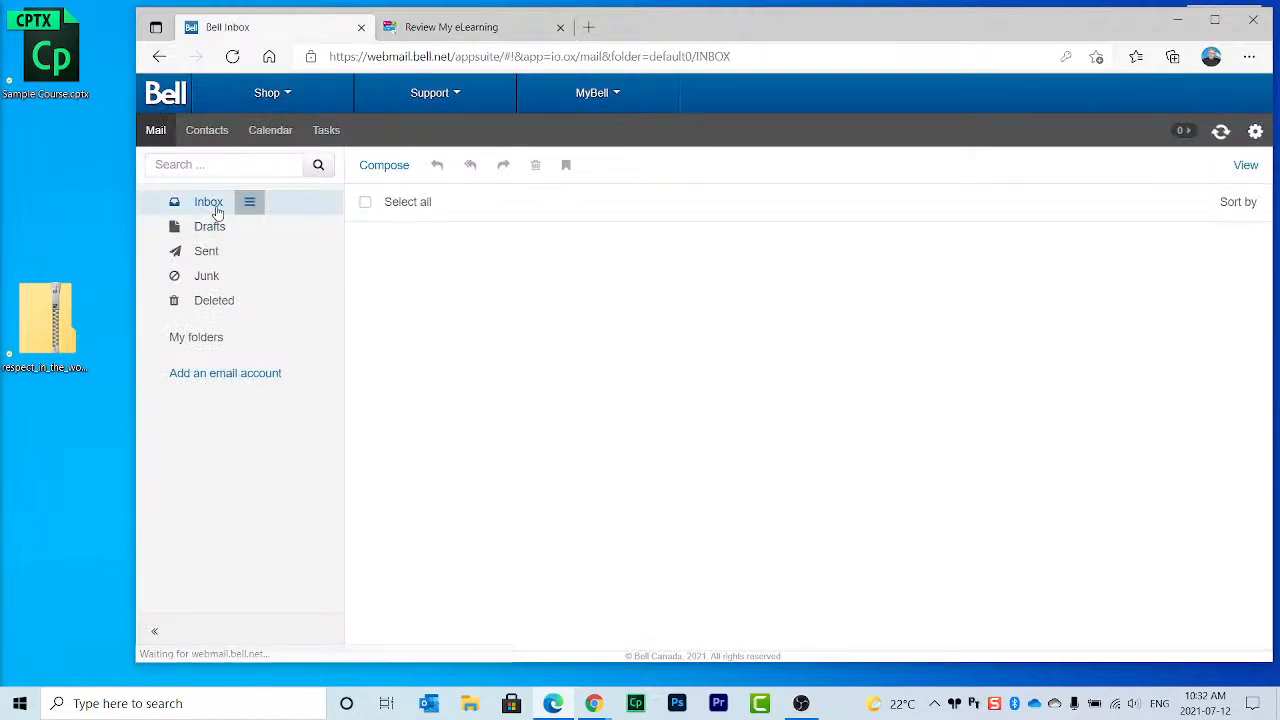
left_click(212, 282)
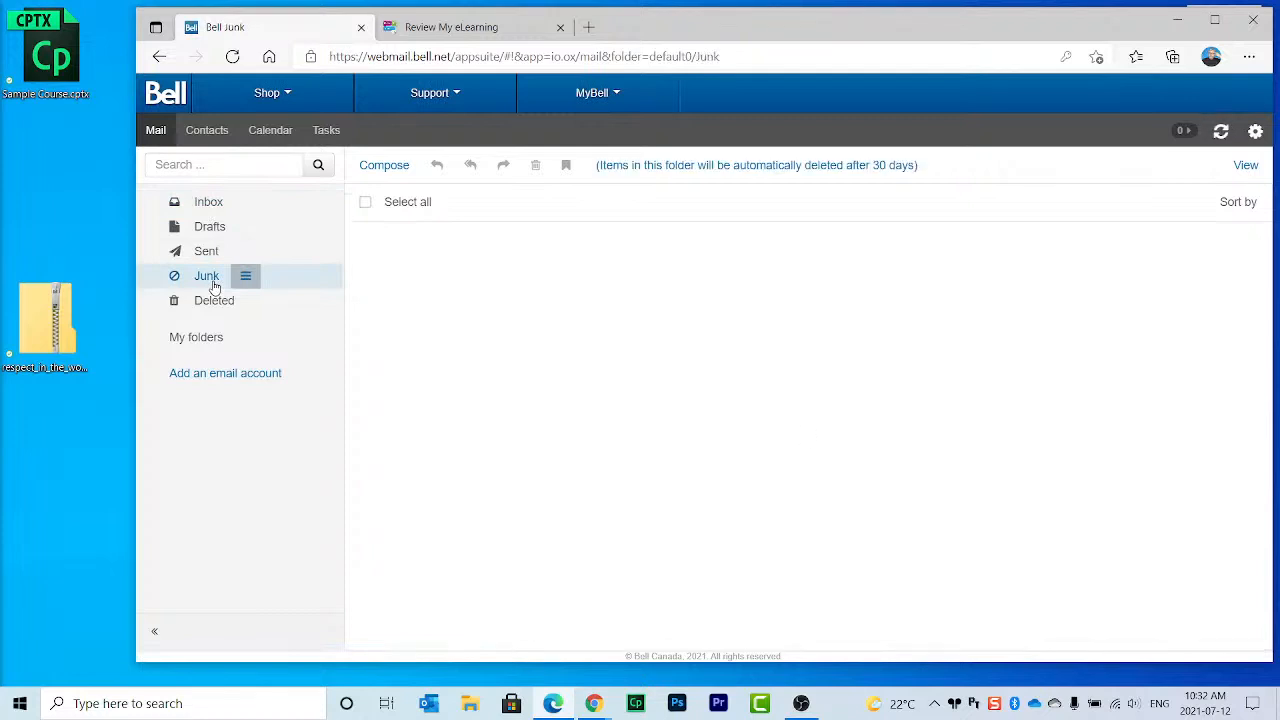
left_click(207, 252)
left_click(220, 210)
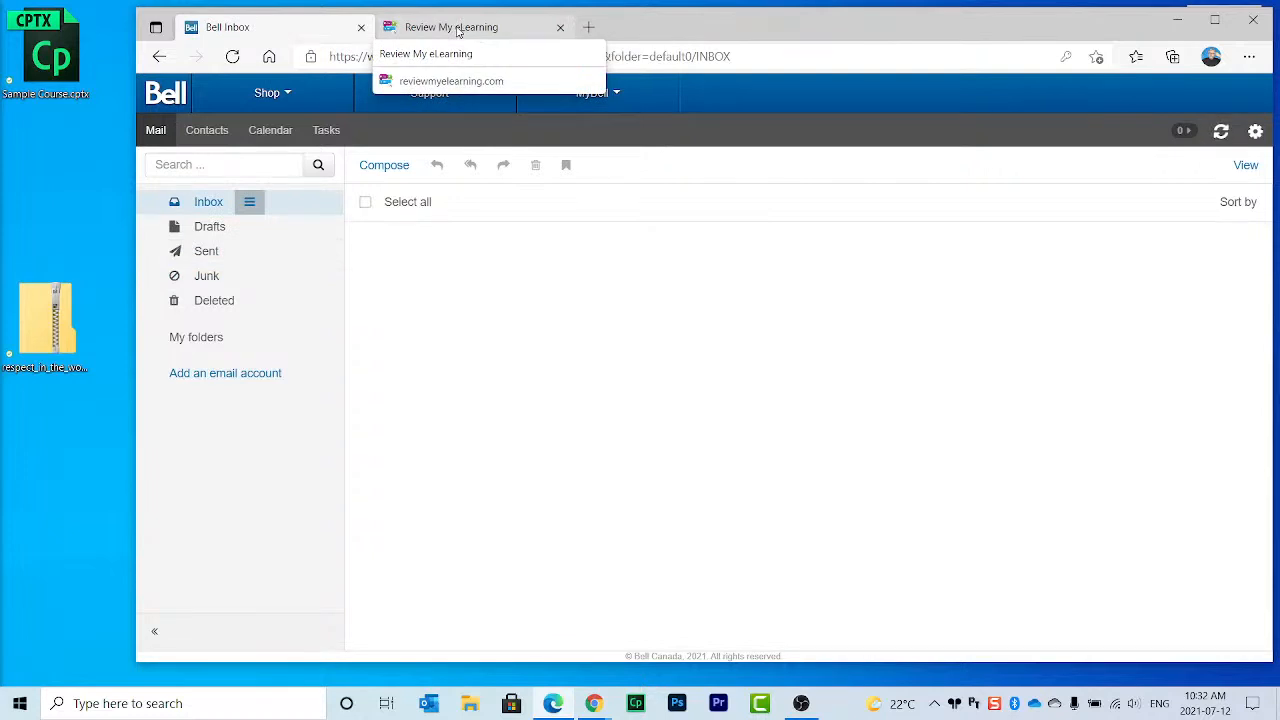
Step: Refresh the Inbox, glance at Contacts and the sign-up page, then return to mail
left_click(252, 203)
left_click(206, 203)
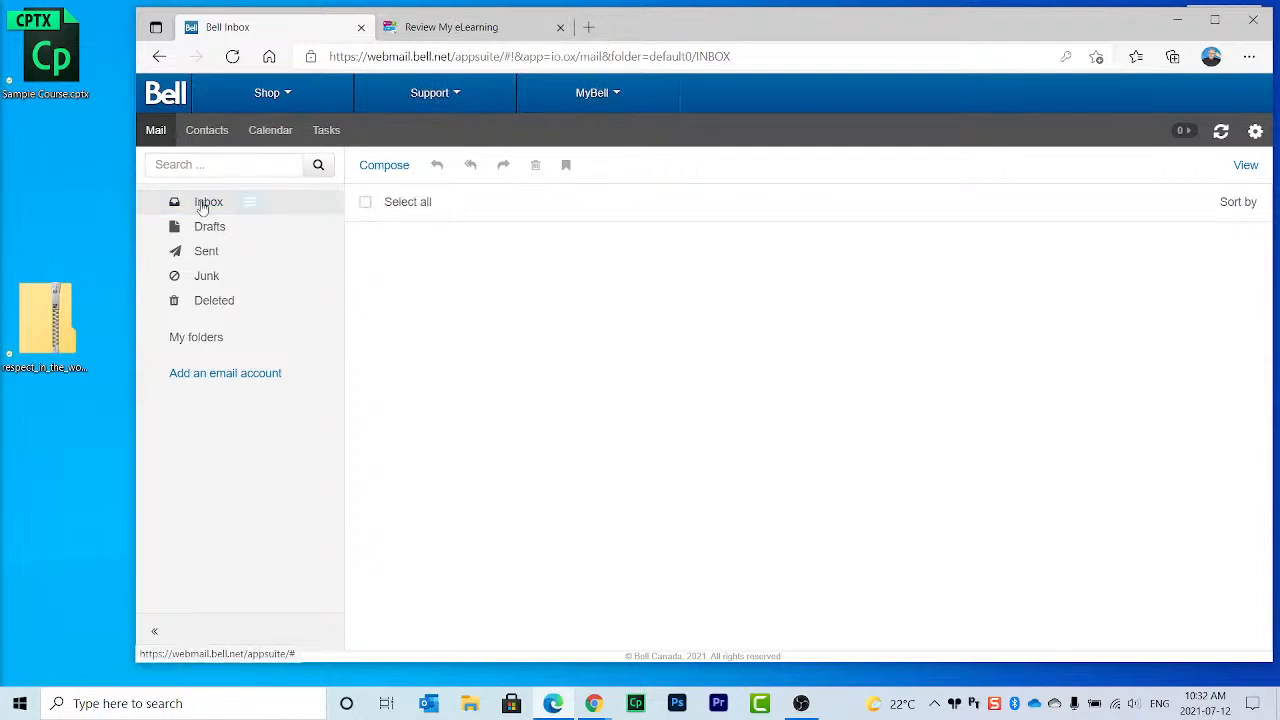
left_click(205, 134)
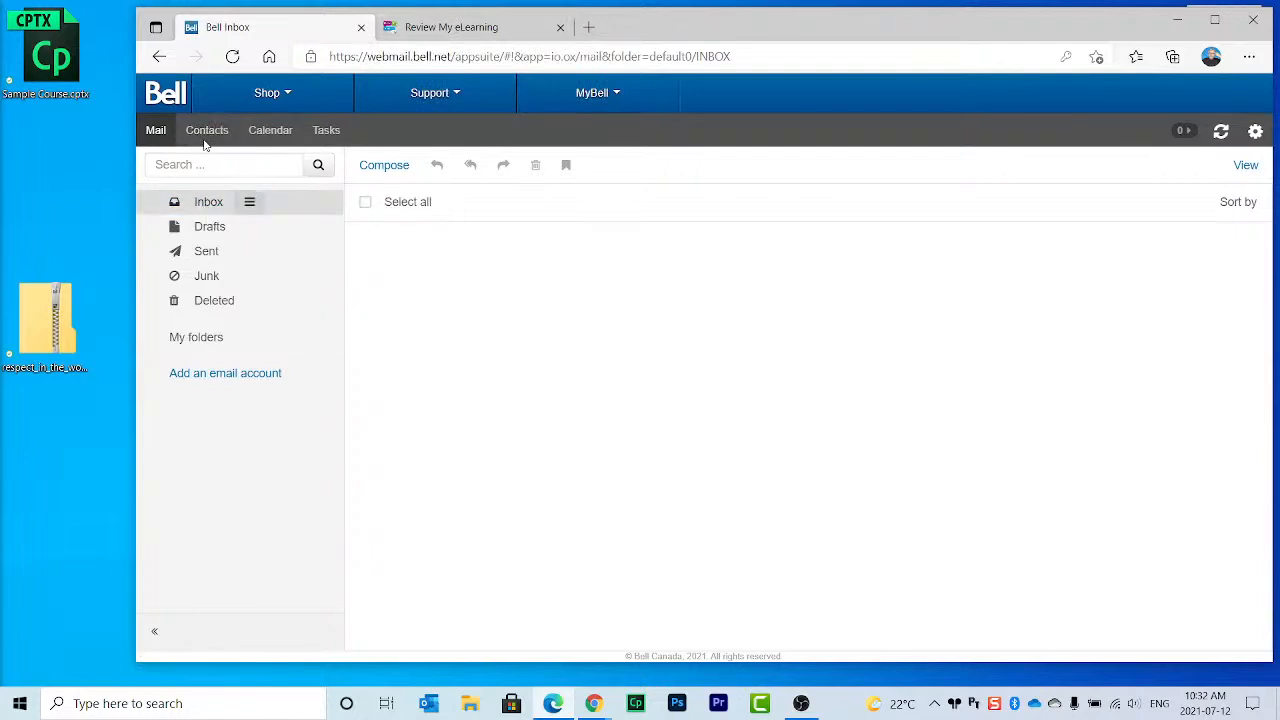
left_click(158, 138)
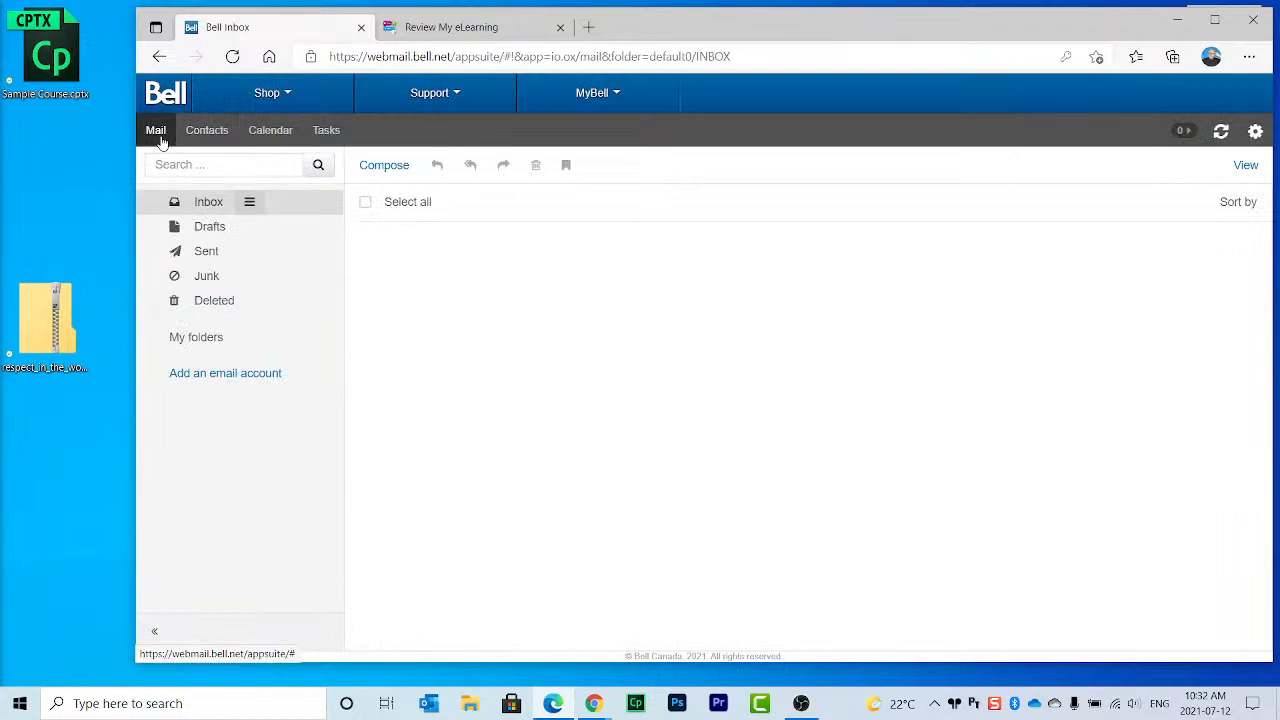
left_click(449, 37)
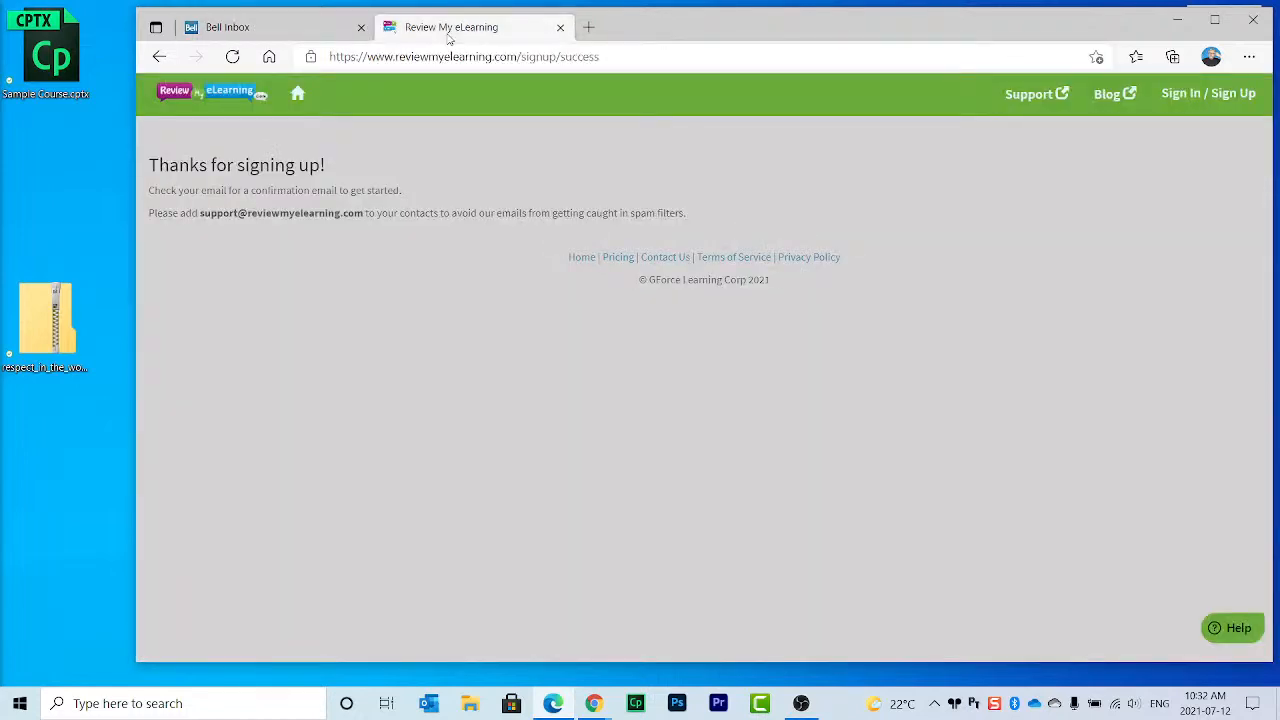
left_click(320, 30)
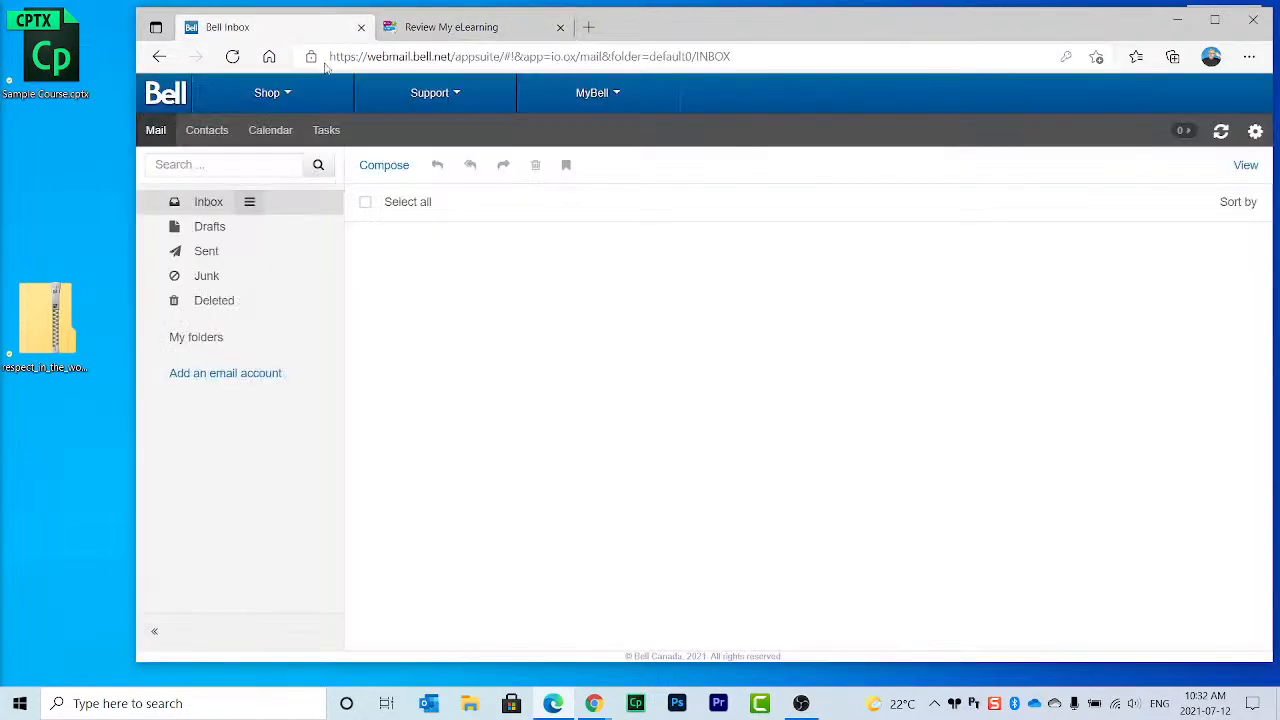
Step: Start a new message, allowing webmail to handle e-mail links, with a contact's name in To
left_click(384, 165)
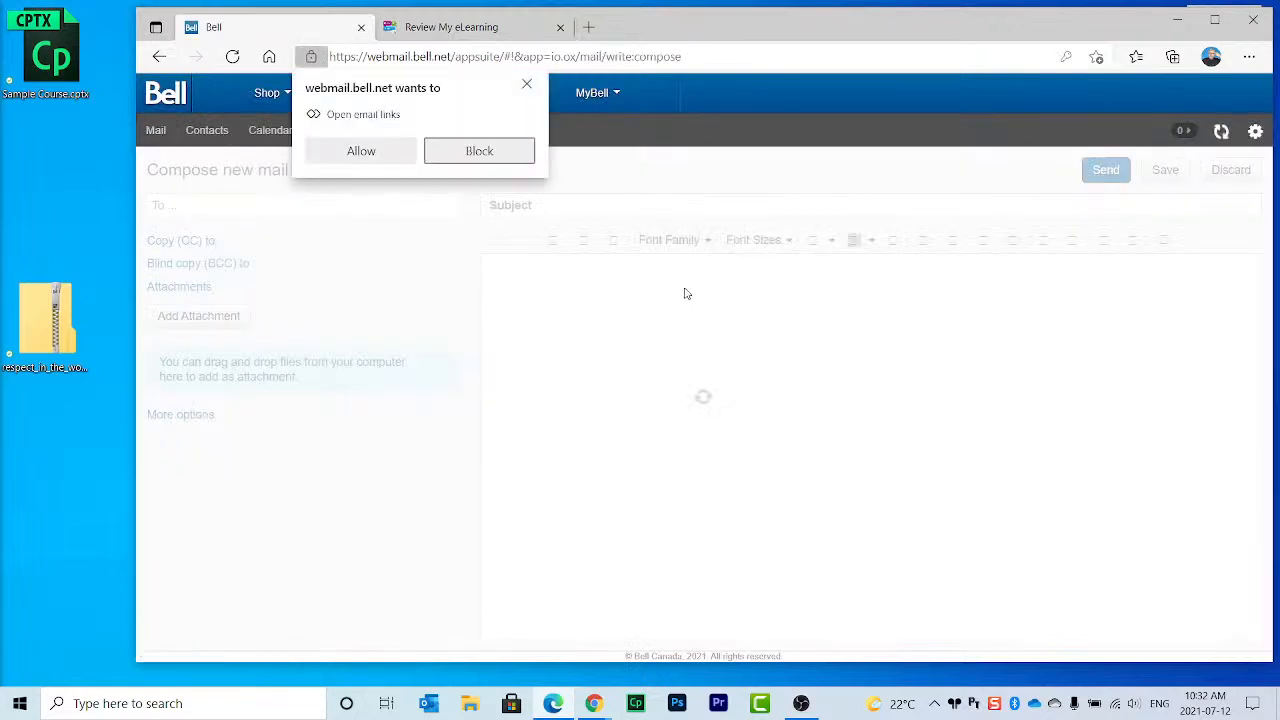
left_click(380, 152)
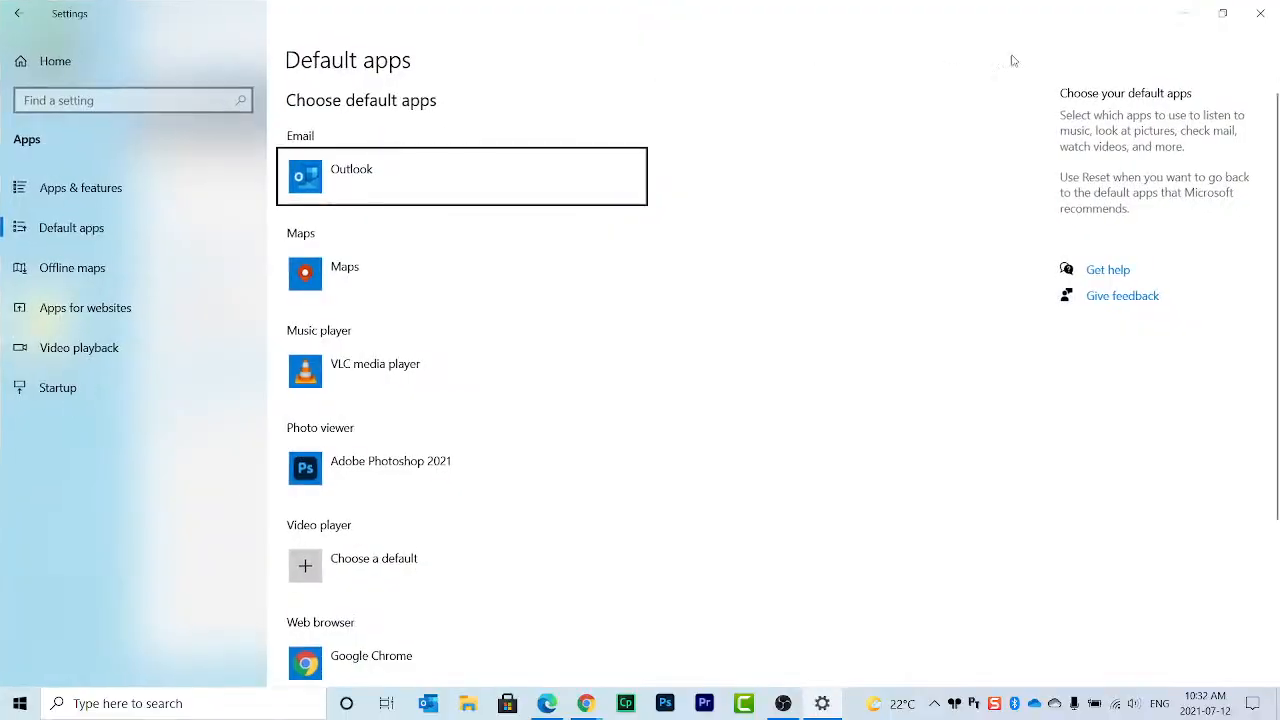
left_click(1260, 13)
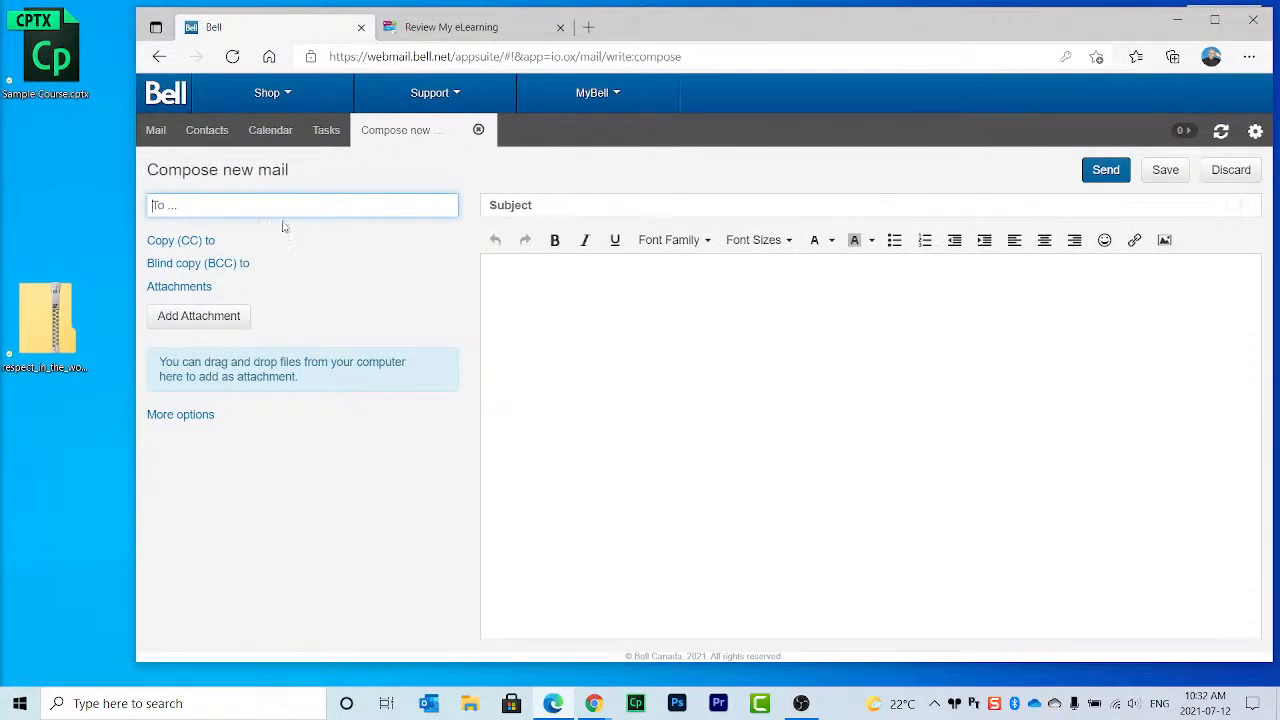
left_click(183, 208)
type("paul")
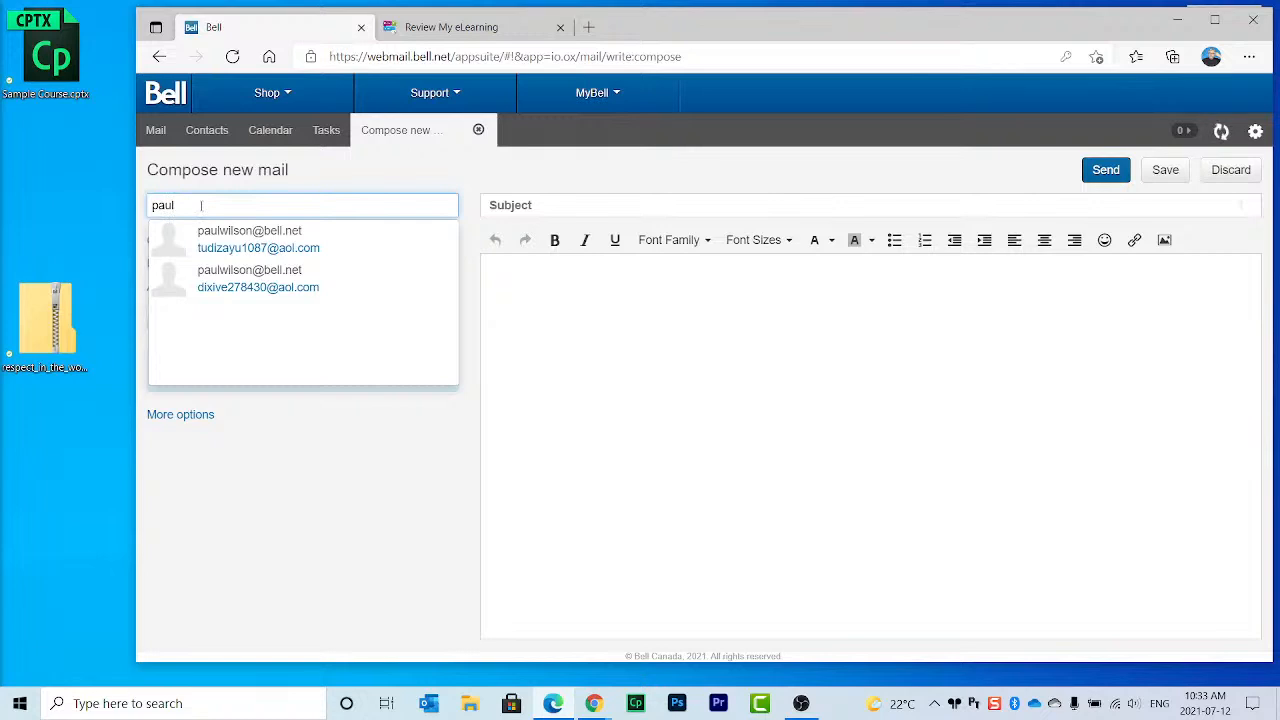
Step: Go to the Review My eLearning home page and its sign-in / sign-up page
left_click(442, 30)
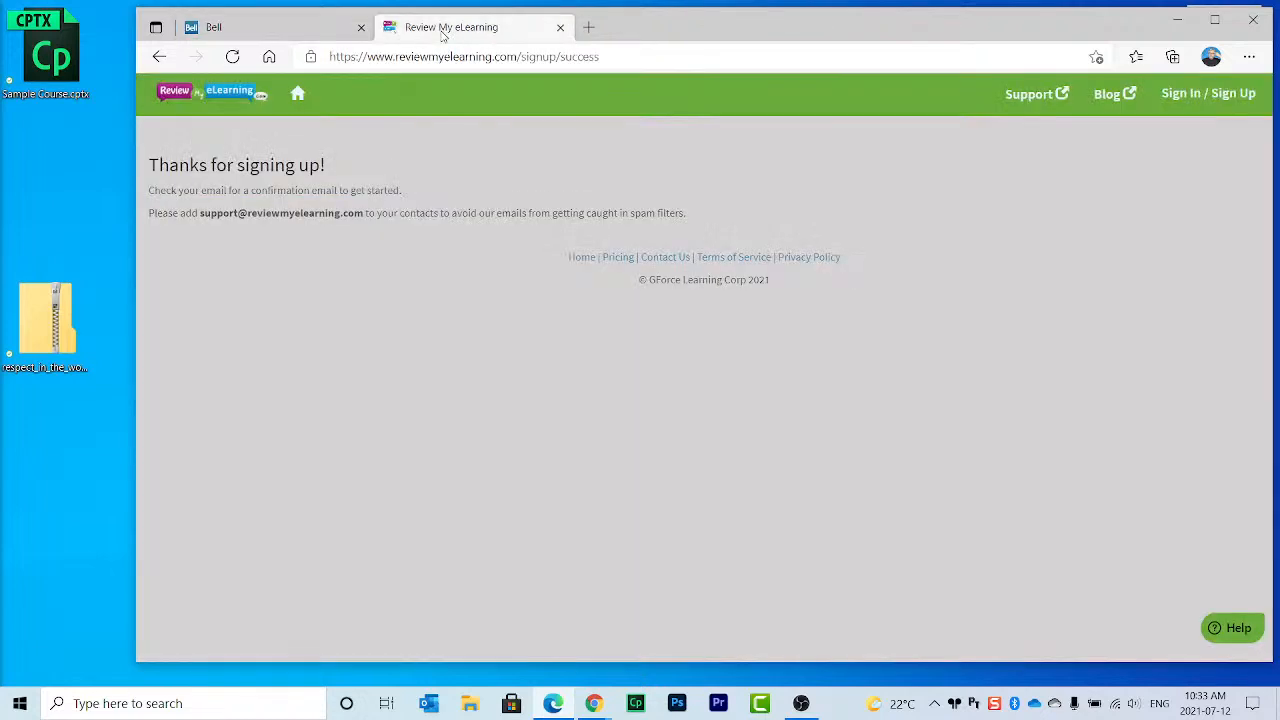
left_click(314, 33)
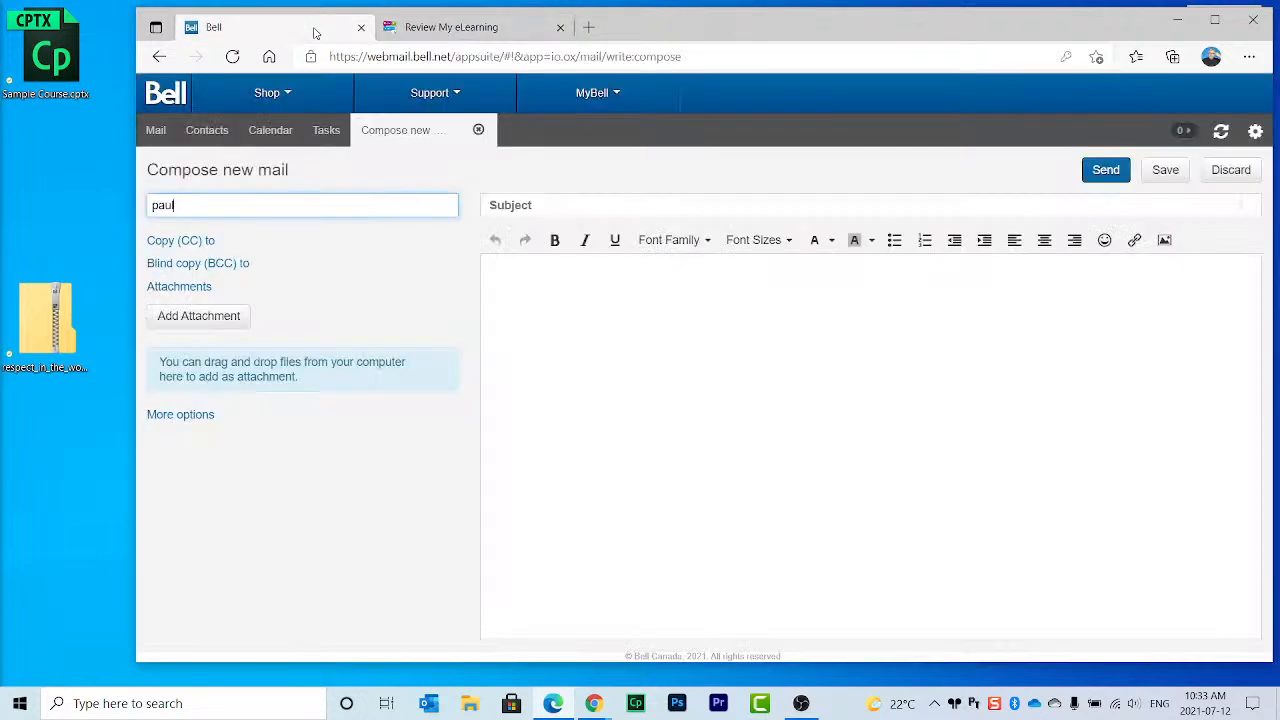
left_click(487, 31)
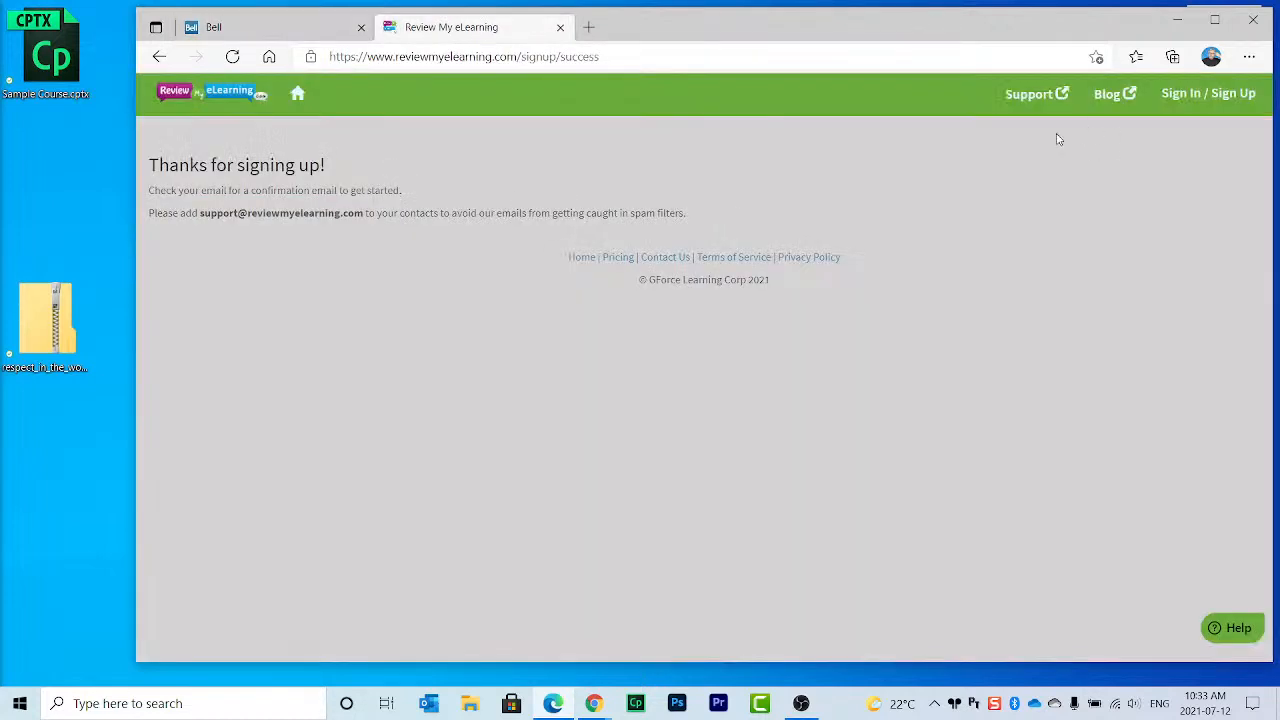
left_click(210, 95)
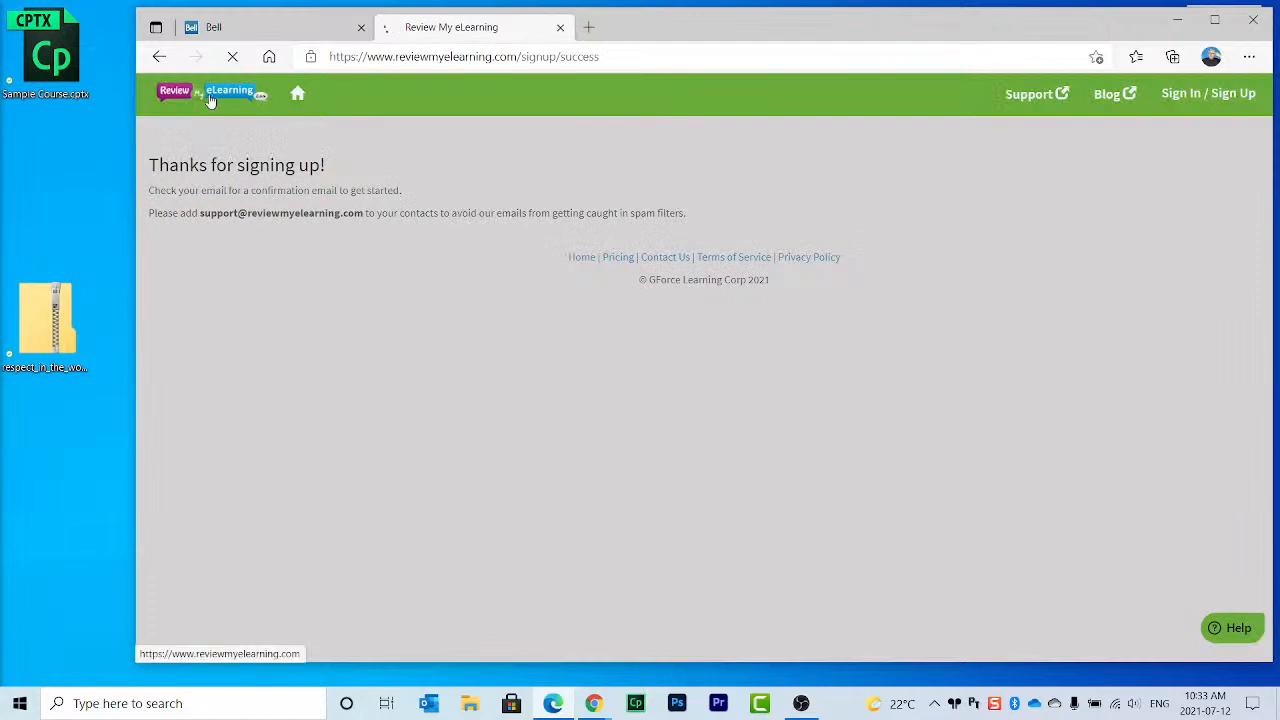
left_click(1178, 91)
Step: Sign up again for a free account using the Bell e-mail address
left_click(751, 225)
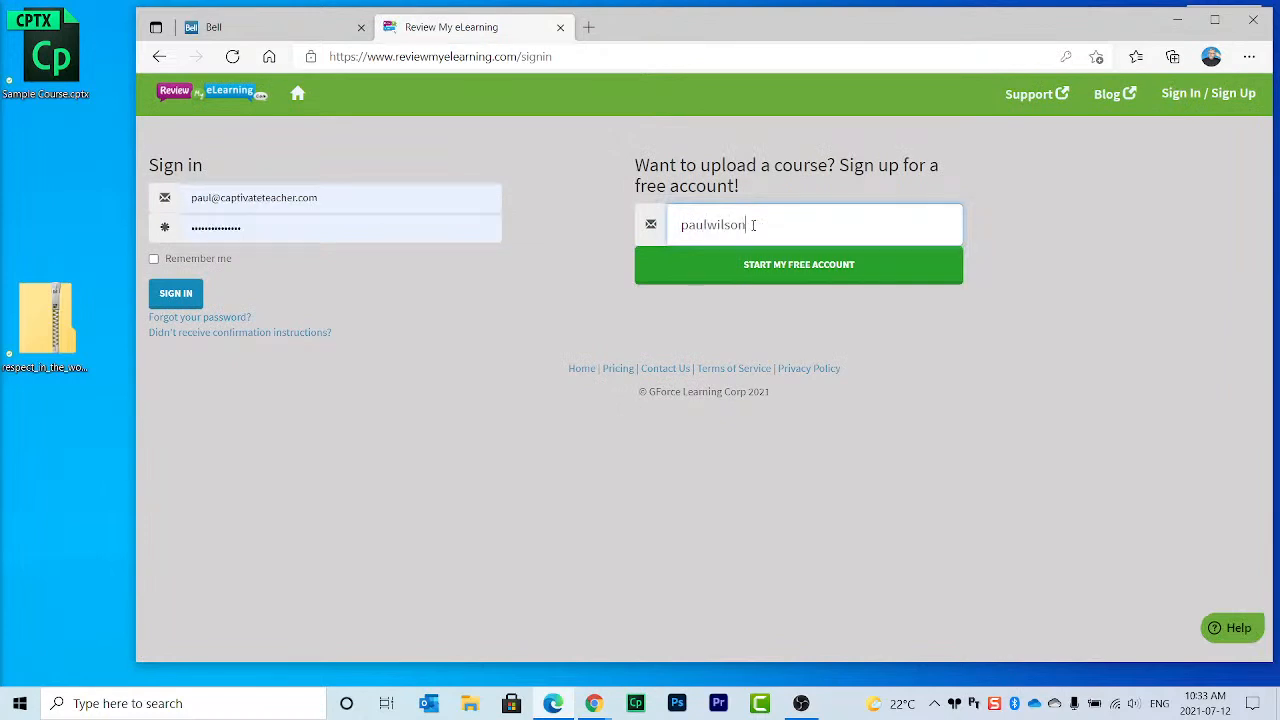
left_click(792, 278)
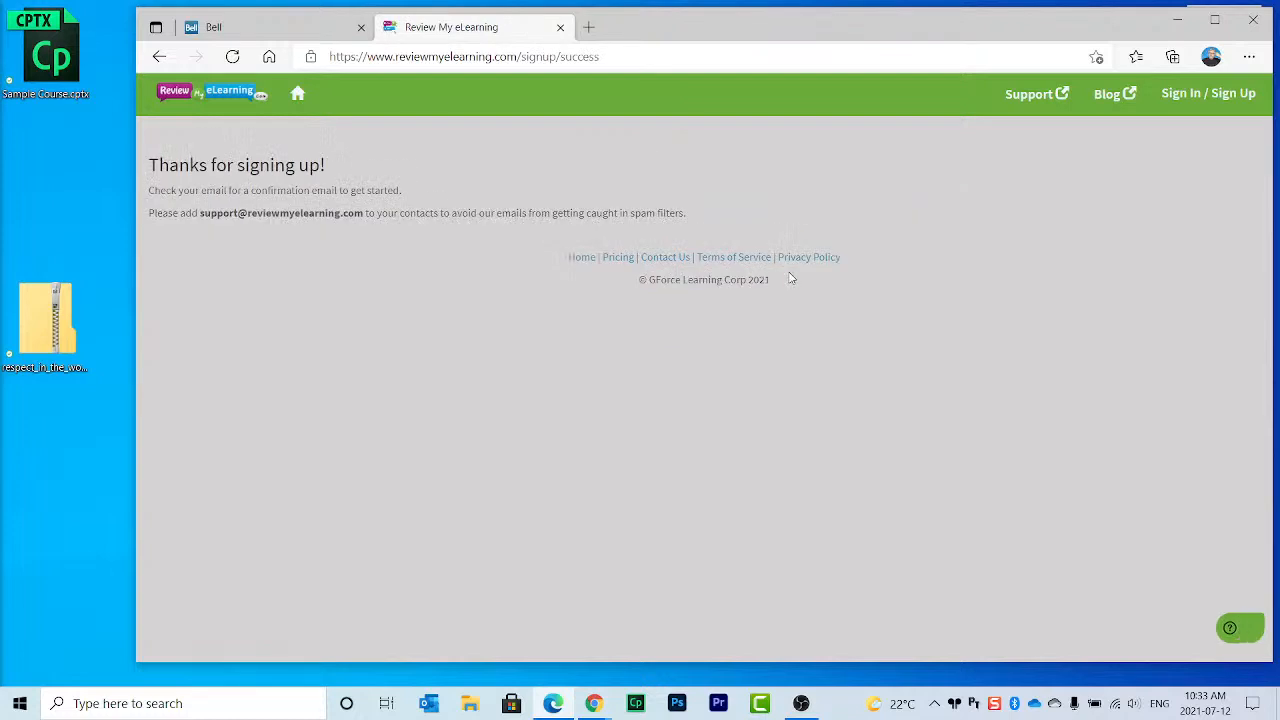
Step: Check the webmail Inbox, Junk, Sent and Drafts folders for the confirmation e-mail
left_click(290, 27)
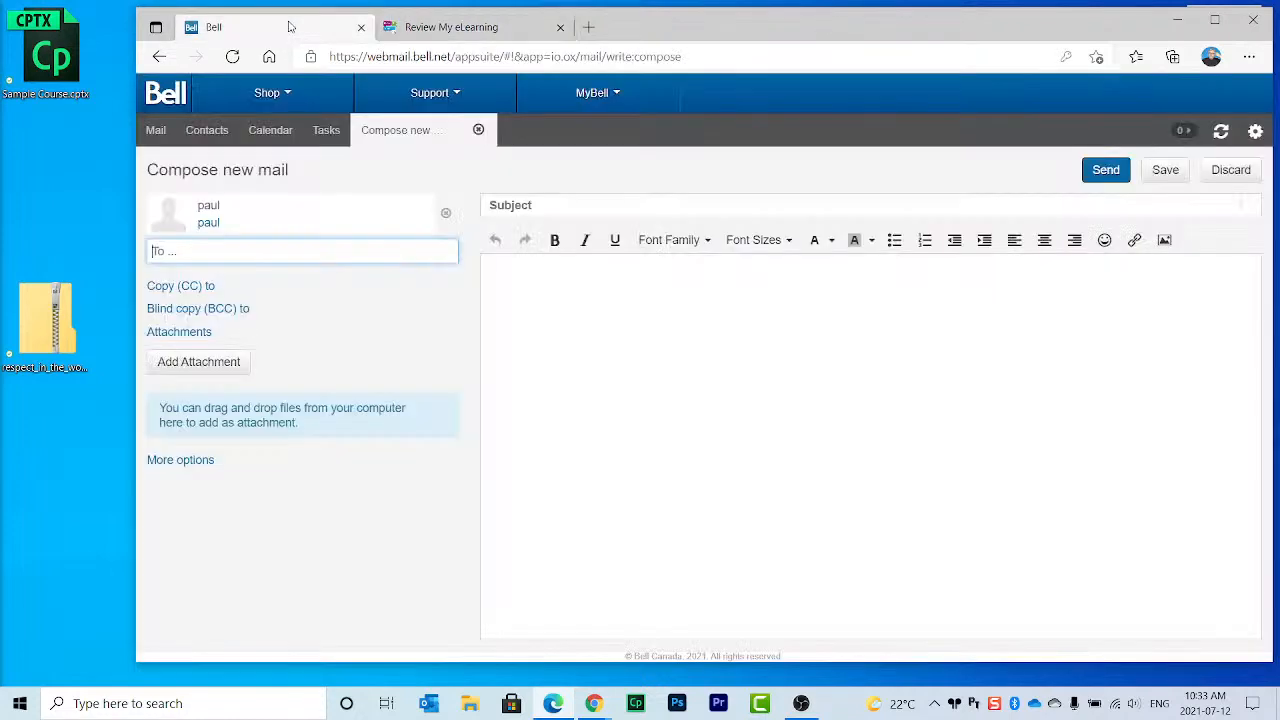
left_click(156, 130)
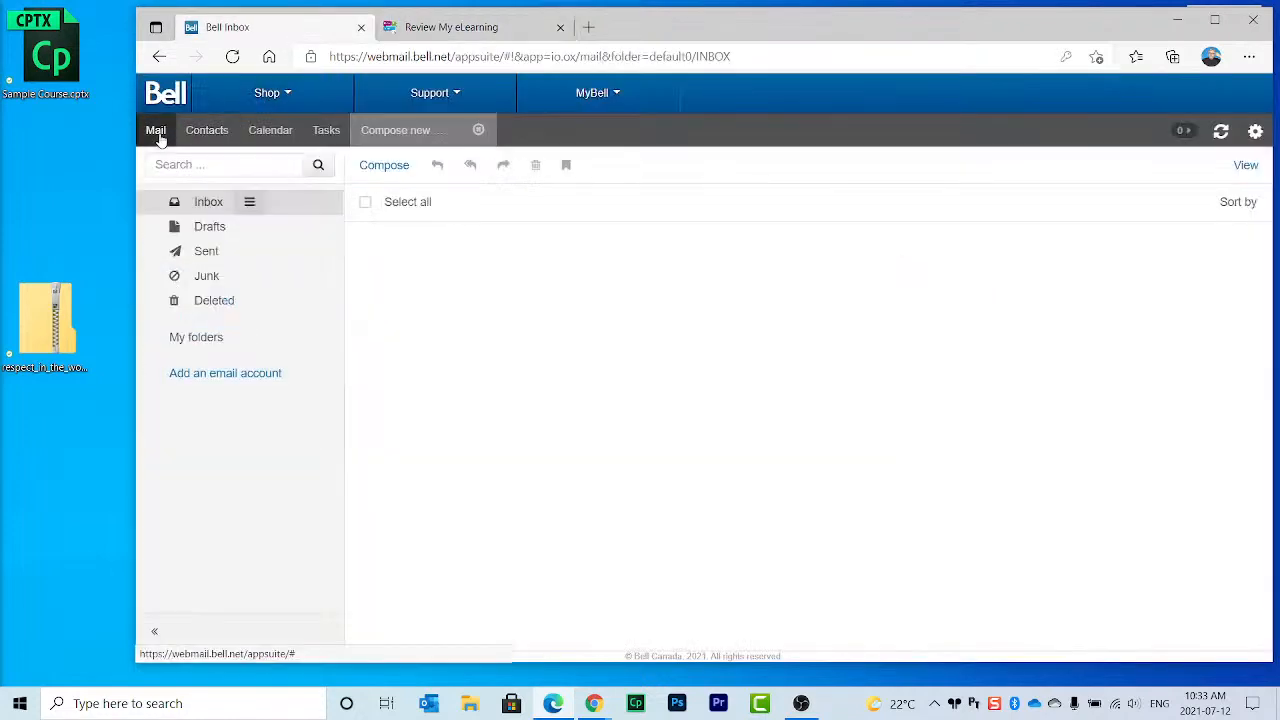
left_click(206, 212)
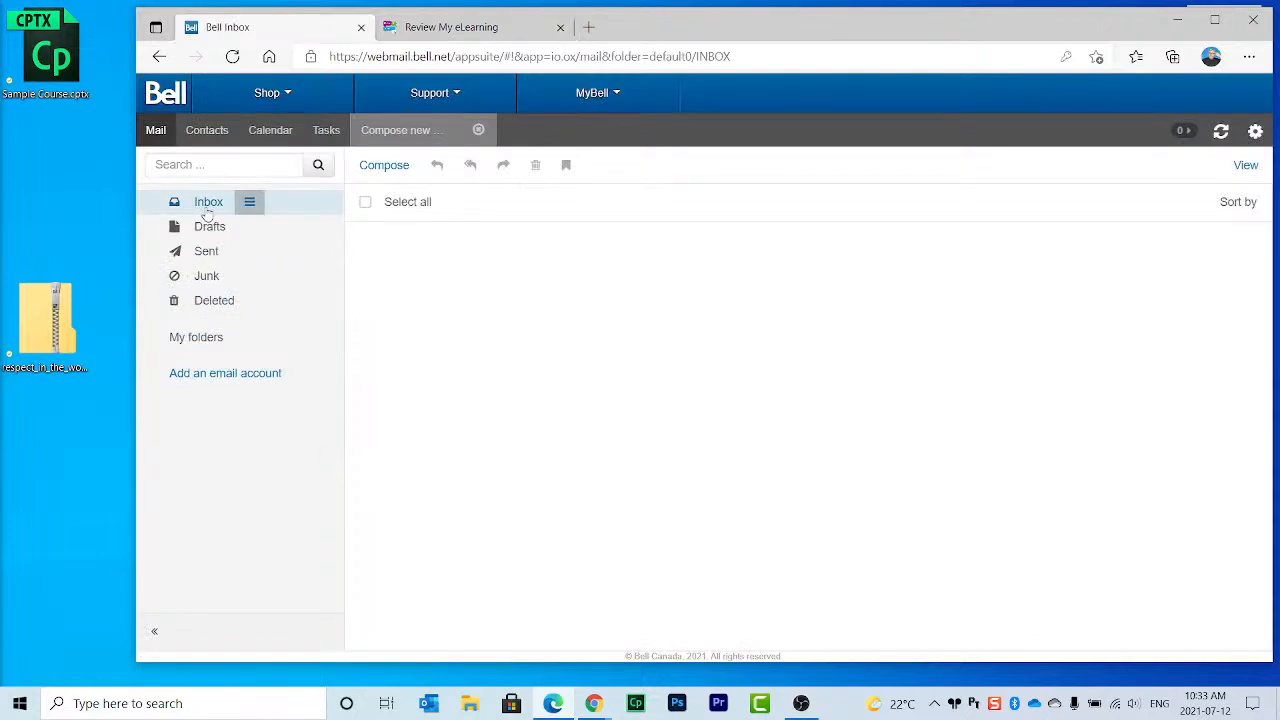
left_click(218, 276)
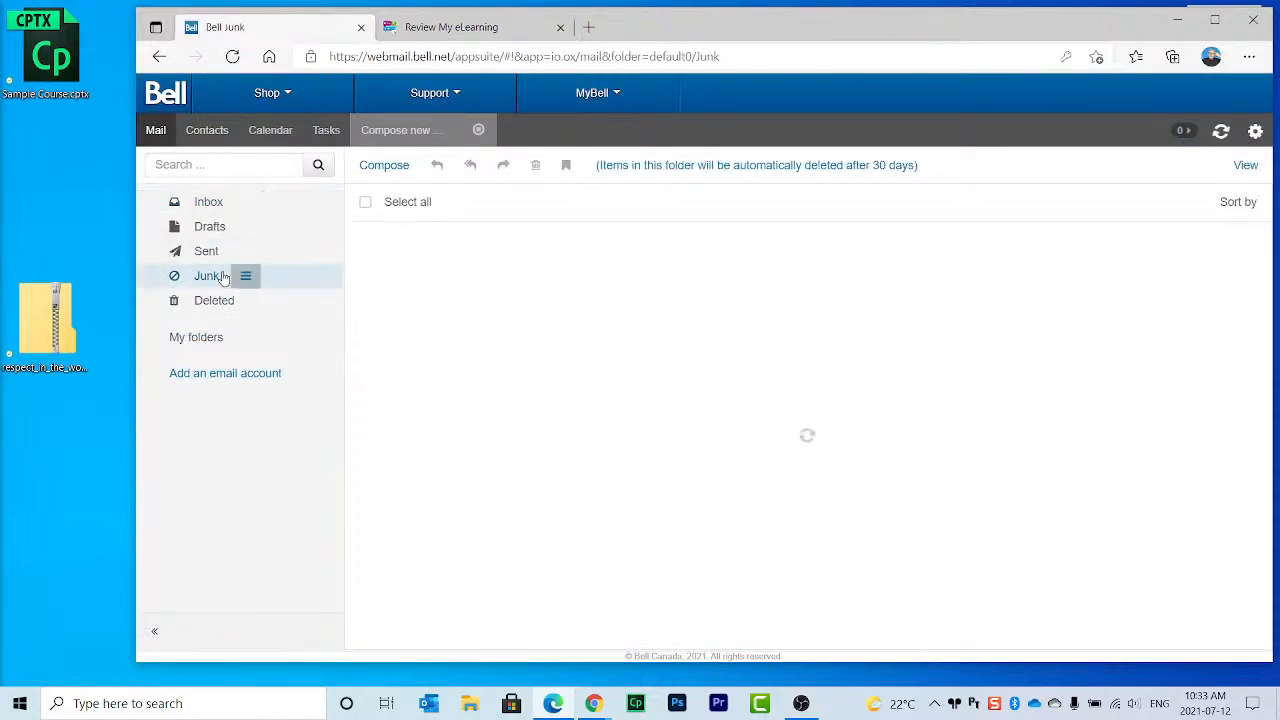
left_click(210, 252)
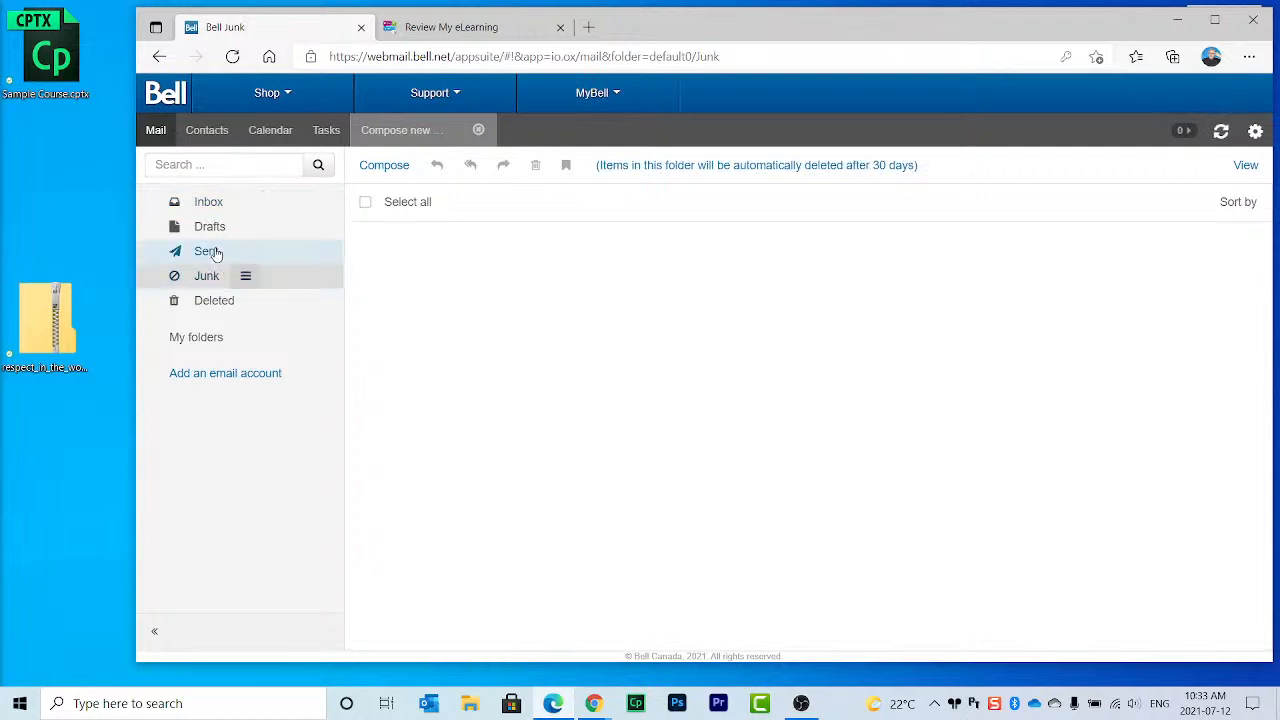
left_click(218, 228)
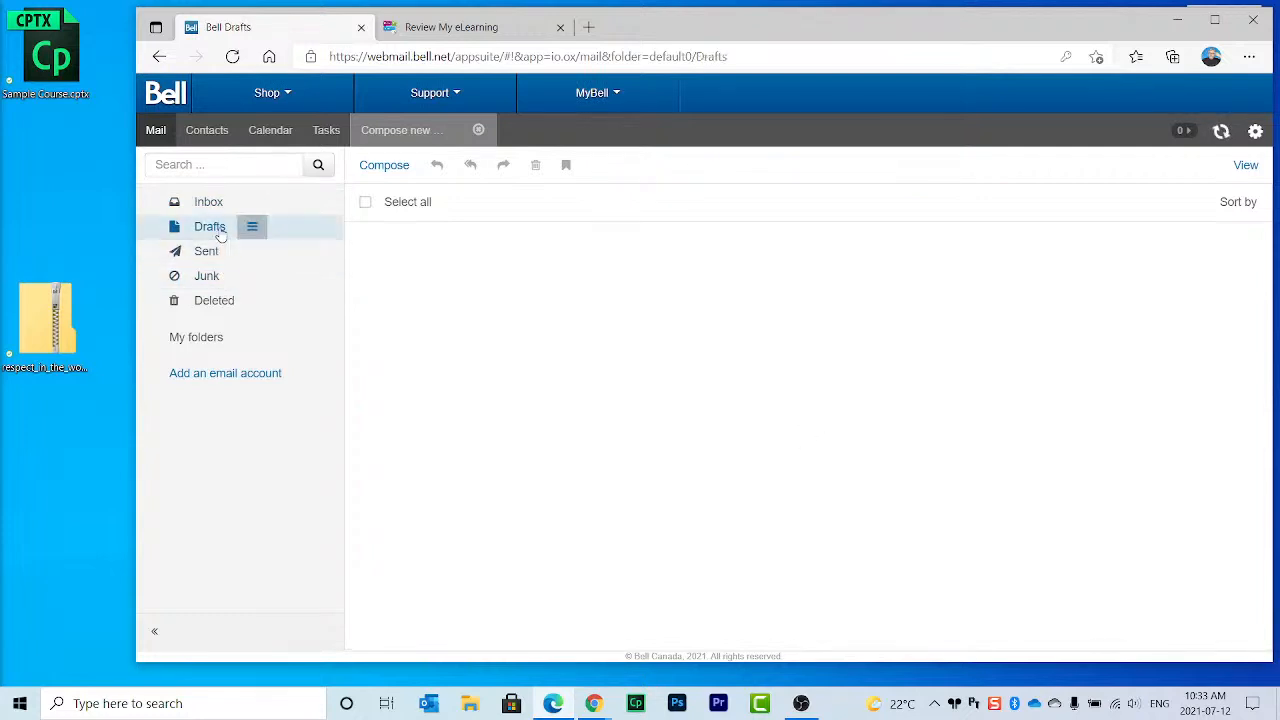
left_click(221, 207)
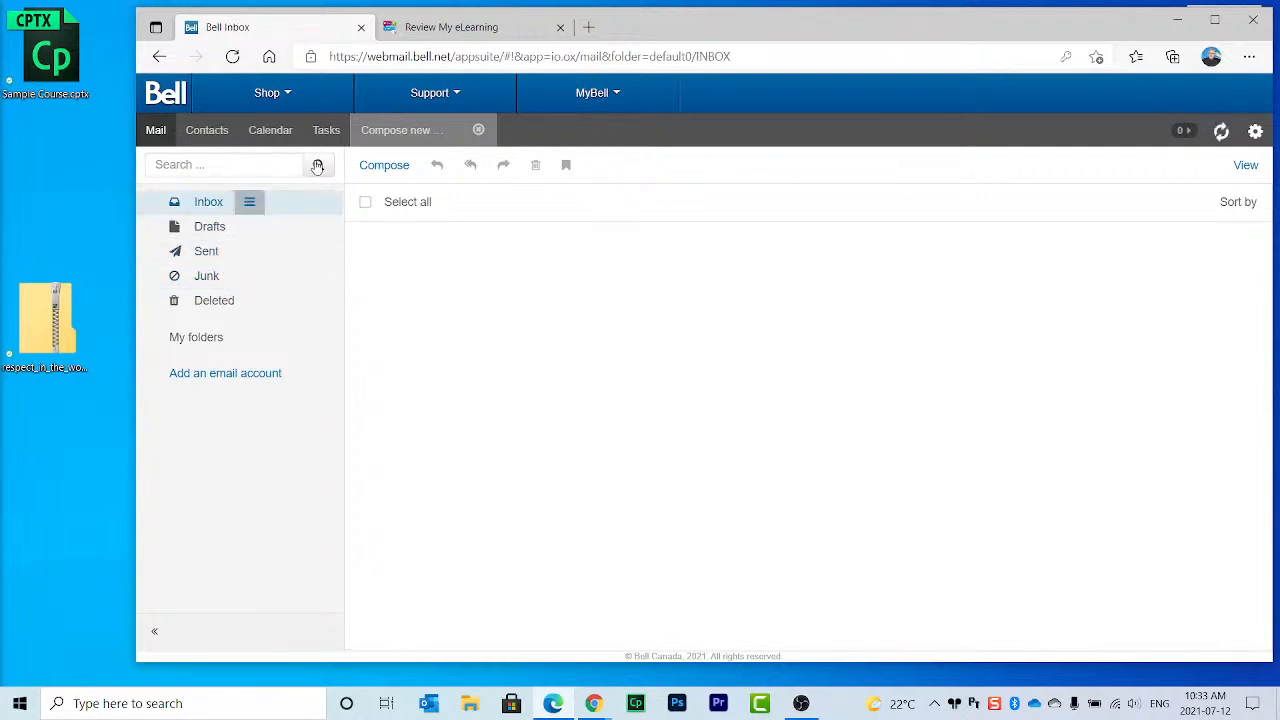
Step: Sign up for the free account using the Gmail address instead
left_click(470, 30)
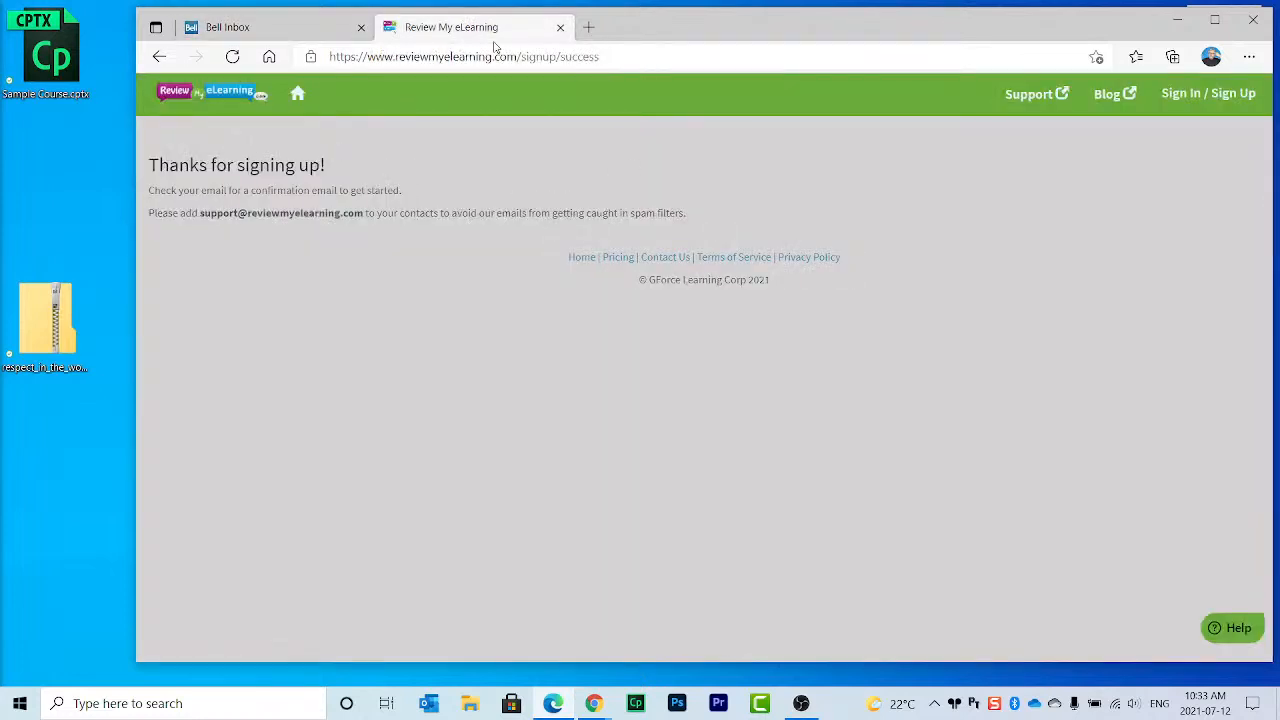
left_click(1186, 94)
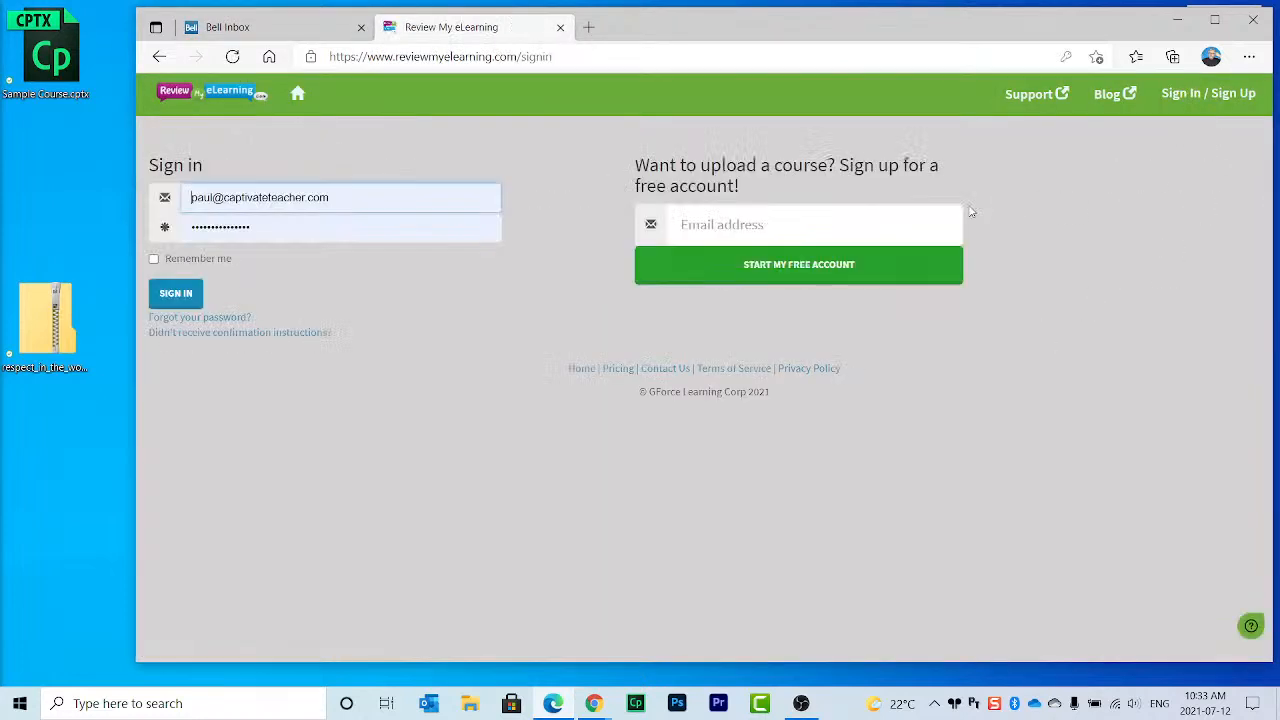
left_click(747, 227)
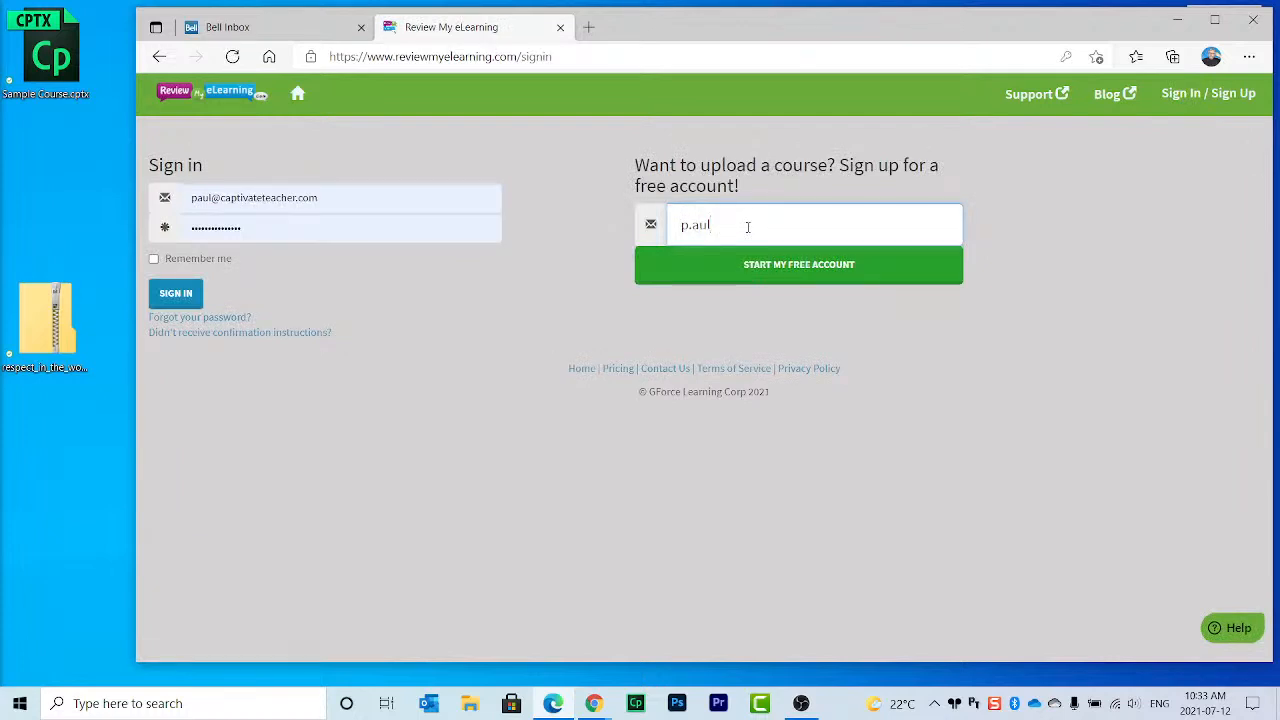
key("Return")
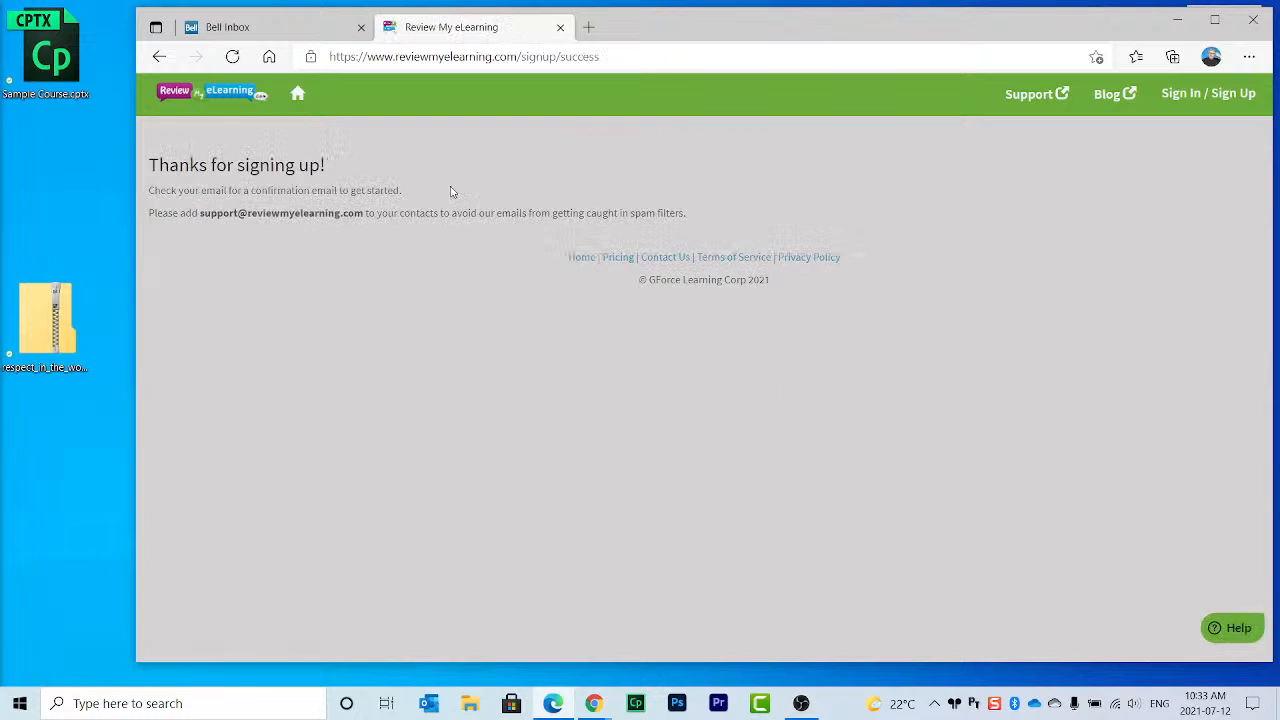
left_click(290, 28)
left_click(333, 57)
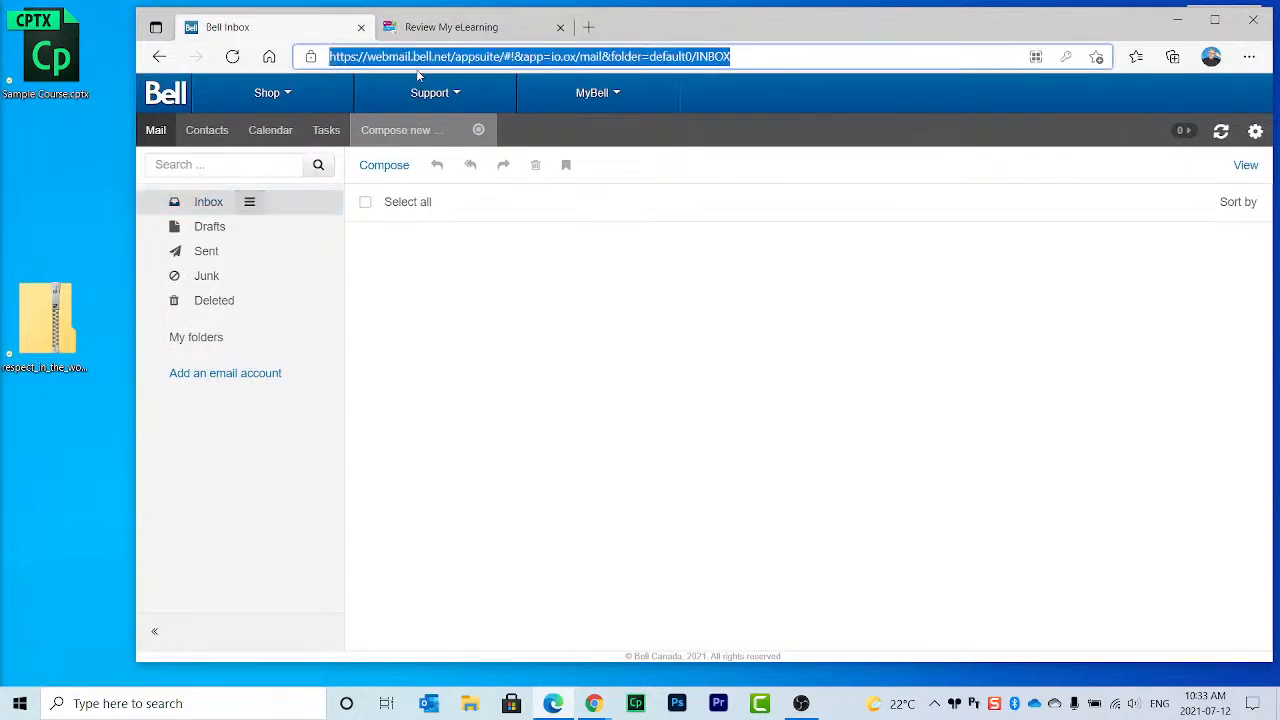
Step: Sign in to gmail.com with the saved credentials up to the texted verification code prompt
type("gmail.com")
key("Return")
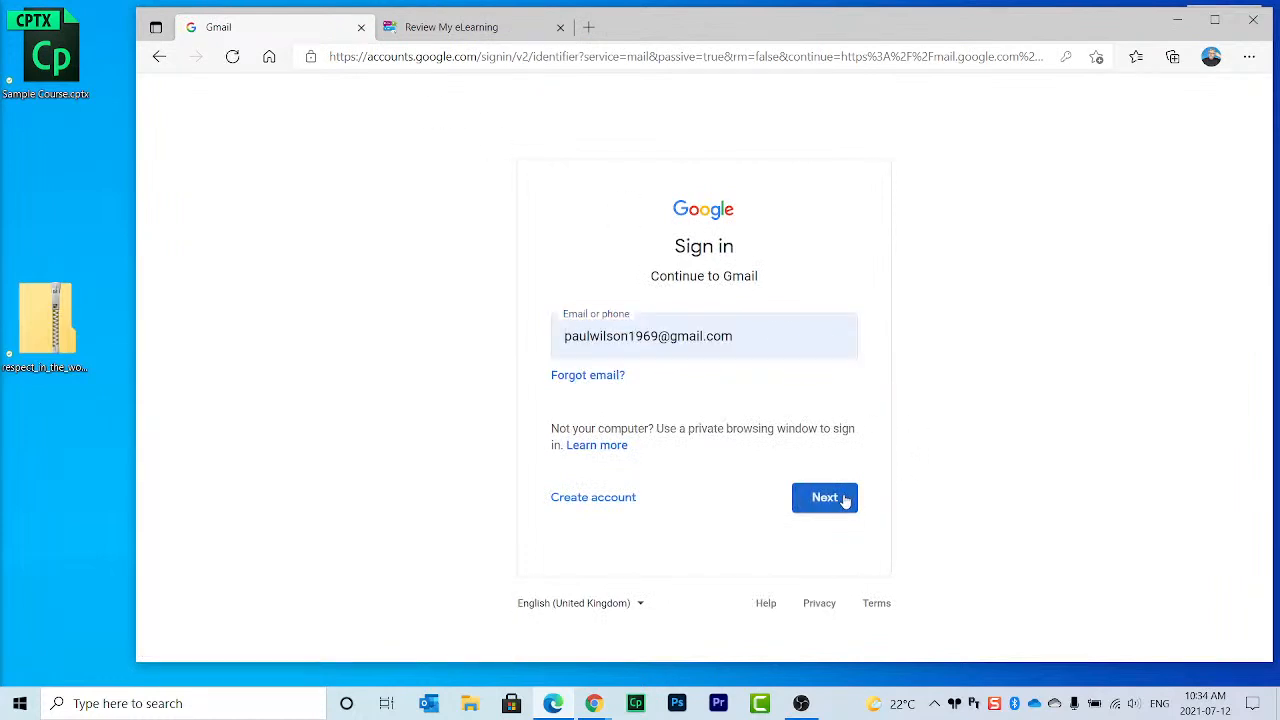
left_click(842, 500)
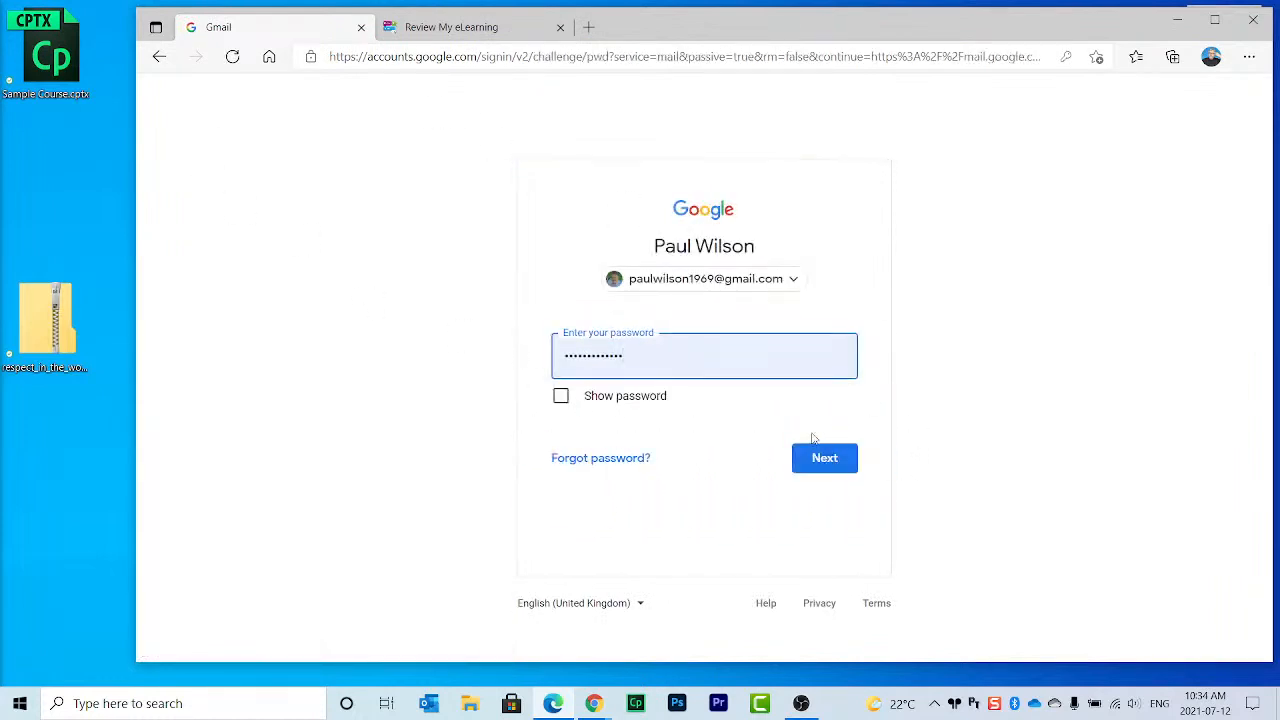
left_click(812, 457)
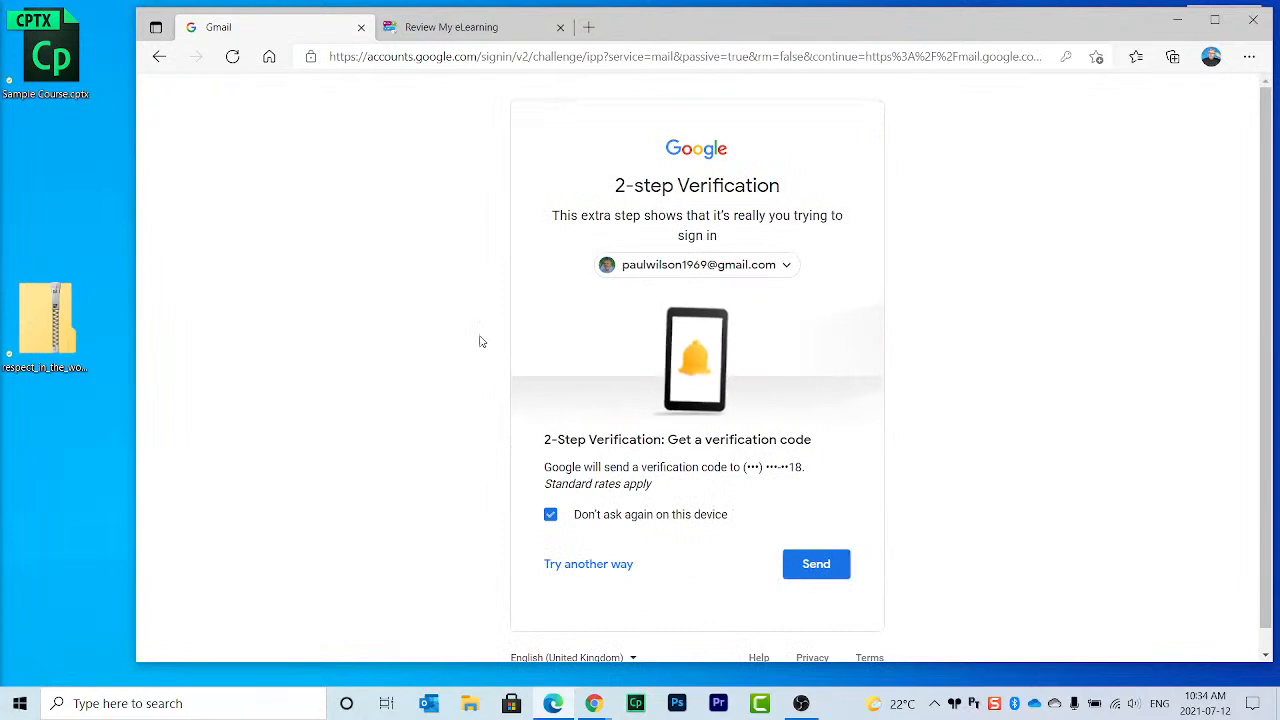
left_click(824, 568)
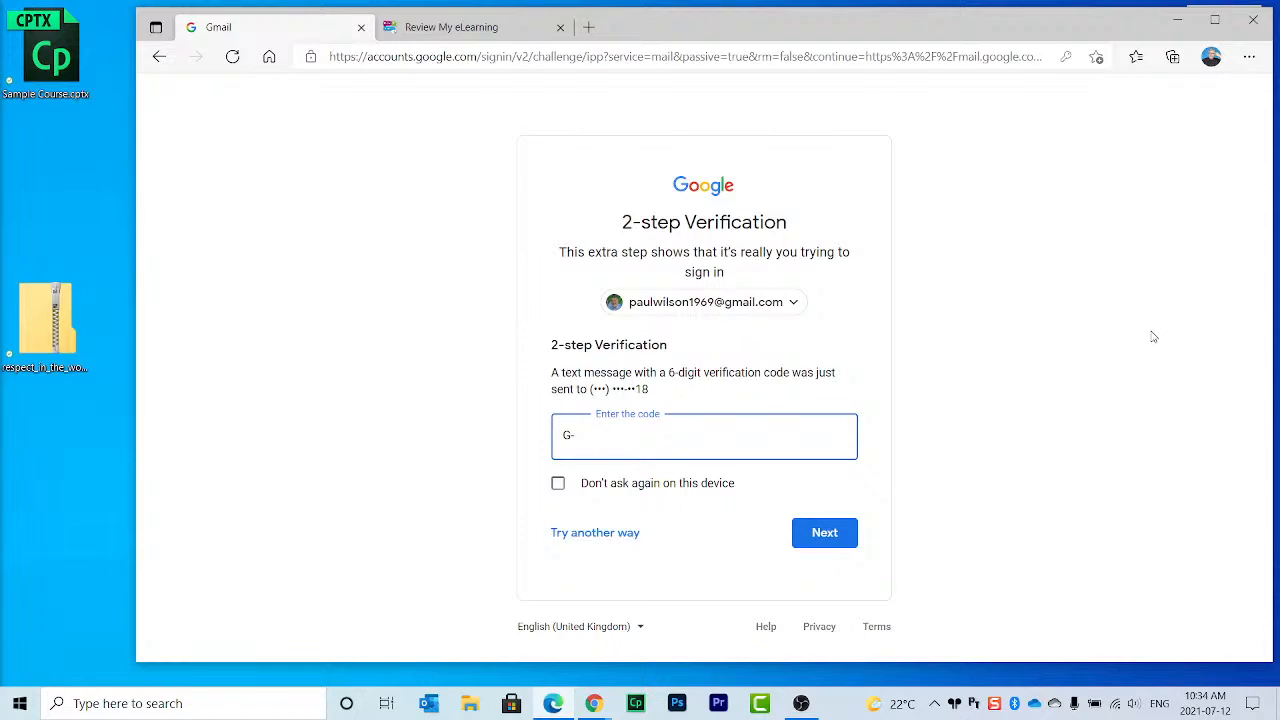
left_click(1177, 20)
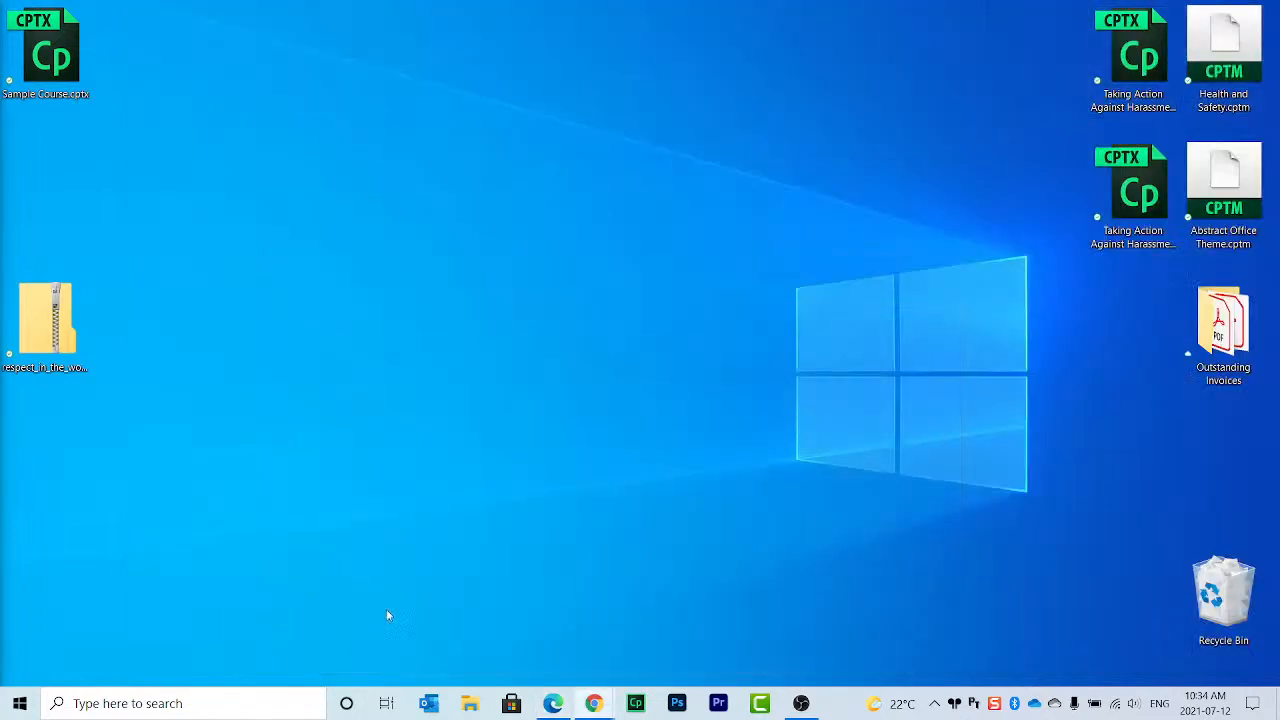
Step: Open the Review My eLearning e-mail in Outlook's Gmail inbox and follow 'Confirm my account'
left_click(428, 703)
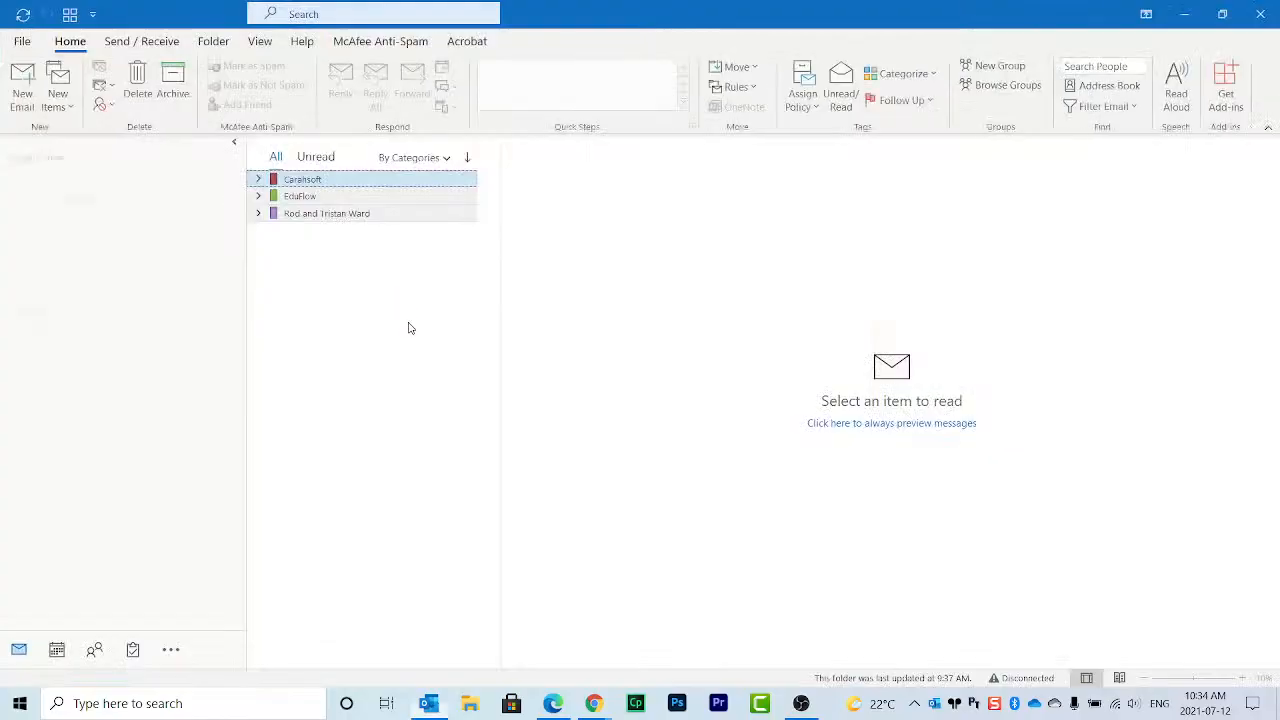
left_click(105, 220)
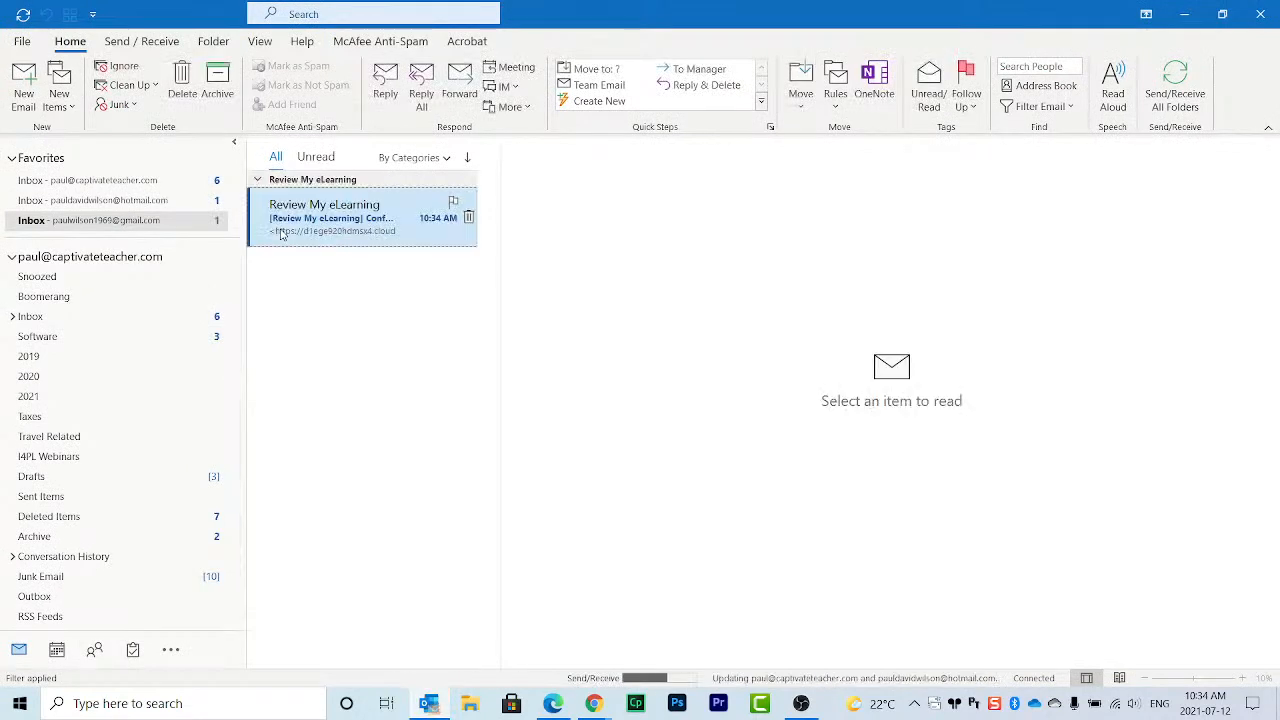
left_click(372, 216)
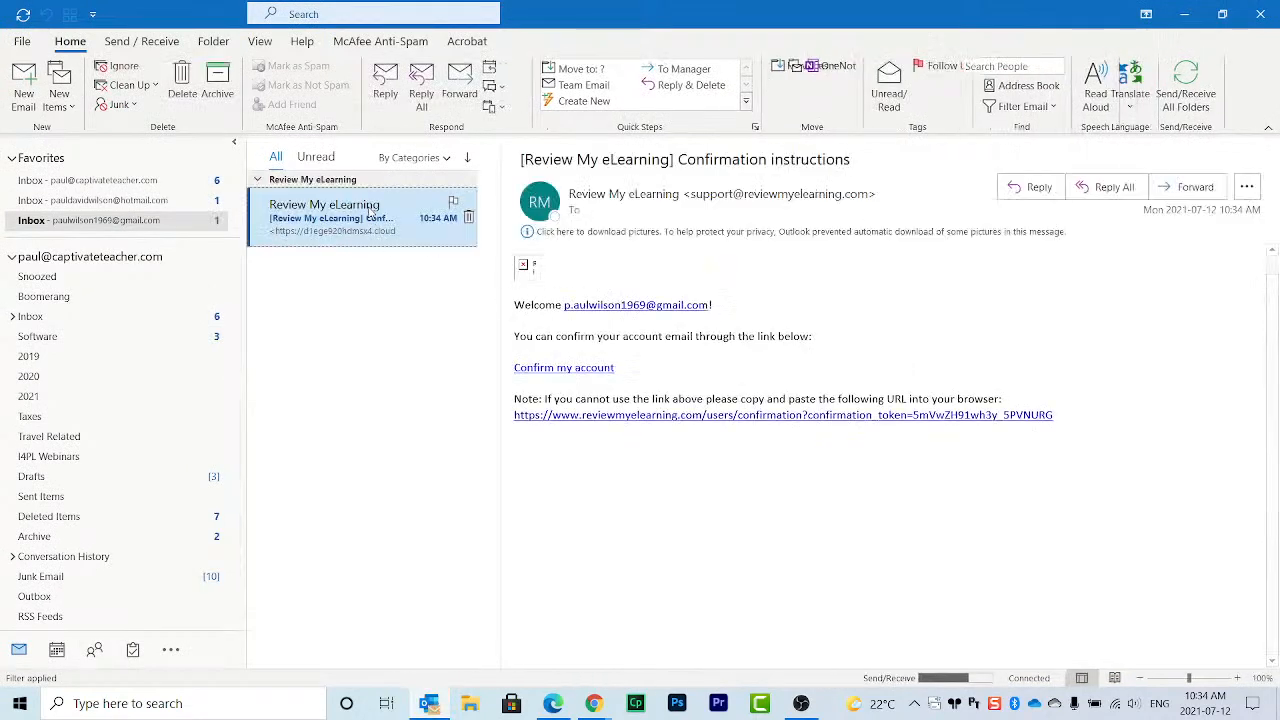
left_click(570, 368)
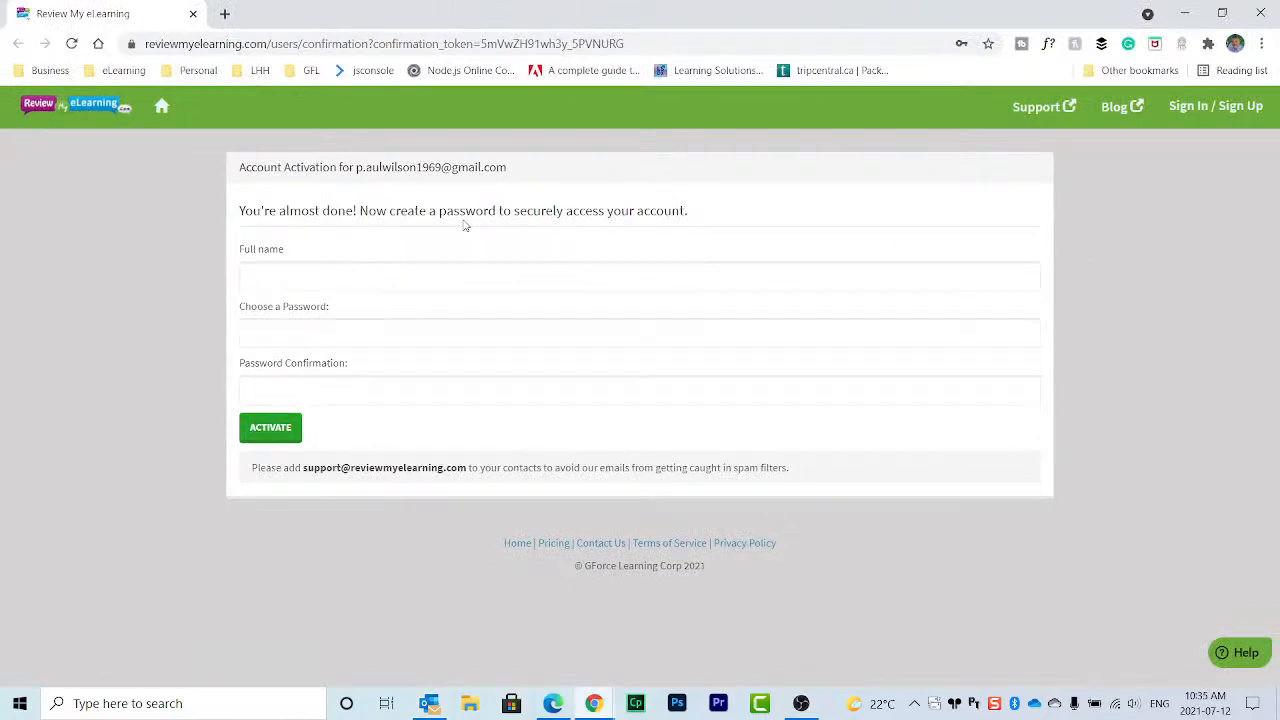
Step: Enter the reviewer's full name, accept Chrome's suggested strong password, and activate the account
left_click(416, 280)
key("Tab")
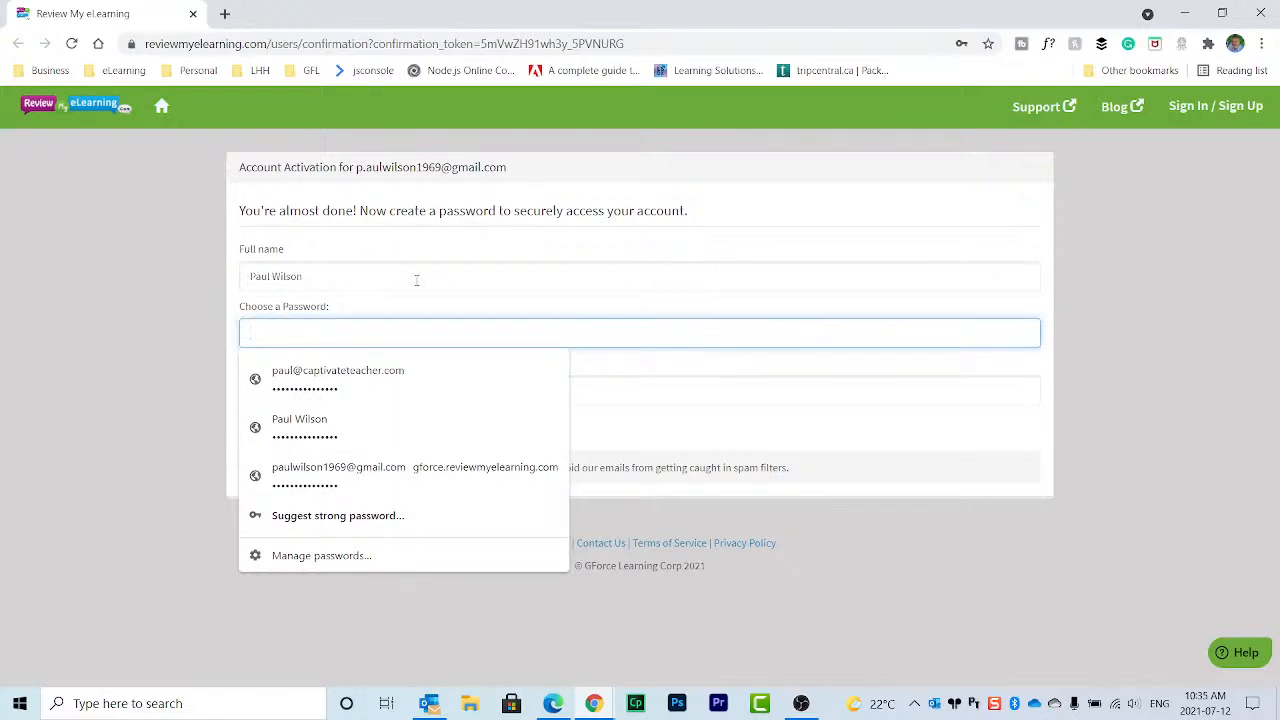
left_click(372, 515)
left_click(595, 378)
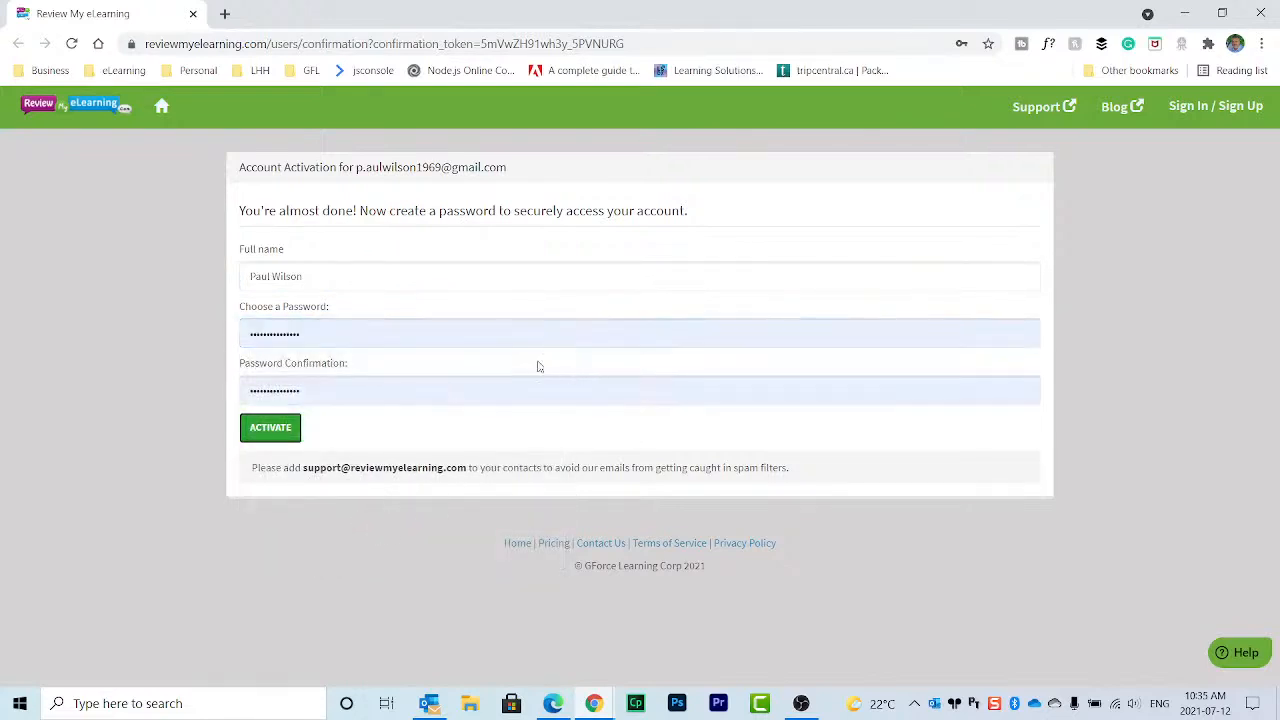
left_click(312, 334)
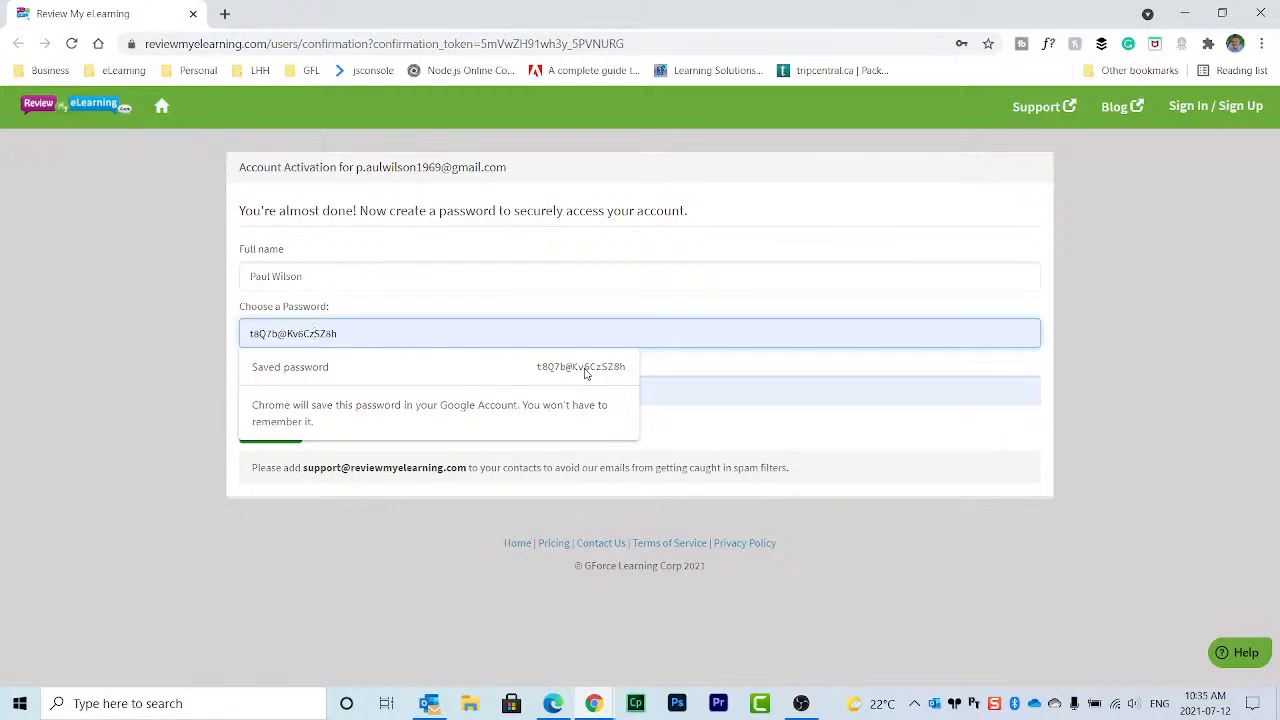
left_click(362, 279)
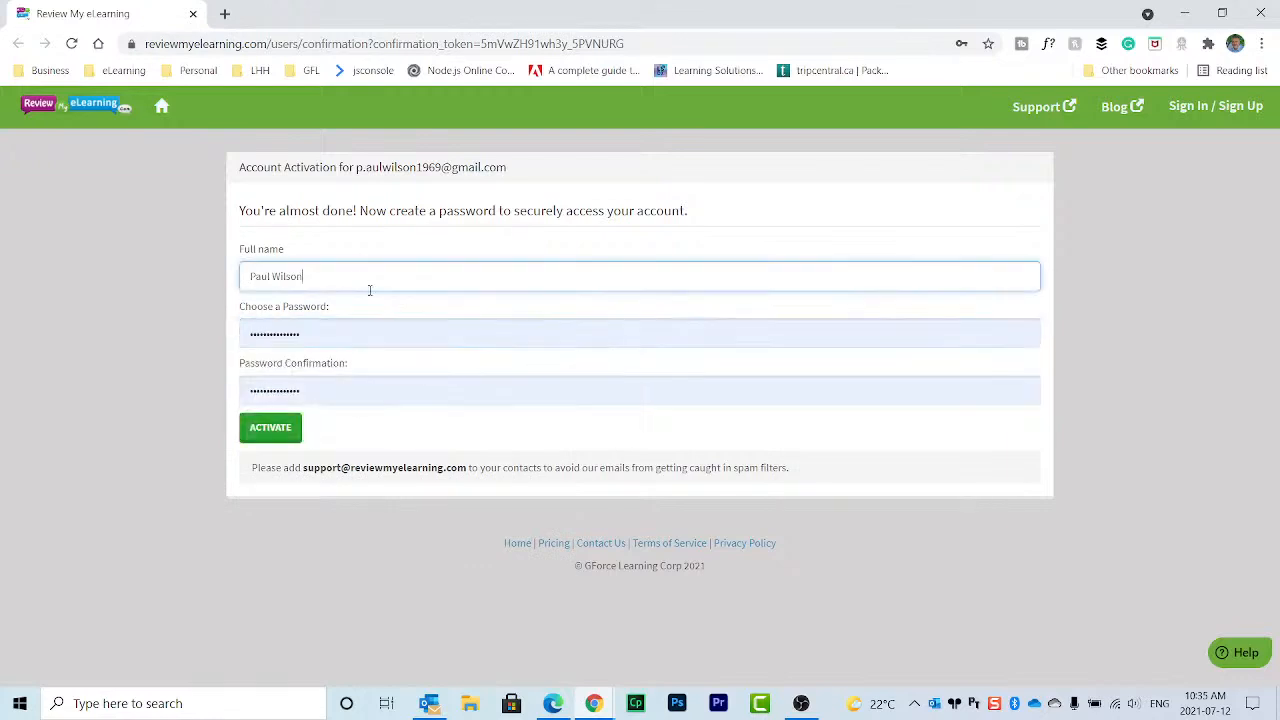
left_click(270, 429)
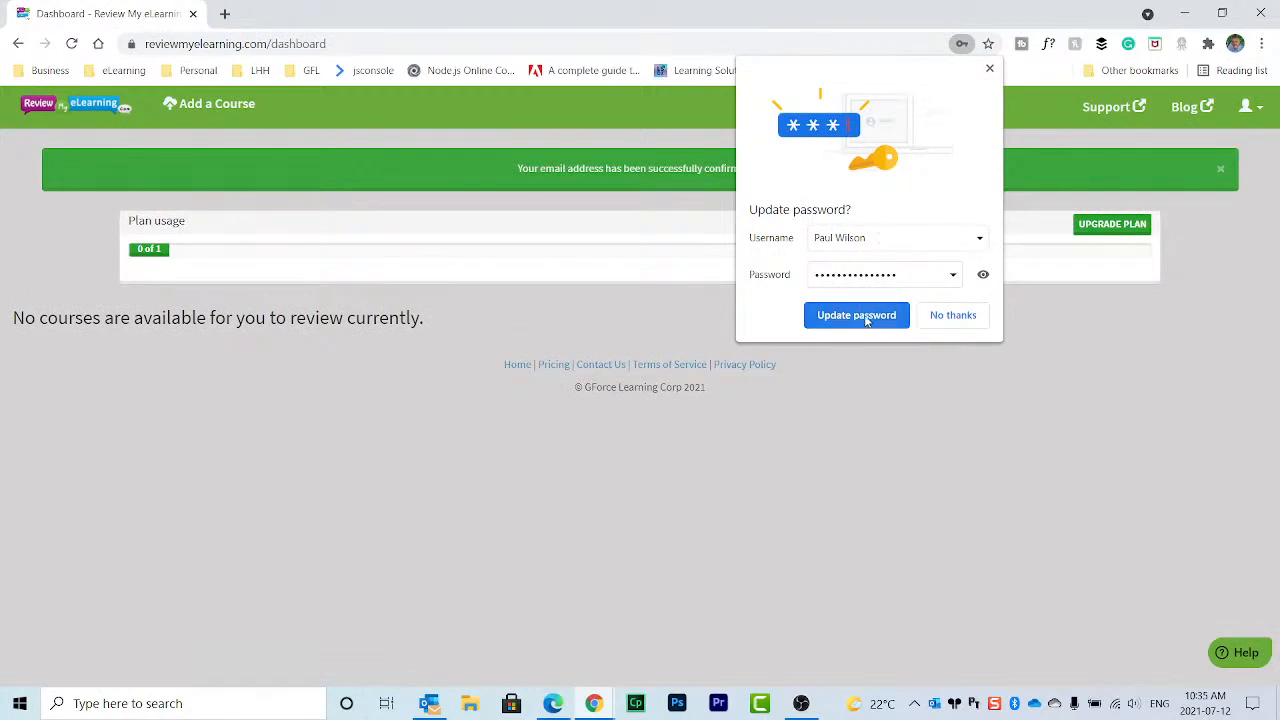
Step: Reveal the password in Chrome's 'Update password?' popup, then choose No thanks
left_click(983, 274)
left_click_drag(955, 275, 742, 279)
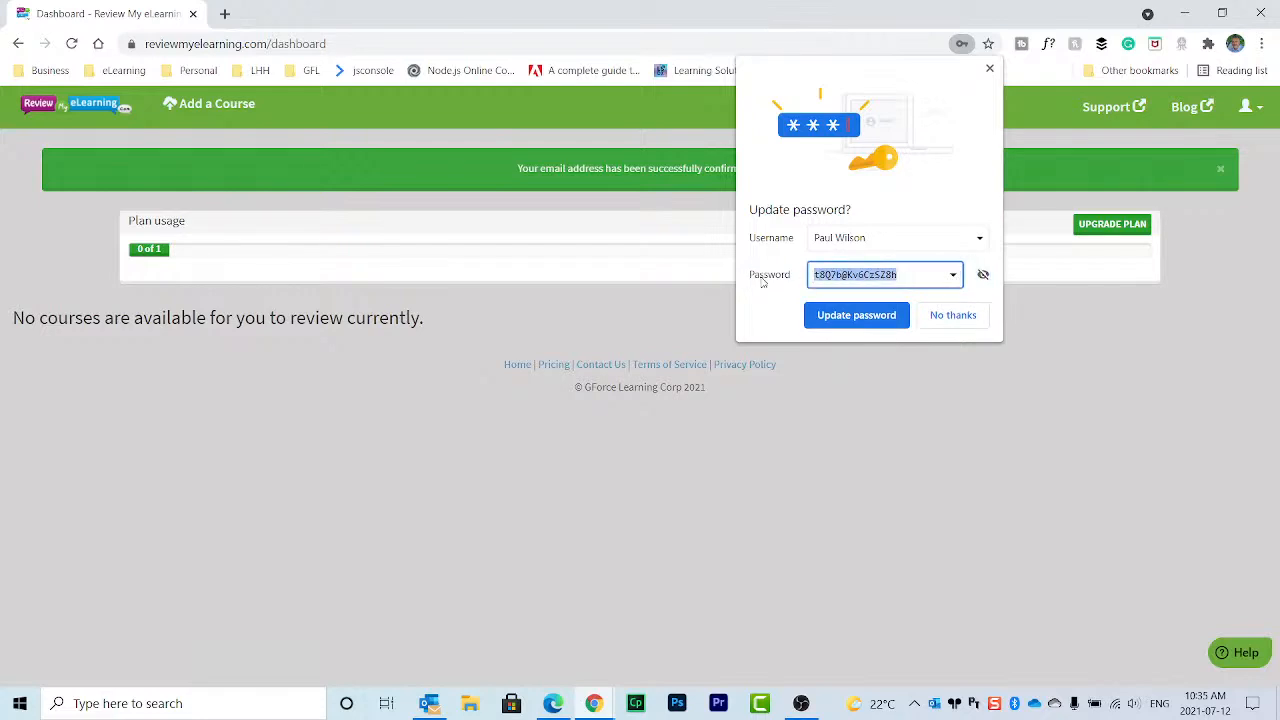
left_click(936, 310)
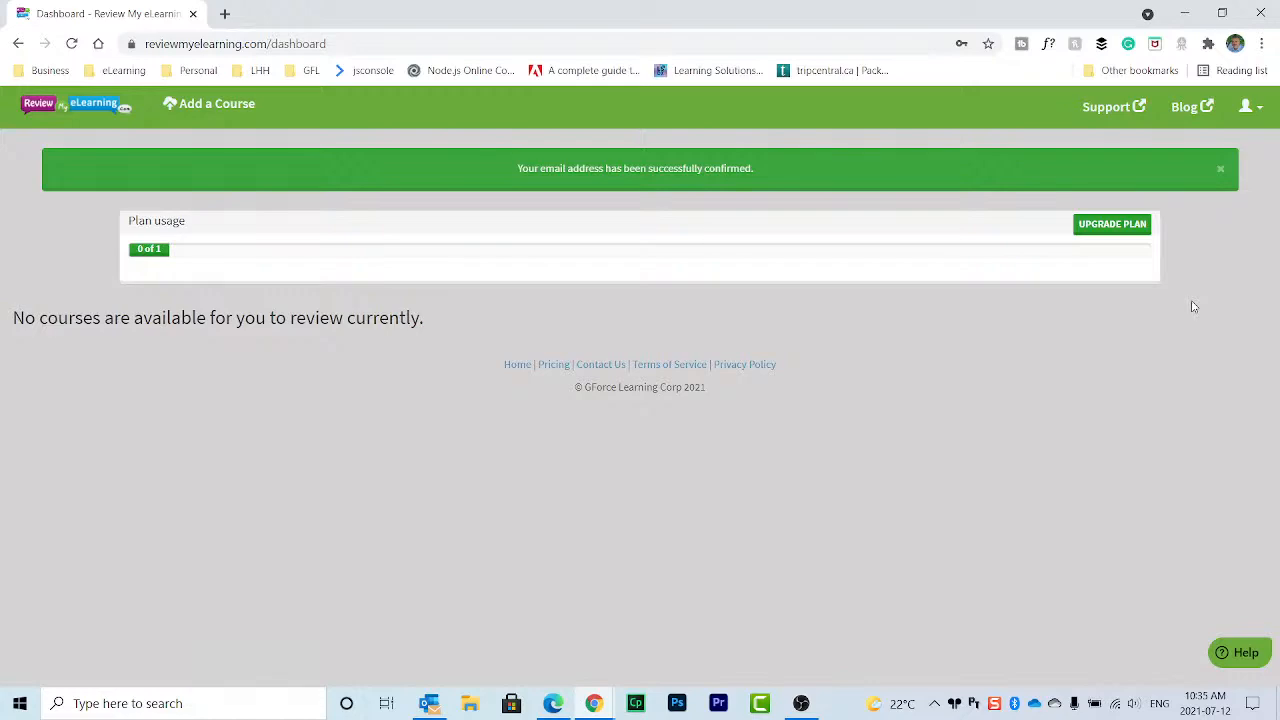
Step: Resize the Chrome window so the desktop zip stays visible, then go to Add a Course
left_click_drag(645, 14, 1046, 37)
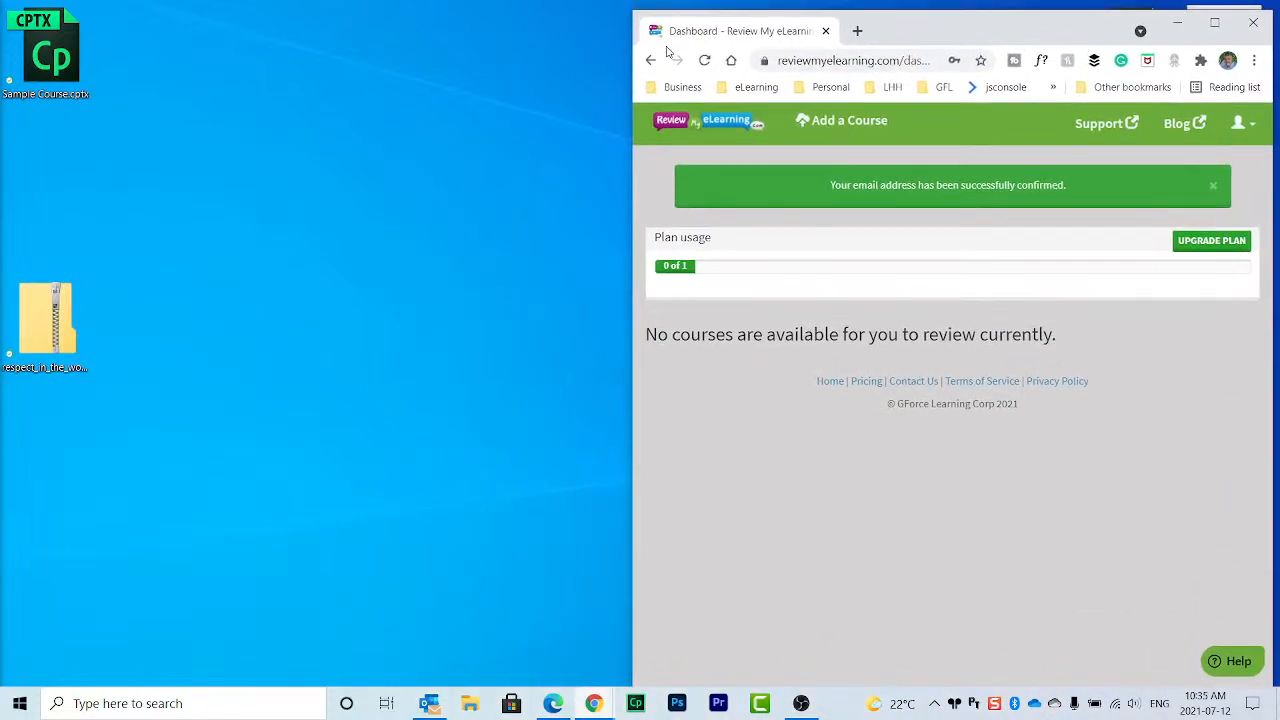
left_click_drag(636, 24, 371, 97)
left_click_drag(670, 98, 672, 22)
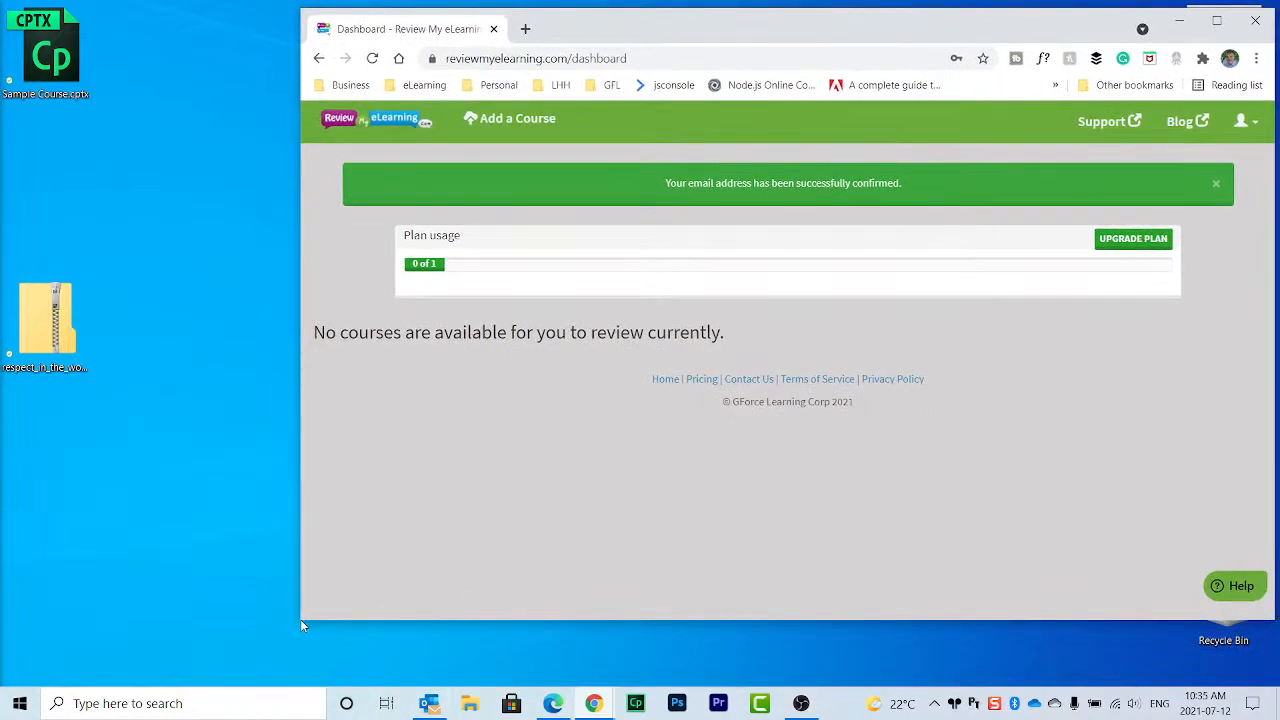
left_click_drag(300, 620, 118, 675)
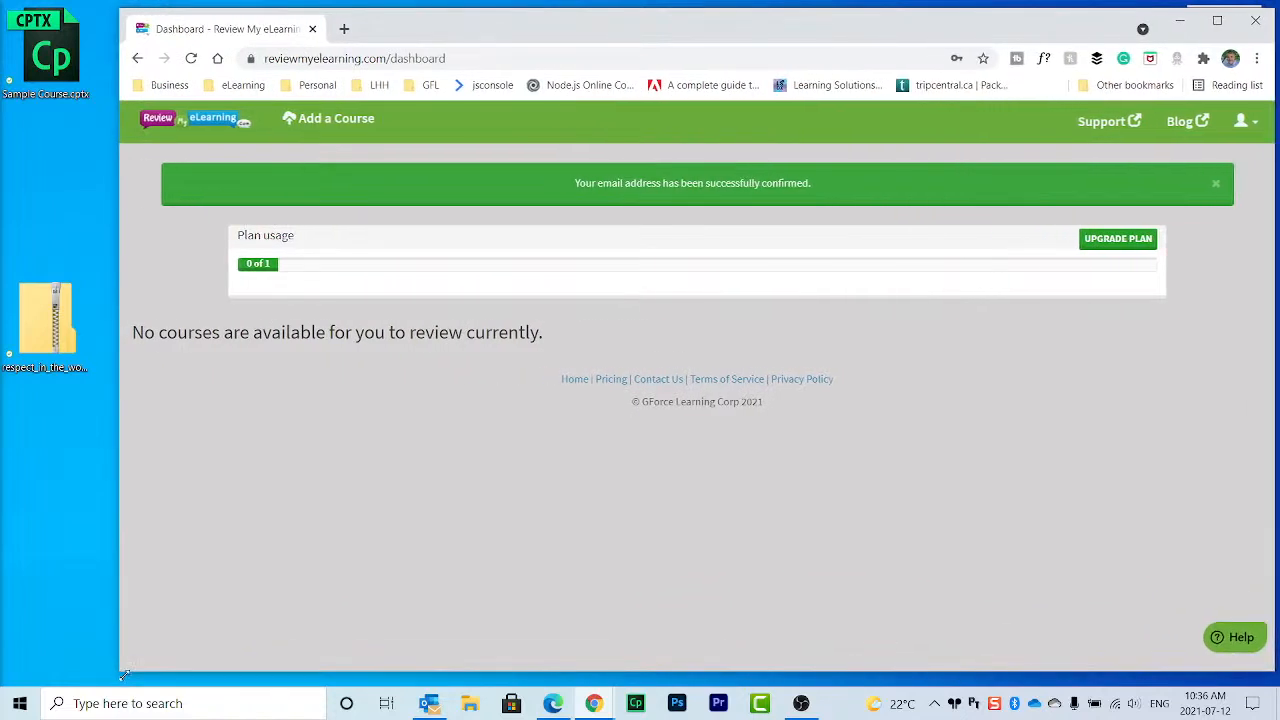
left_click(328, 122)
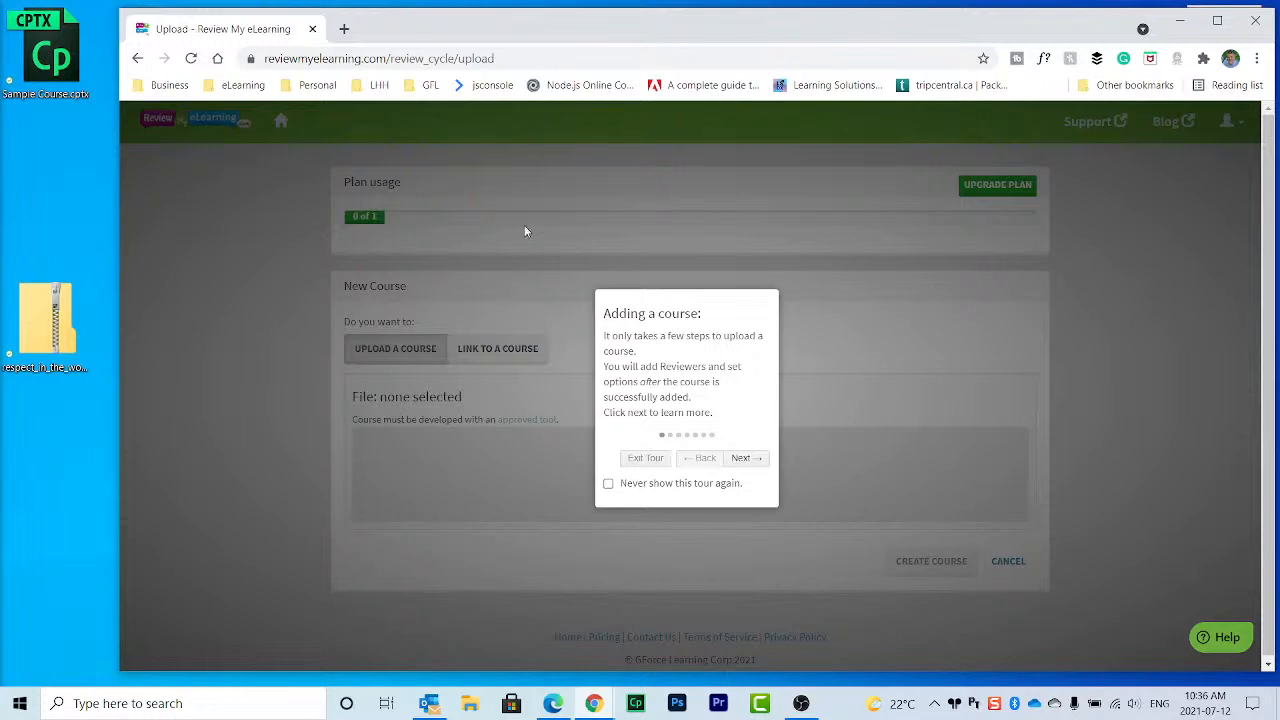
Step: Step through all seven 'Adding a course' tour screens, from upload-or-link to Support, and finish it
left_click(750, 458)
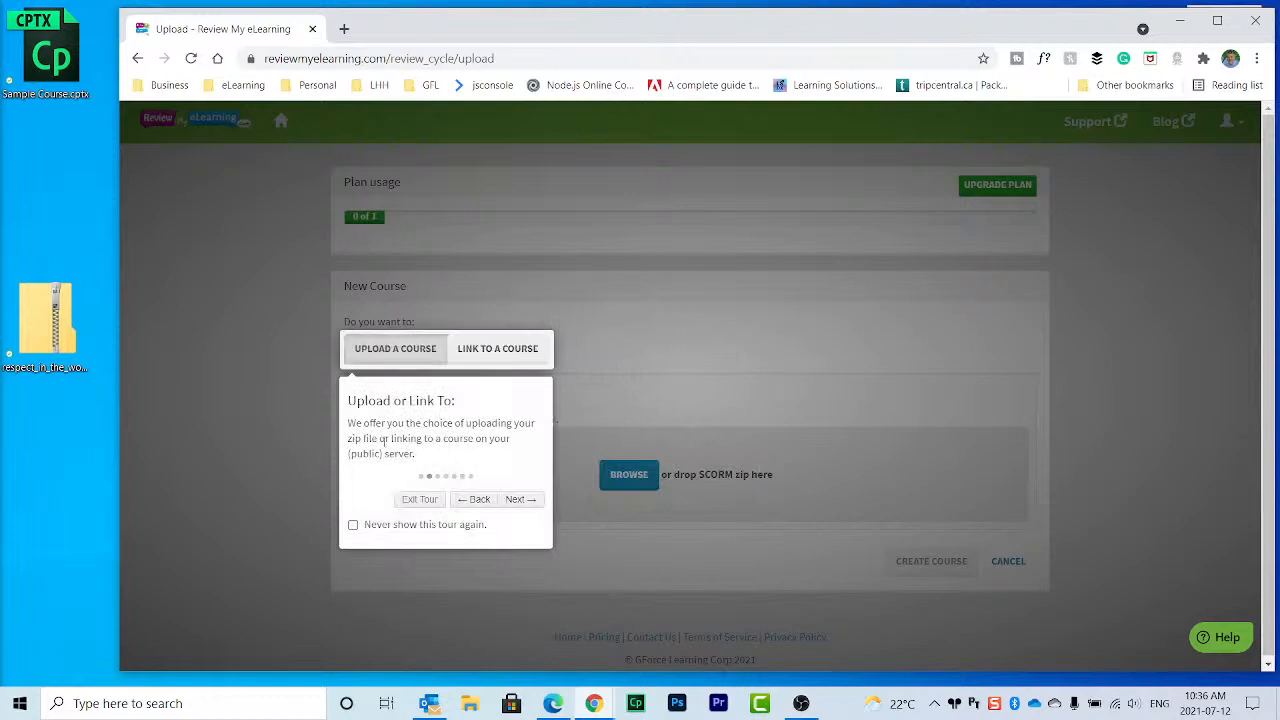
left_click(520, 499)
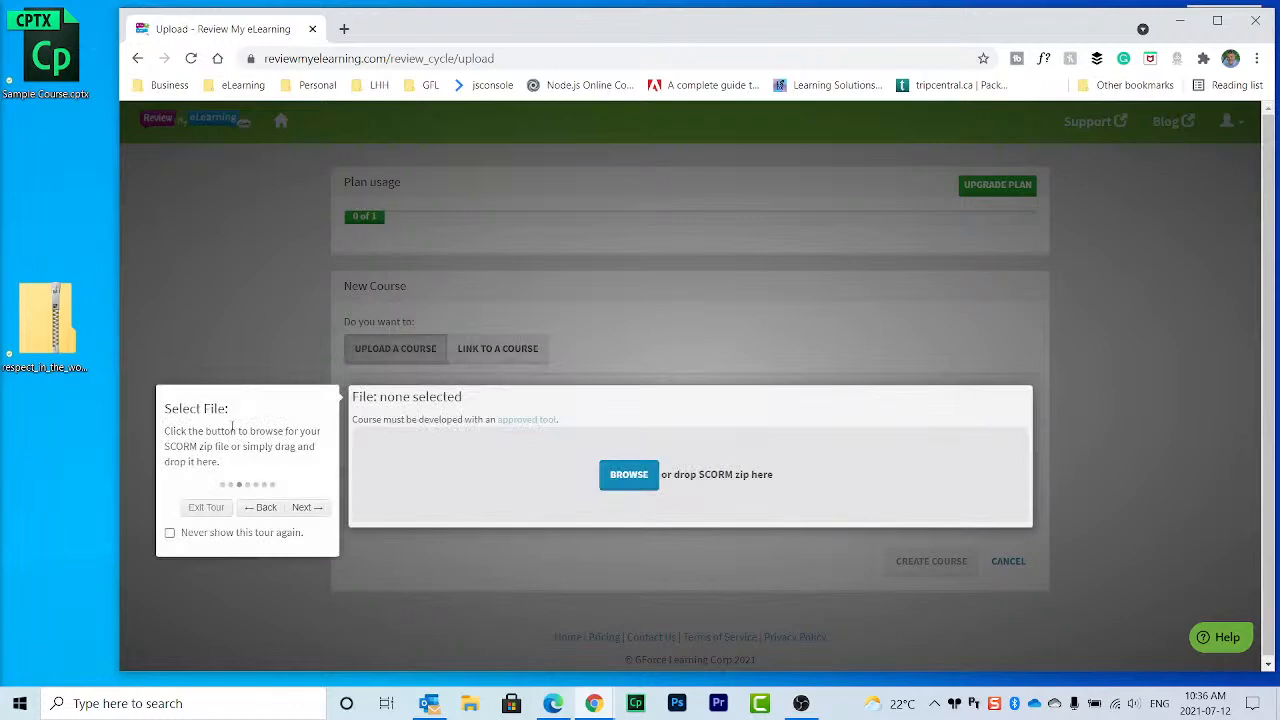
left_click(308, 509)
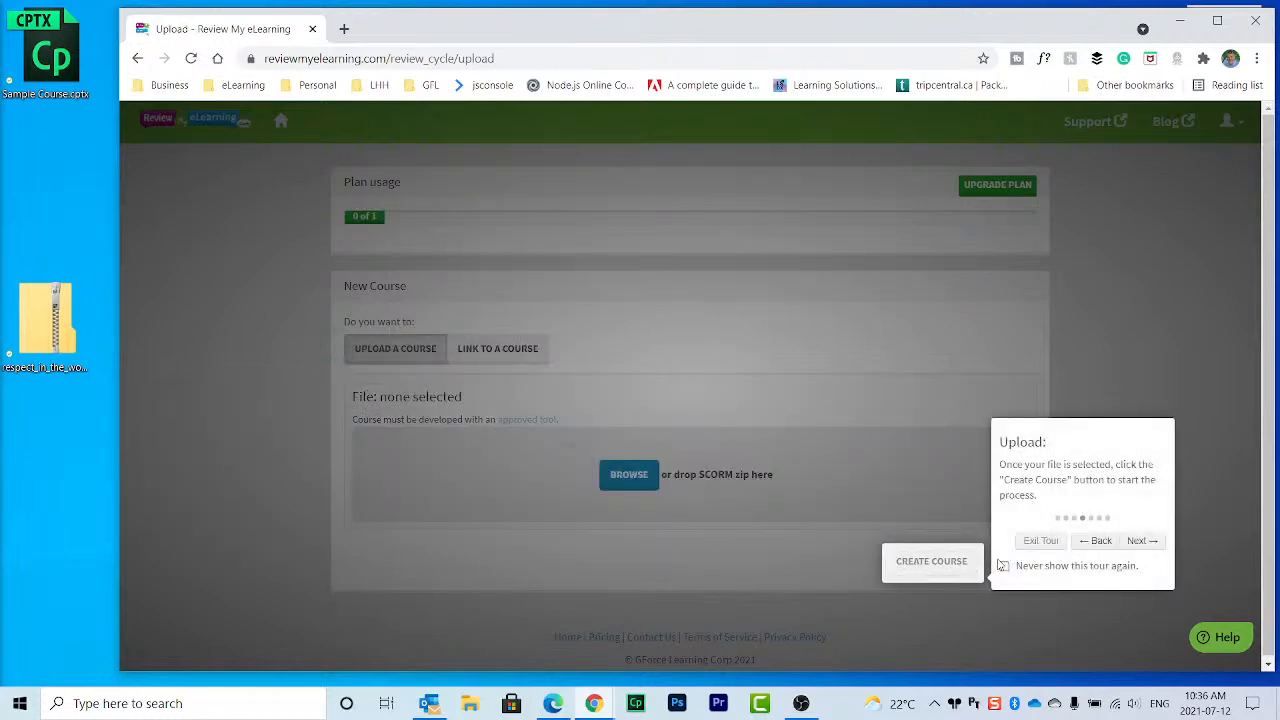
left_click(1138, 541)
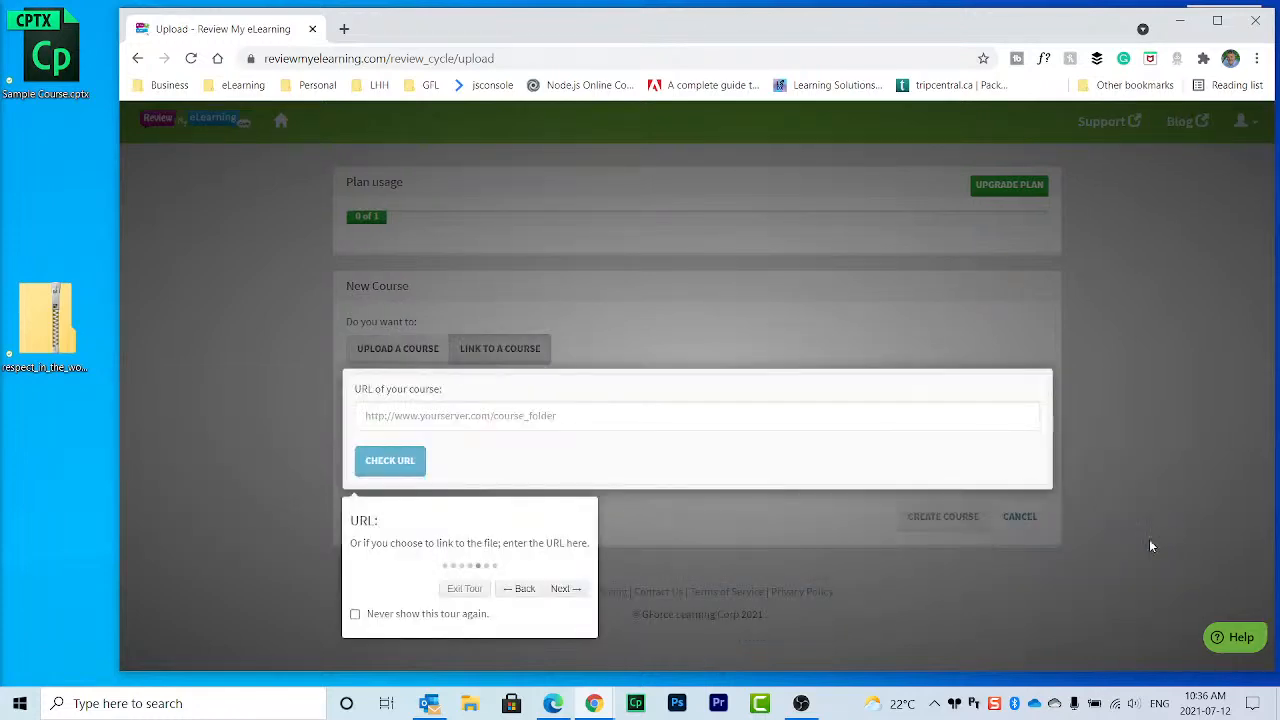
left_click(560, 590)
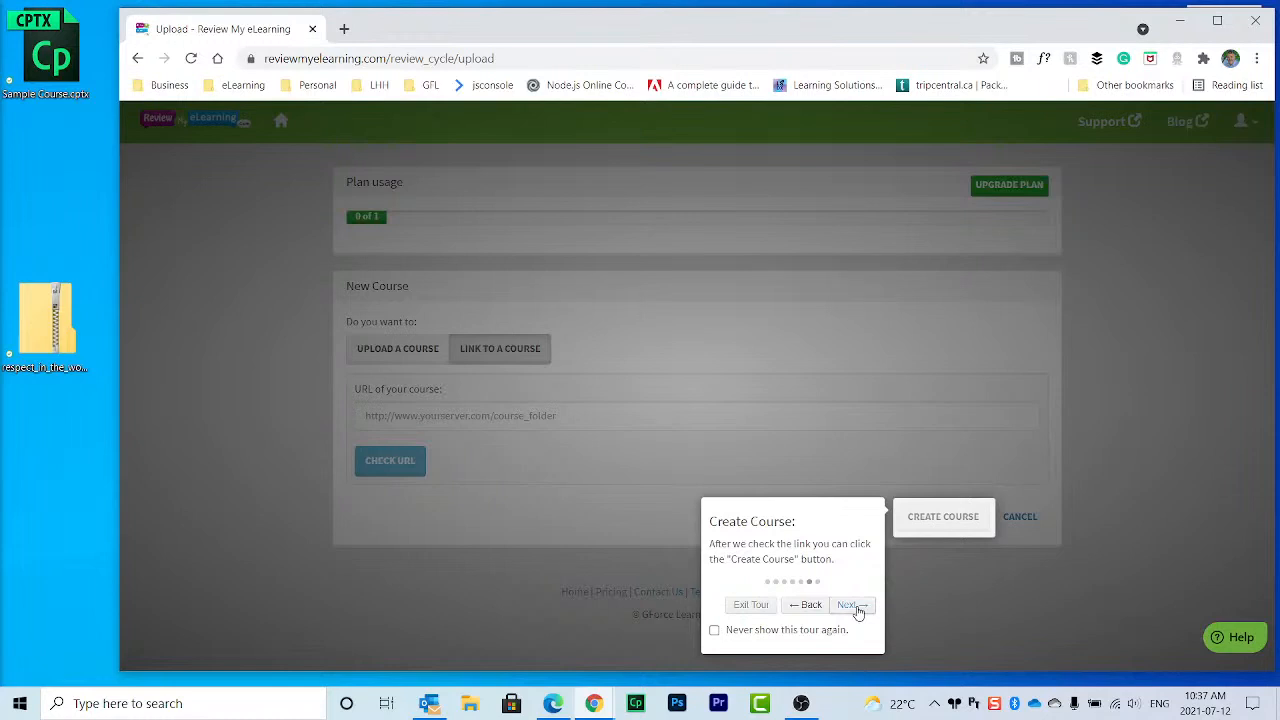
left_click(856, 605)
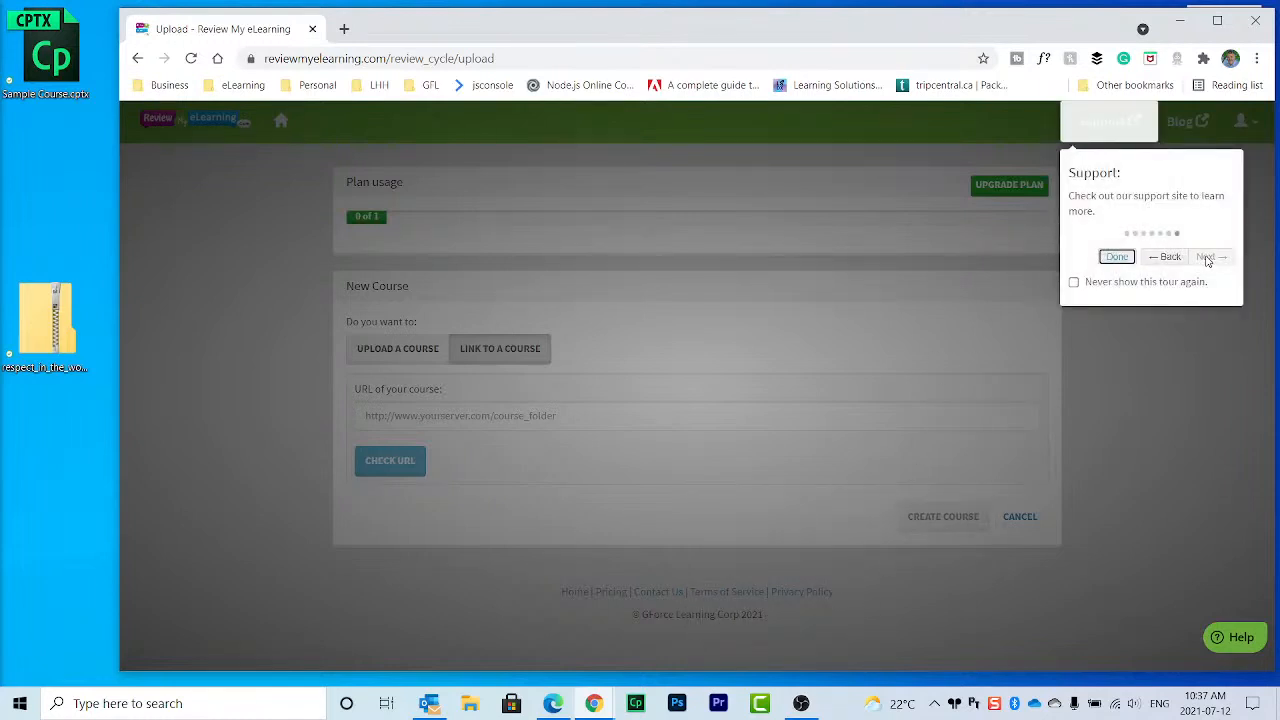
left_click(1117, 257)
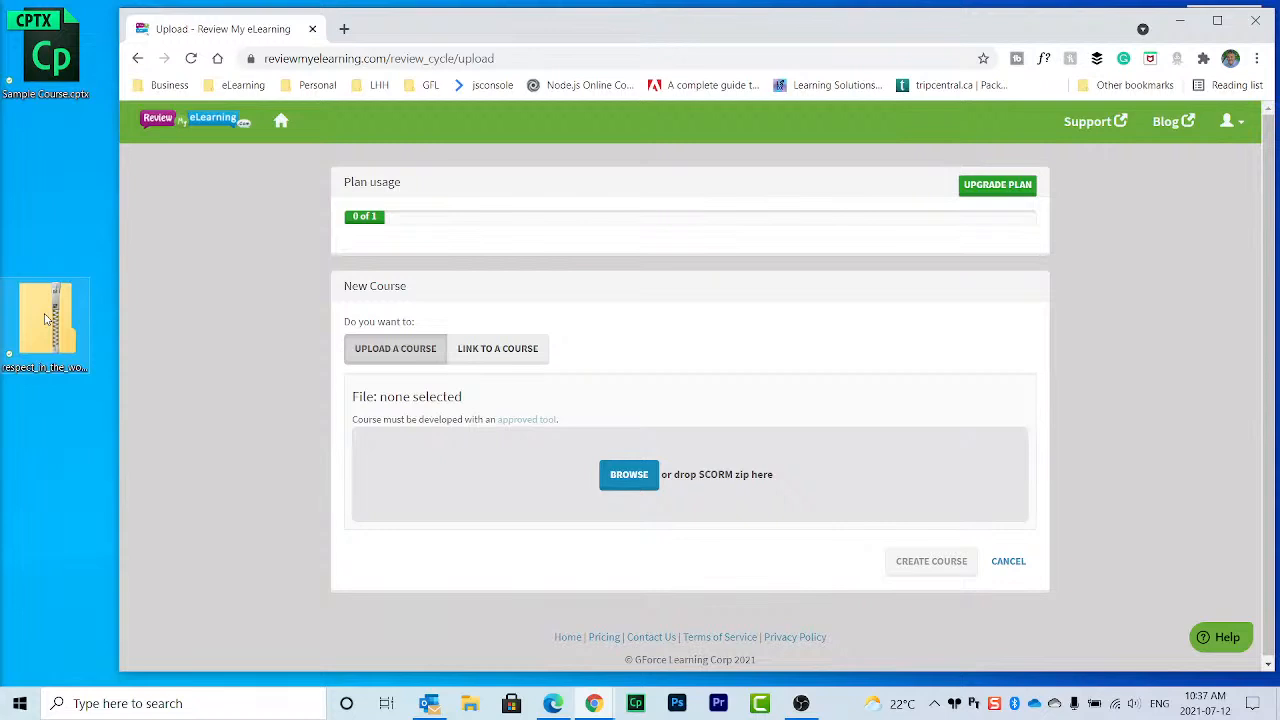
Step: Drop respect_in_the_workplace_v01.zip into the upload area and create the course from it
left_click_drag(75, 288, 772, 472)
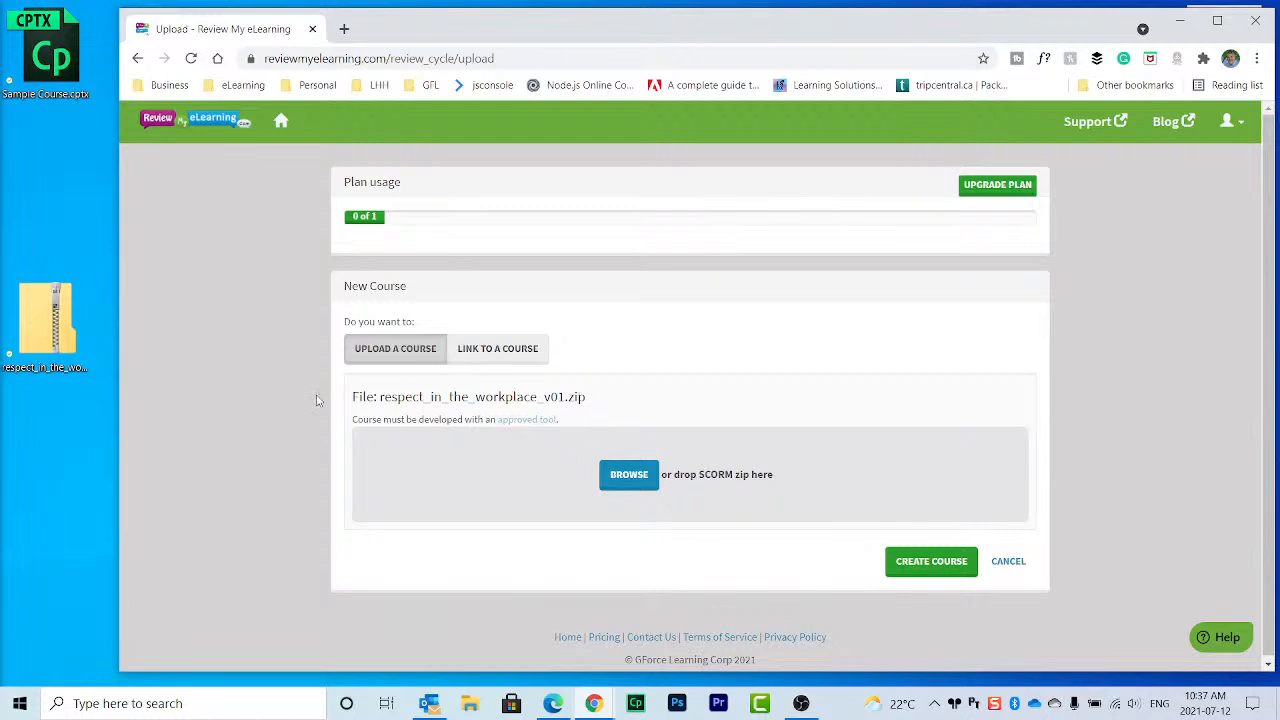
left_click(931, 563)
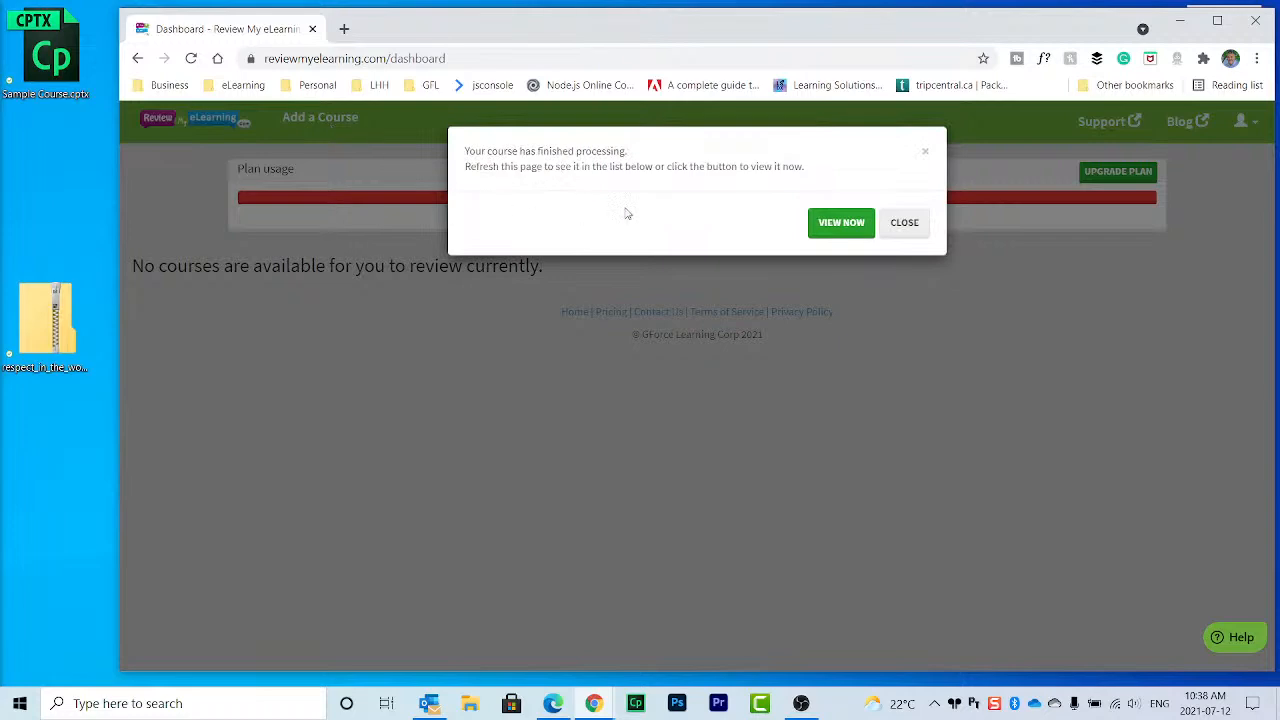
Step: View the new Respect in the Workplace course and step its tour through Title and Labels
left_click(857, 223)
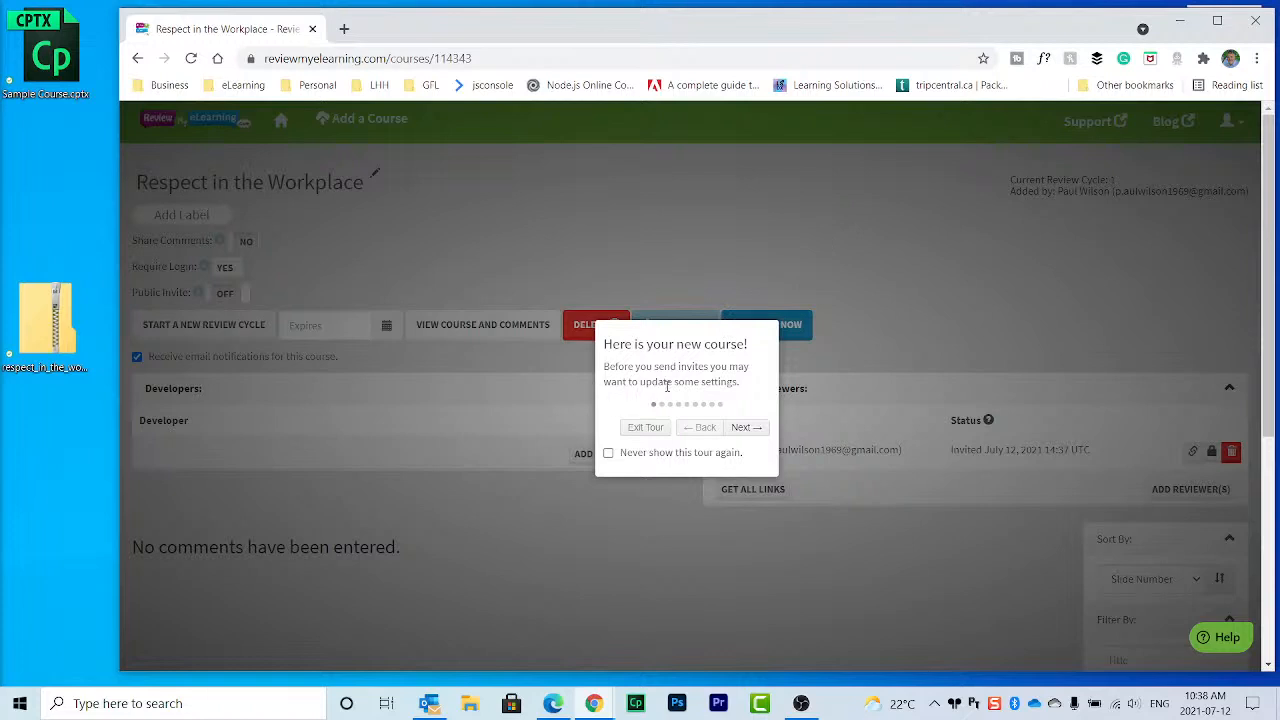
left_click(745, 428)
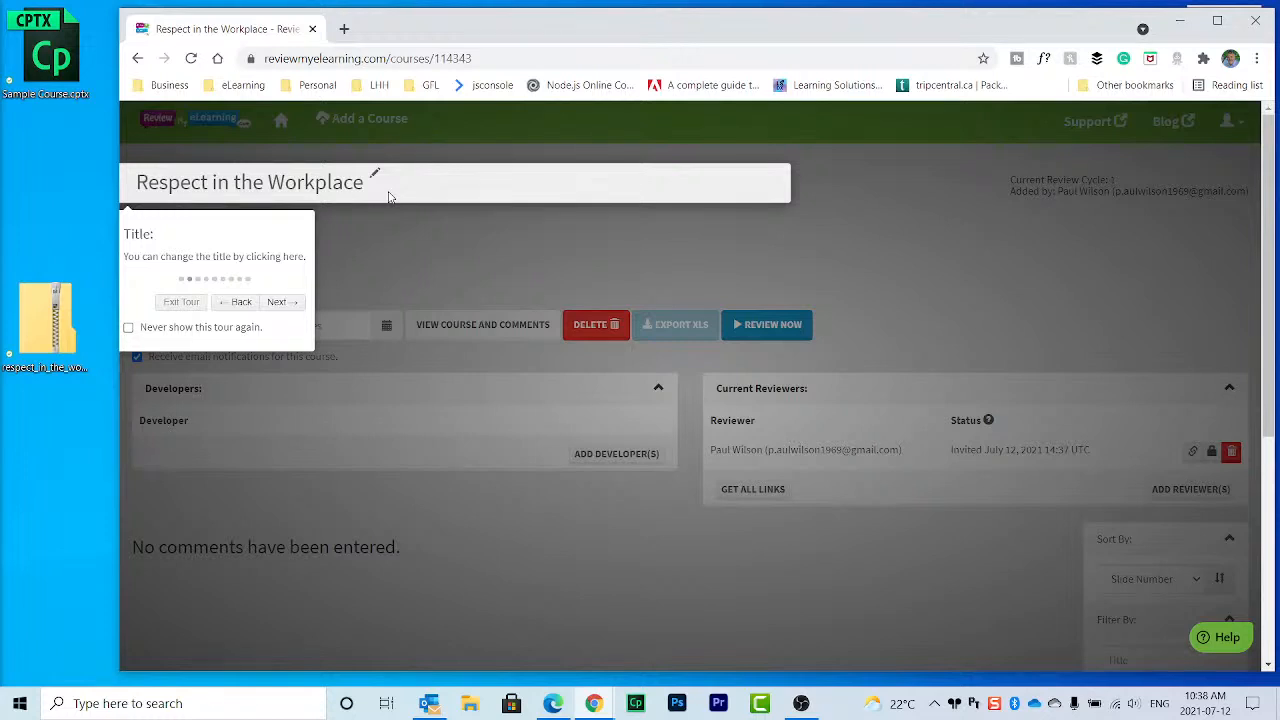
left_click(280, 302)
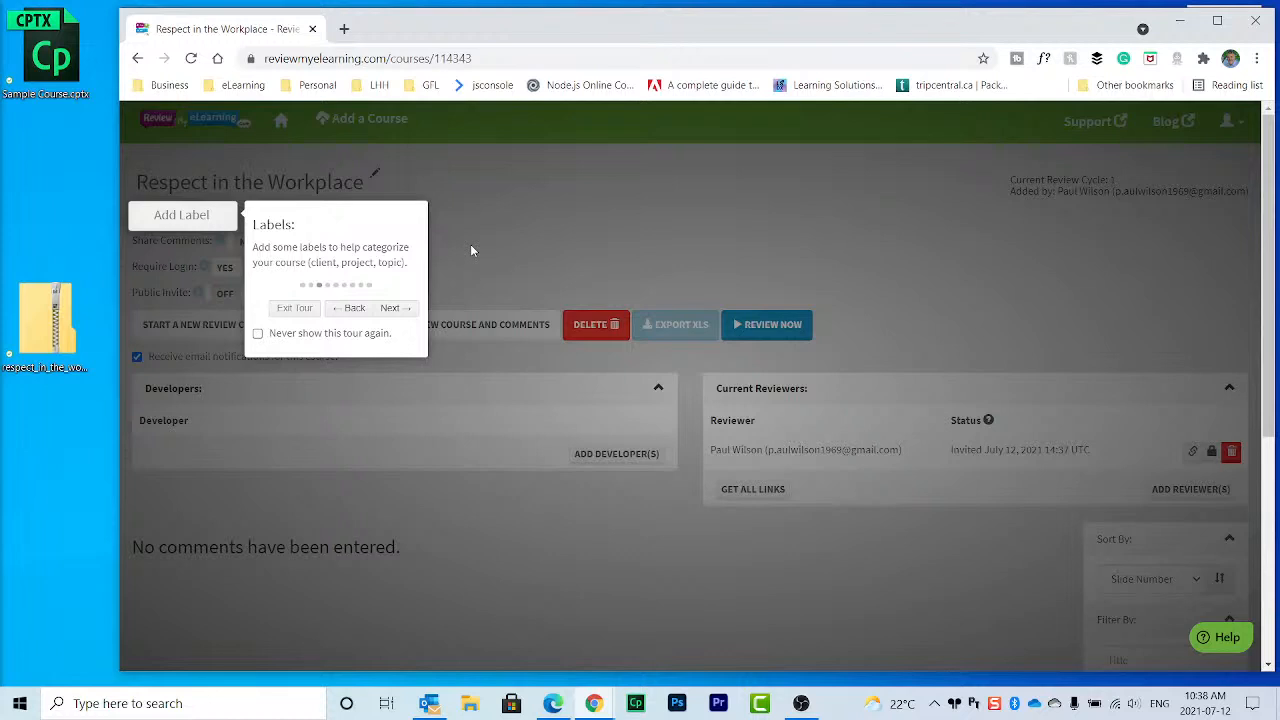
left_click(393, 308)
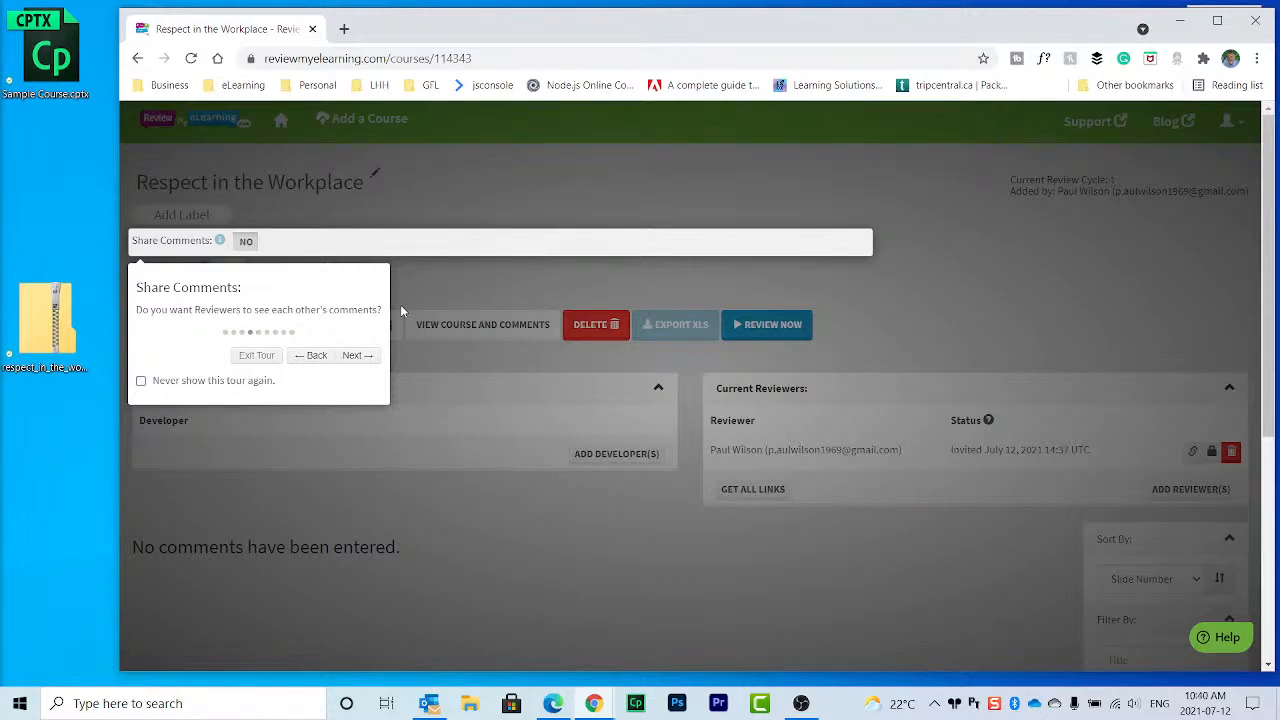
Step: Advance the course tour from Share Comments to the Require Login step
left_click(356, 357)
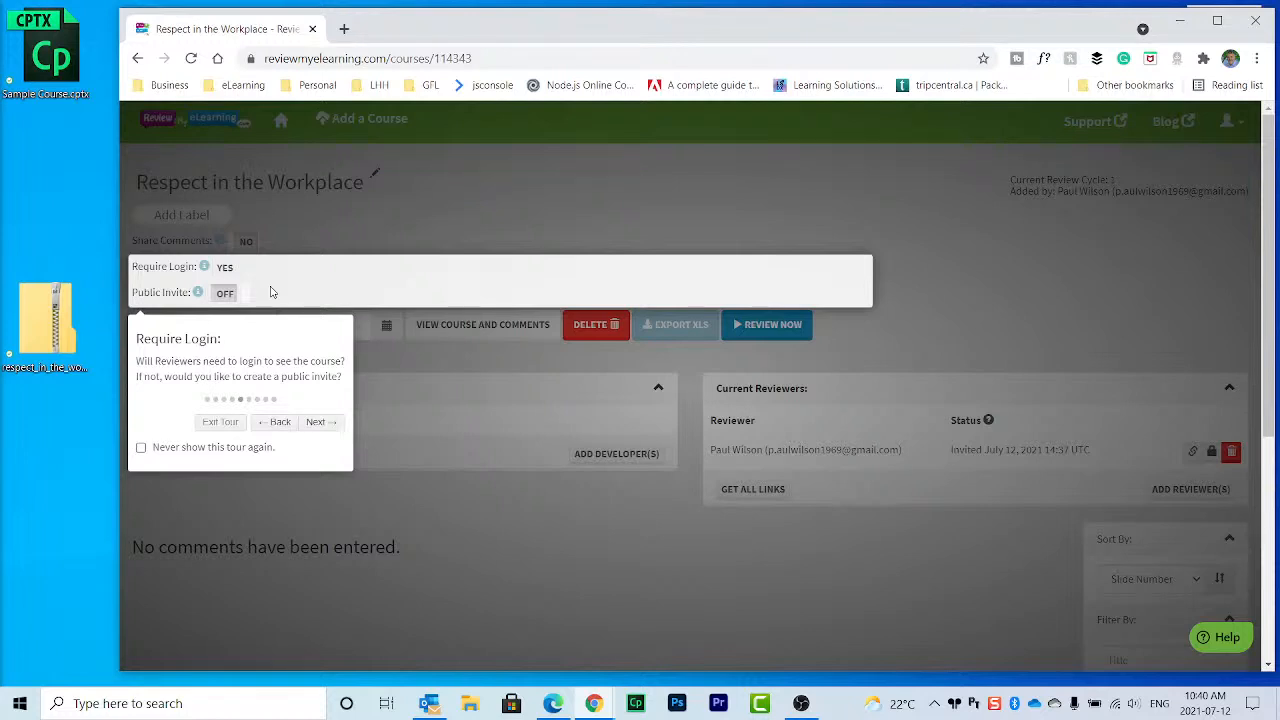
Step: Step the tour past Developers and Reviewers, then start a new review cycle
left_click(323, 424)
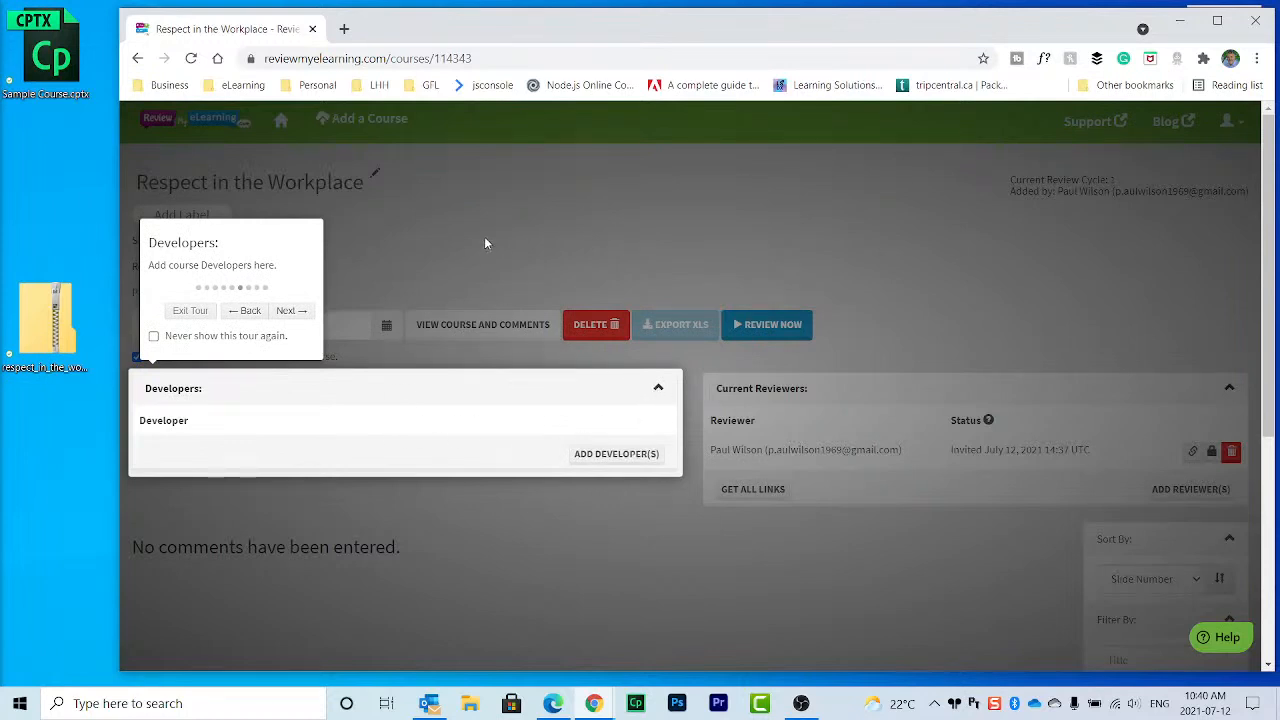
left_click(294, 312)
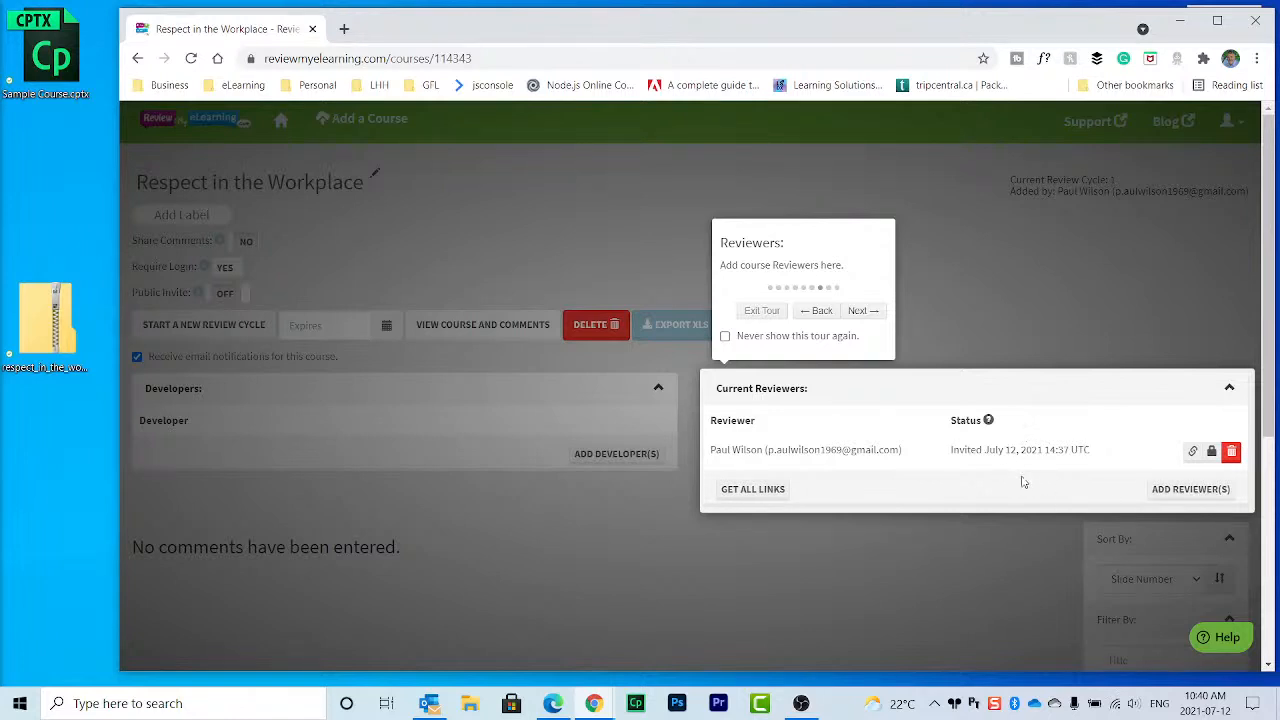
left_click(862, 311)
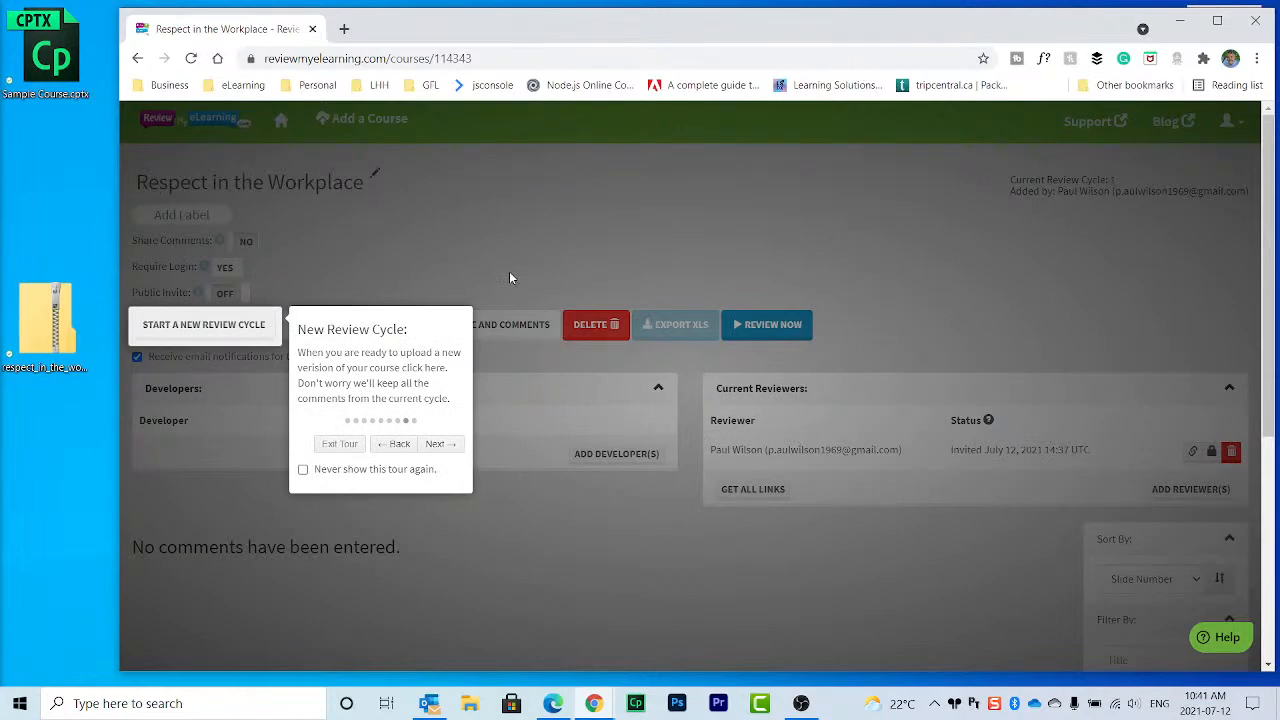
left_click(240, 327)
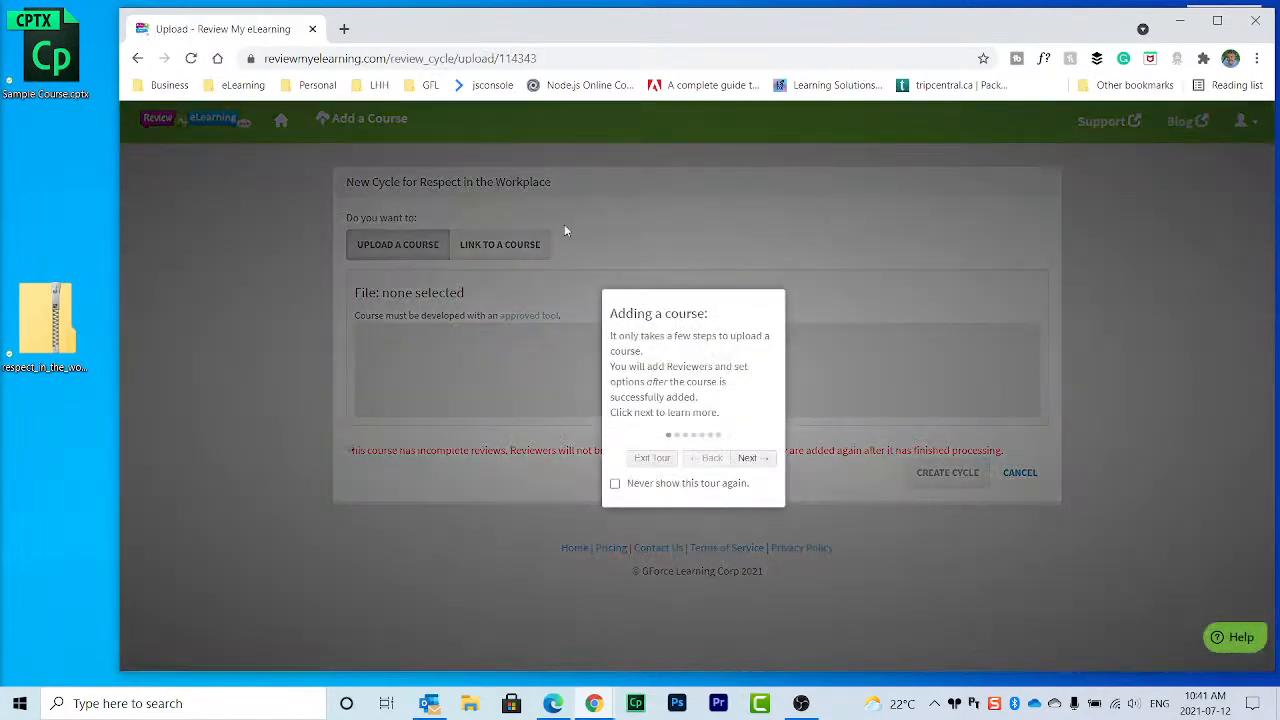
left_click(655, 459)
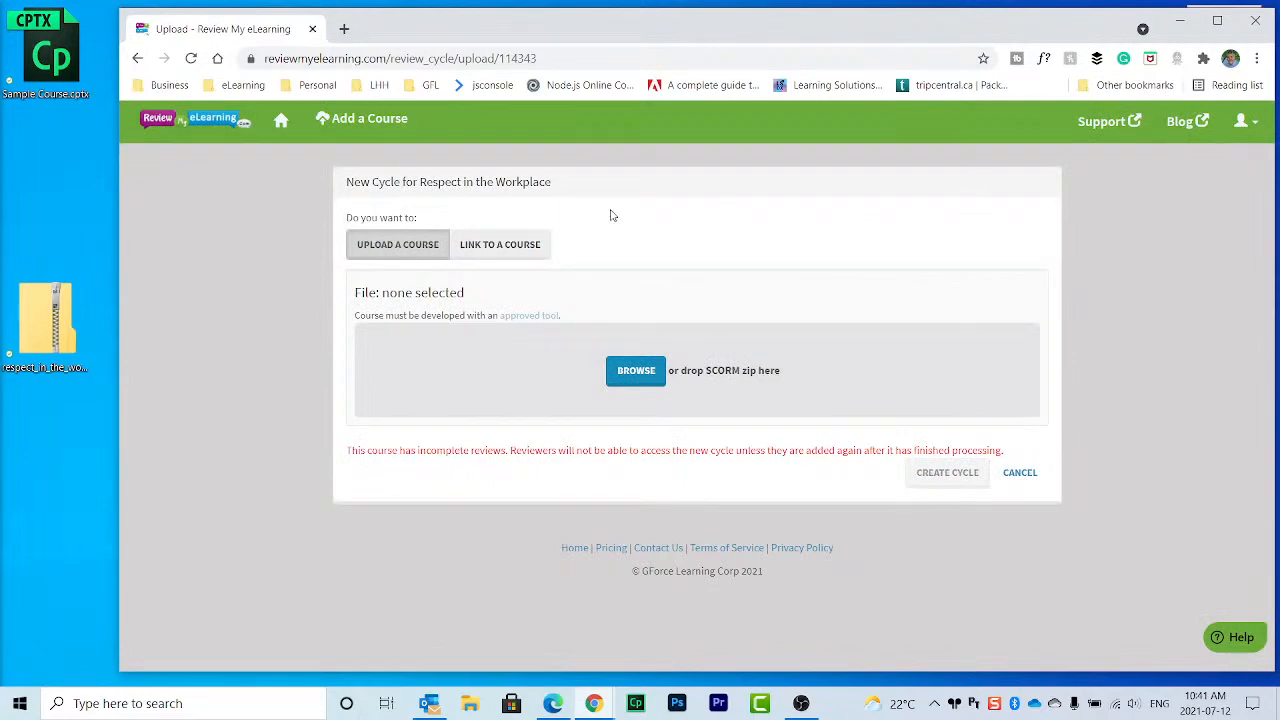
left_click(137, 58)
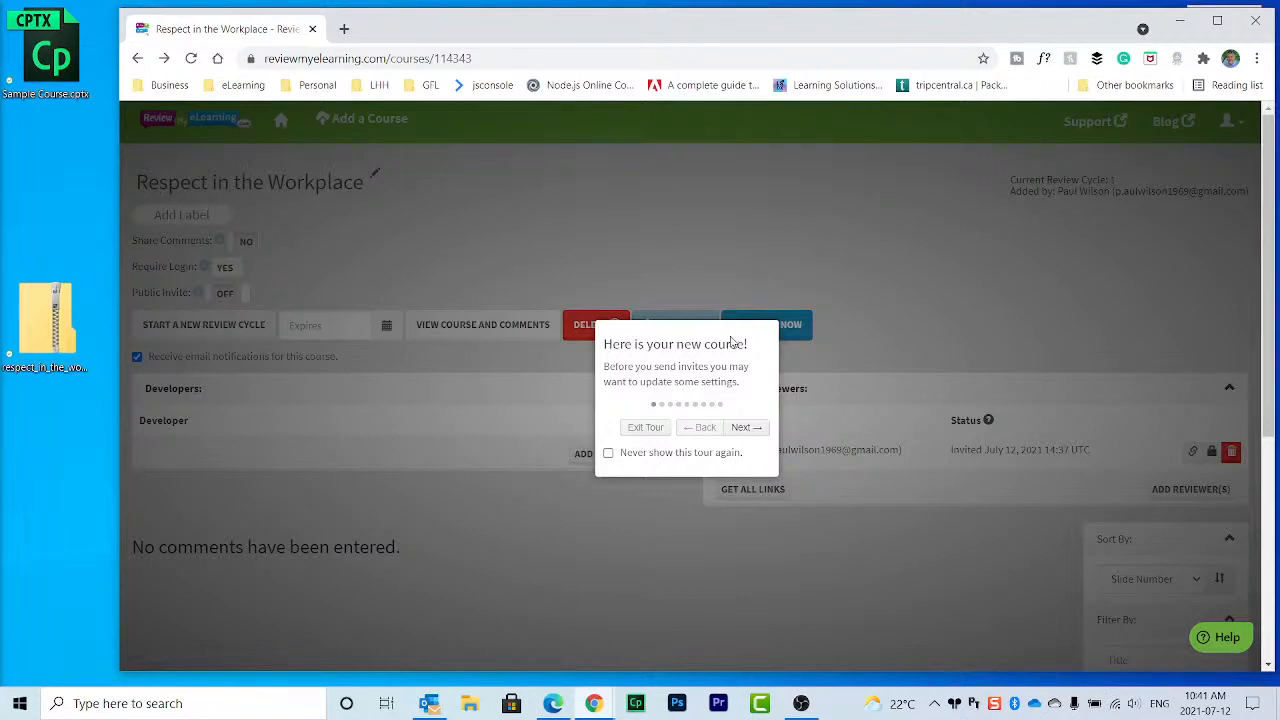
Step: Close the tour, set Share Comments Yes, Require Login No, Public Invite On, and copy its URL
left_click(655, 432)
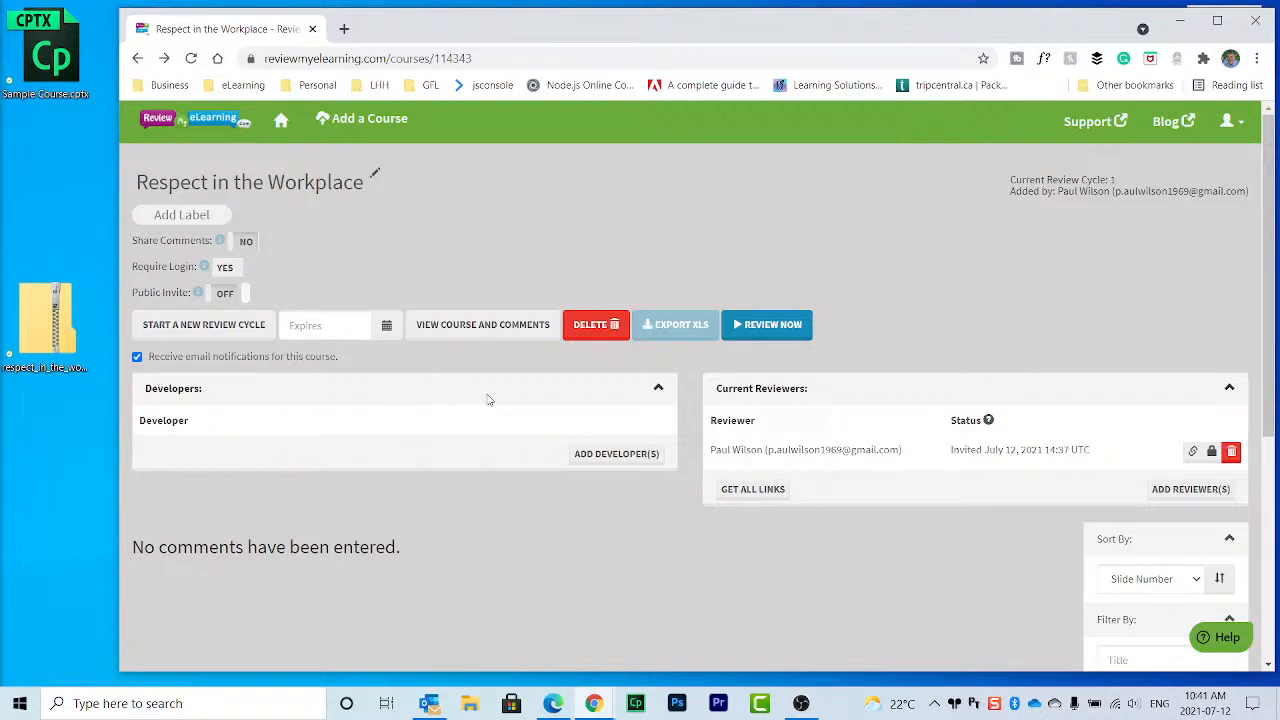
left_click(246, 249)
left_click(228, 267)
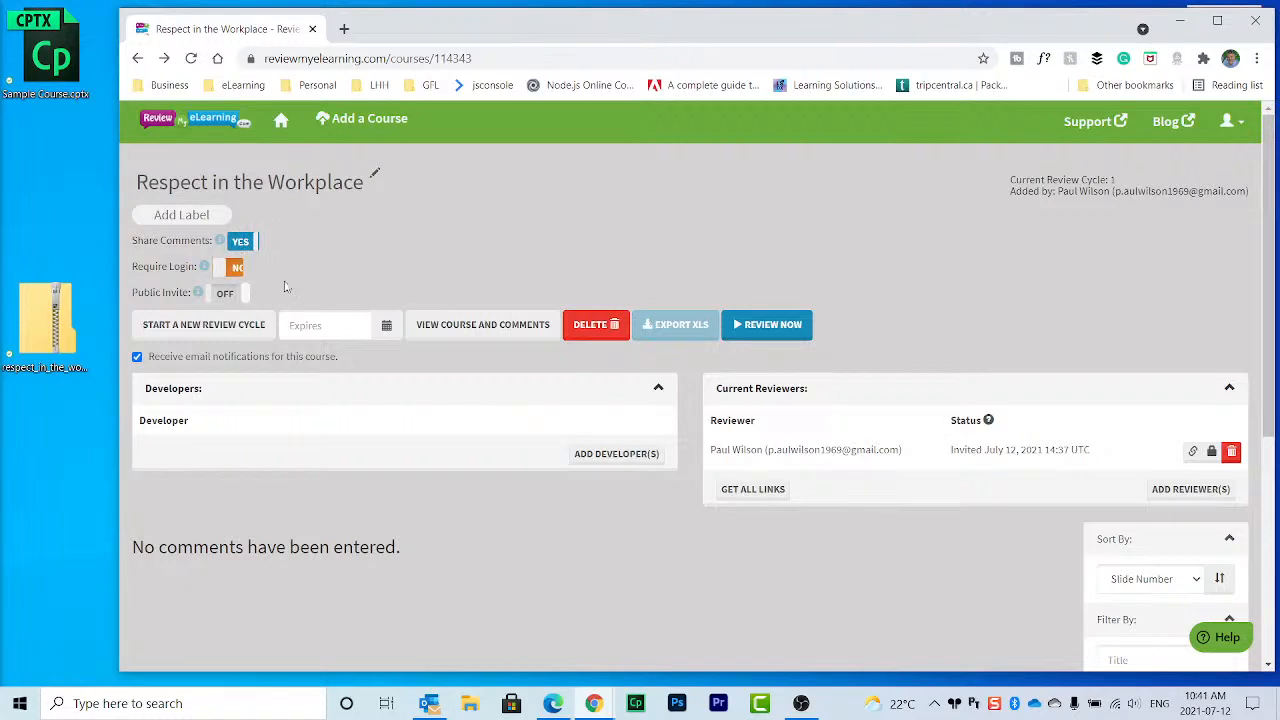
left_click(227, 293)
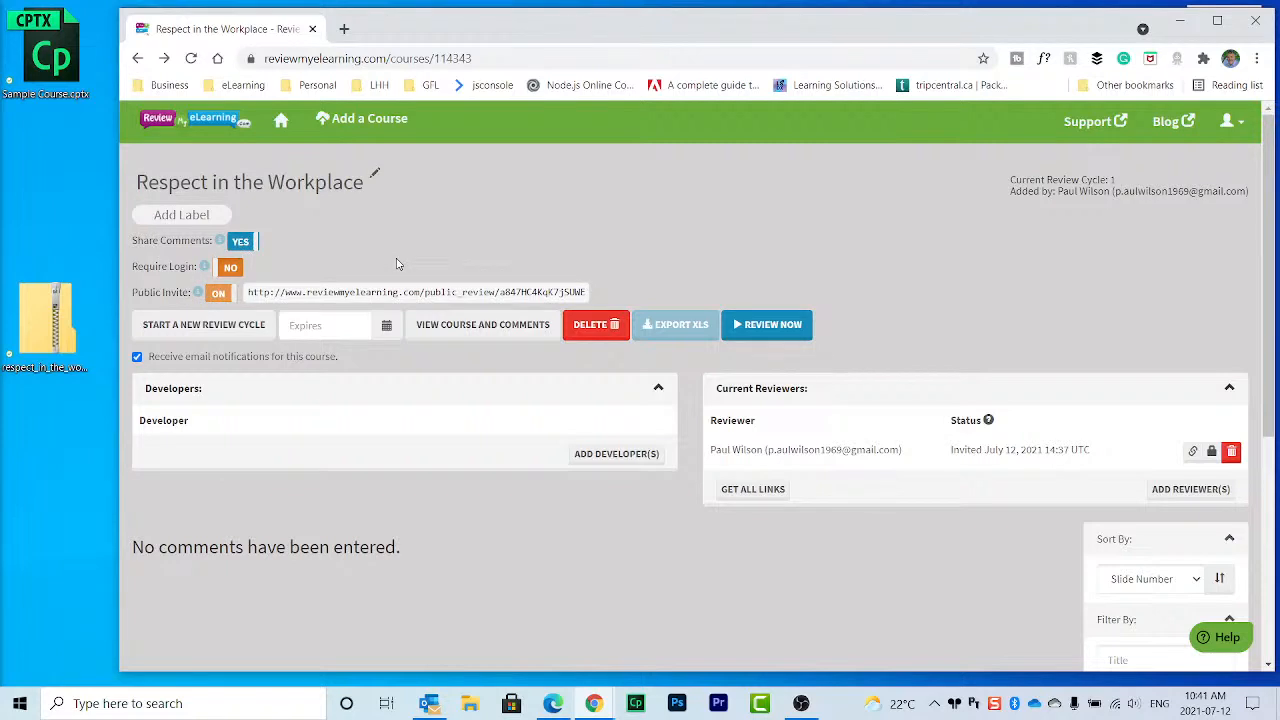
left_click(322, 294)
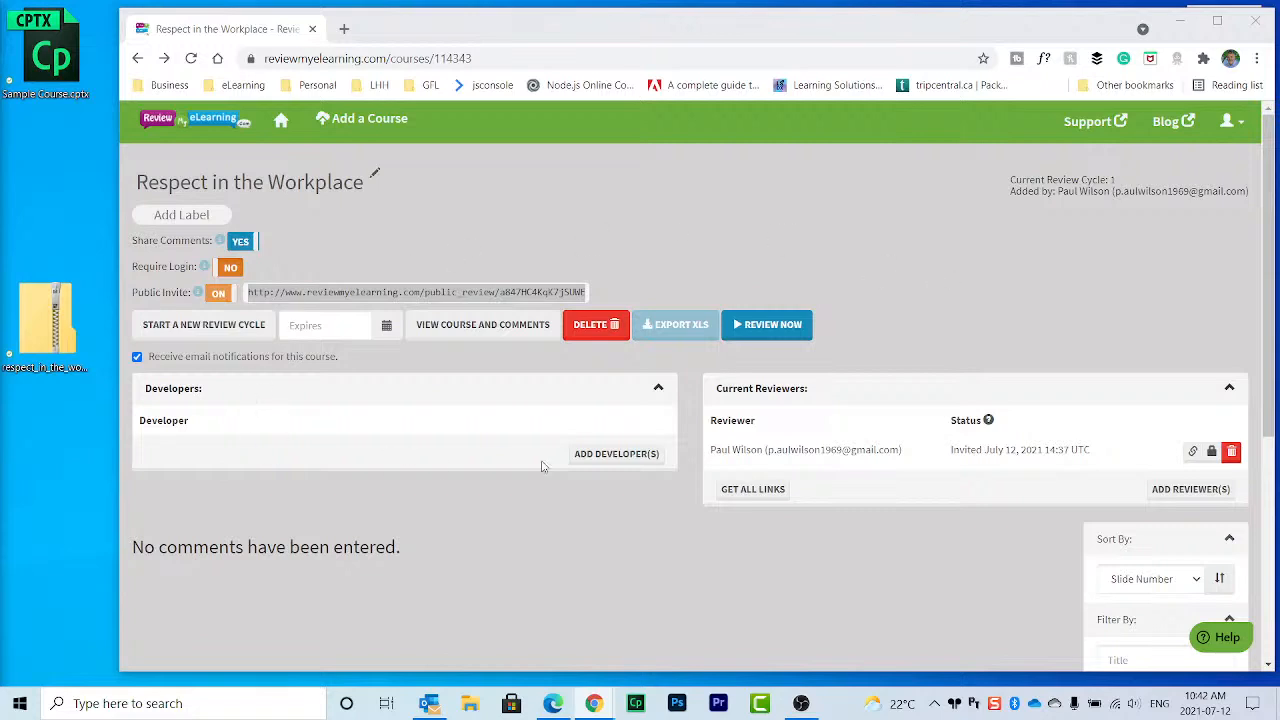
Step: Invite a reviewer by e-mail with the note 'Hey, check out this course.' and view the course
left_click(1172, 492)
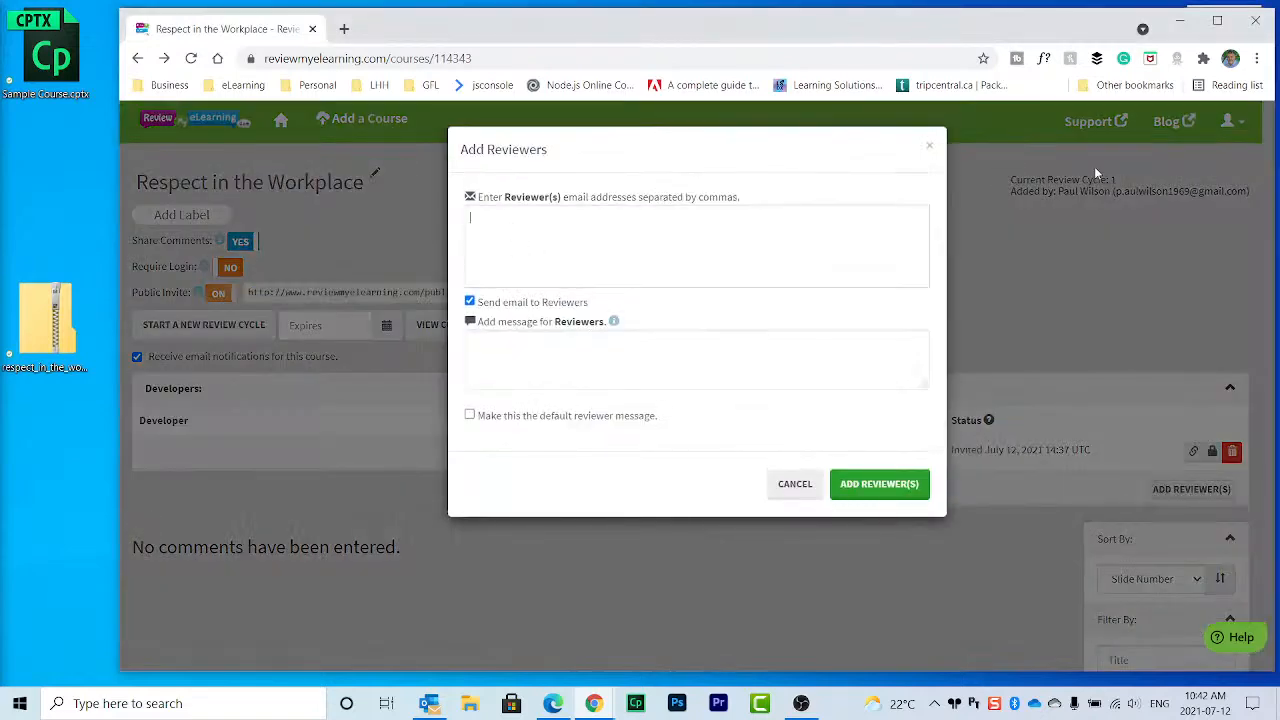
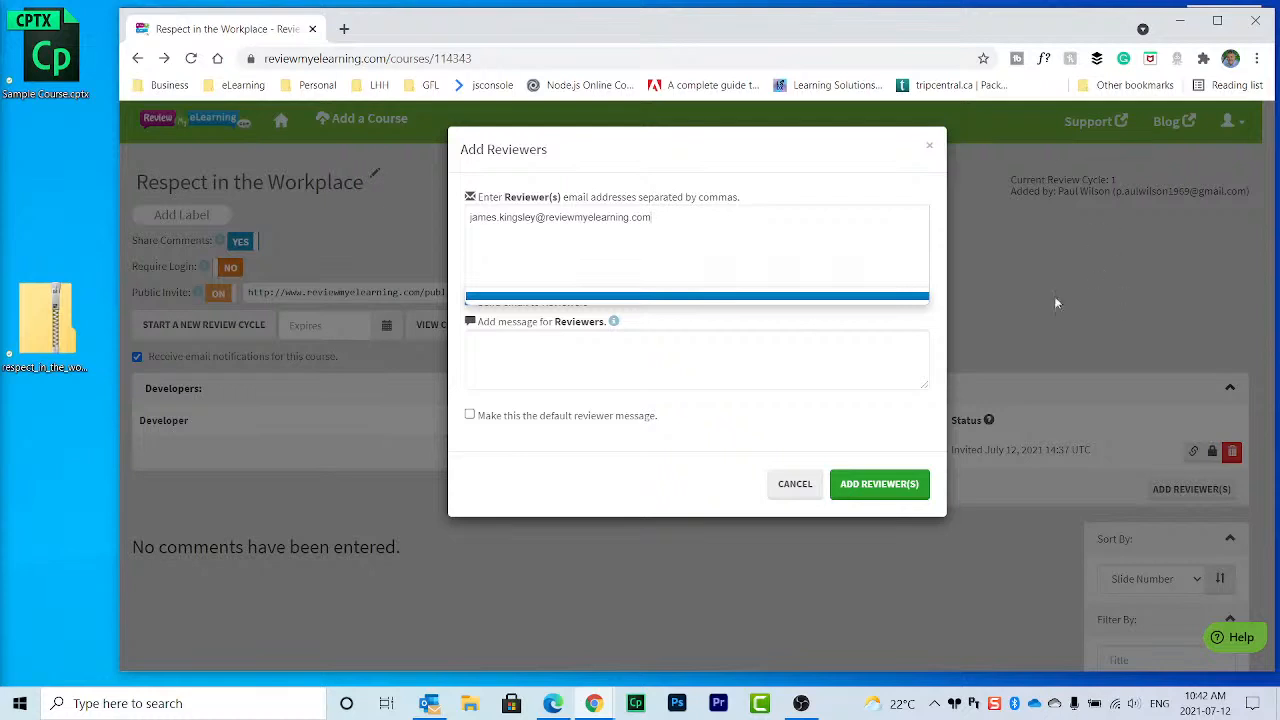
type("He")
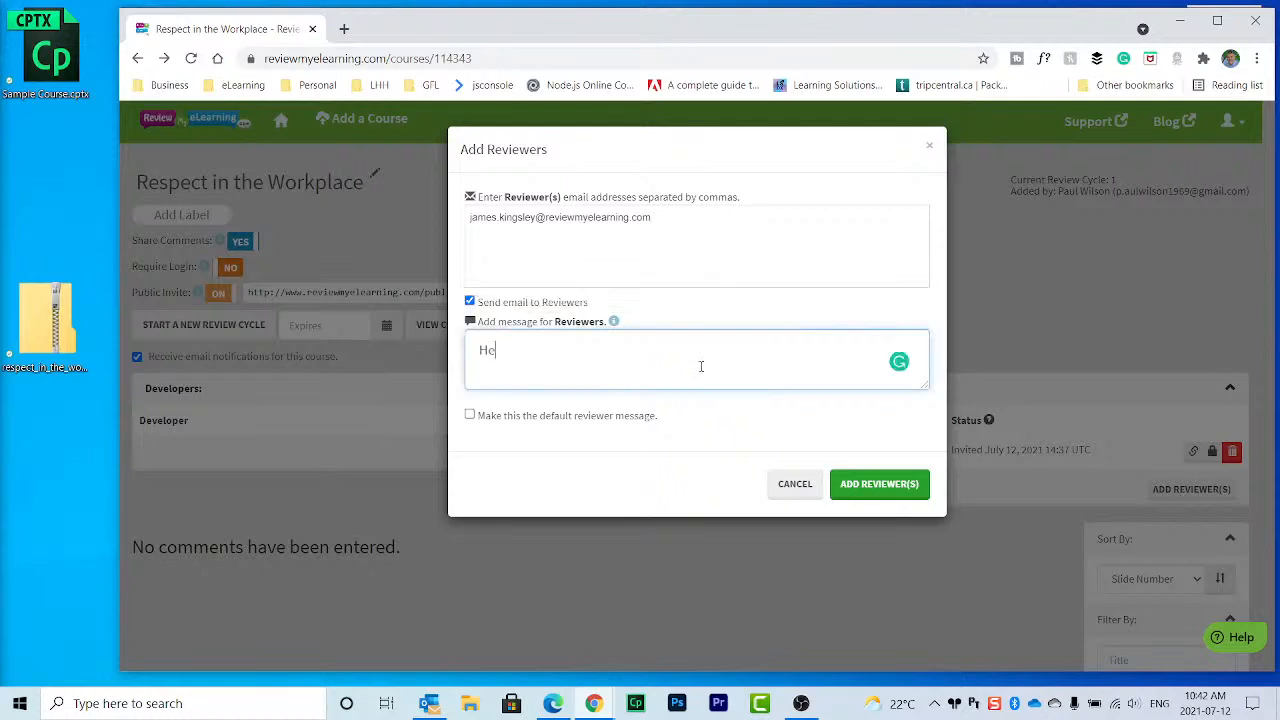
type("y check out this course.")
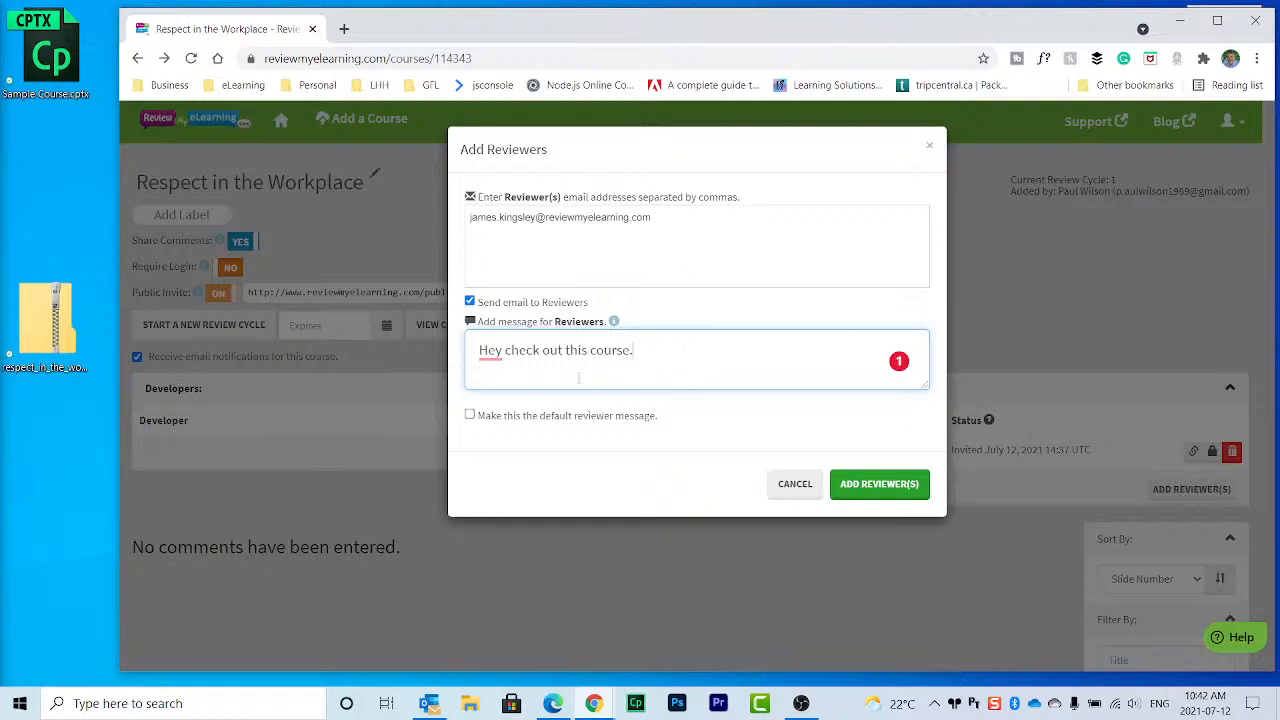
left_click(490, 352)
left_click(492, 394)
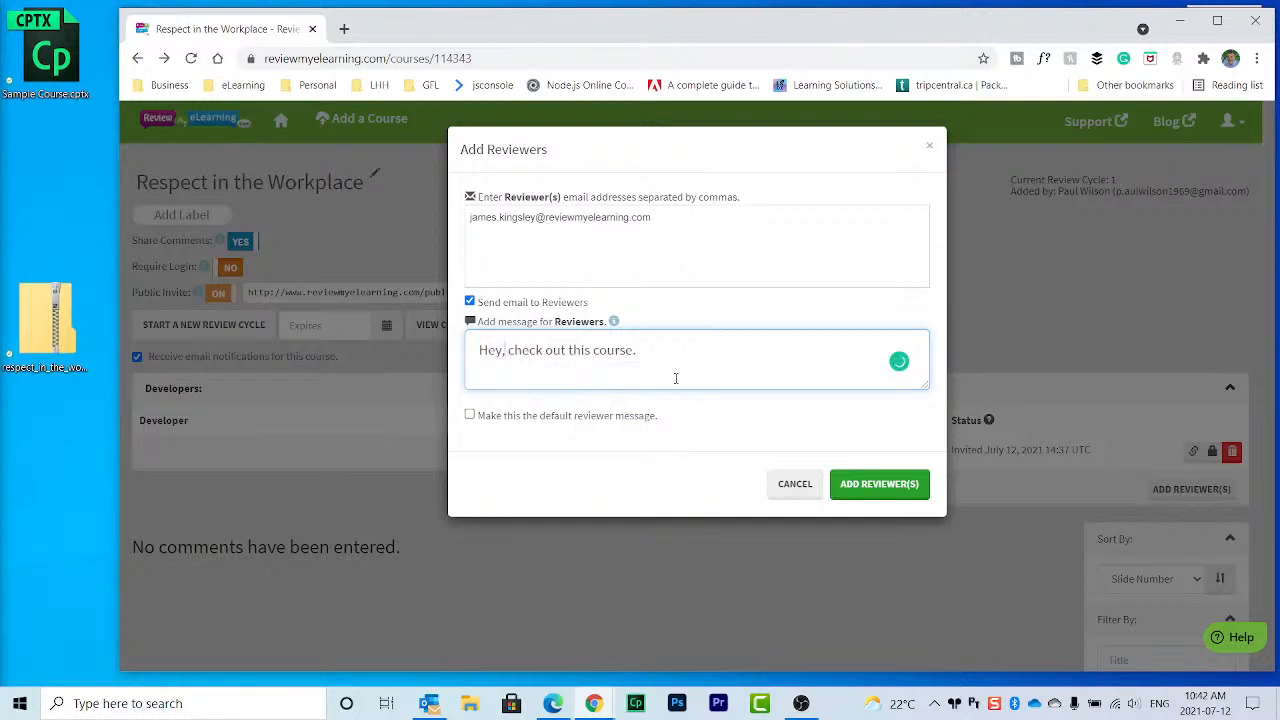
left_click(895, 486)
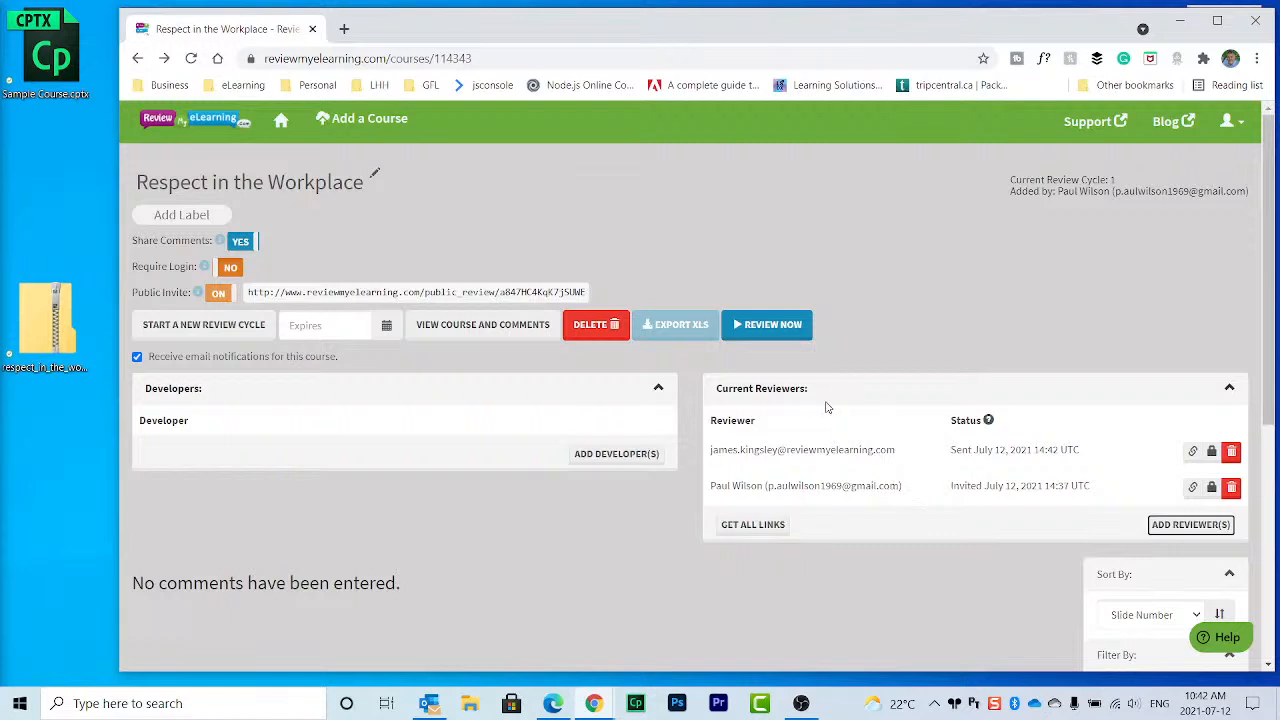
left_click(490, 330)
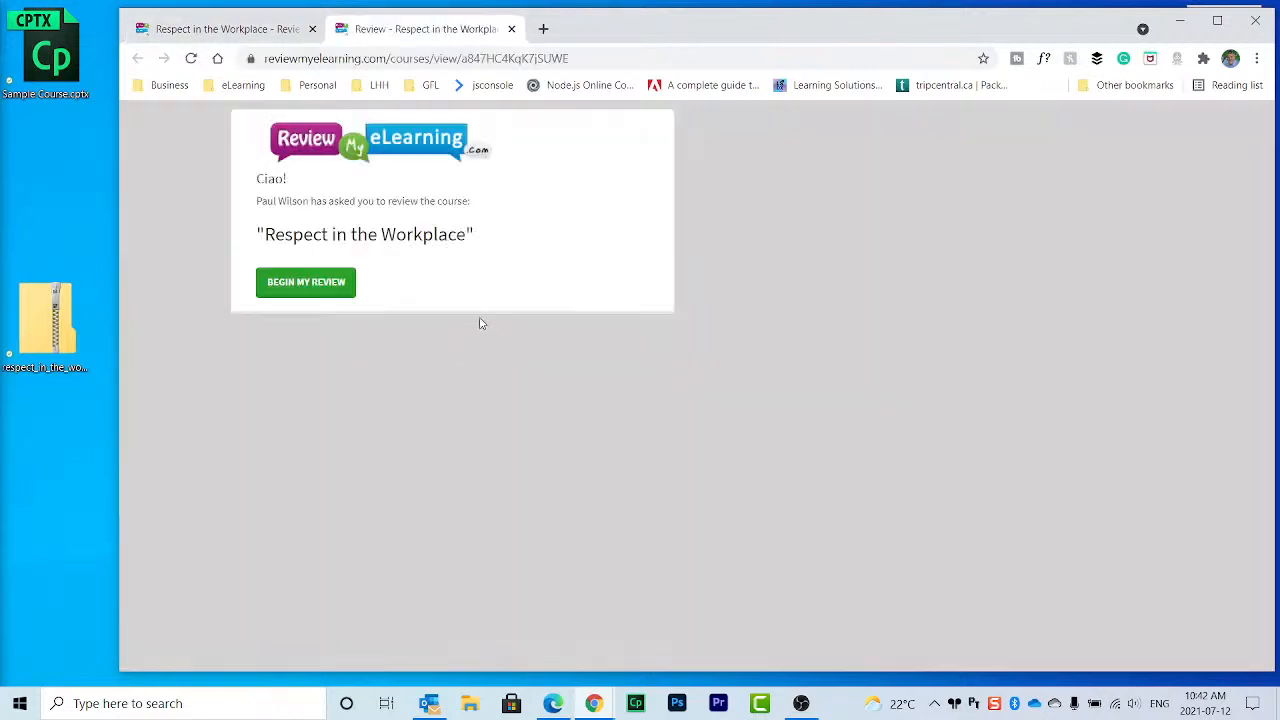
Step: Begin the review, showing slide 1 'Taking Action Against Discrimination and Harassment' beside the comment form
left_click(306, 284)
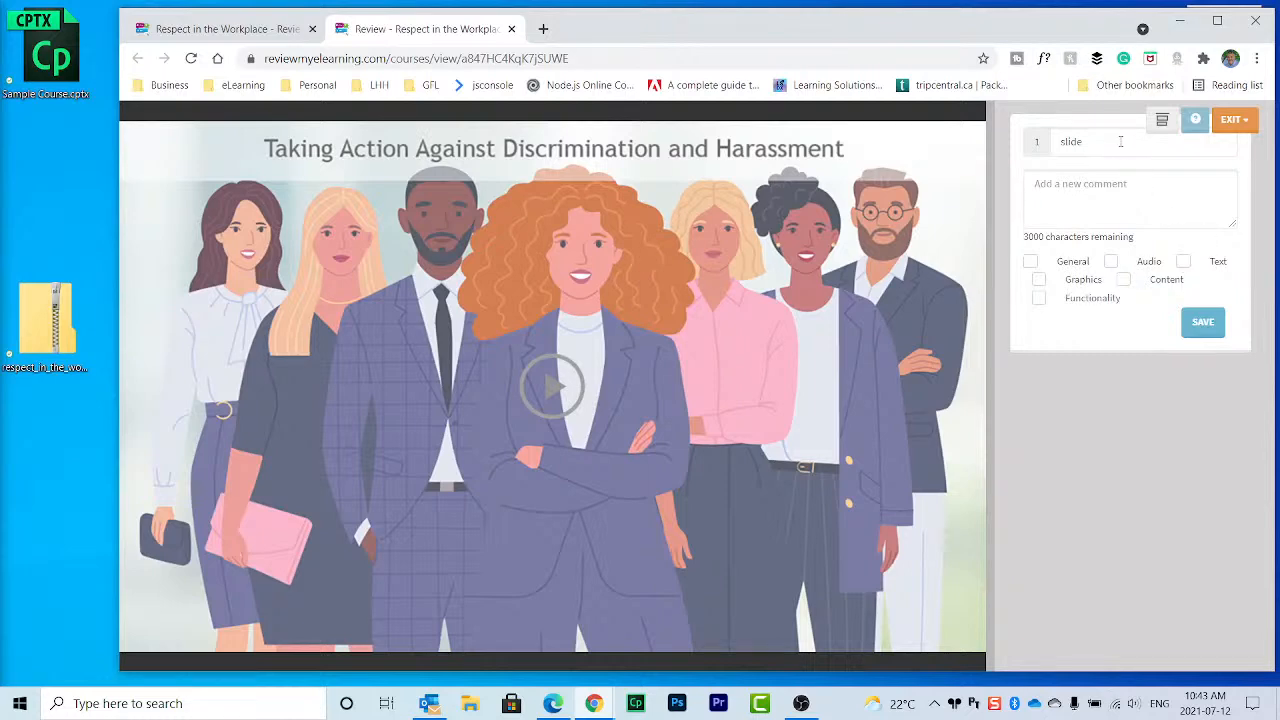
Step: Save a Content comment on slide 1: make the image less greyed out and replace the play button
left_click(1162, 120)
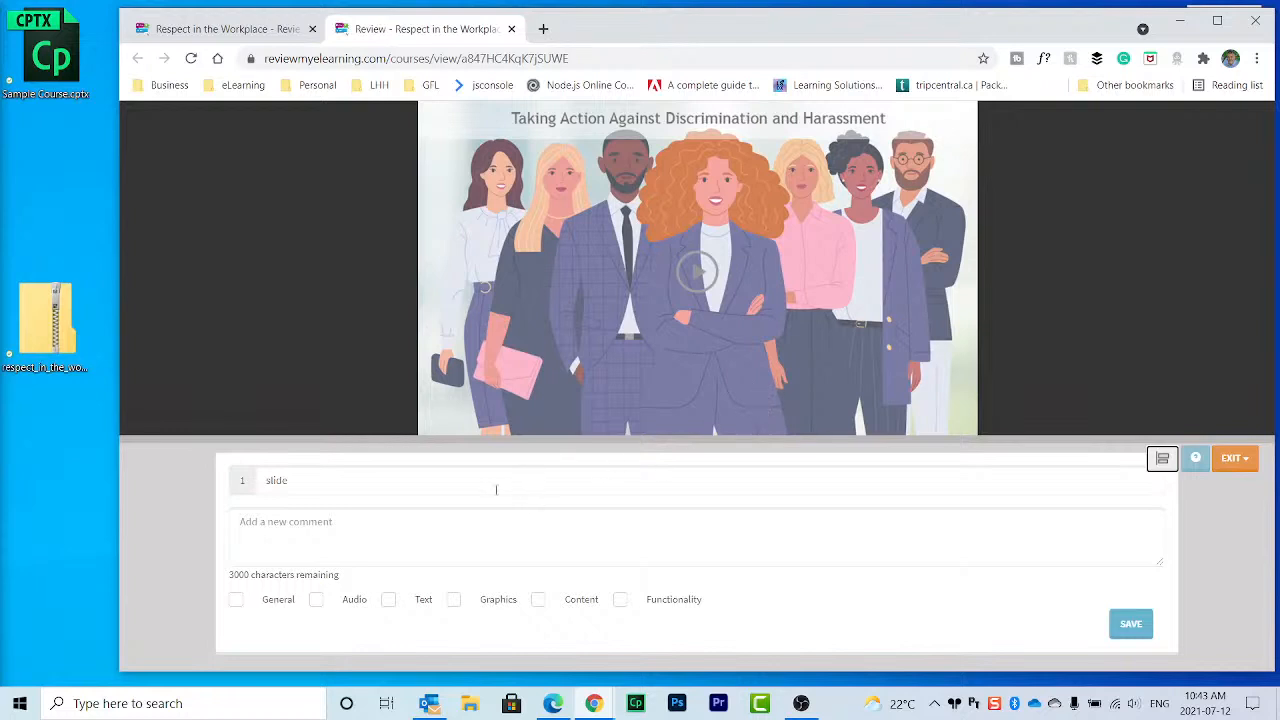
left_click(538, 600)
left_click(431, 537)
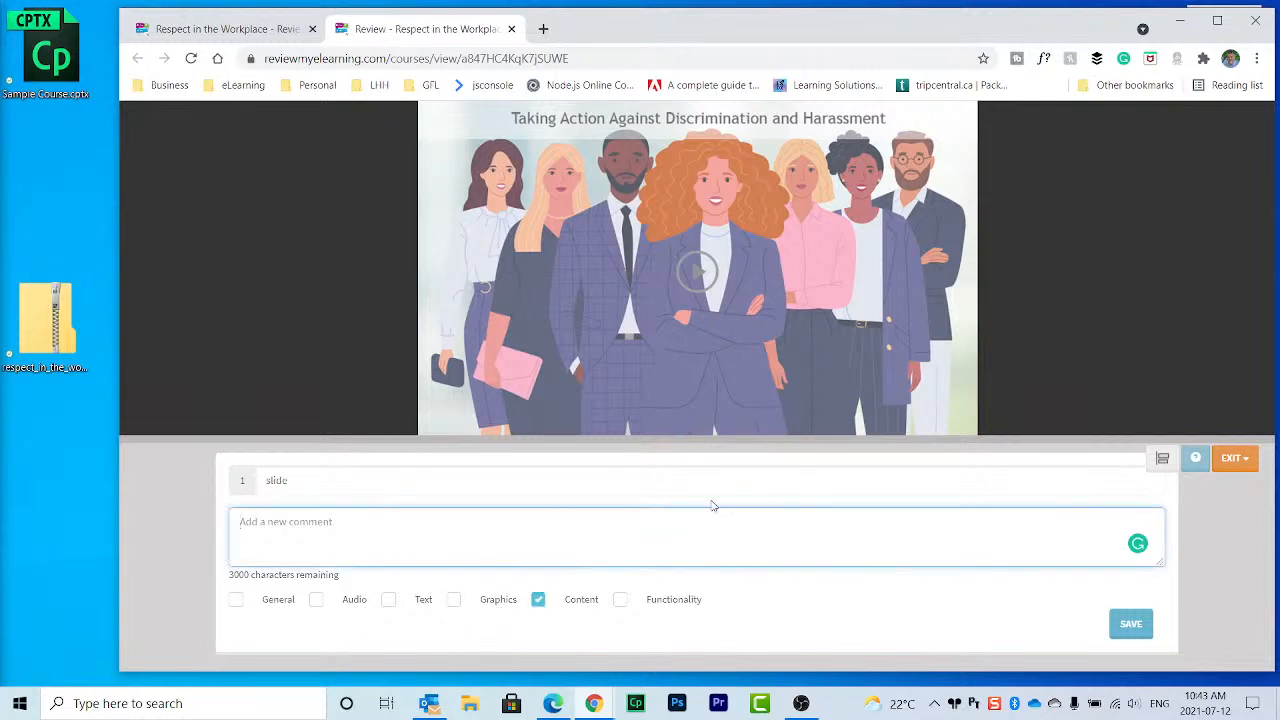
type("update the image to look ")
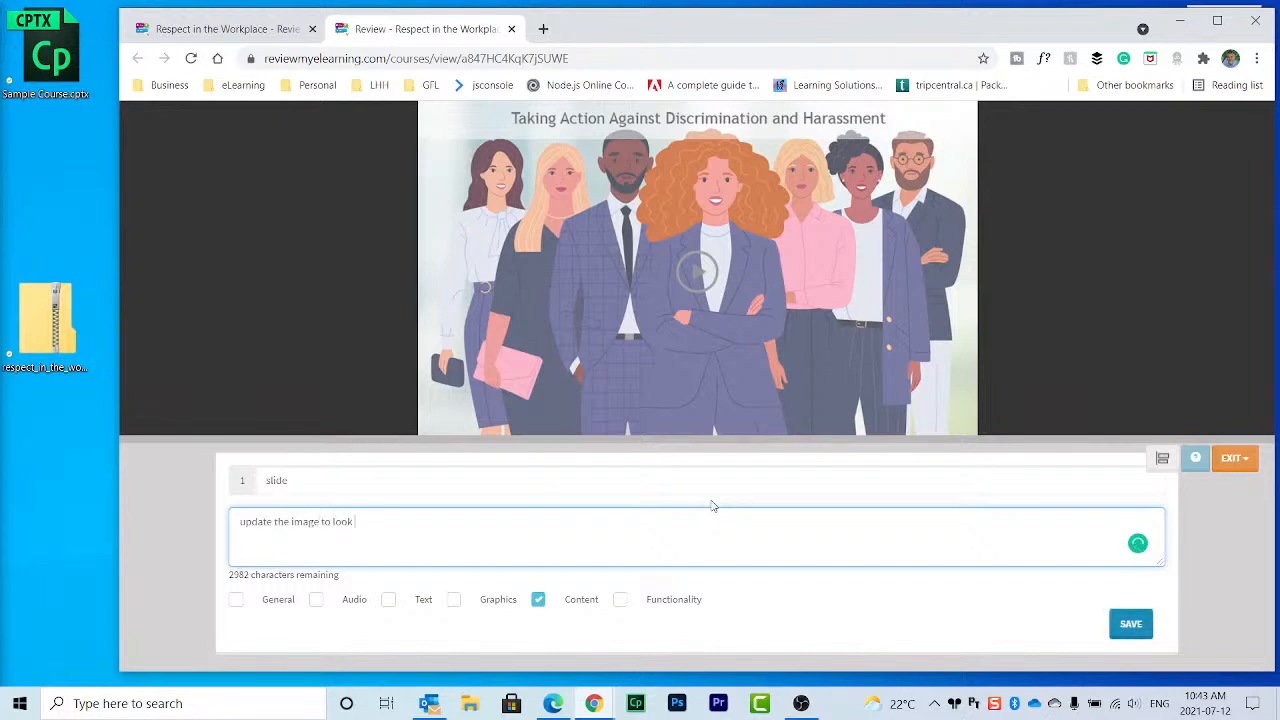
type("less greyed out. replace the play")
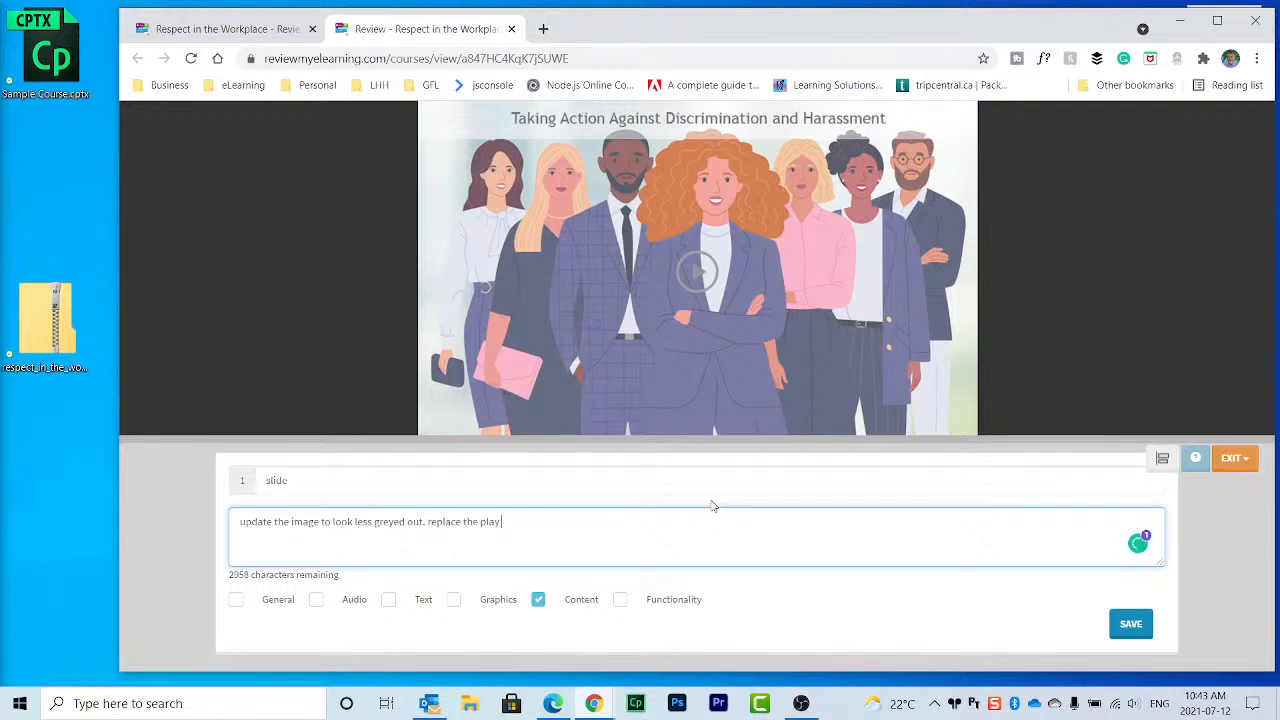
type(" button with something. nicer.")
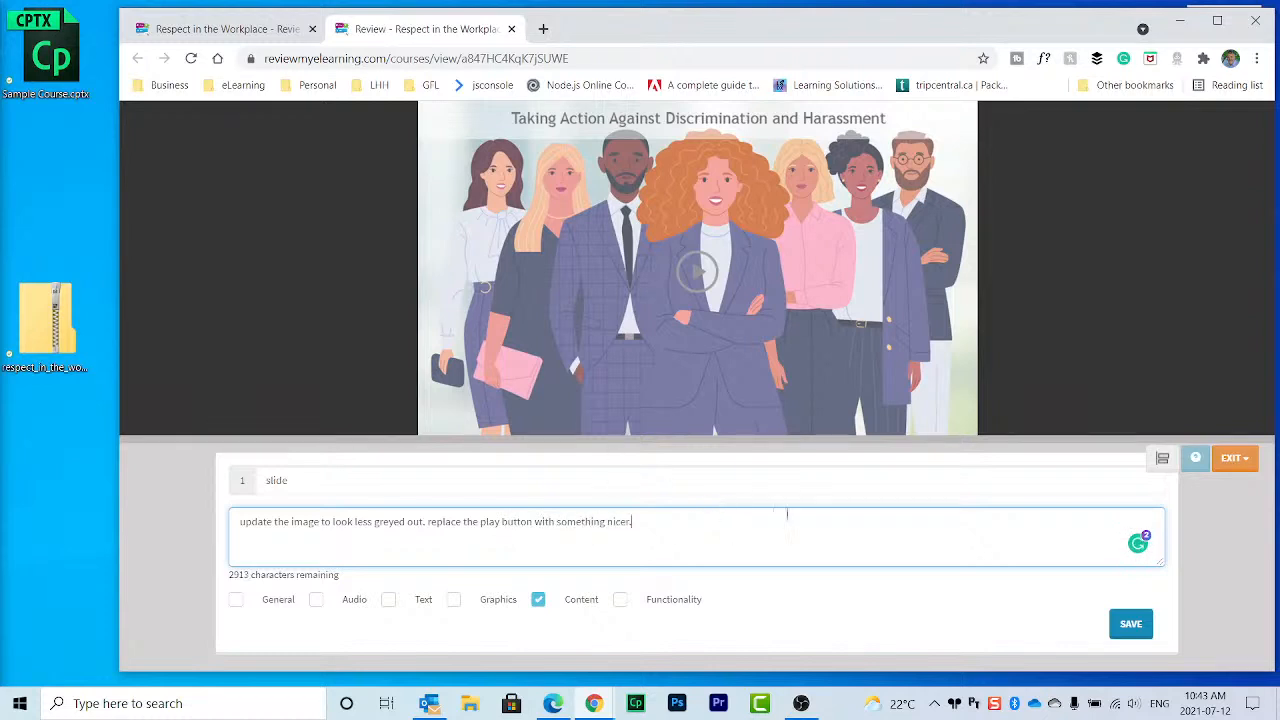
left_click(1129, 624)
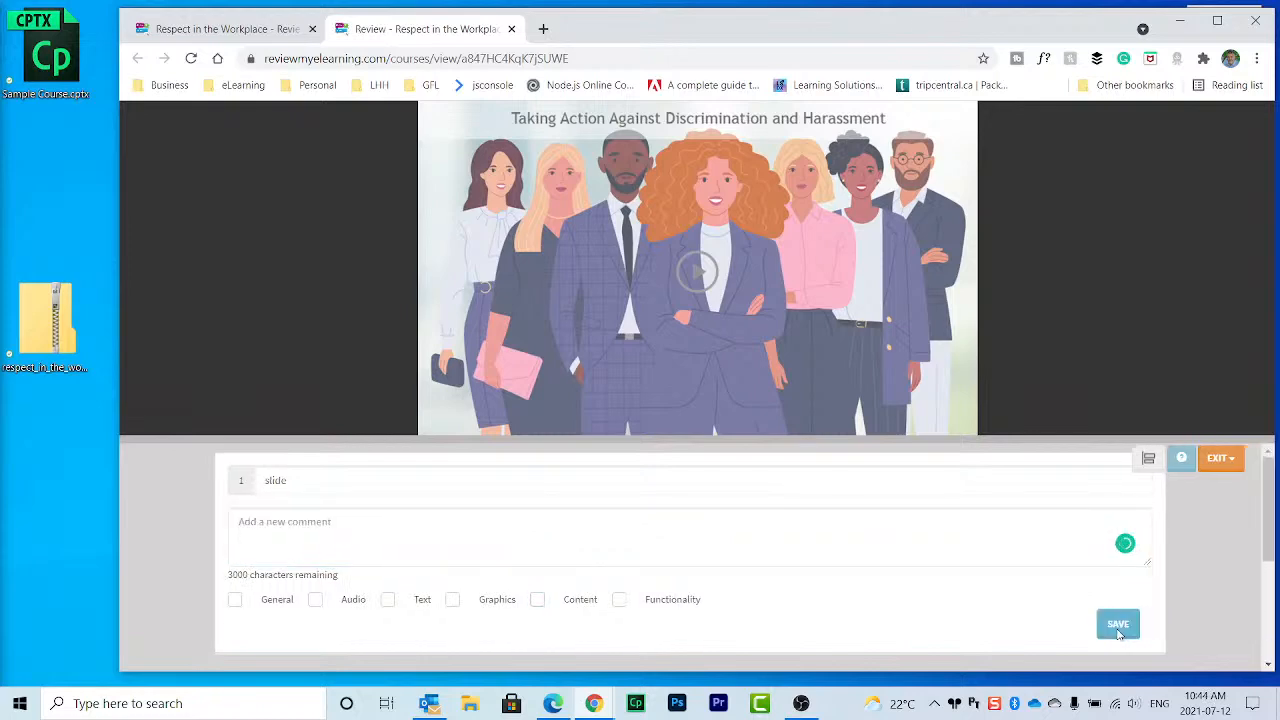
Step: Move the comment panel back beside the slide, start the course, and begin a slide 2 comment
left_click(1150, 458)
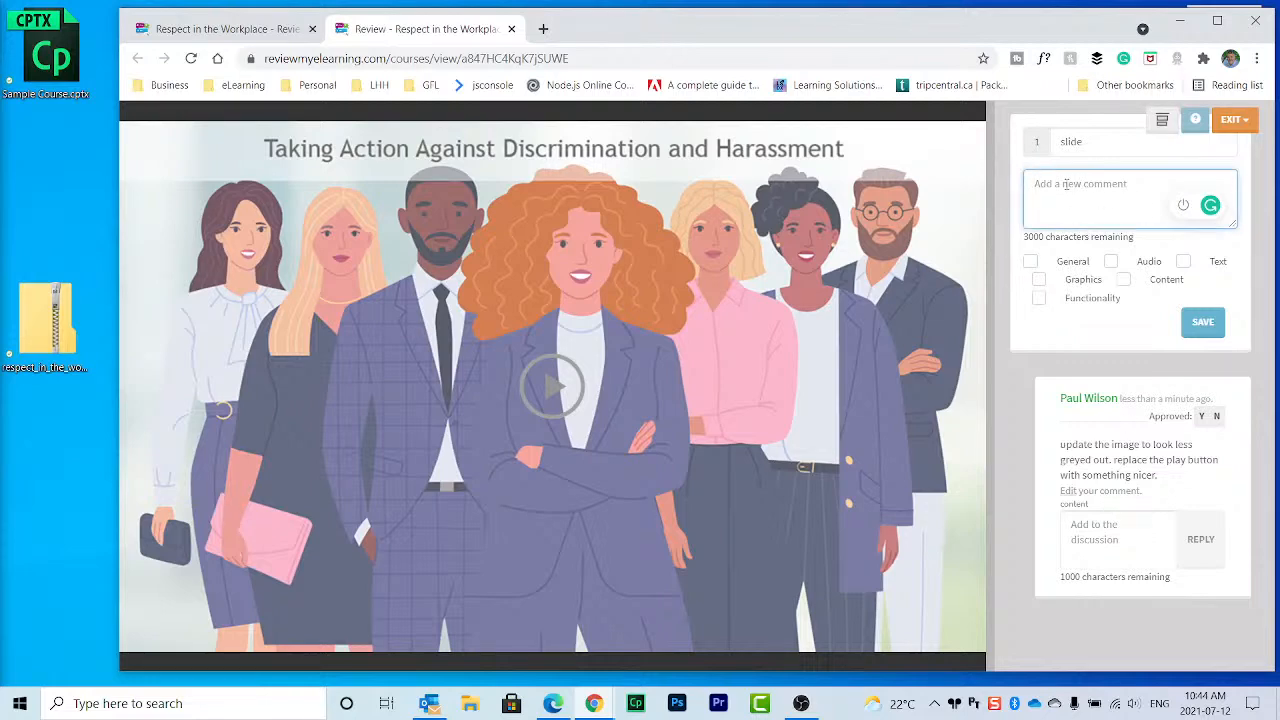
left_click(545, 385)
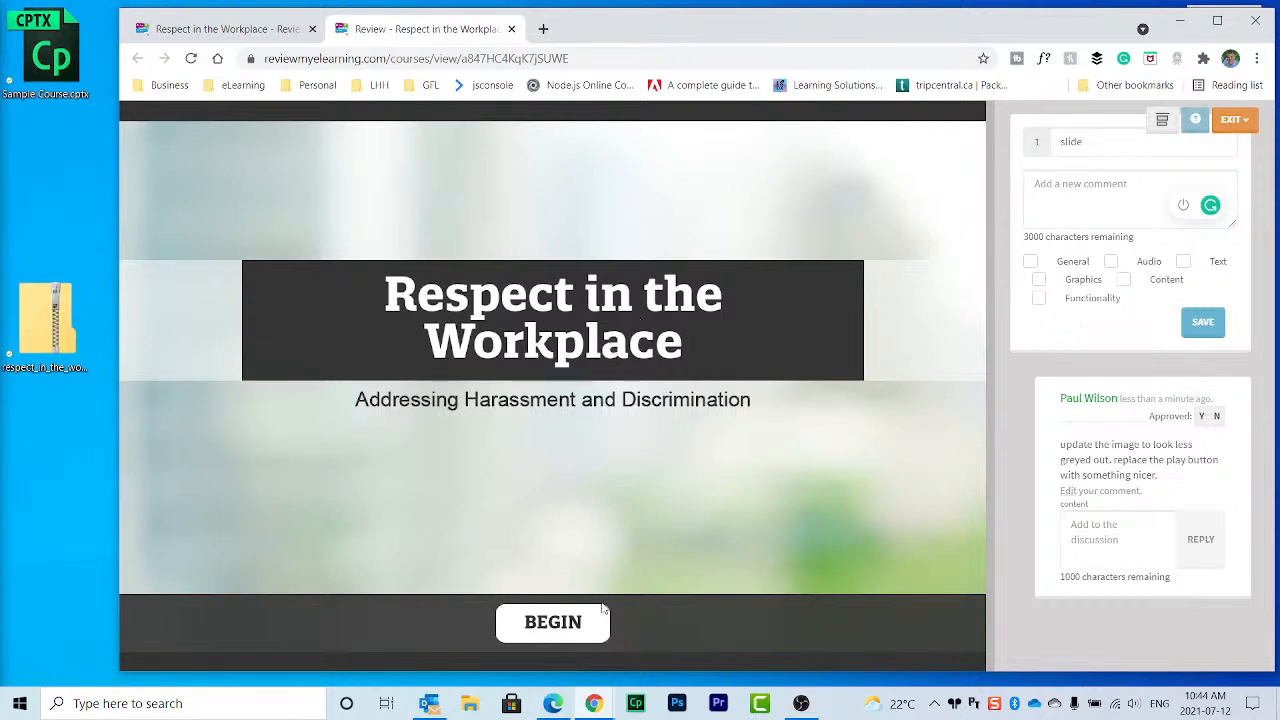
left_click(590, 630)
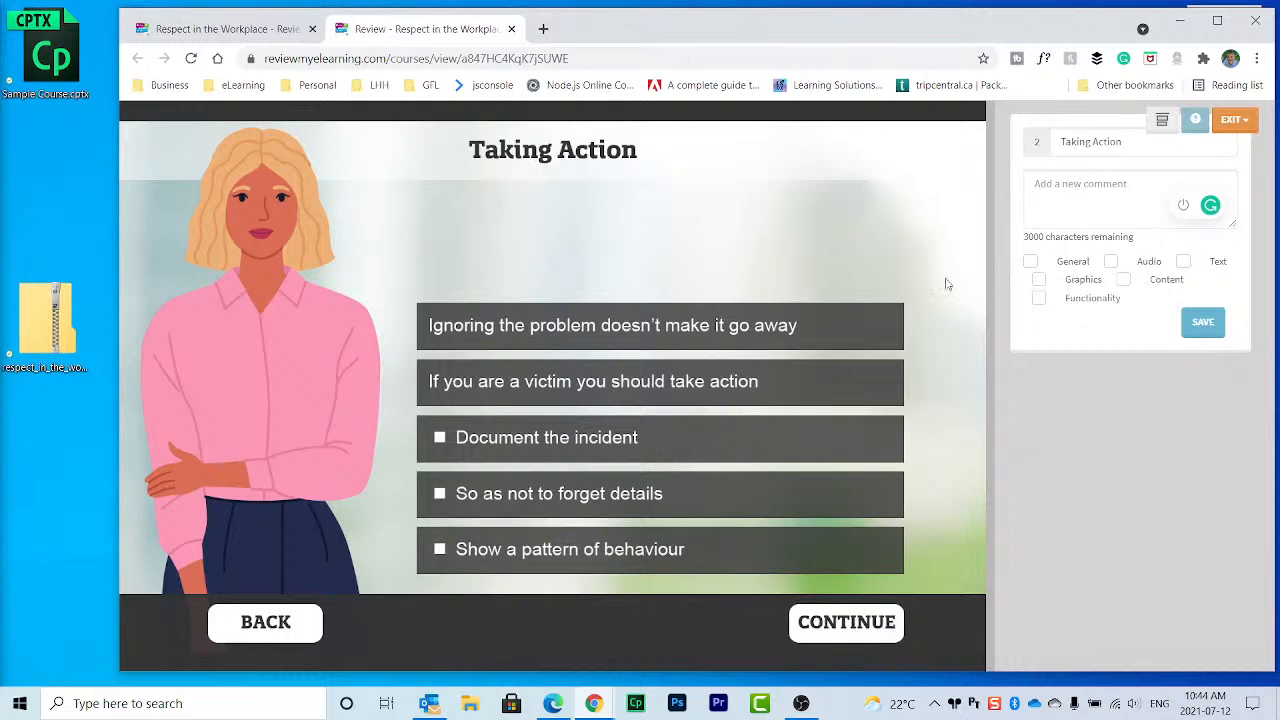
left_click(1079, 190)
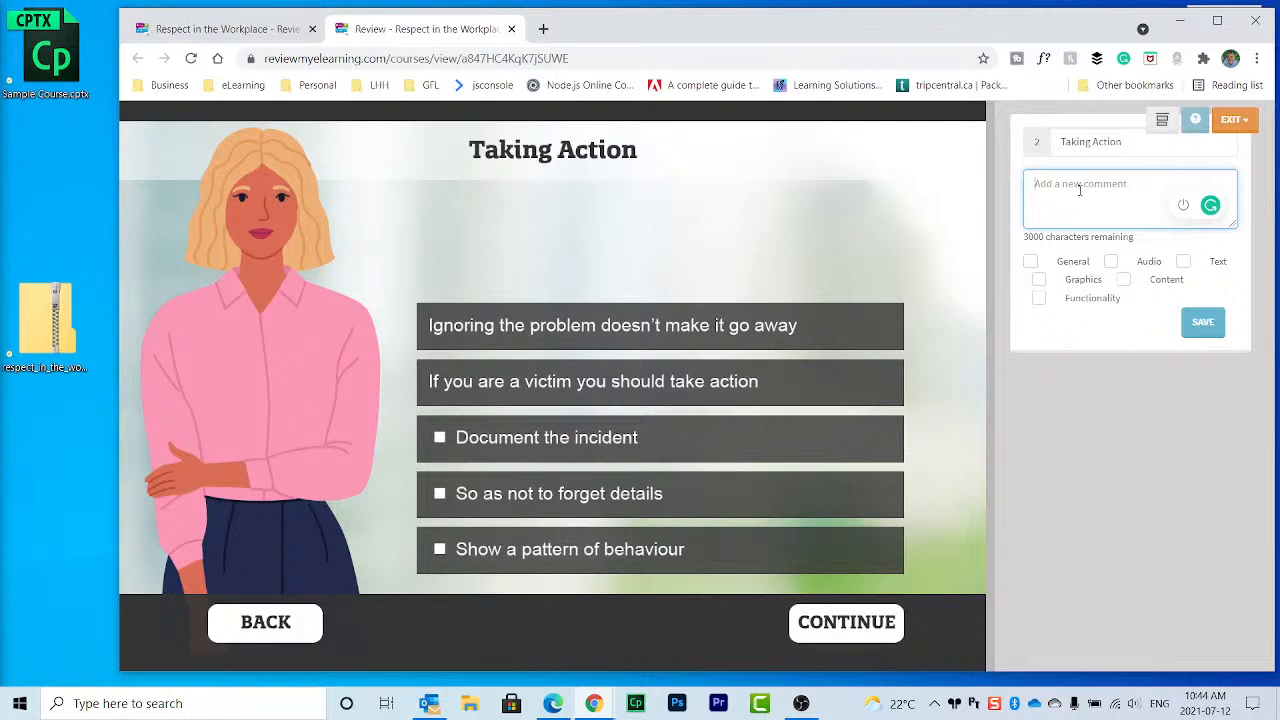
Step: Save comments 'hide the continue button until narration completes.' and 'You have a spelling mistake', then advance to slide 3
type("hide the continue butt")
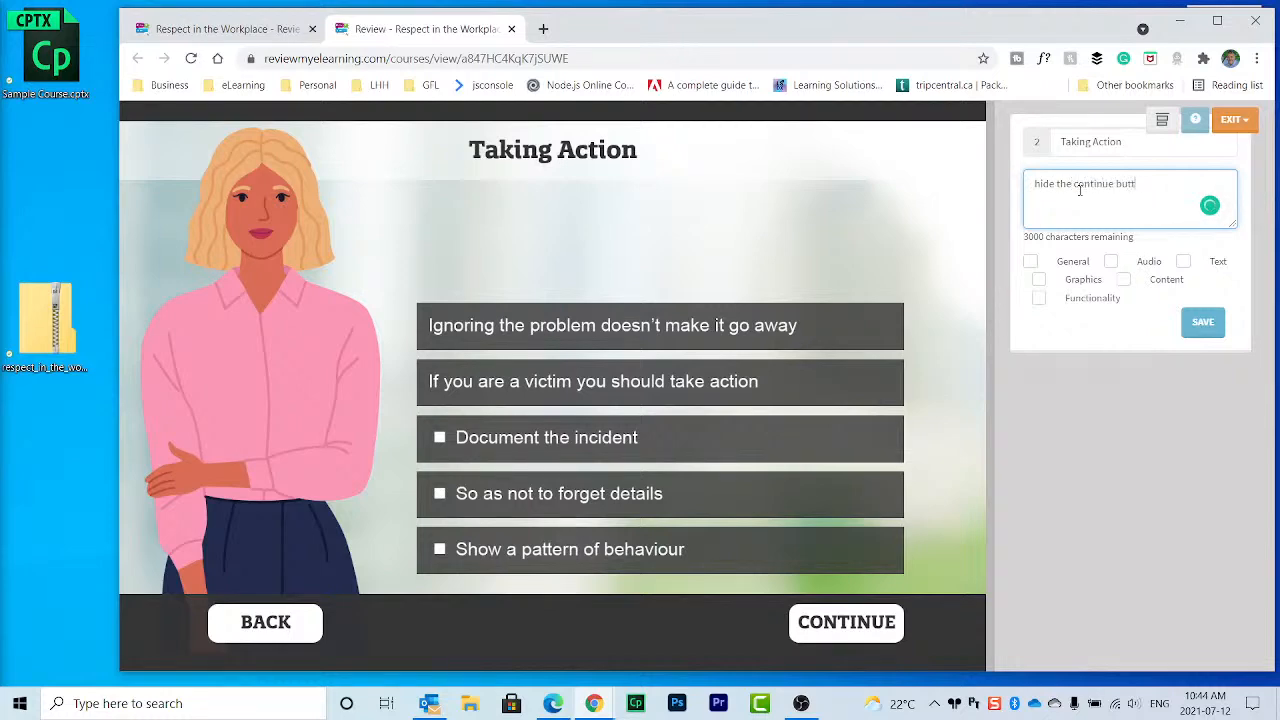
type("on until na")
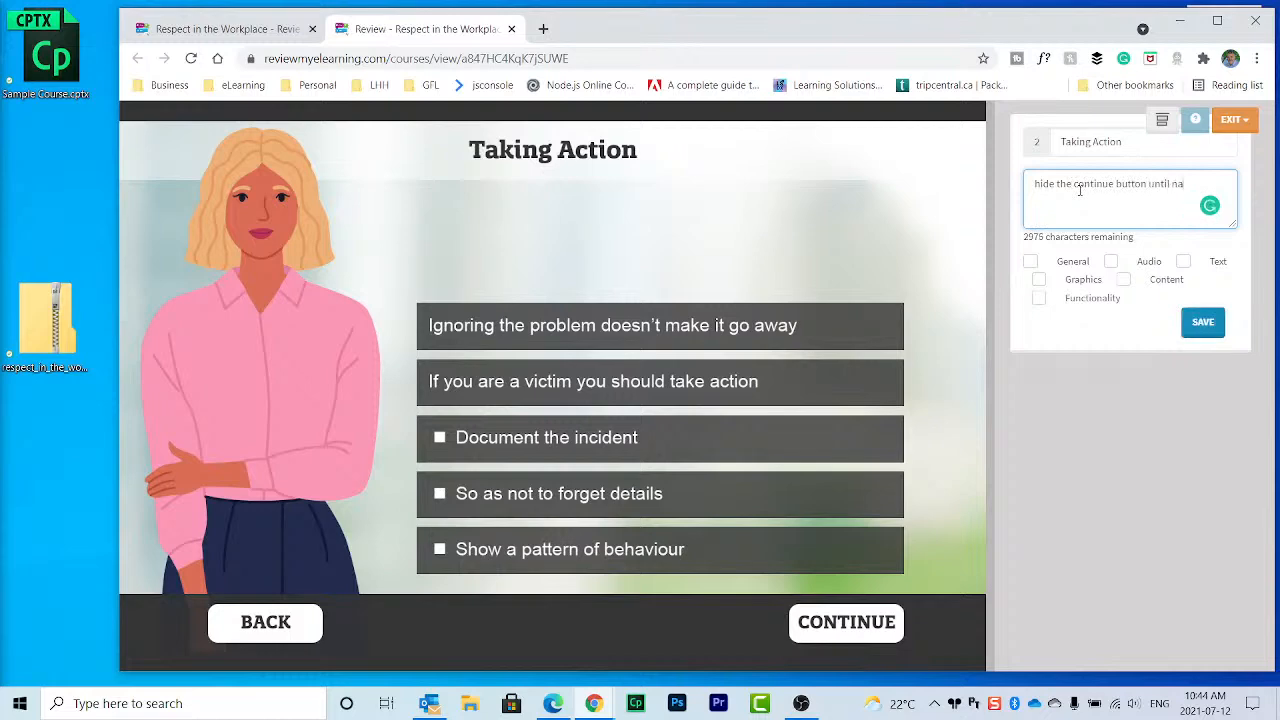
type("rration completes.")
left_click(1200, 321)
left_click(1083, 196)
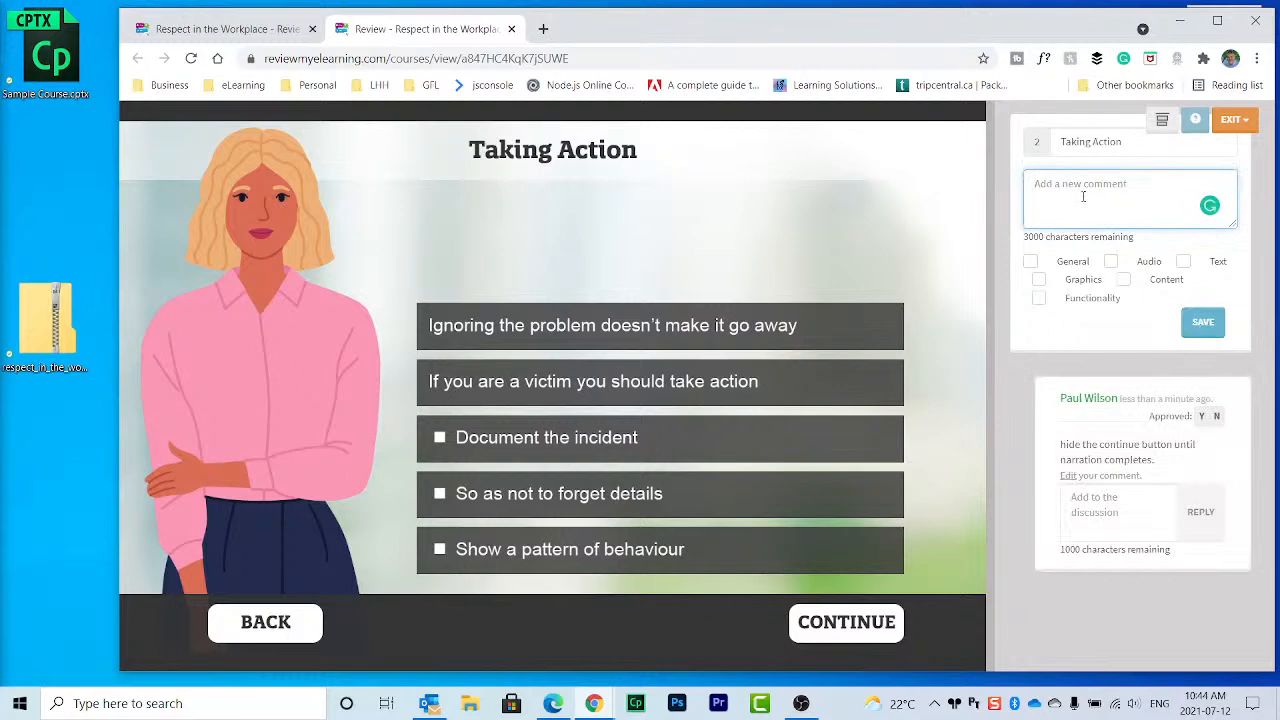
type("You have a spelling mistake")
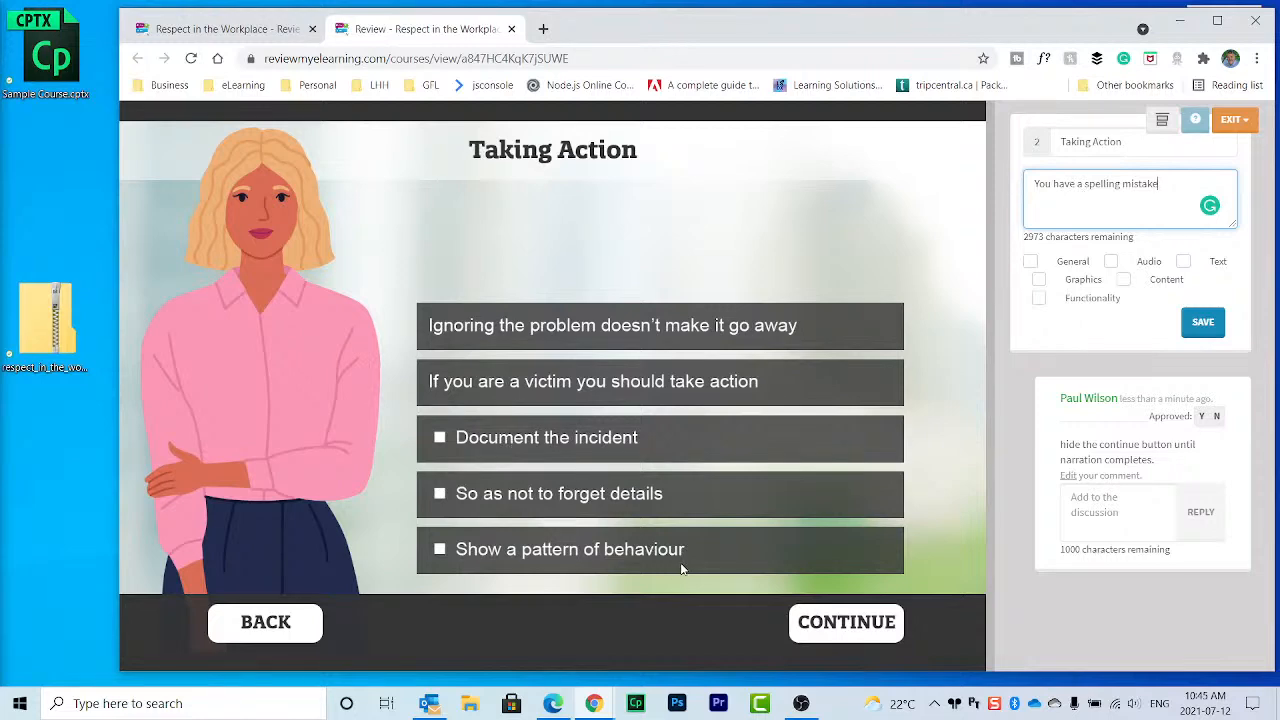
left_click(1204, 322)
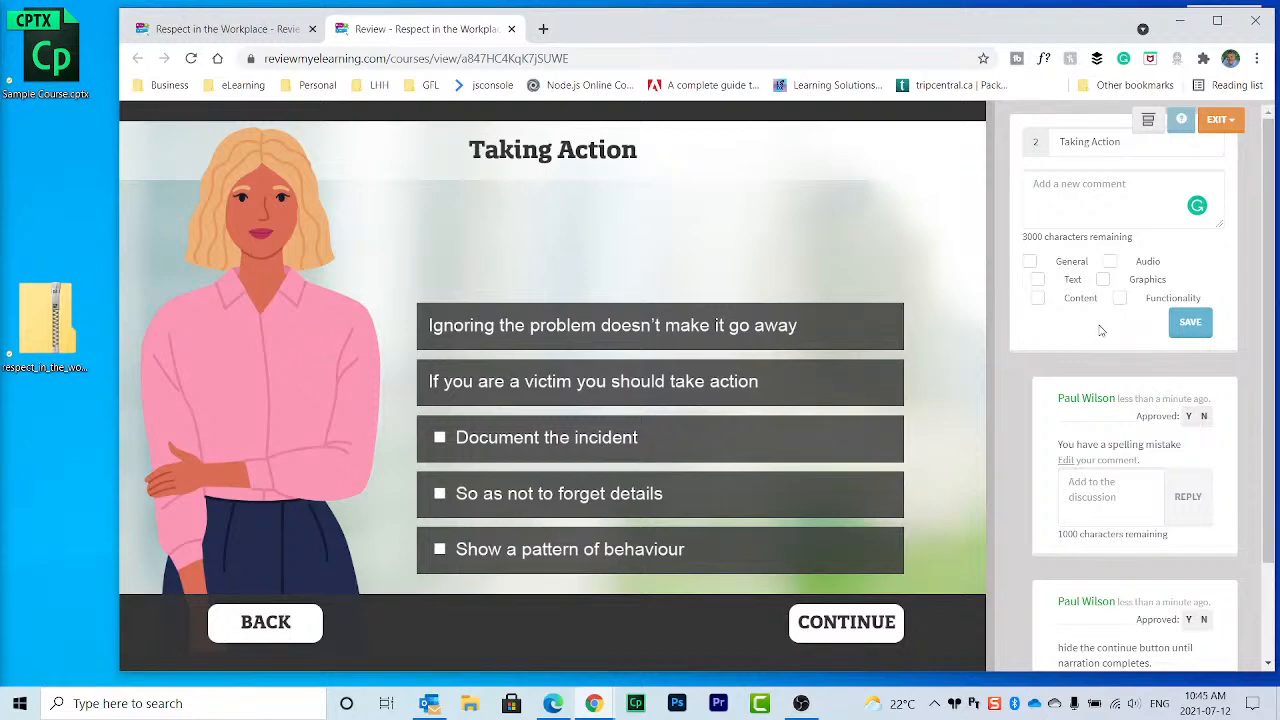
left_click(845, 632)
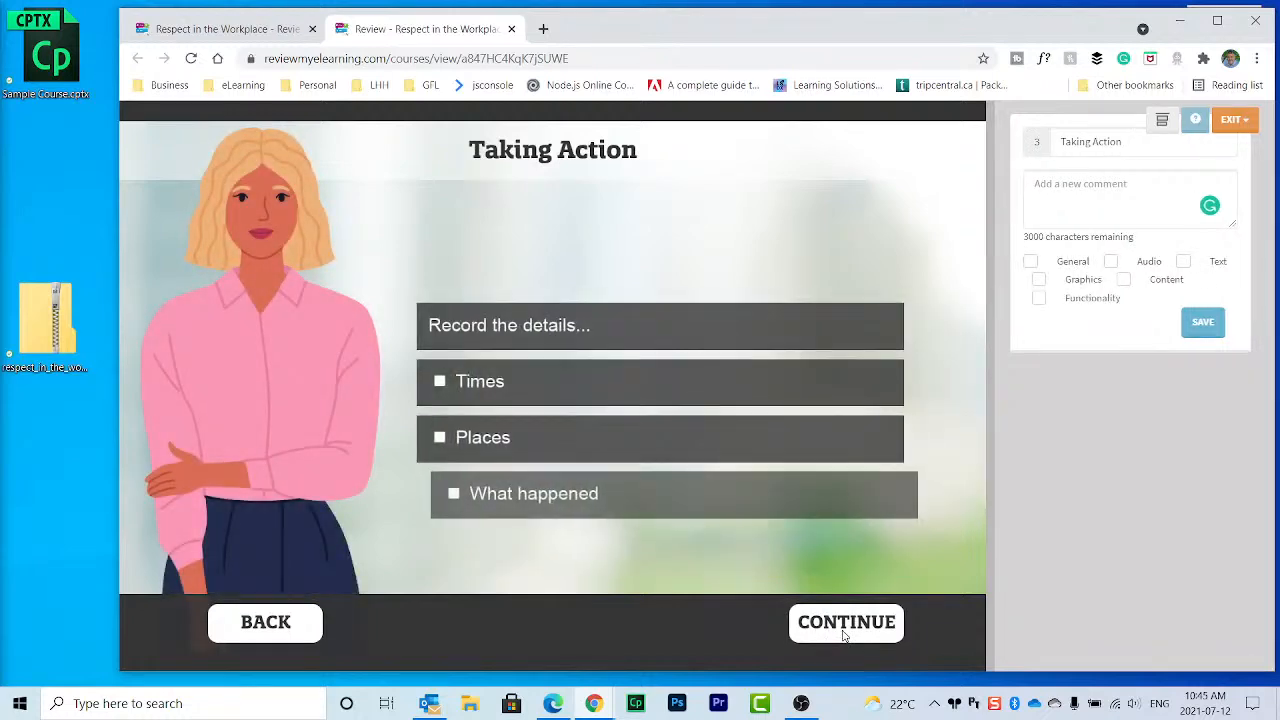
Step: Advance to the Knowledge Check and try the answer 'Confront the abuser'
left_click(865, 630)
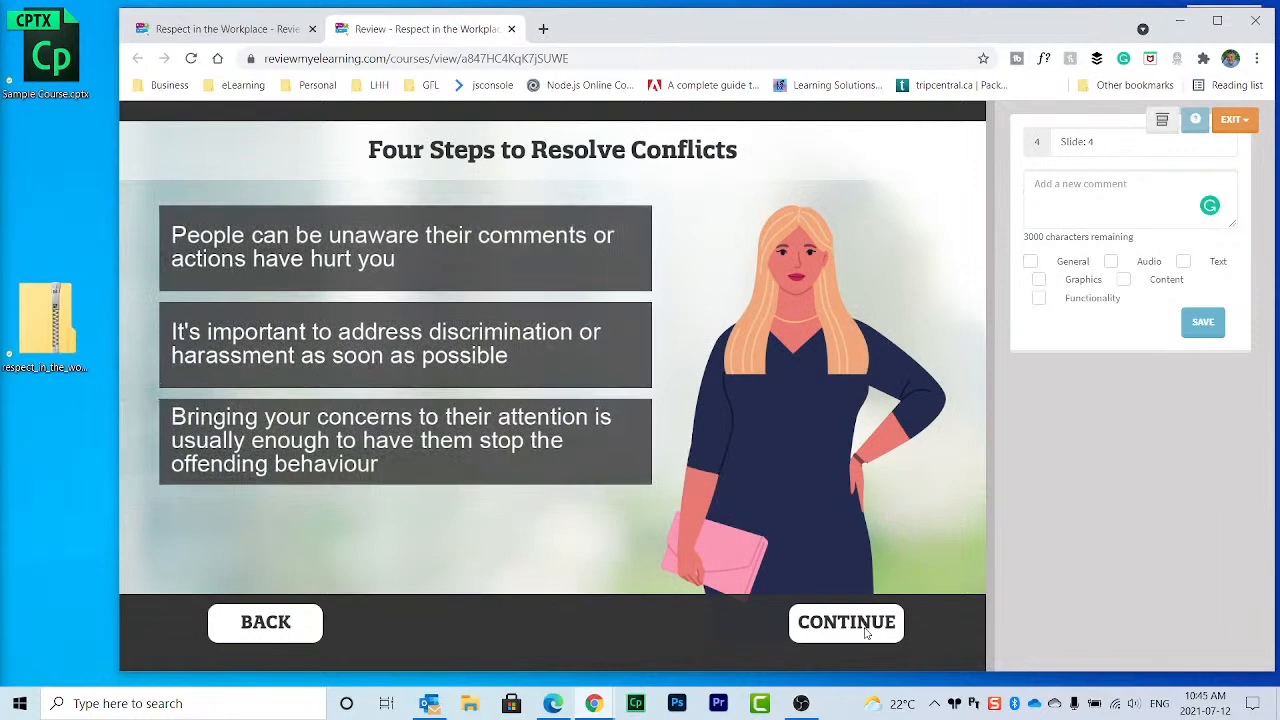
left_click(866, 630)
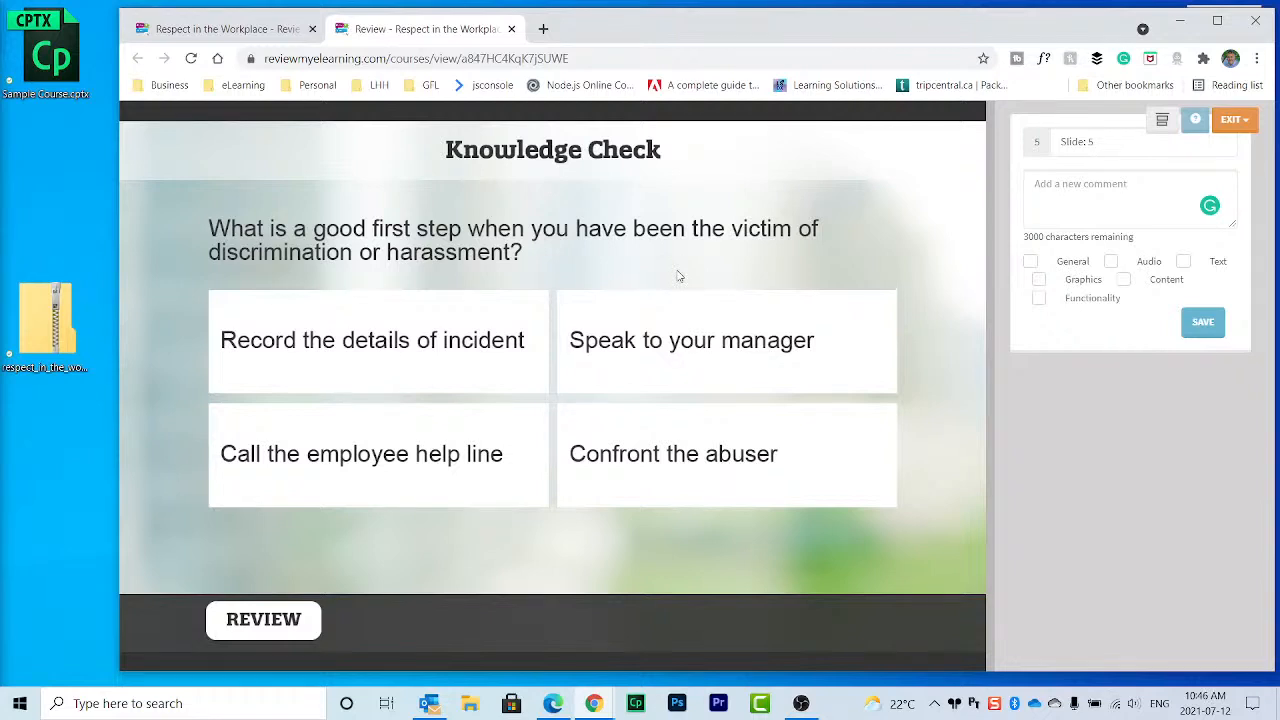
left_click(693, 455)
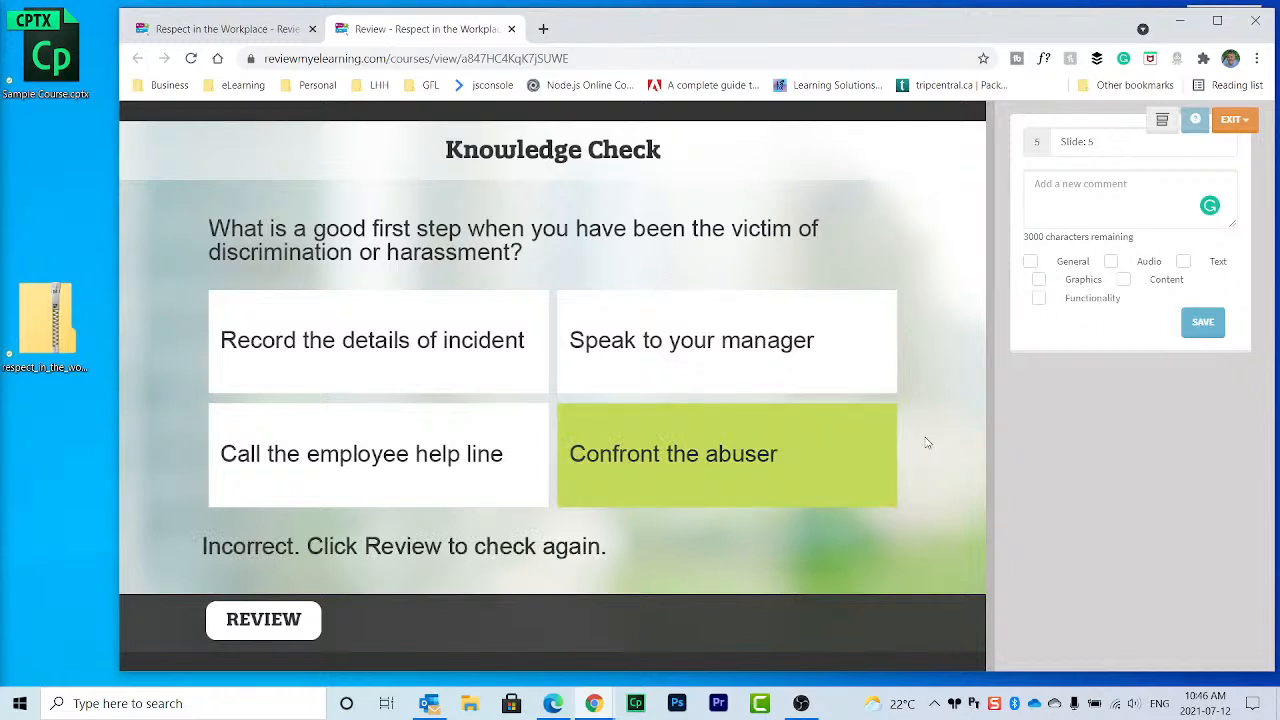
Step: Revisit the Taking Action content, then answer 'Record the details of incident' correctly
left_click(286, 624)
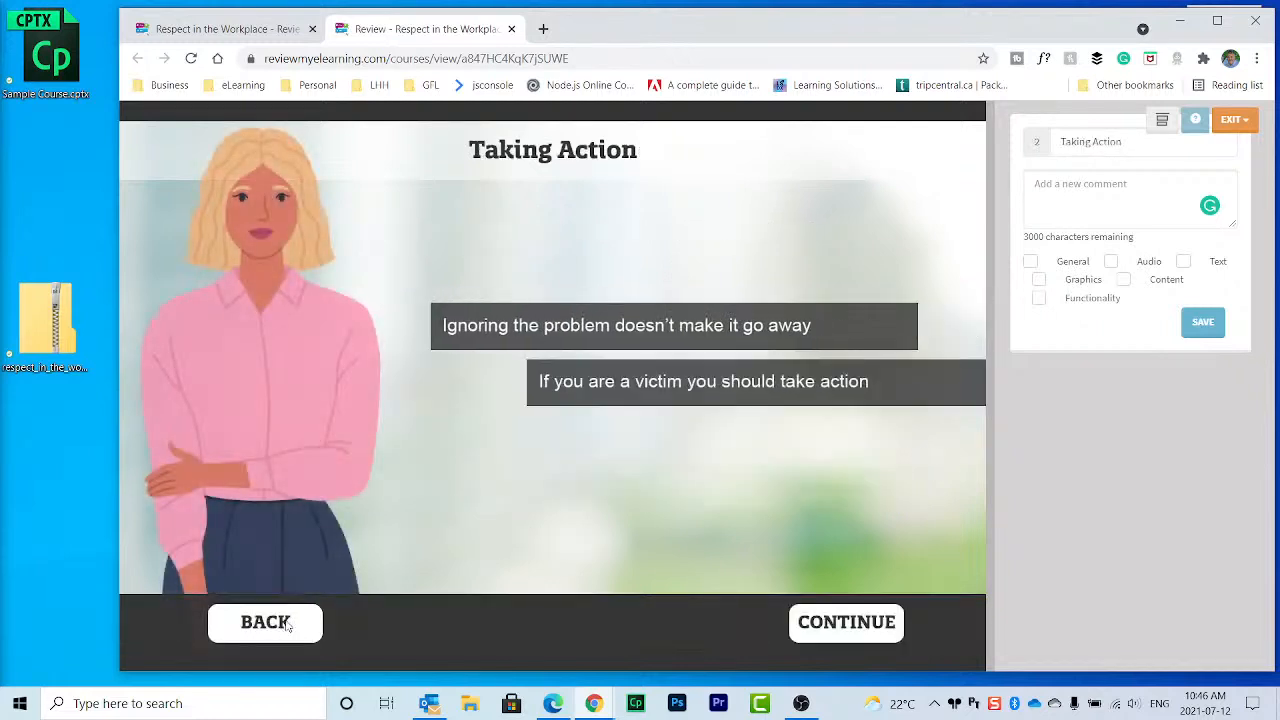
left_click(851, 624)
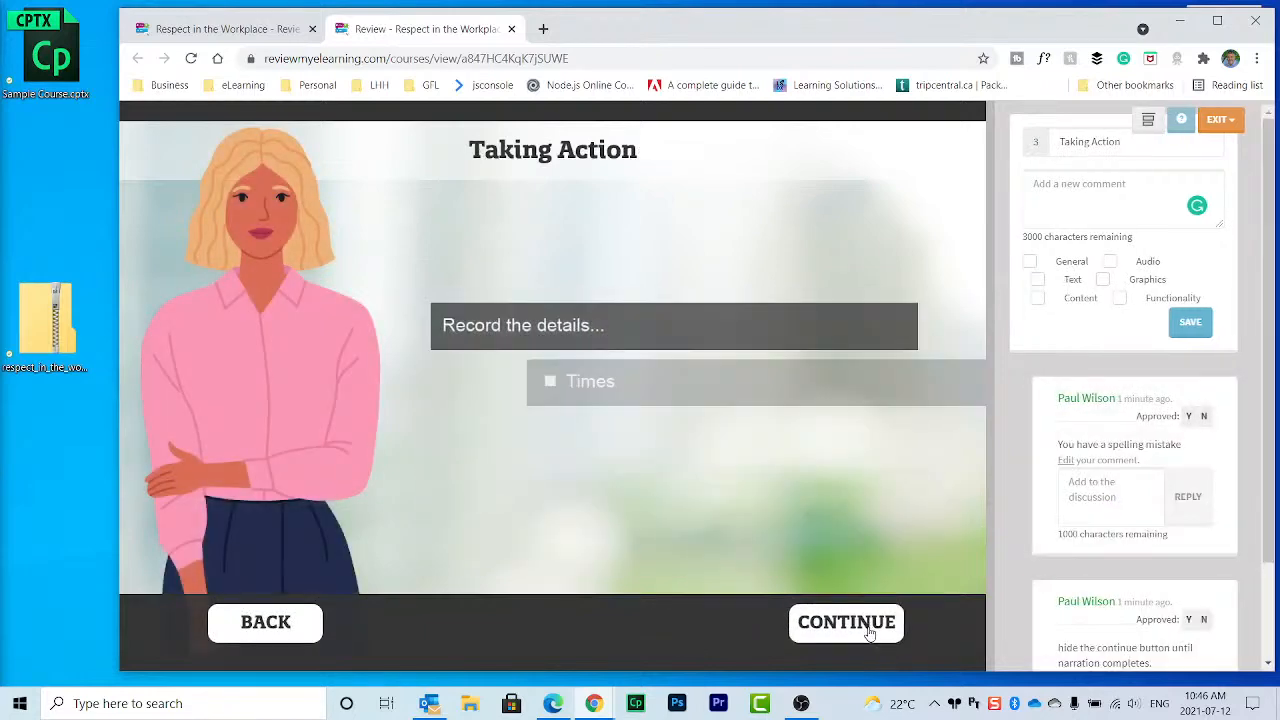
left_click(869, 626)
left_click(869, 626)
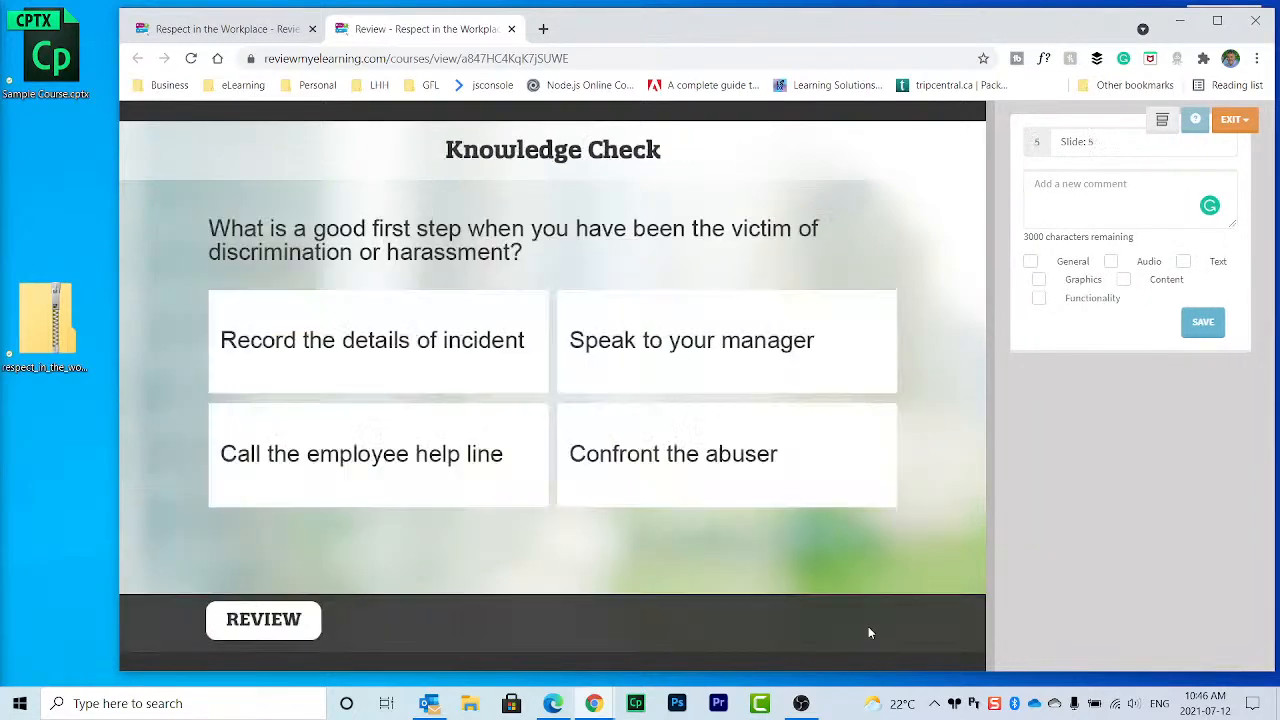
left_click(462, 349)
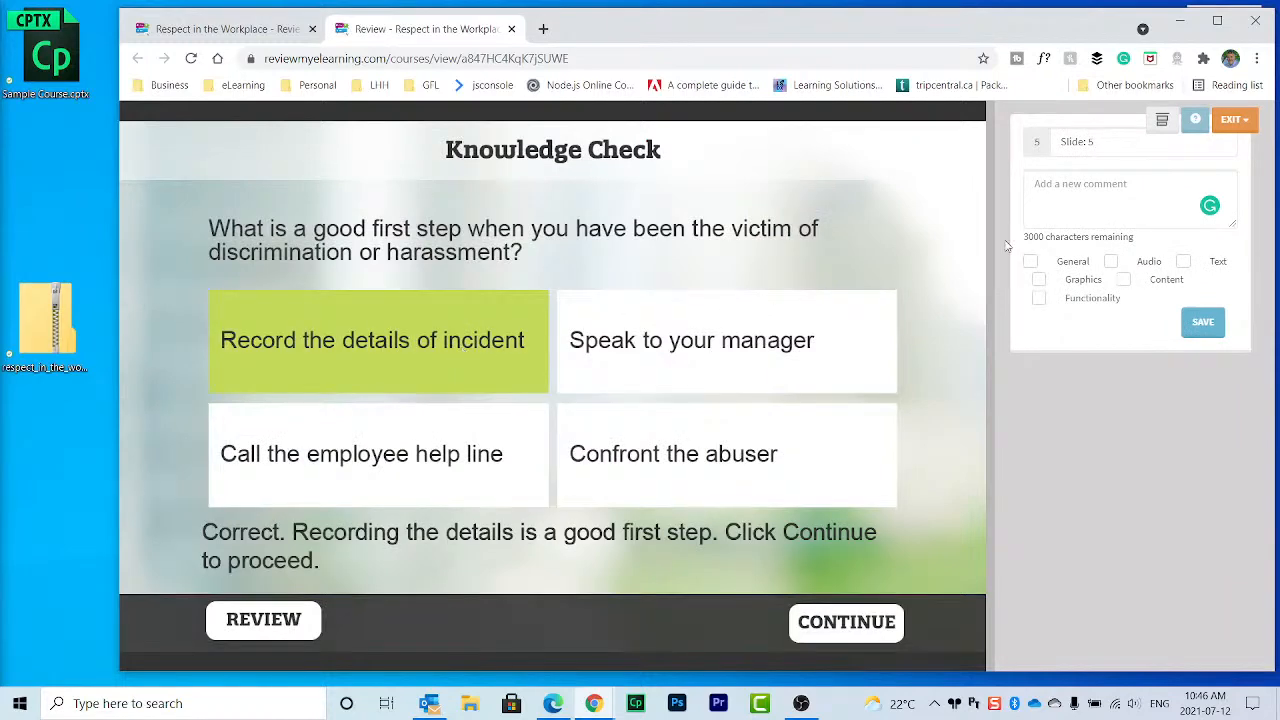
left_click(1122, 207)
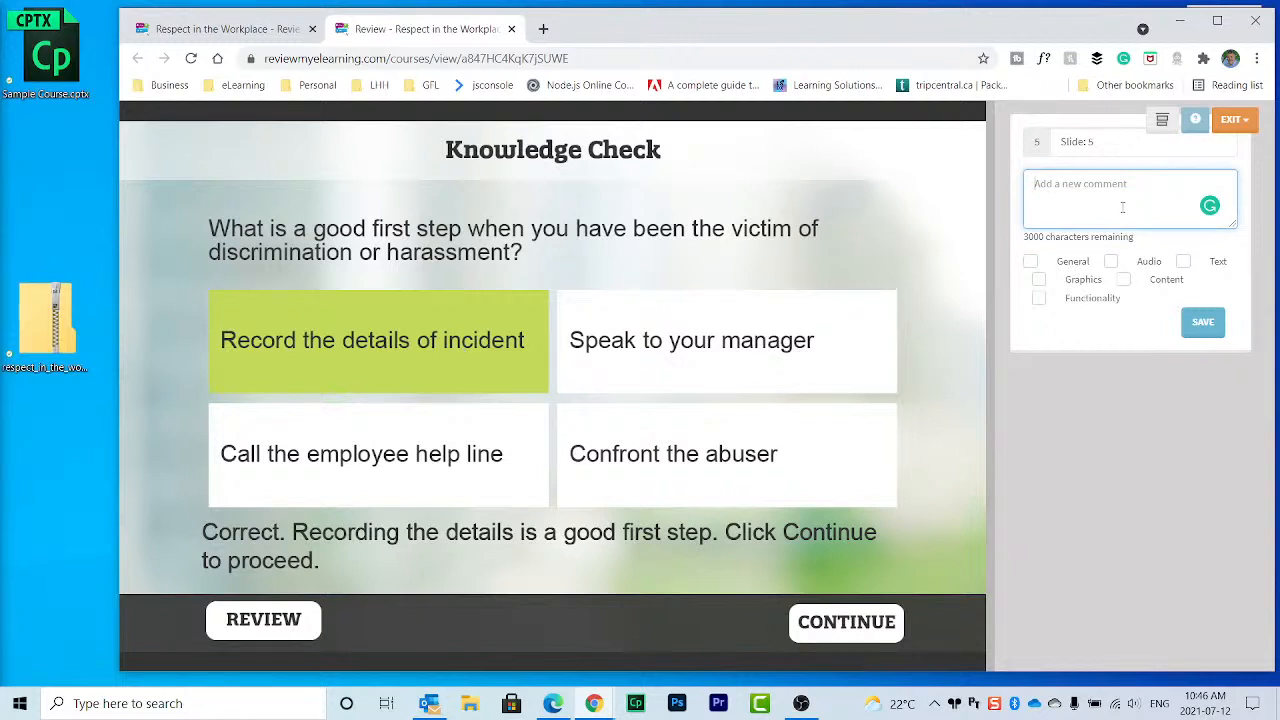
Step: Save a General comment 'I would prefer that the selected item be blue' on slide 5
type("I would ")
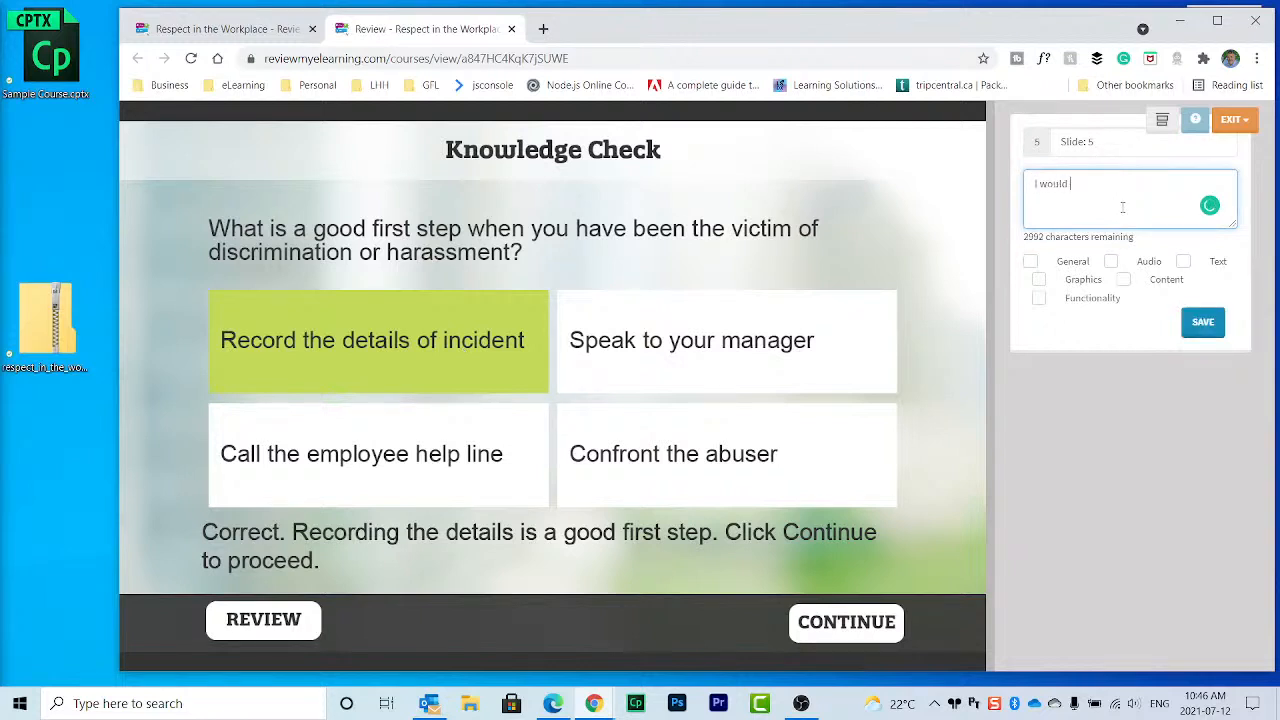
type("prefer that the selected item be blue")
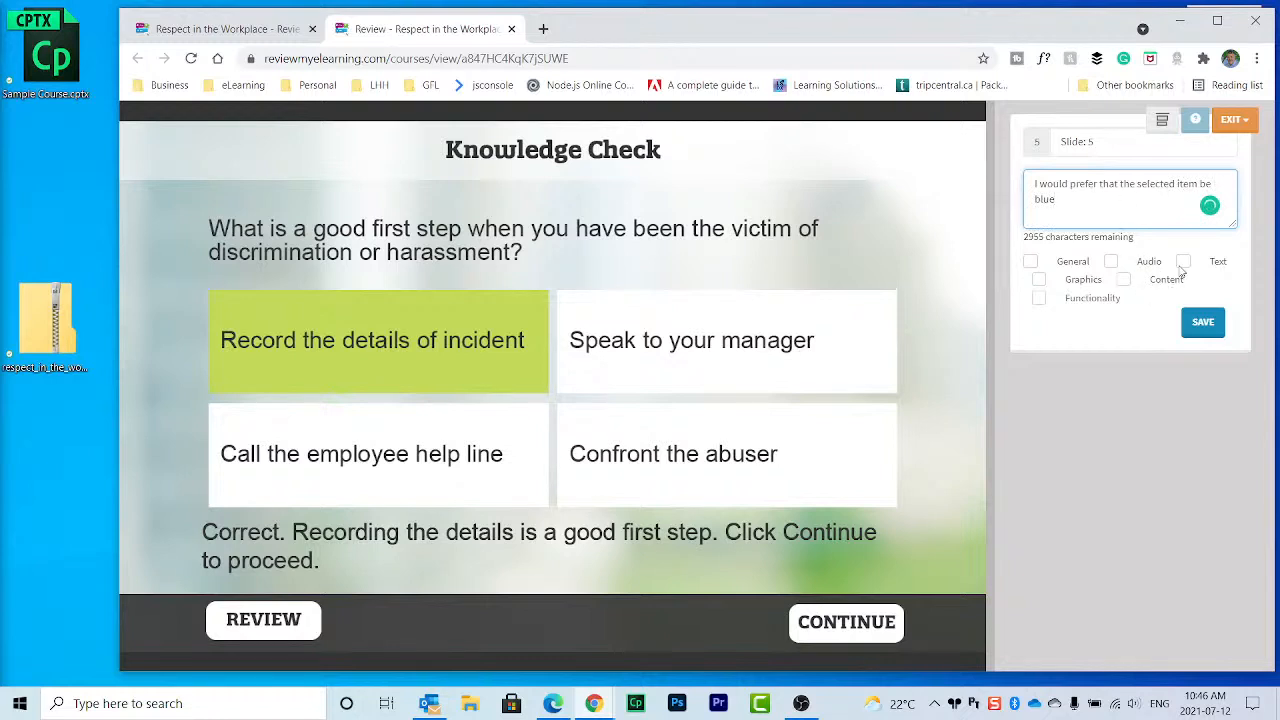
left_click(1218, 265)
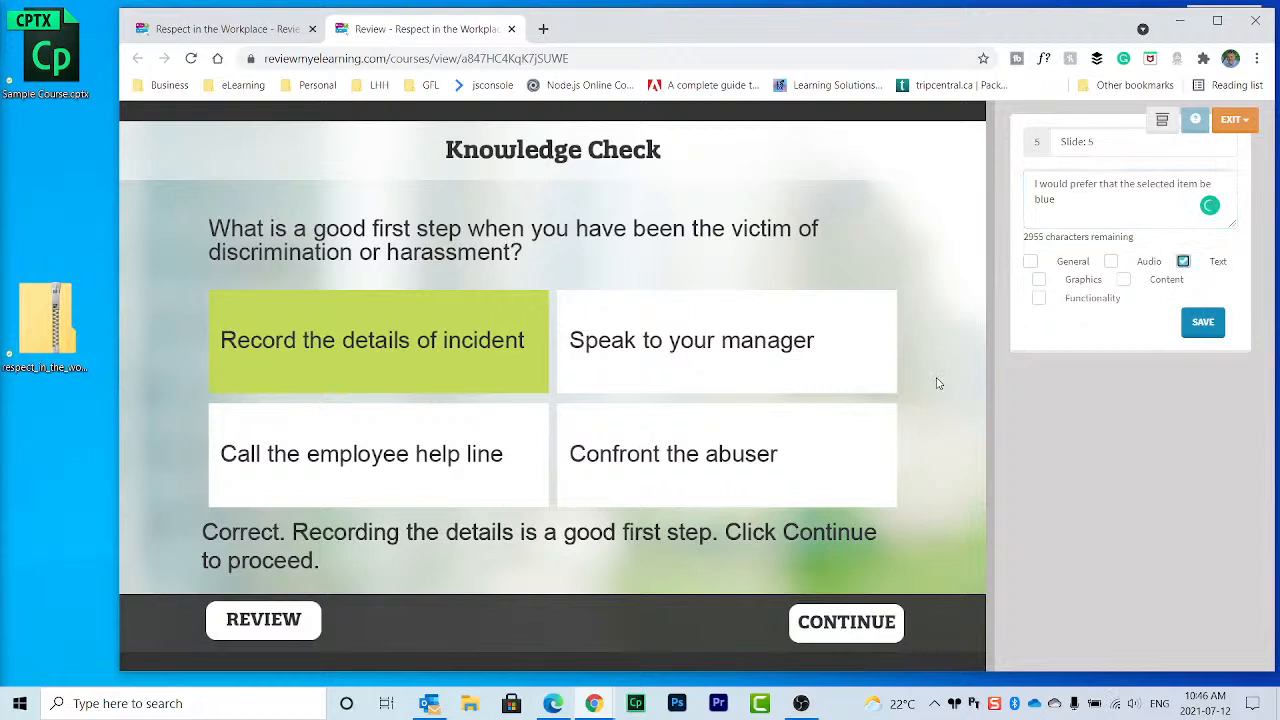
left_click(1031, 261)
left_click(1183, 262)
left_click(1200, 326)
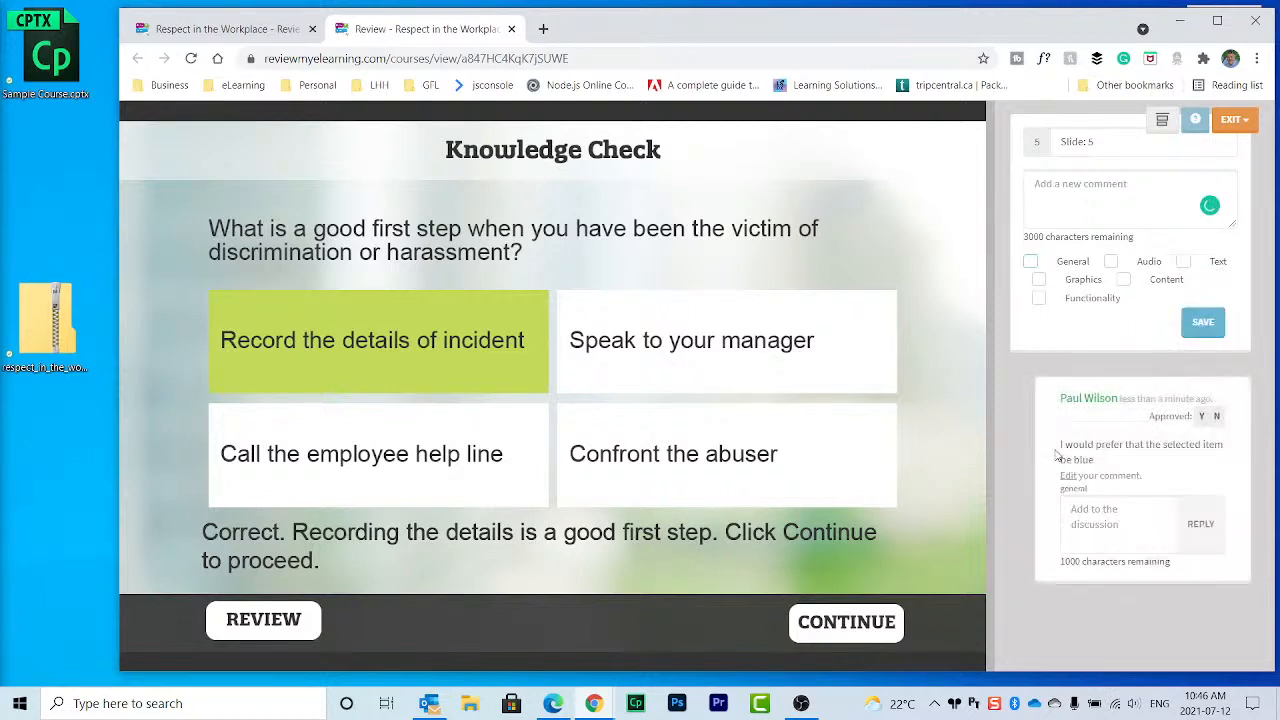
left_click(812, 626)
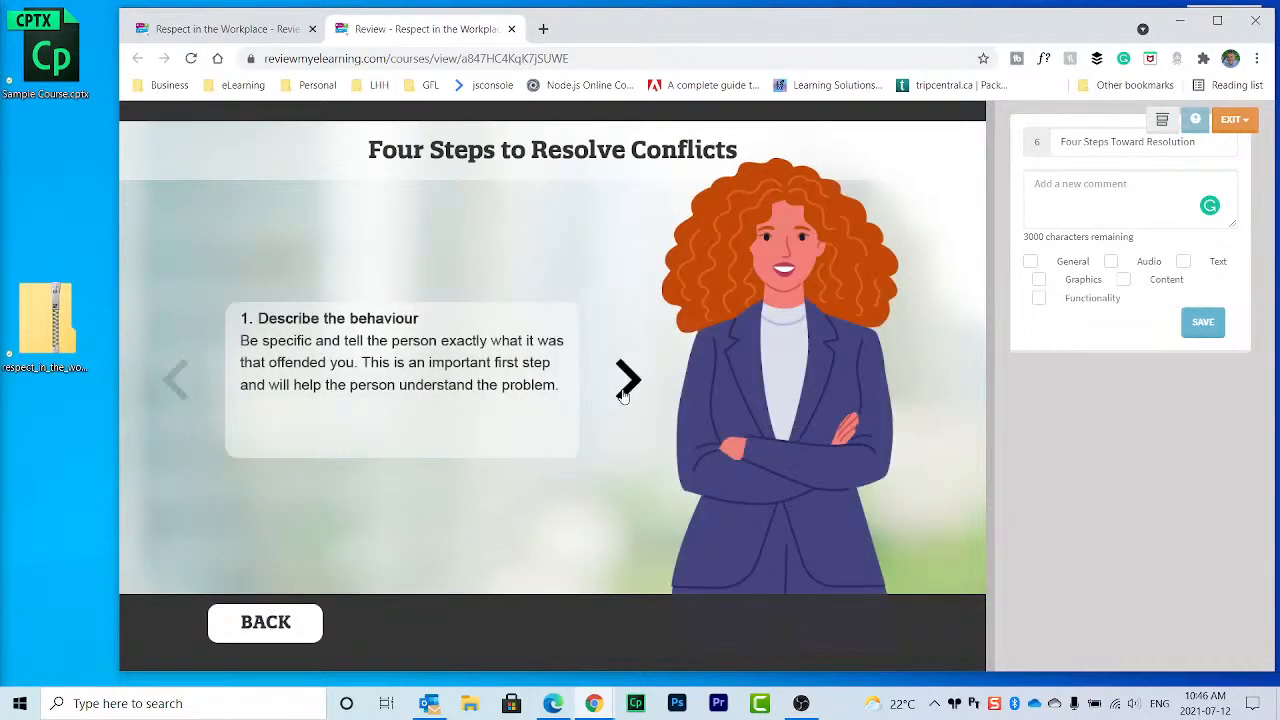
Step: Reveal all four conflict-resolution steps and their examples, then continue to Reporting
left_click(625, 388)
left_click(626, 390)
left_click(627, 390)
left_click(846, 624)
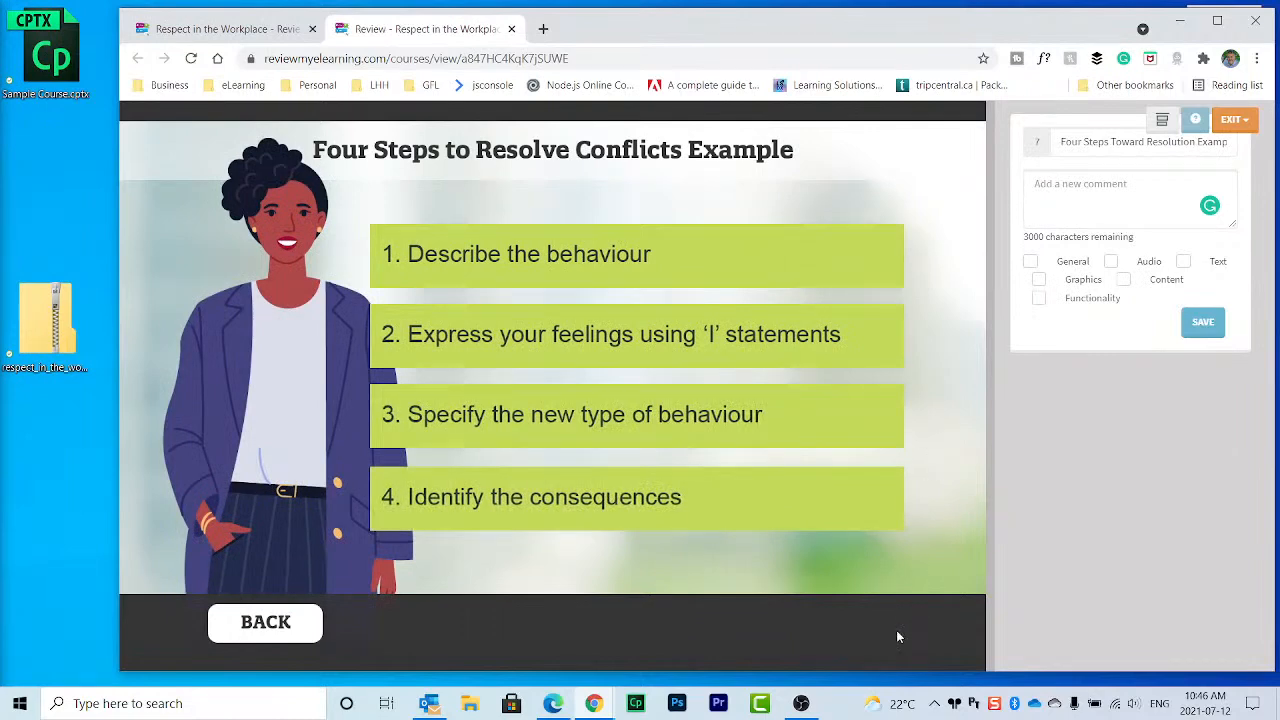
left_click(660, 243)
left_click(668, 340)
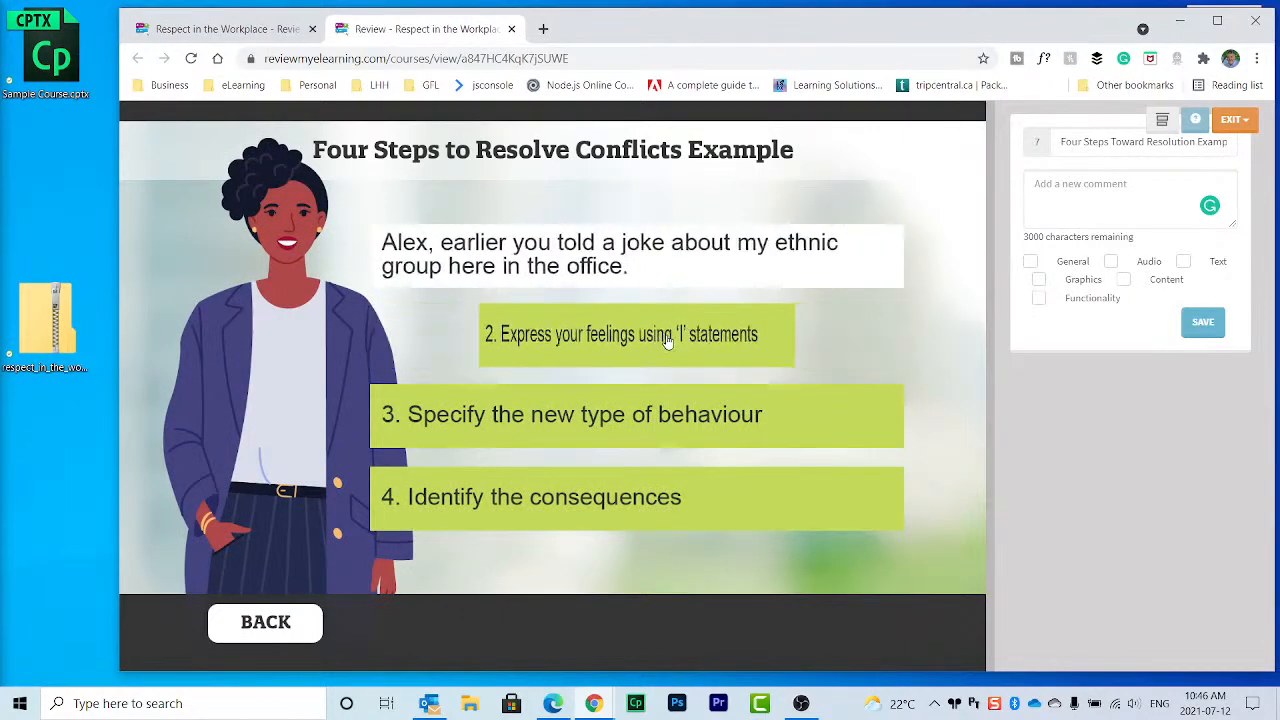
left_click(671, 418)
left_click(680, 496)
left_click(855, 626)
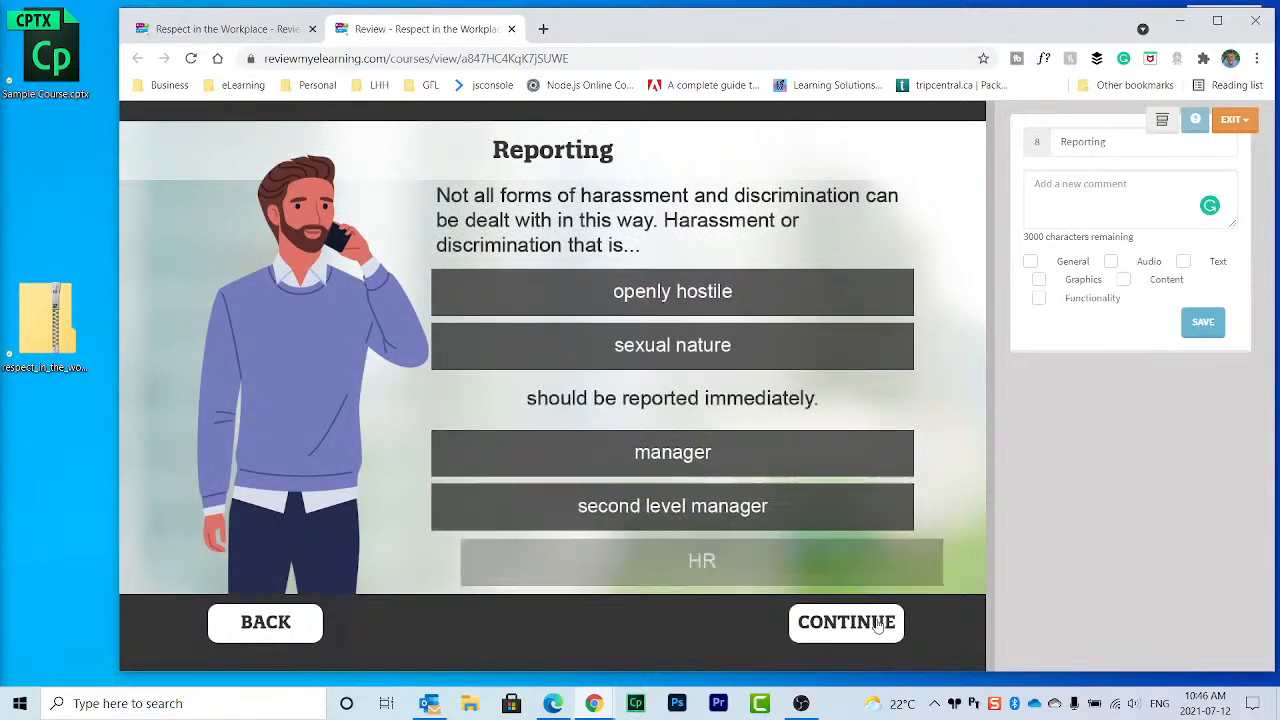
Step: Answer the quiz with 'Document the incident' and 'All of the above.' and open the EXIT options
left_click(878, 625)
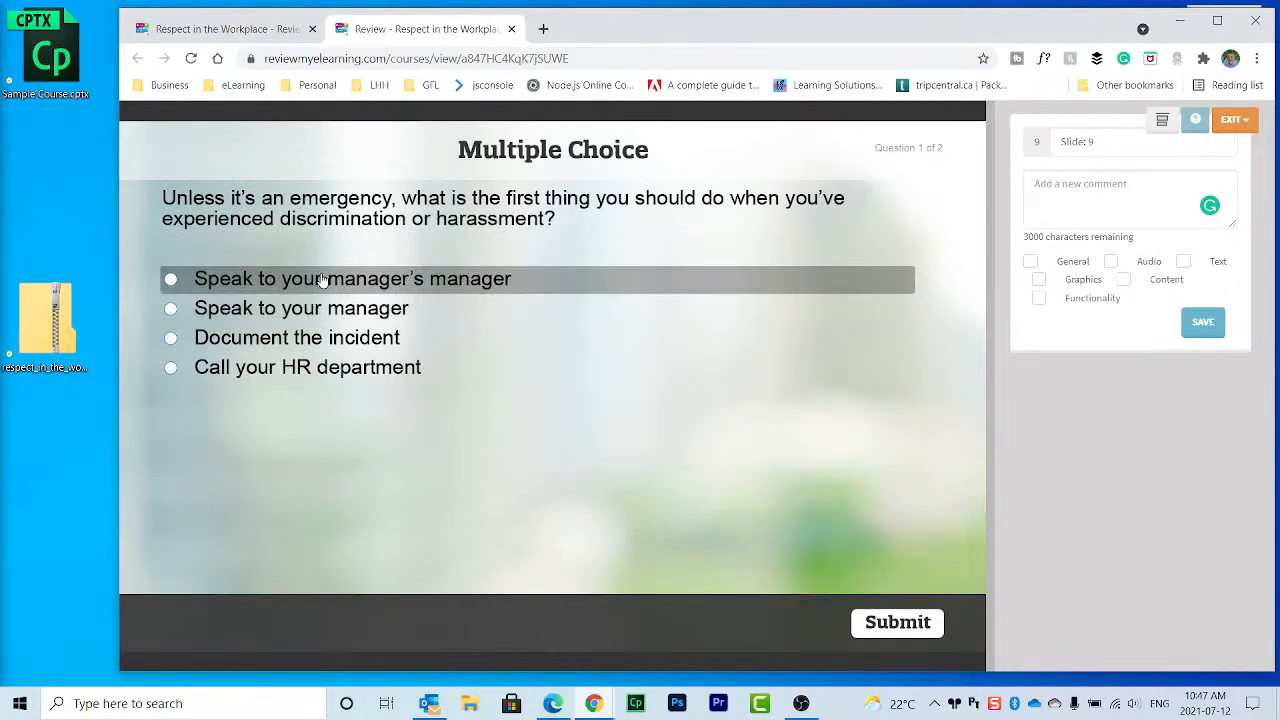
left_click(320, 337)
left_click(893, 623)
left_click(657, 453)
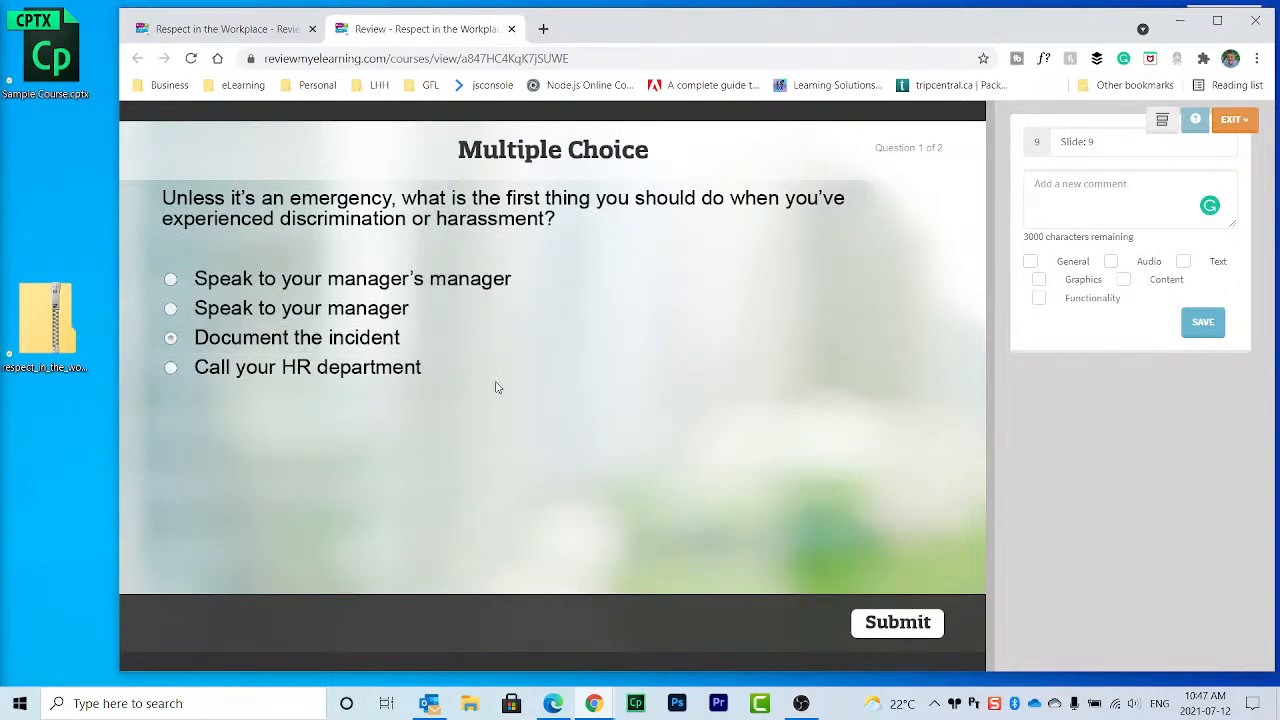
left_click(410, 371)
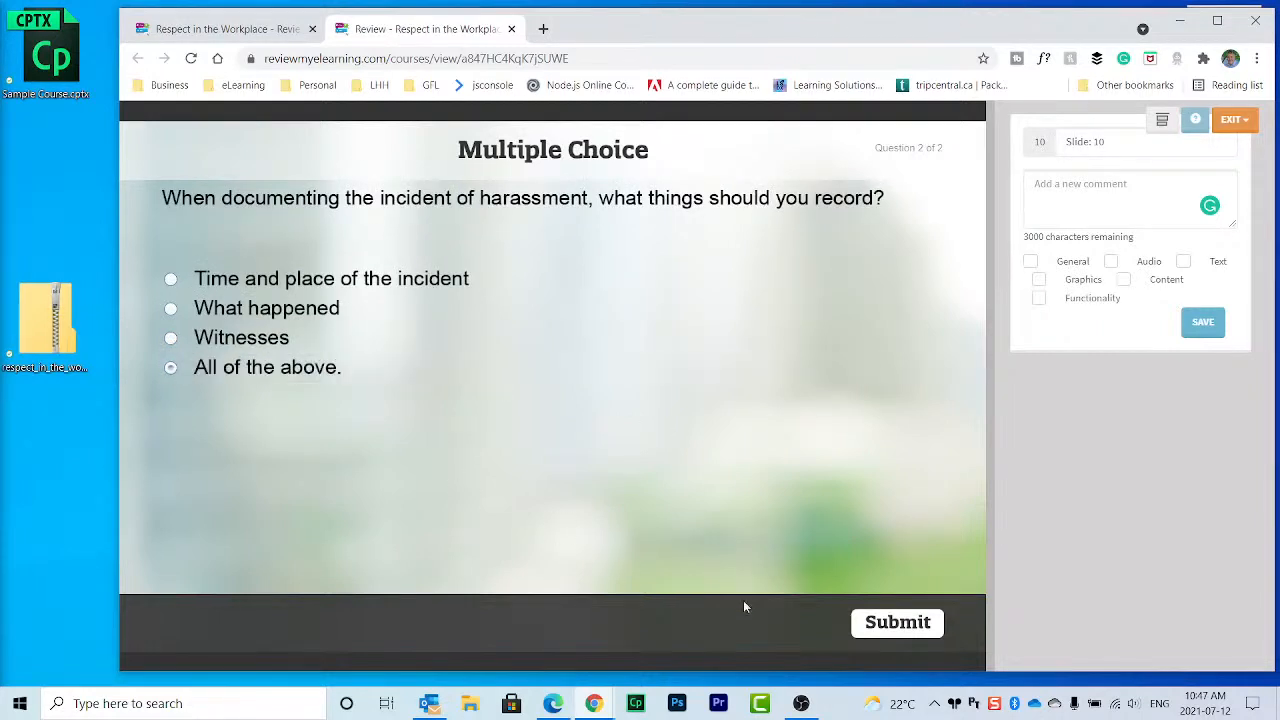
left_click(893, 622)
left_click(666, 436)
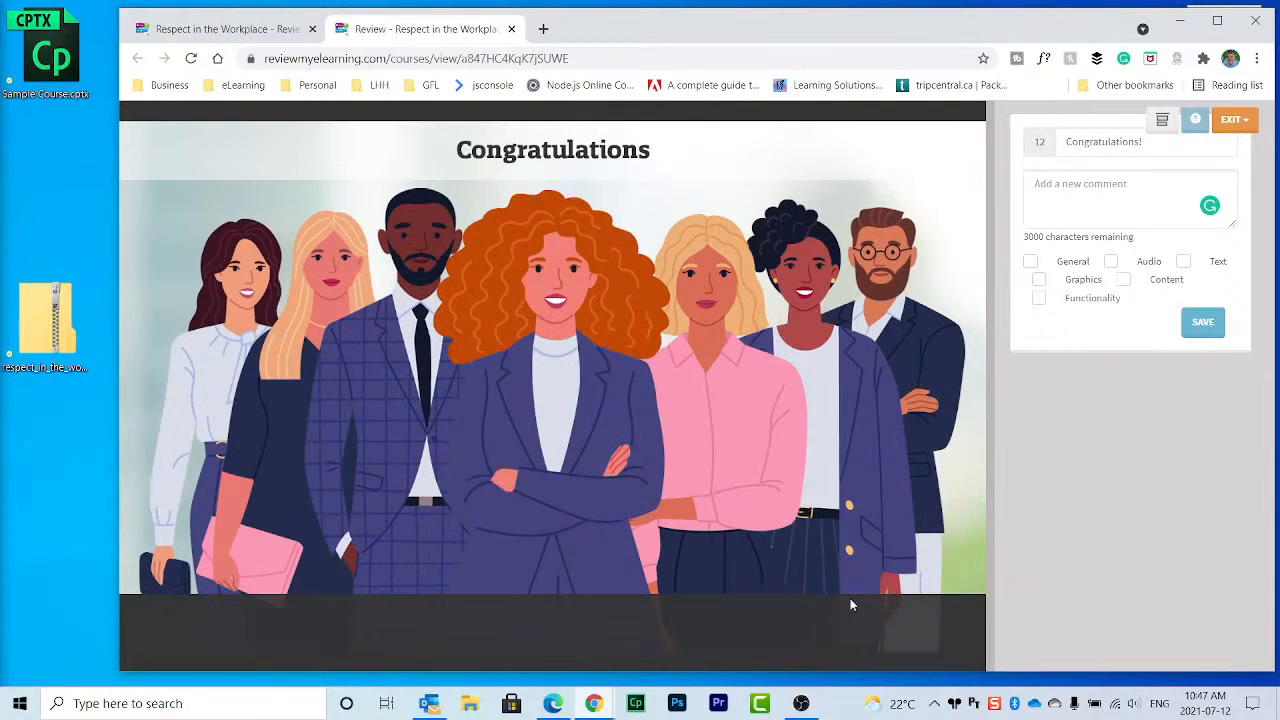
left_click(1236, 122)
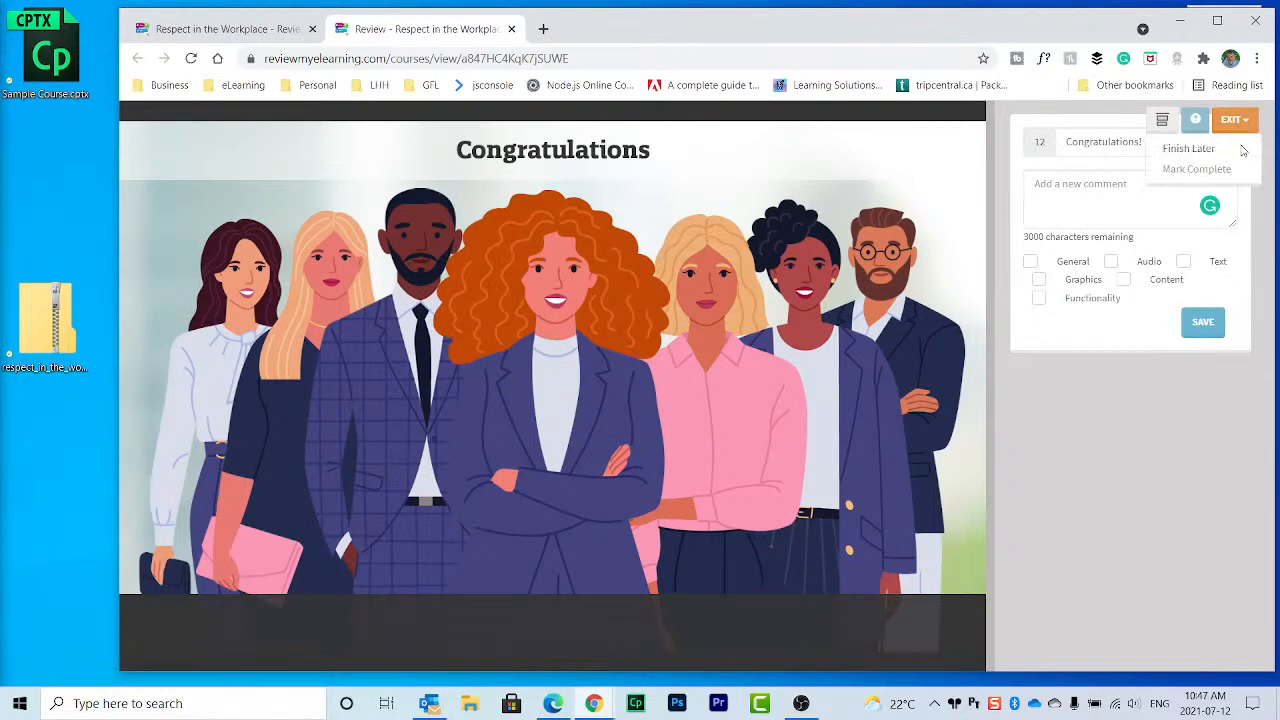
Step: Mark the review complete and close the review tab
left_click(1197, 169)
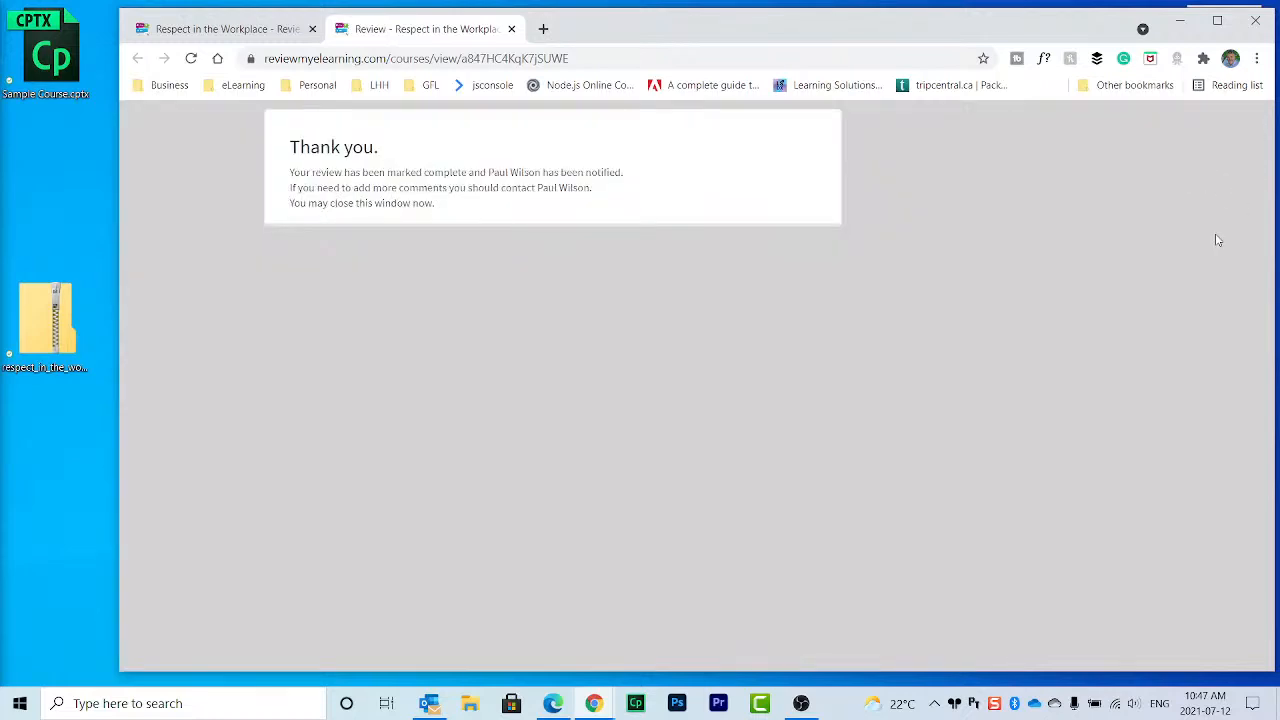
left_click(511, 28)
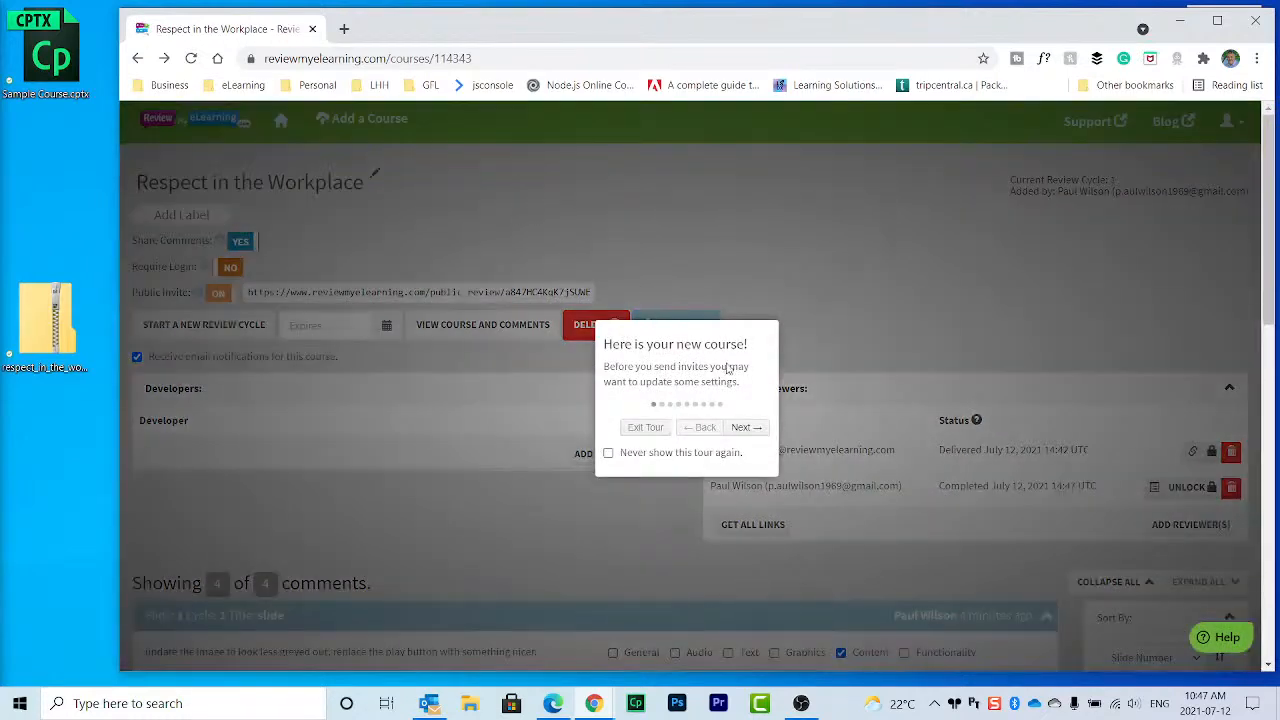
Step: Turn off the new-course tour for good and scroll through the four reviewer comments
left_click(609, 454)
left_click(642, 428)
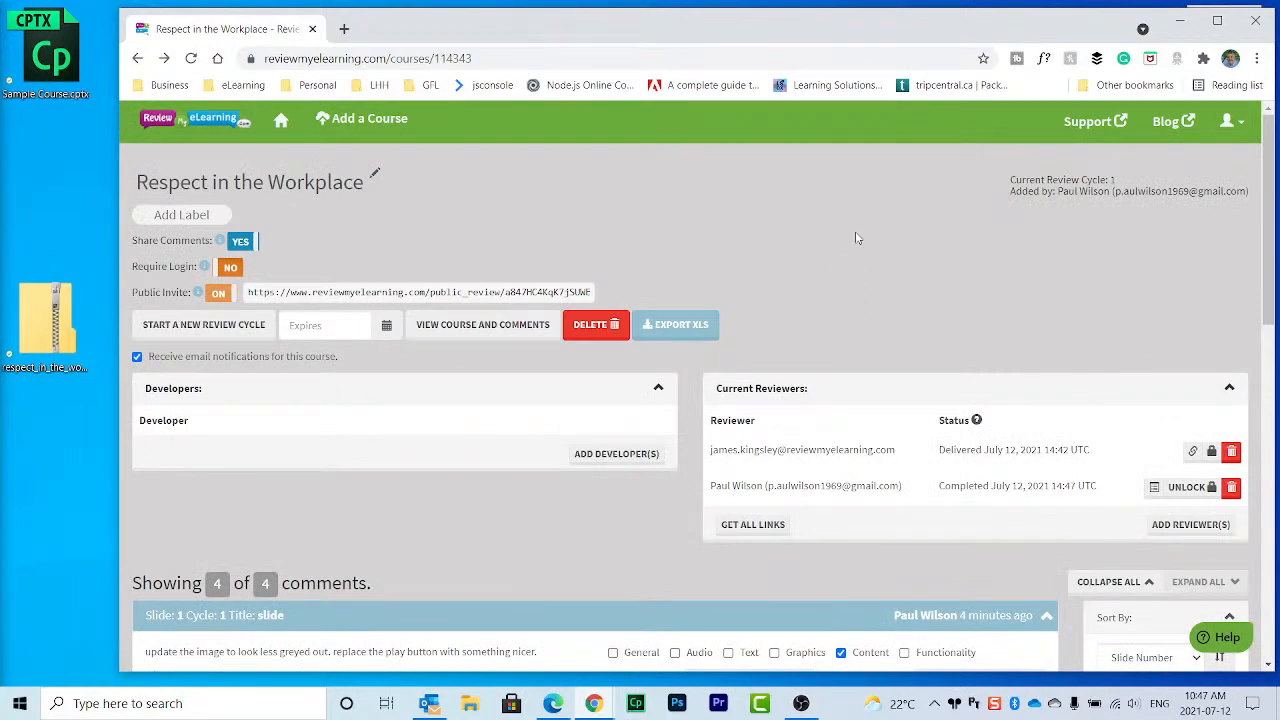
scroll(857, 238, "down", 3)
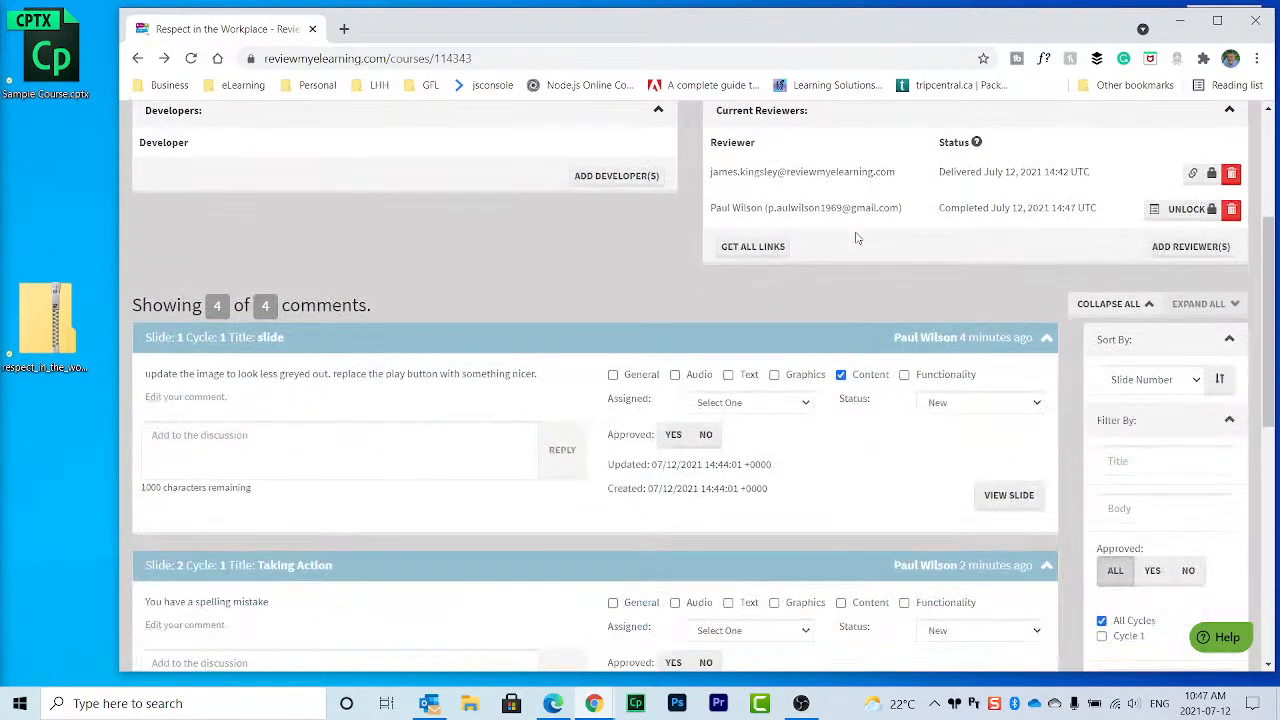
scroll(837, 257, "down", 2)
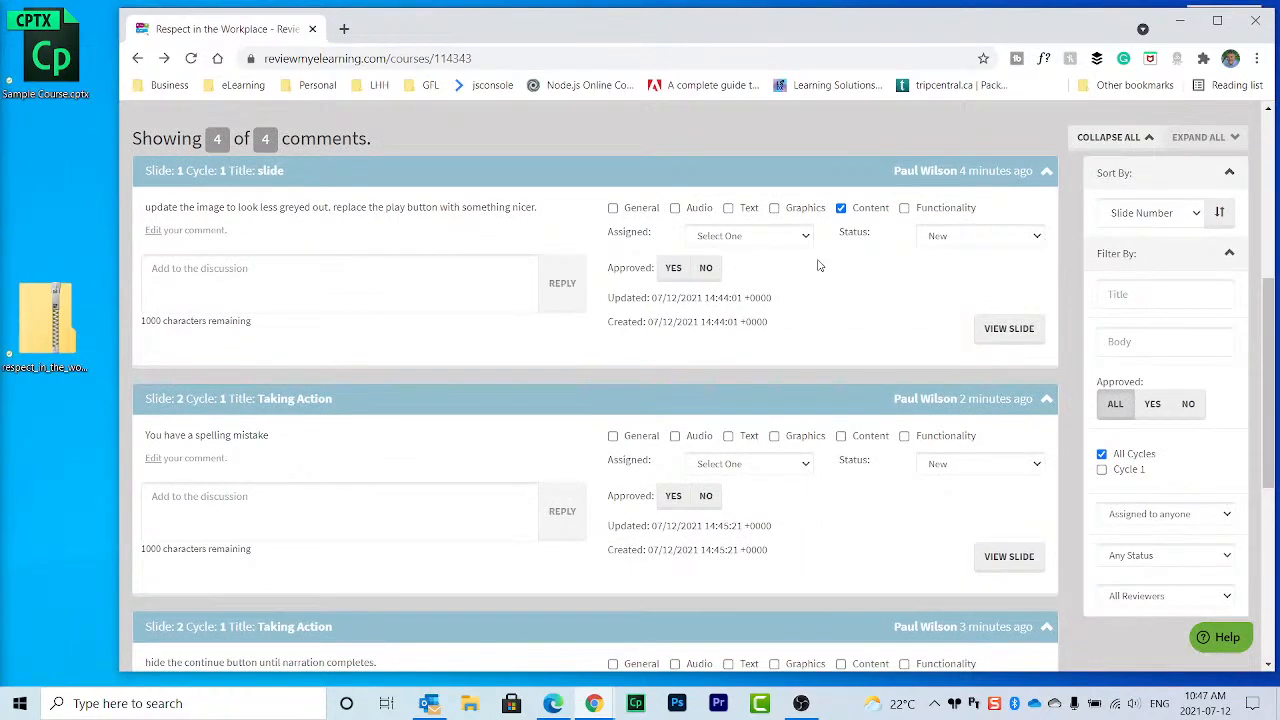
scroll(818, 265, "down", 1)
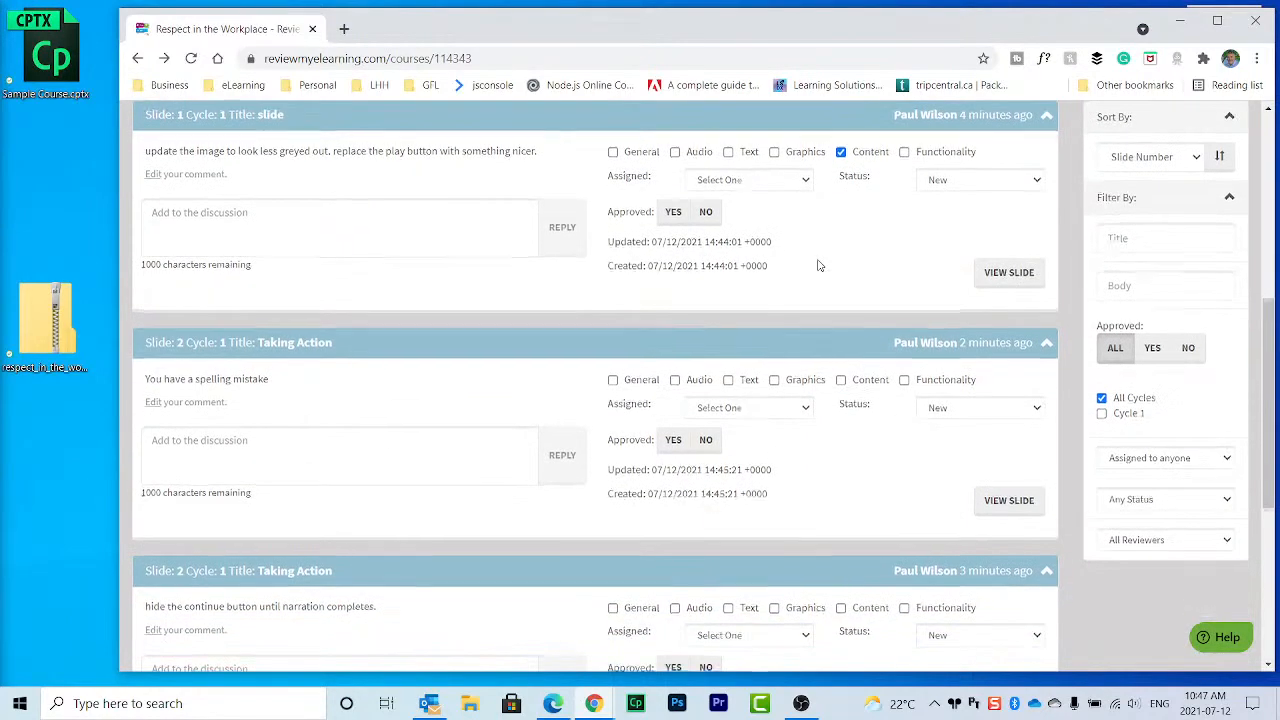
scroll(818, 265, "down", 2)
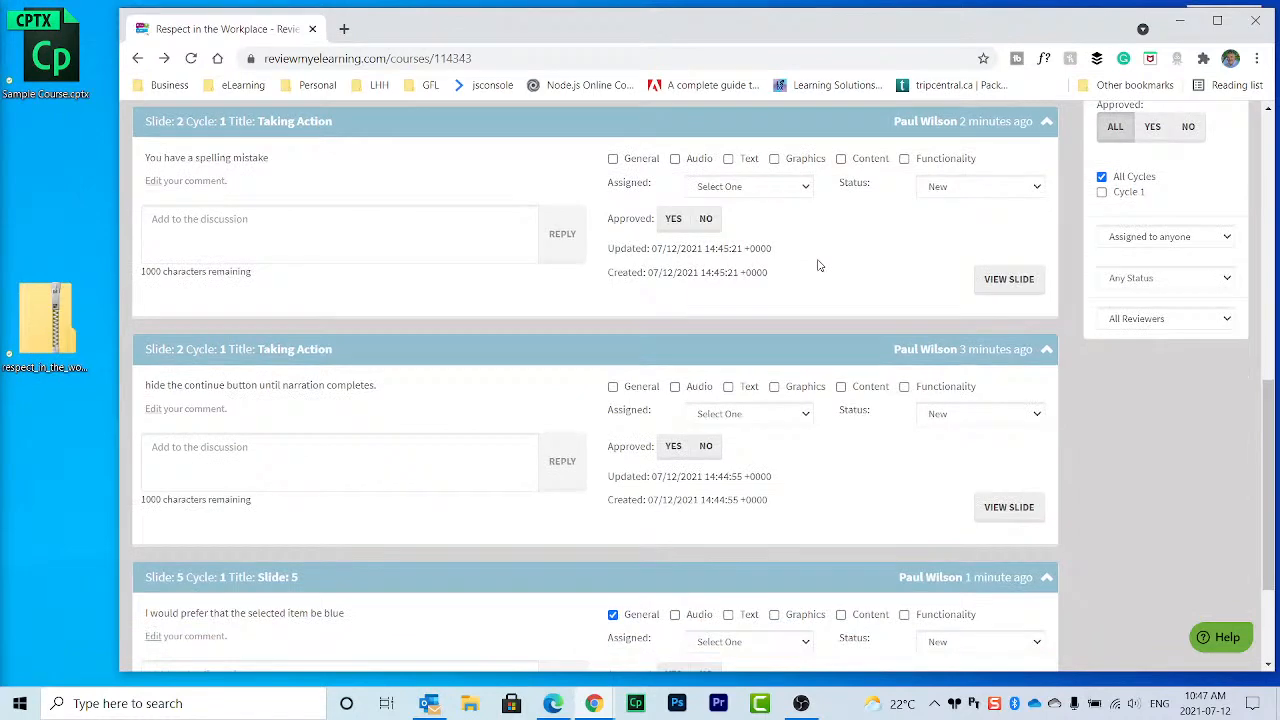
scroll(818, 265, "down", 1)
scroll(820, 263, "up", 1)
Step: Play the commented slide in the review player, then return to the comments list
left_click(1036, 284)
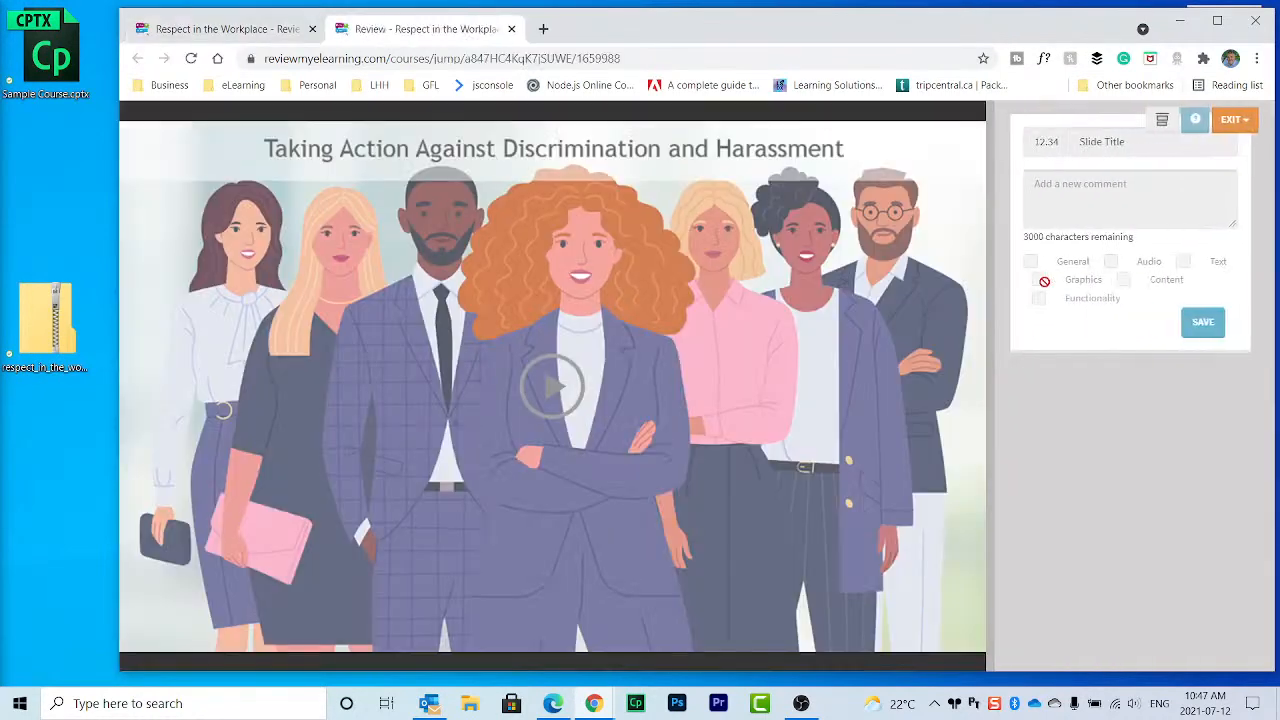
left_click(548, 387)
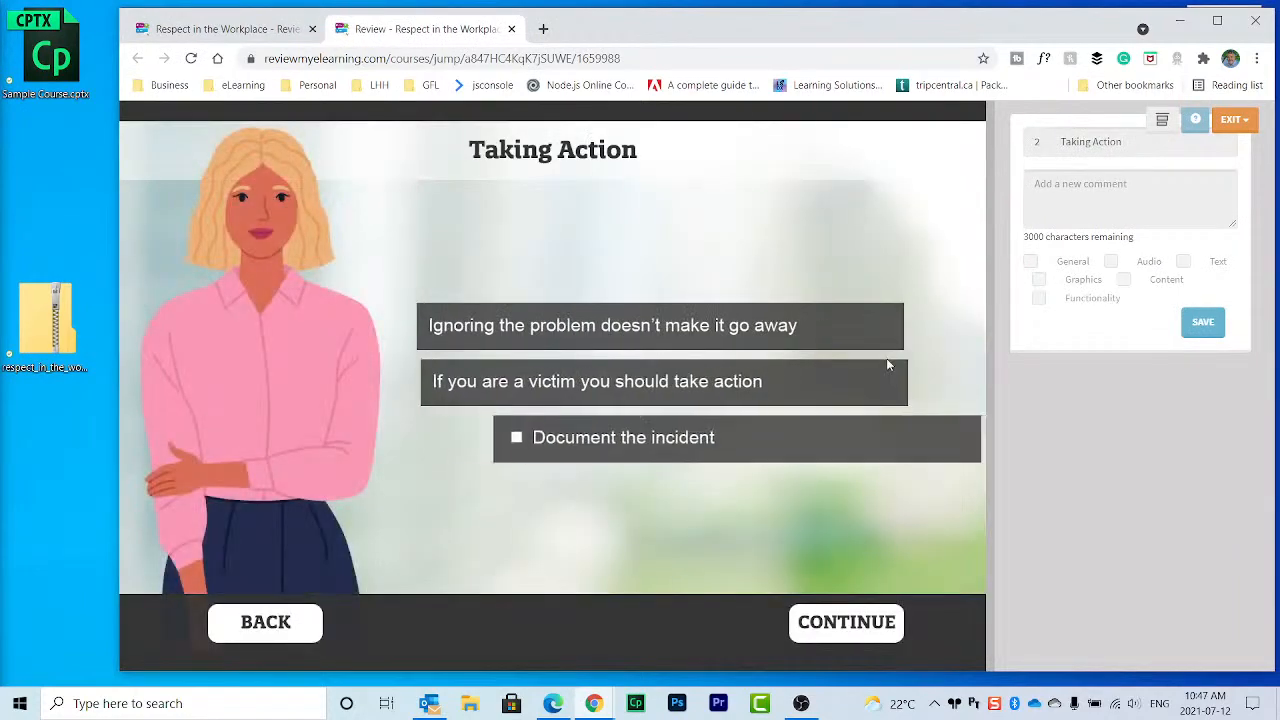
left_click(511, 28)
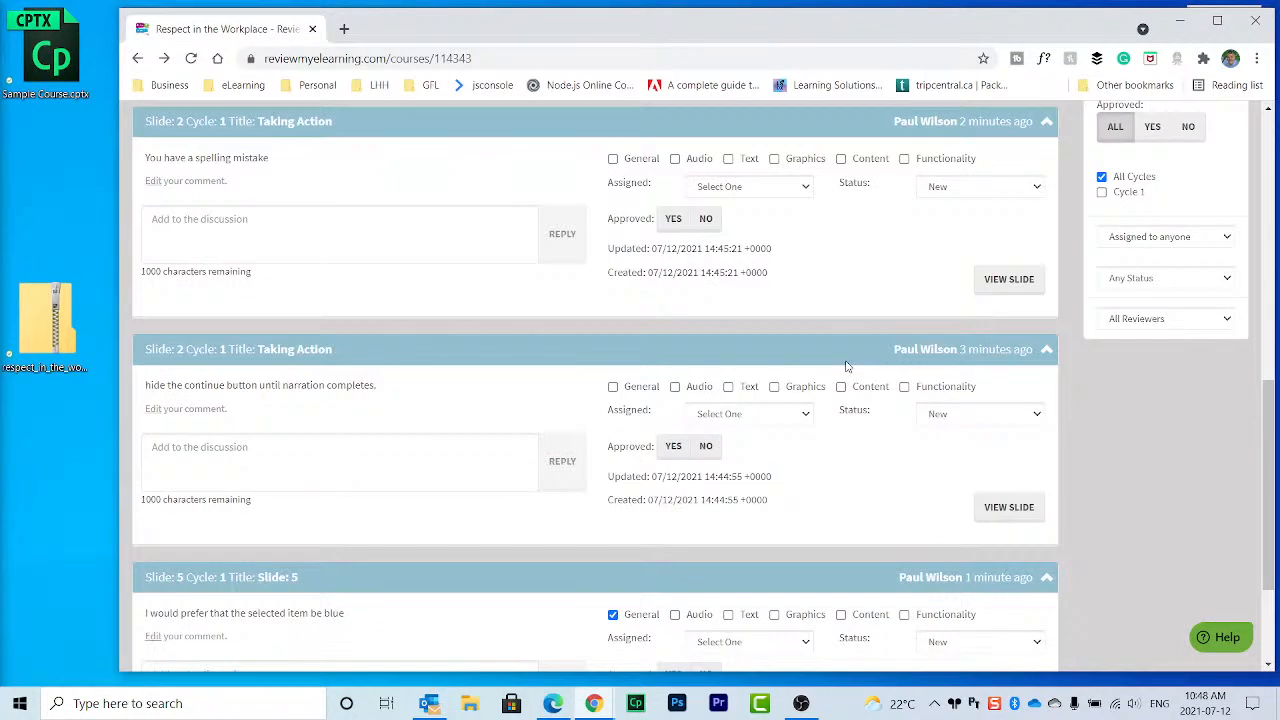
scroll(909, 435, "down", 3)
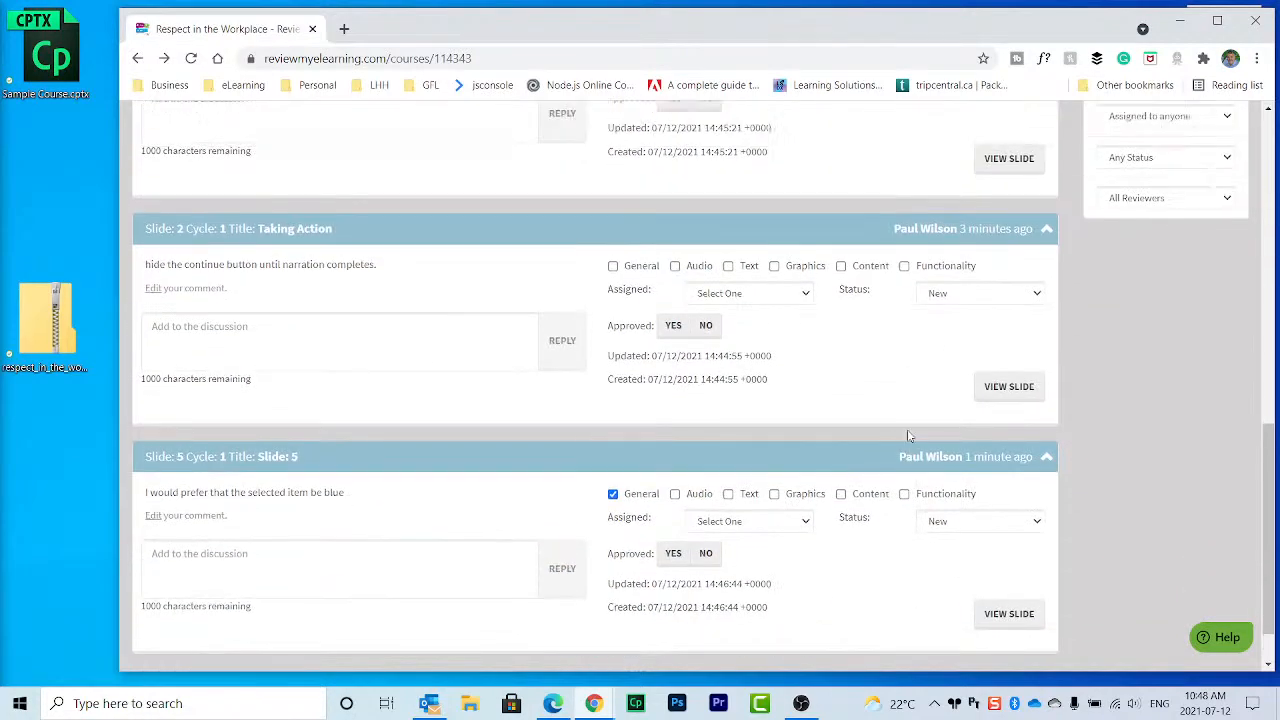
scroll(909, 356, "down", 3)
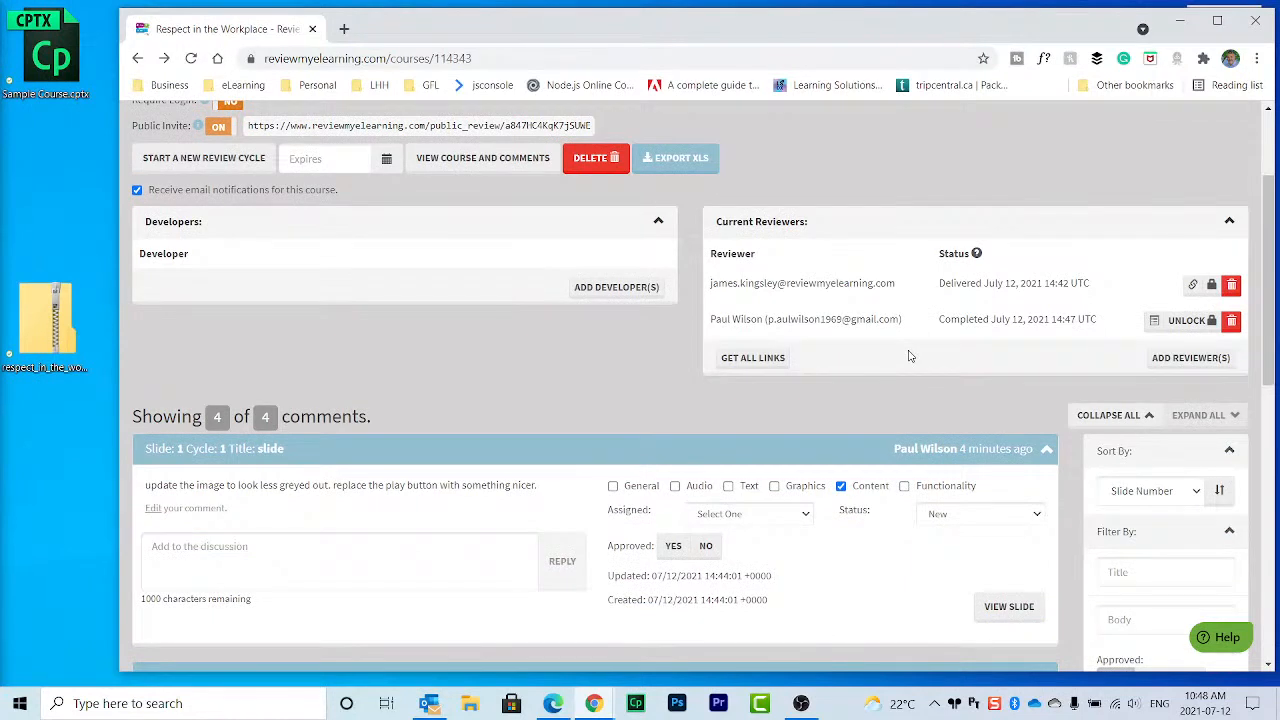
left_click(1154, 325)
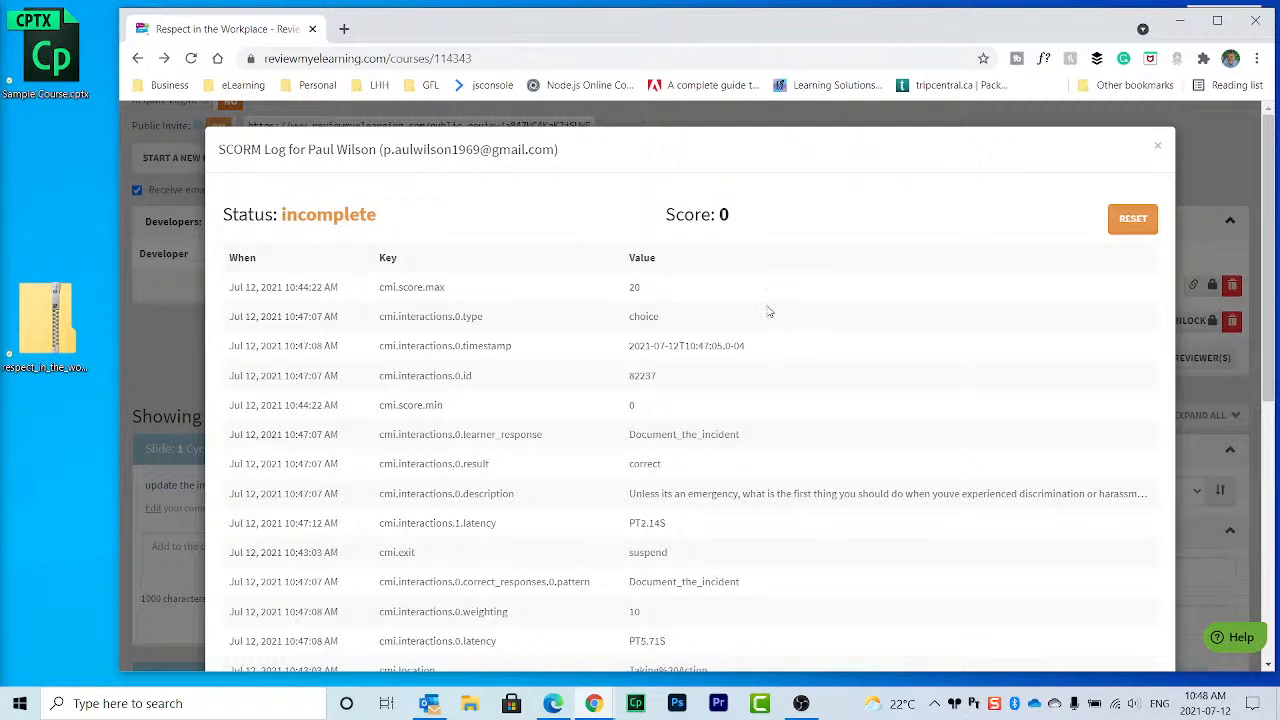
scroll(768, 311, "down", 1)
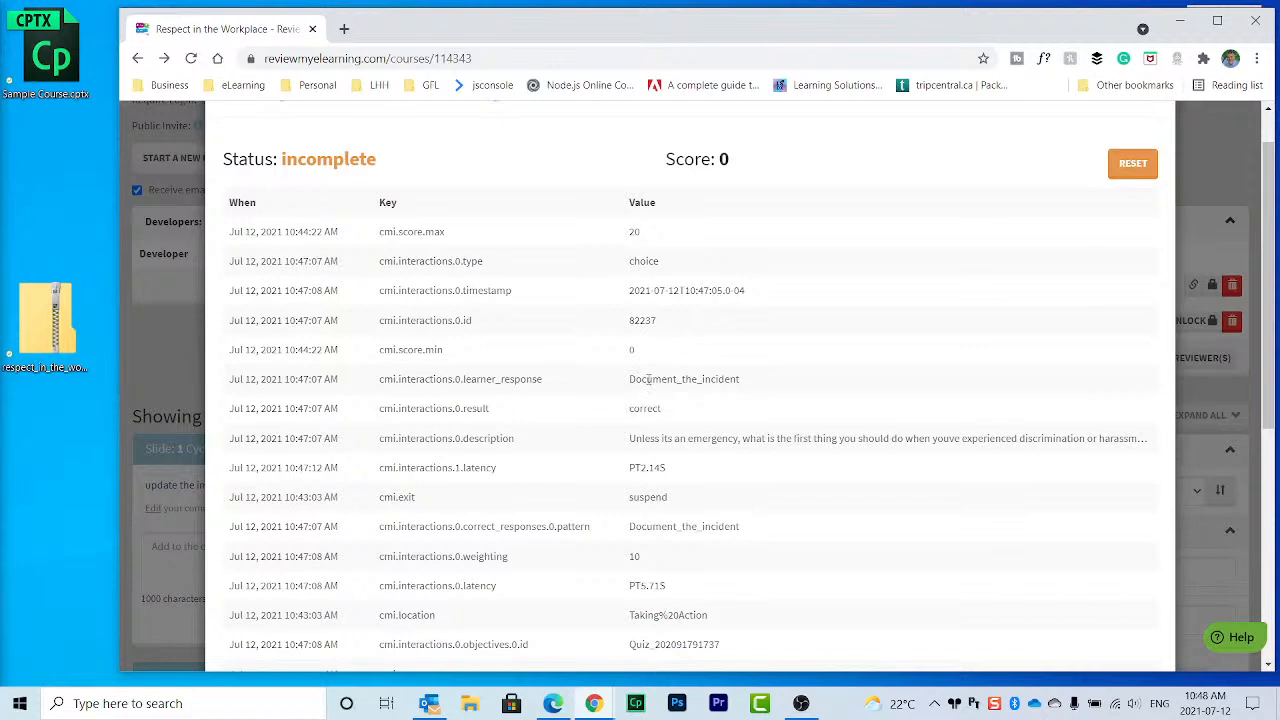
left_click_drag(416, 380, 677, 410)
left_click(677, 410)
left_click_drag(630, 231, 660, 237)
scroll(766, 320, "down", 3)
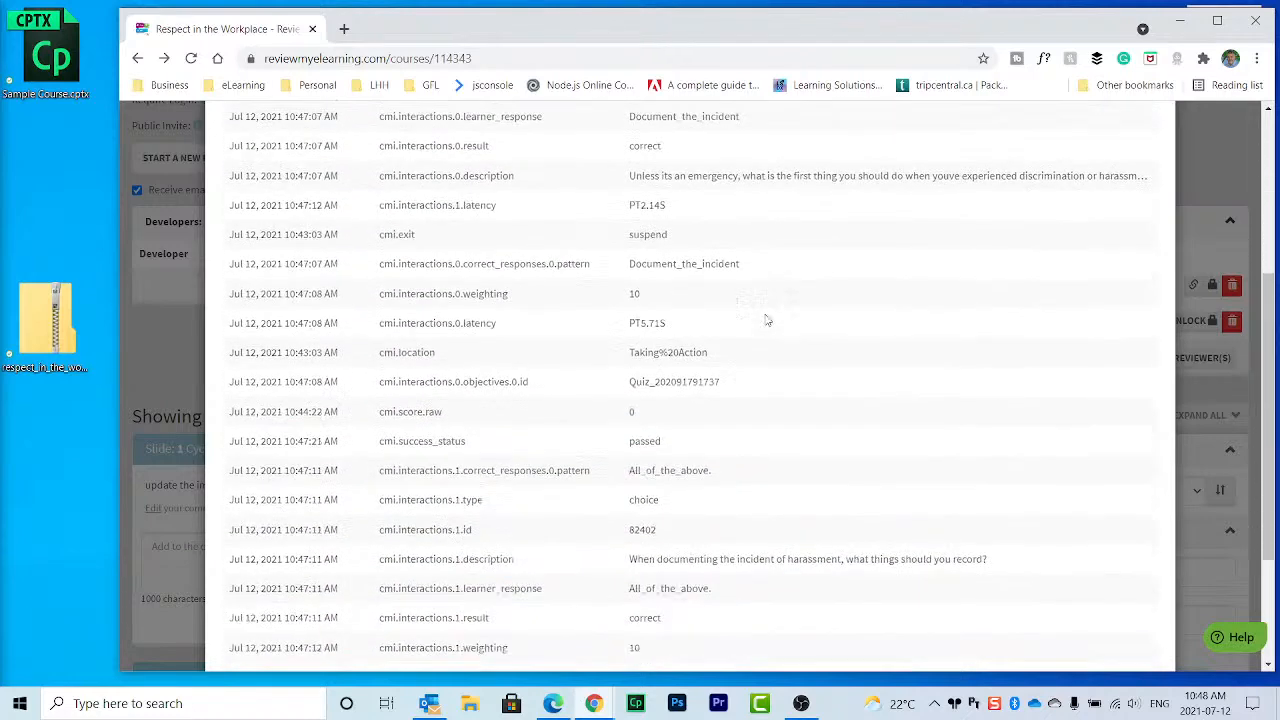
scroll(766, 320, "down", 3)
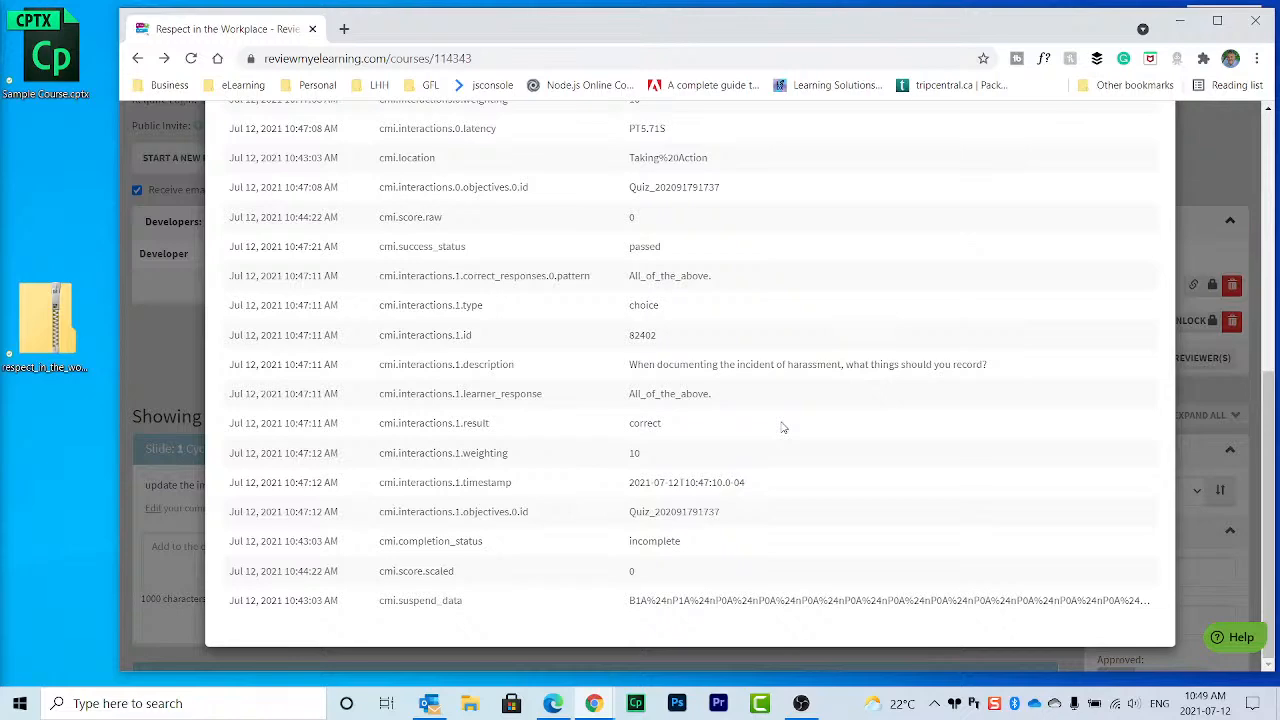
scroll(783, 427, "up", 5)
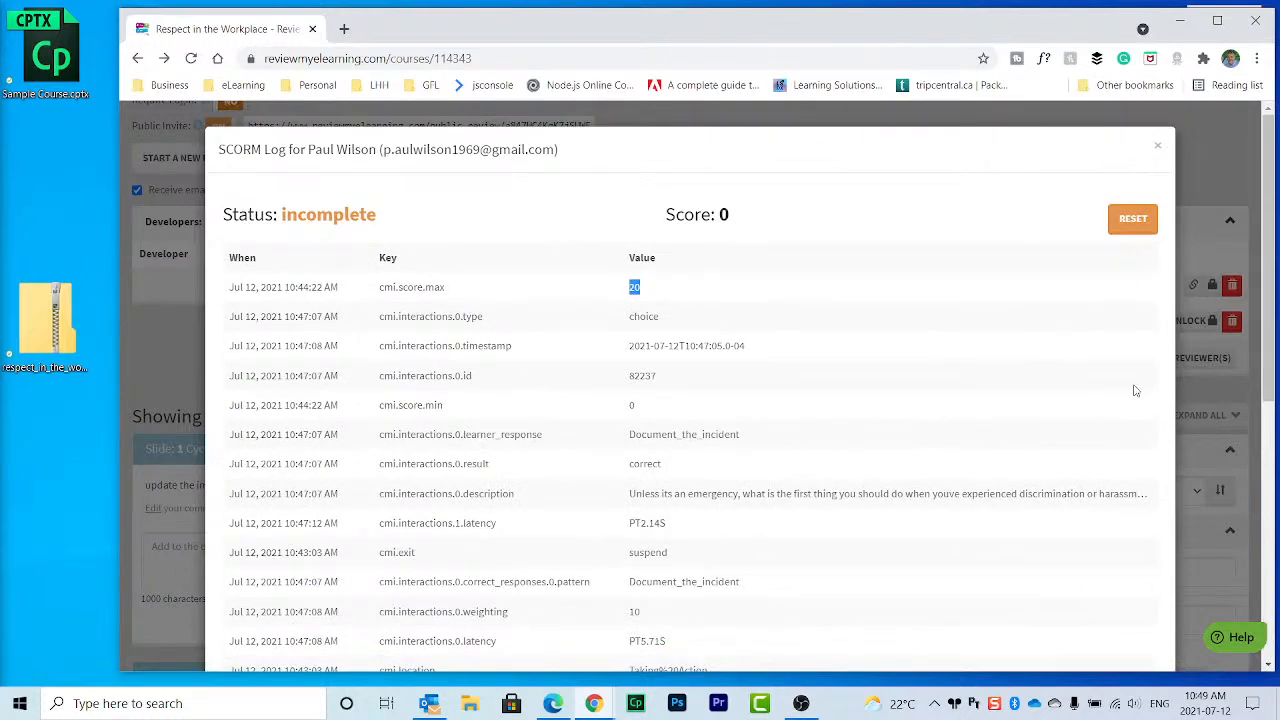
left_click(1159, 148)
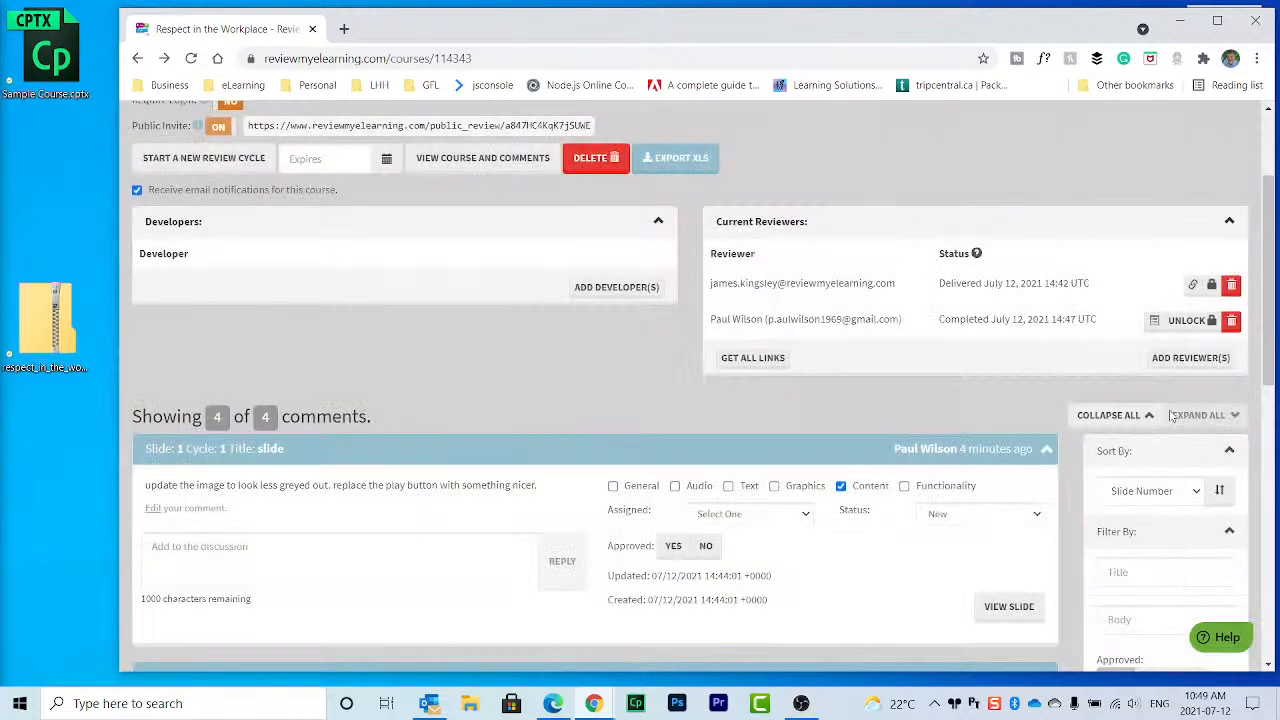
Step: Unlock the completed reviewer and start a new review cycle for Respect in the Workplace
left_click(1196, 322)
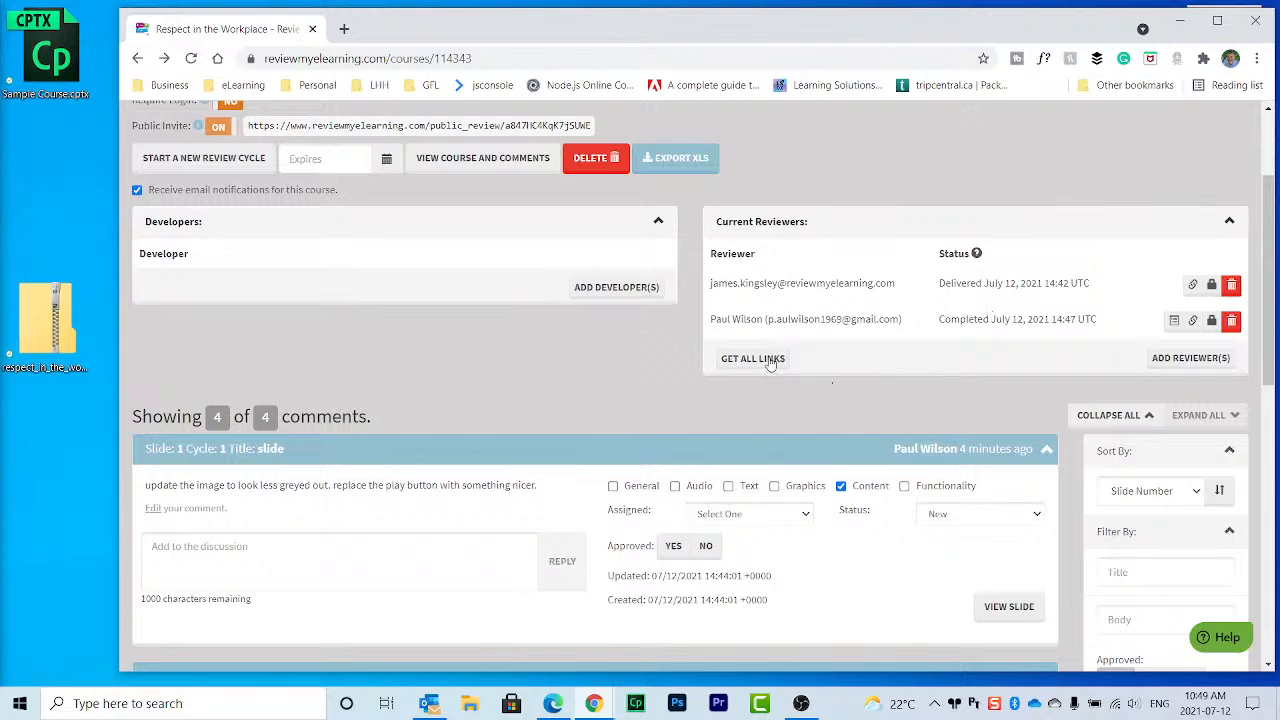
scroll(697, 266, "up", 1)
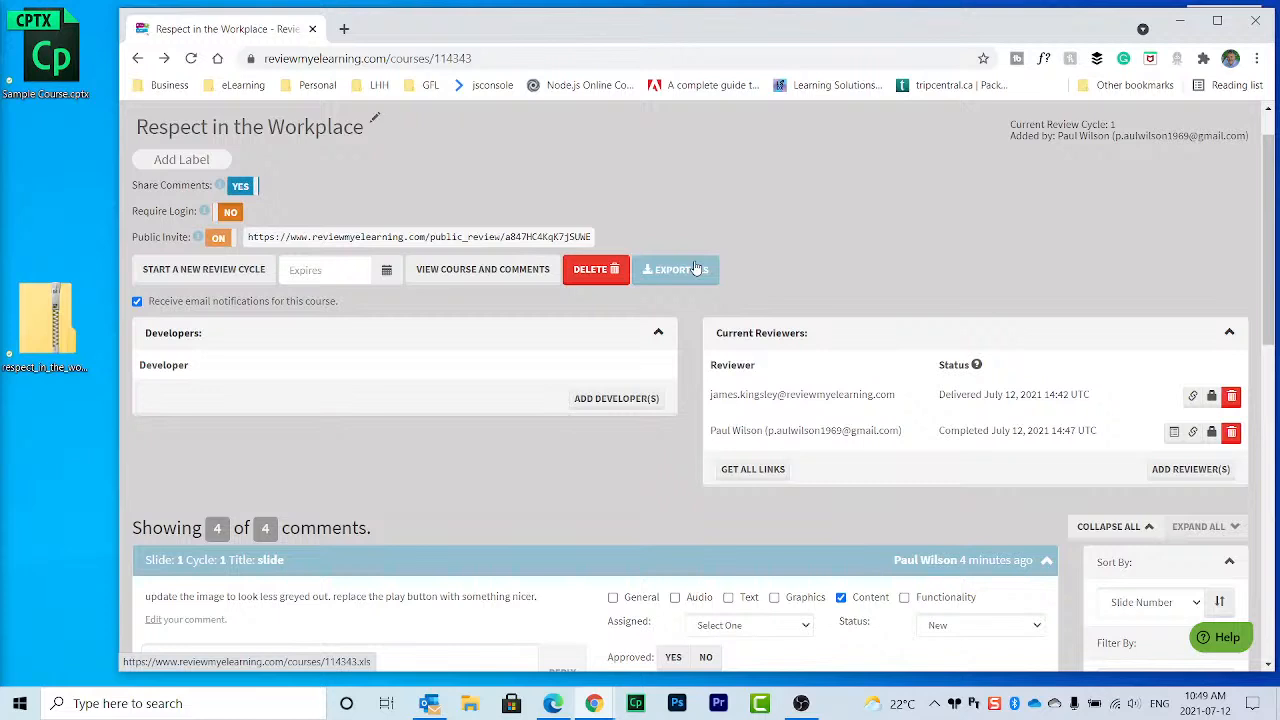
left_click(204, 270)
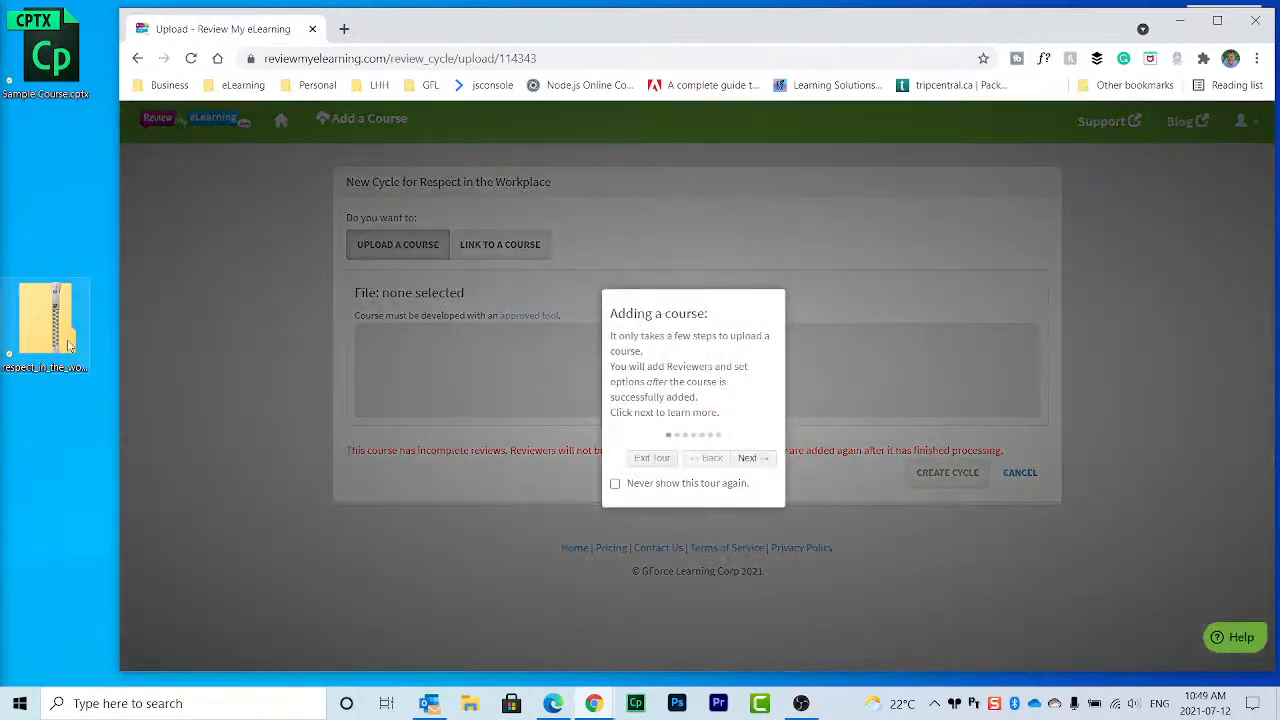
Step: Exit the 'Adding a course' tour and drag the desktop course zip toward the upload area
left_click(650, 461)
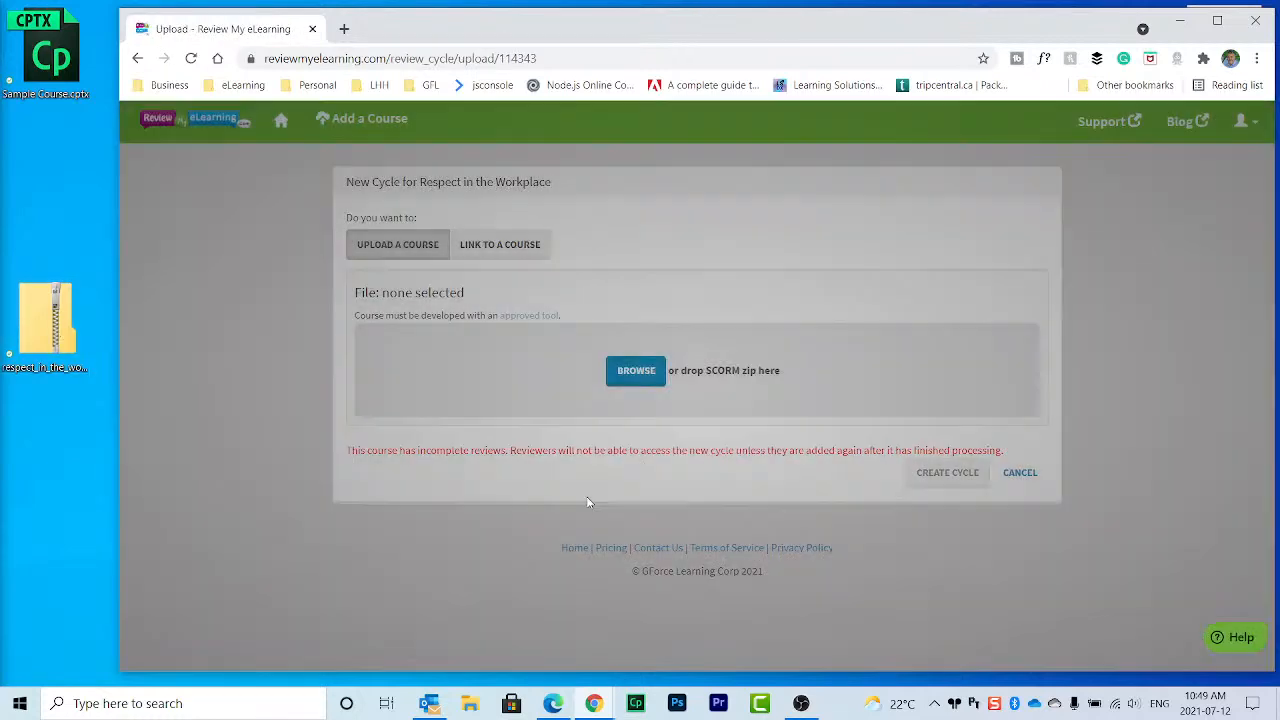
left_click_drag(45, 318, 40, 195)
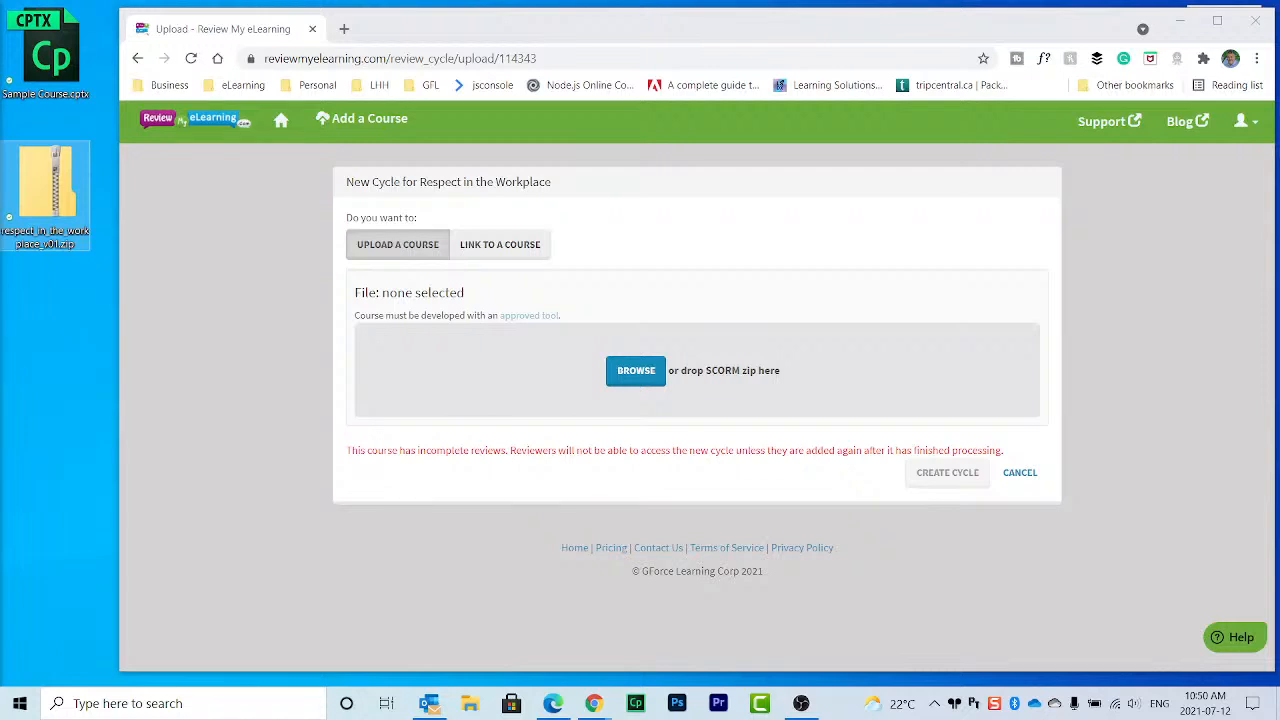
left_click(636, 371)
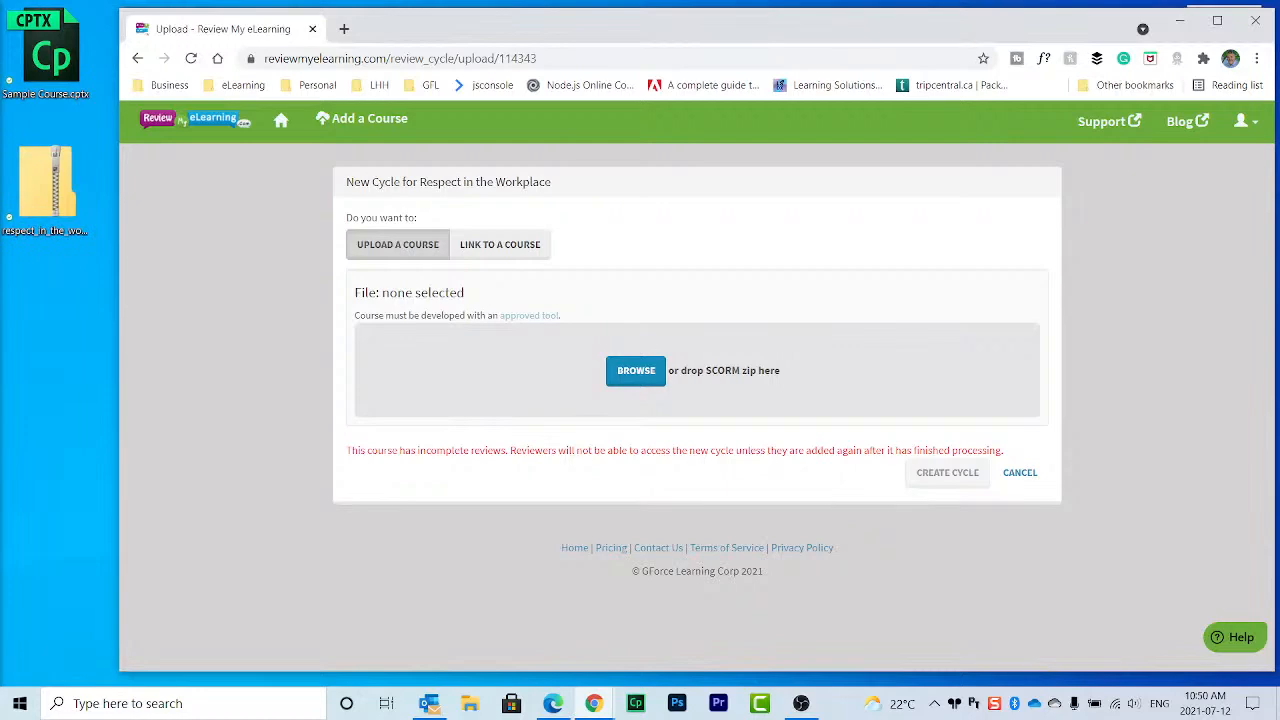